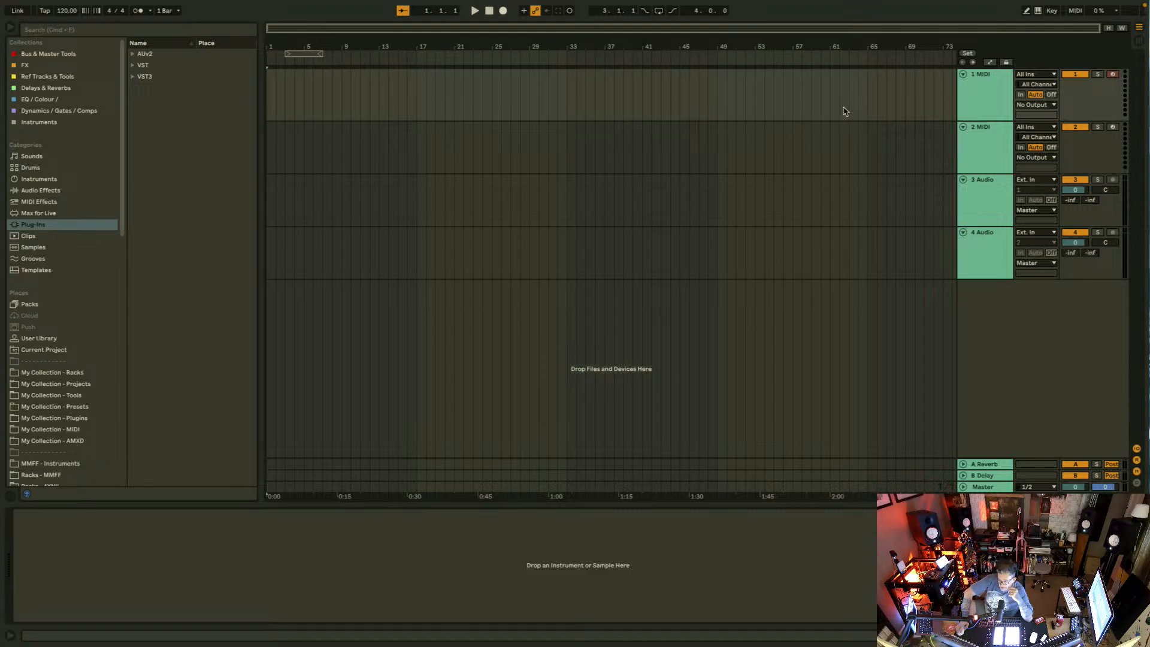
Step: Rename the first MIDI track to GRID
{"action": "left_click", "coordinate": [999, 107]}
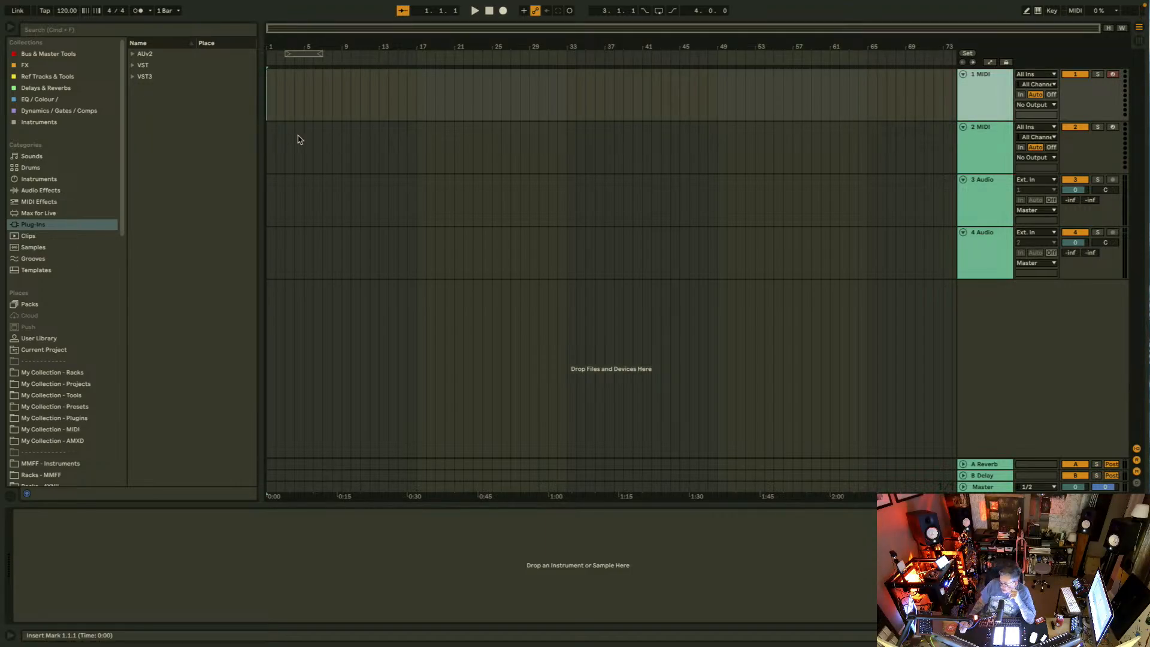
{"action": "left_click", "coordinate": [63, 11]}
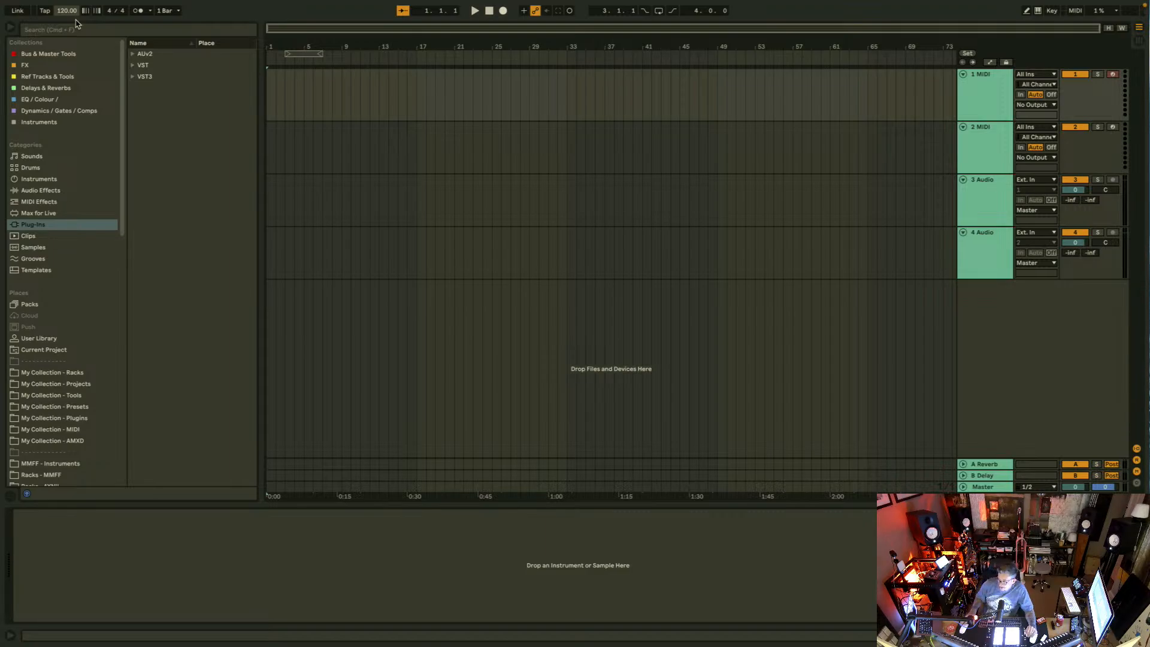
{"action": "left_click", "coordinate": [978, 99]}
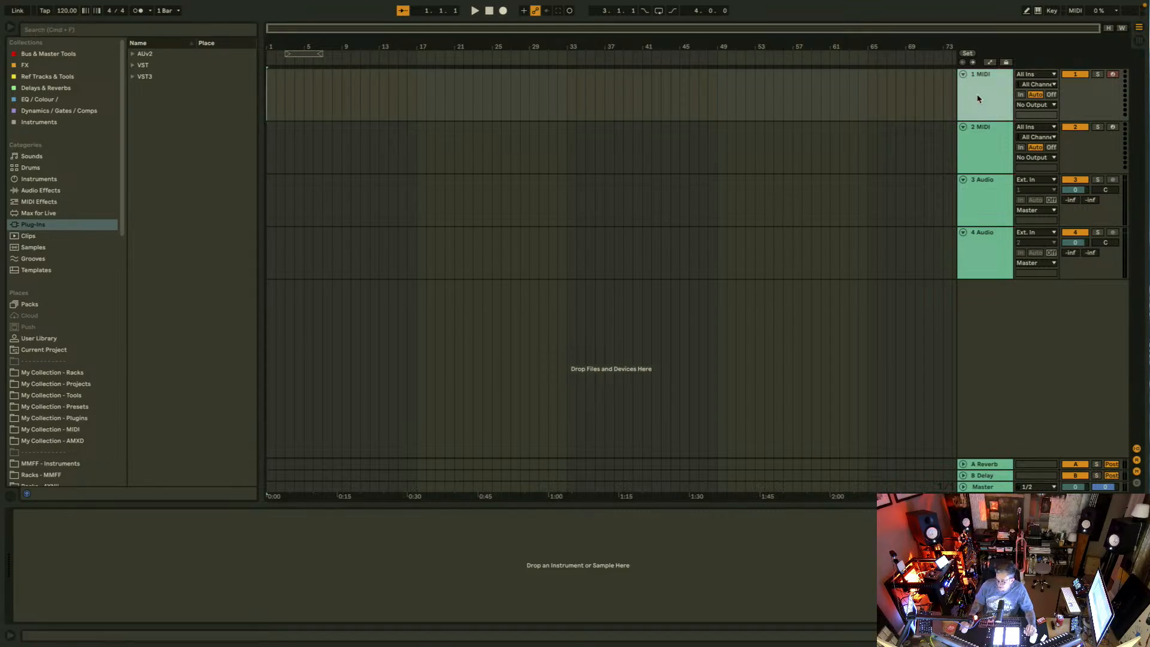
{"action": "key", "text": "super+r"}
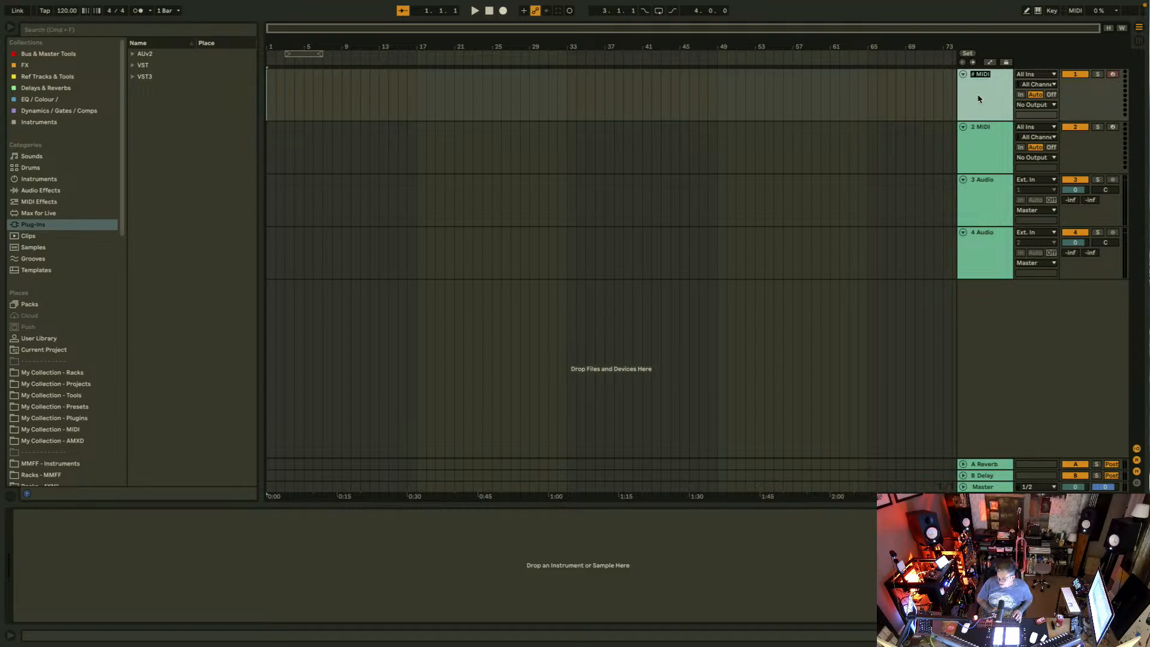
{"action": "type", "text": "GRI"}
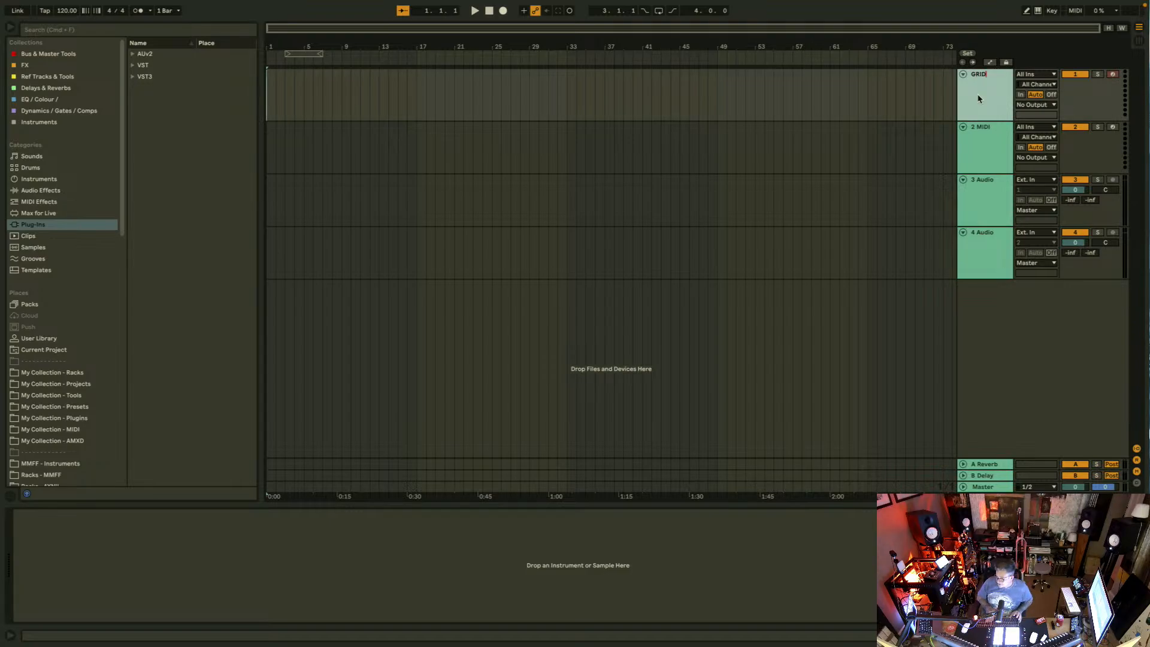
{"action": "type", "text": "D"}
Step: Create an 8-bar MIDI clip at the start of the GRID track using an 8 Bars fixed grid, and colour it dark blue
{"action": "right_click", "coordinate": [559, 100]}
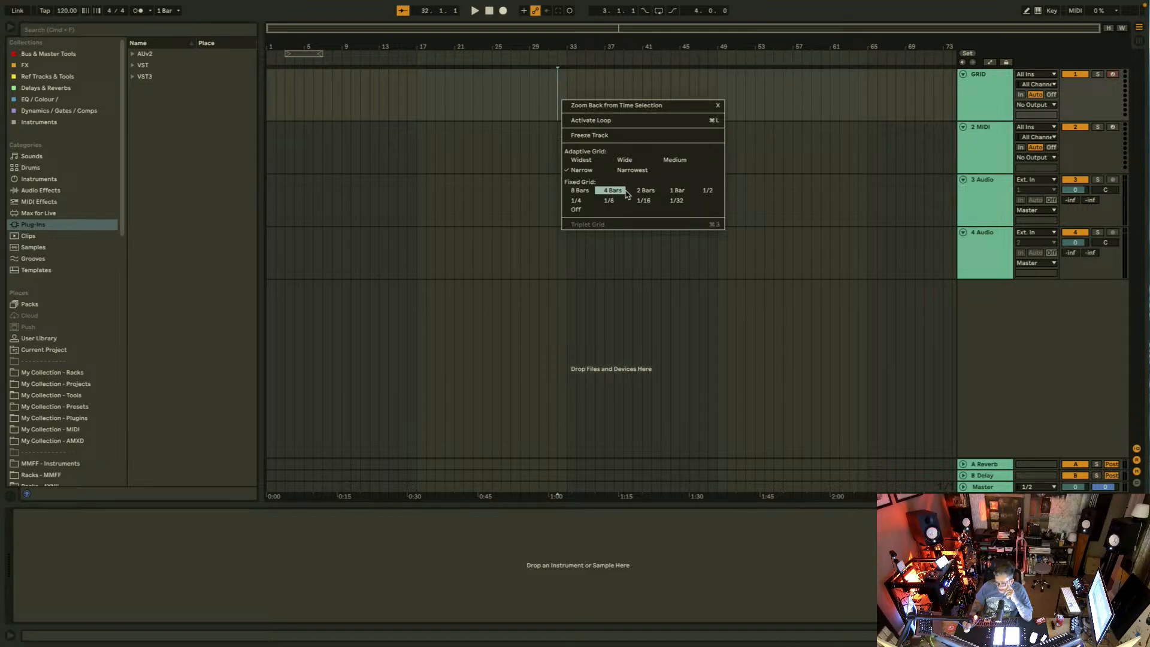
{"action": "left_click", "coordinate": [577, 190]}
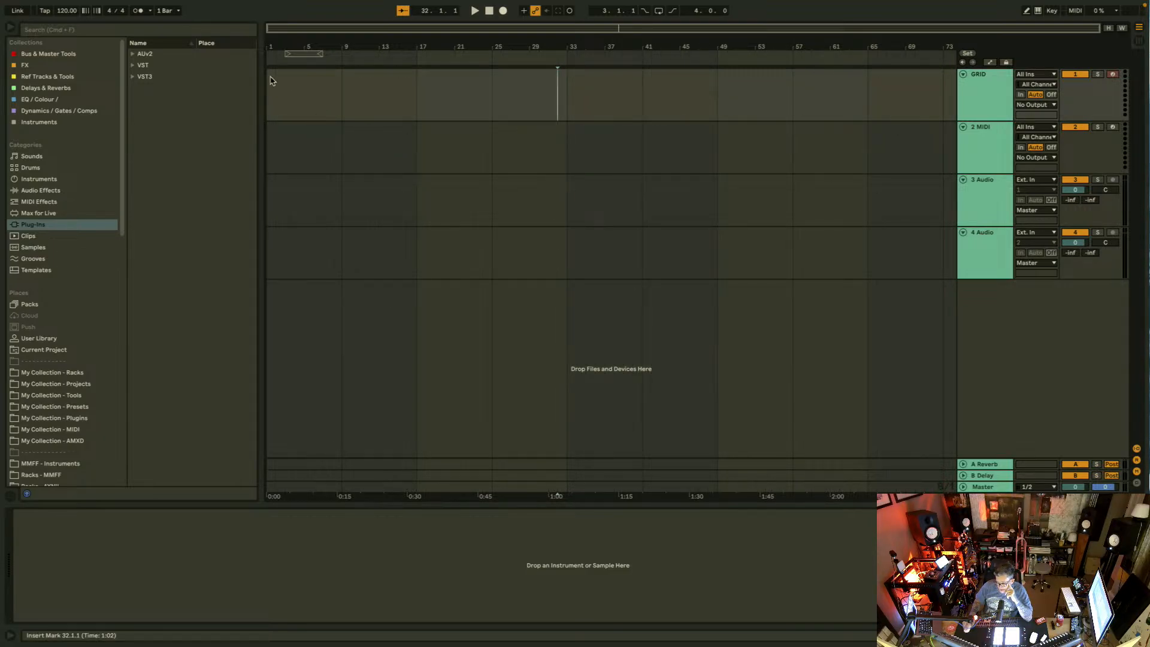
{"action": "left_click_drag", "start_coordinate": [269, 90], "coordinate": [309, 75]}
{"action": "right_click", "coordinate": [308, 74]}
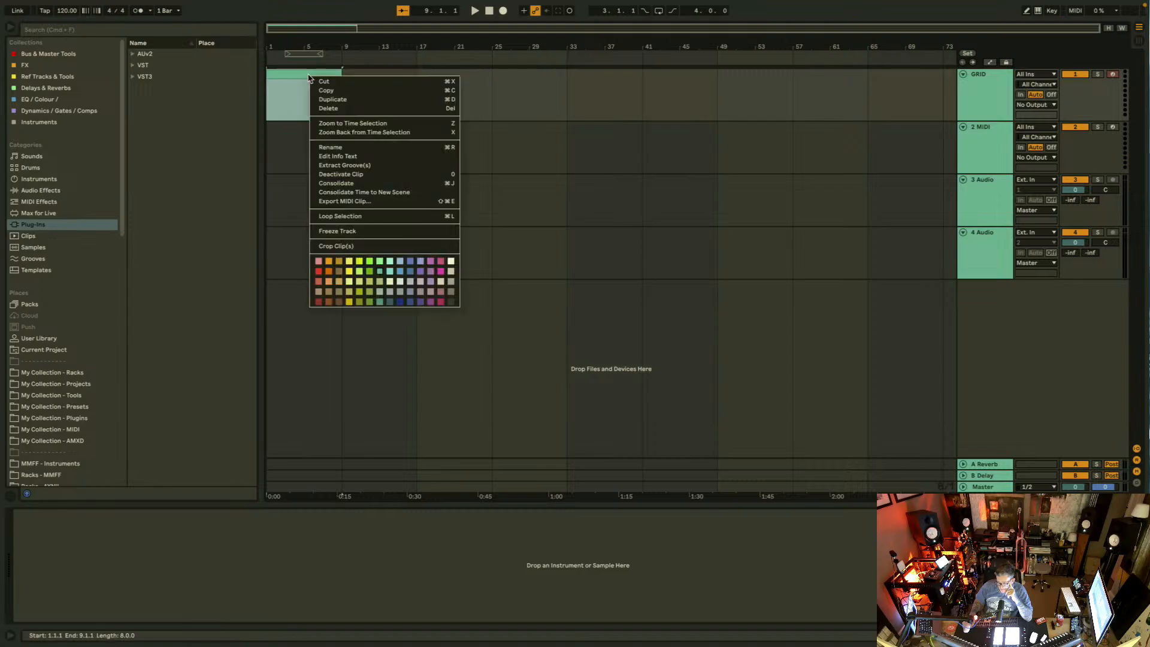
{"action": "left_click", "coordinate": [390, 303]}
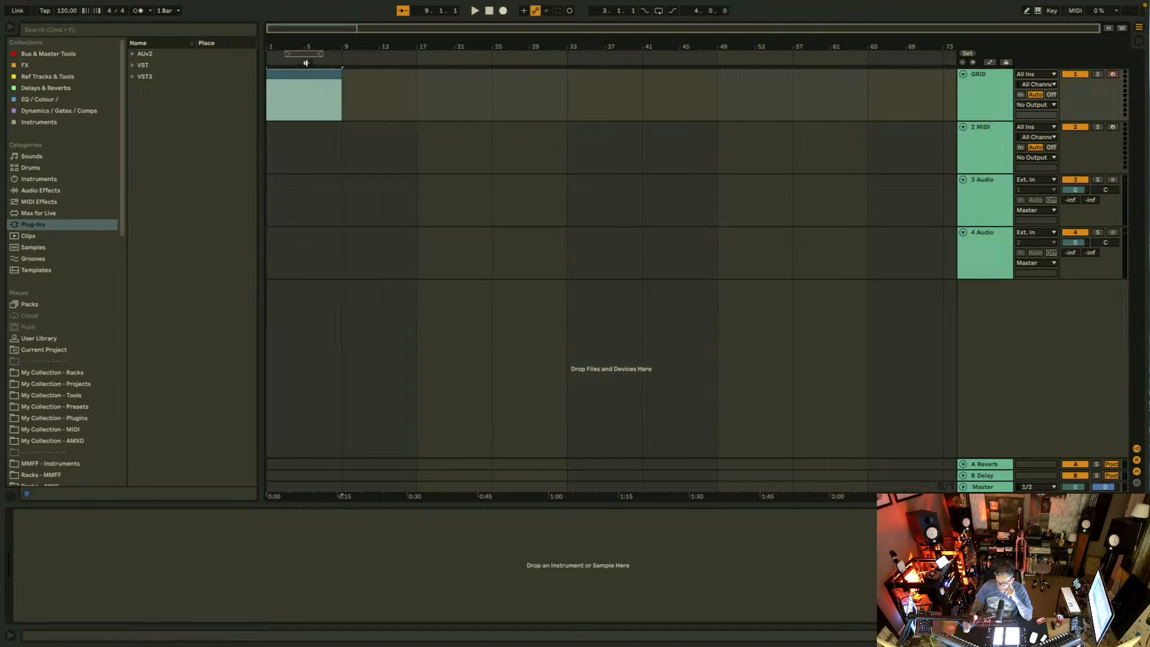
Step: Duplicate the blue 8-bar clip on the GRID track and colour the copy yellow
{"action": "key", "text": "super+d"}
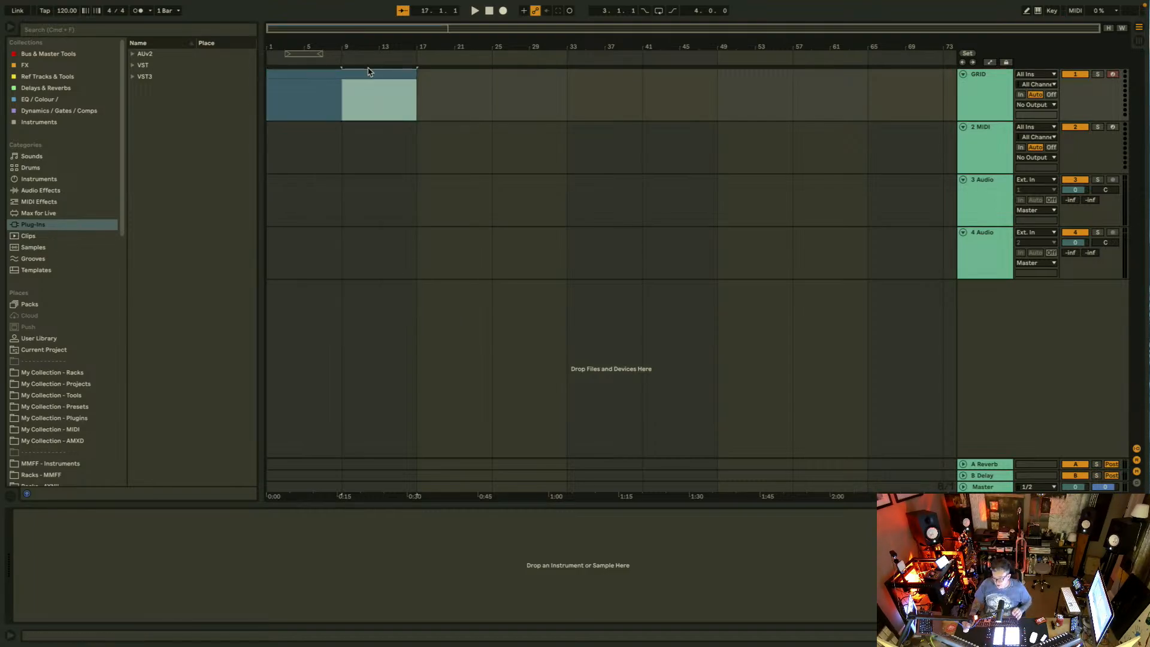
{"action": "right_click", "coordinate": [374, 76]}
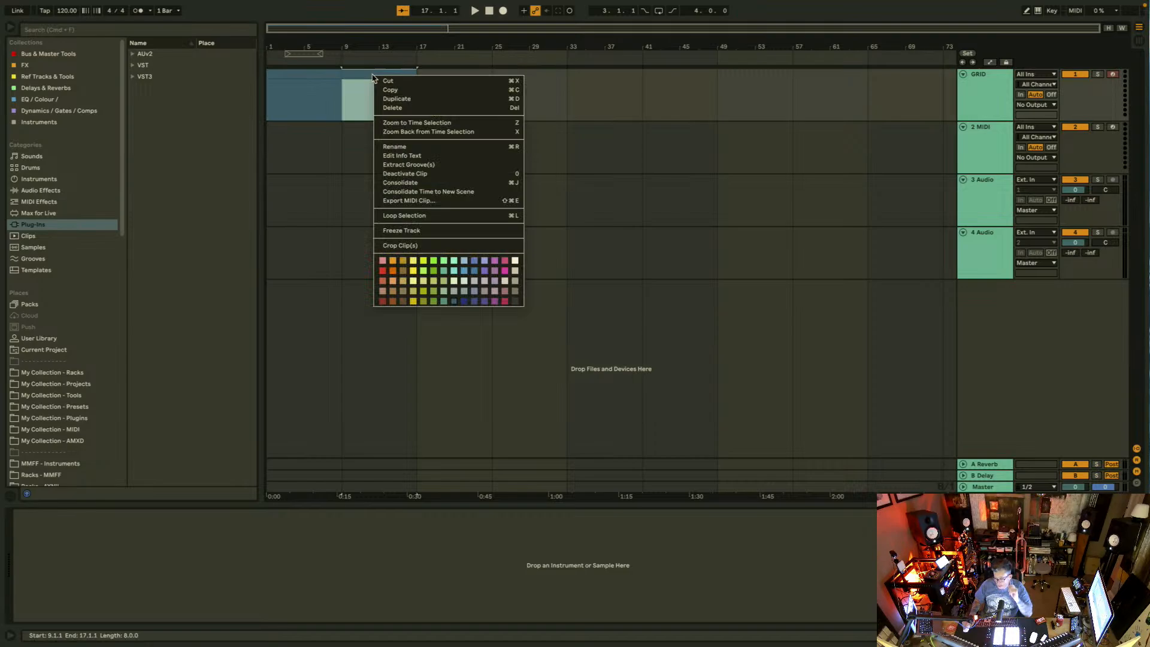
{"action": "left_click", "coordinate": [427, 270]}
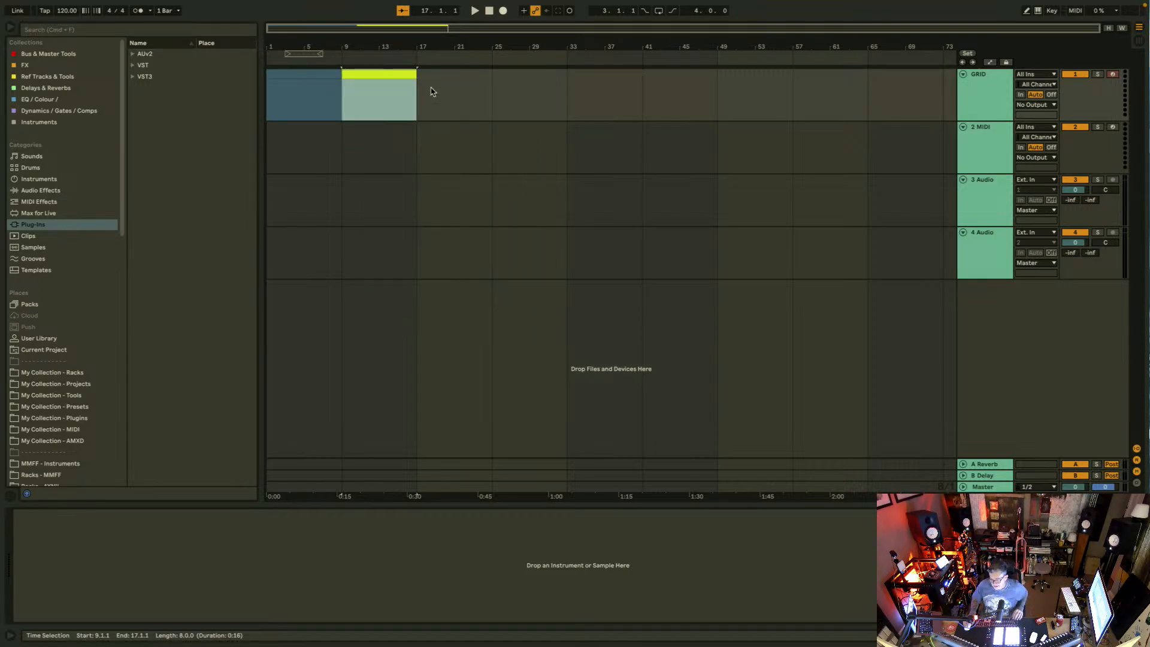
Step: Duplicate the pair of blue and yellow 8-bar clips three times so the pattern reaches bar 65
{"action": "left_click", "coordinate": [310, 73]}
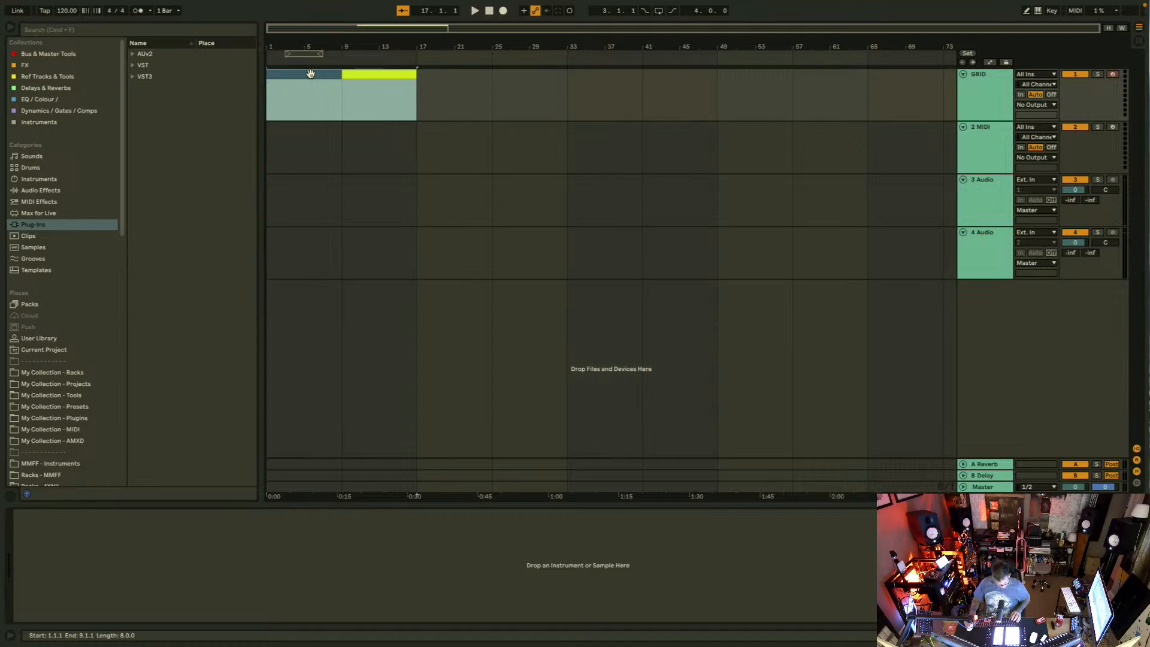
{"action": "key", "text": "super+d"}
{"action": "key", "text": "super+d"}
{"action": "key", "text": "super+d"}
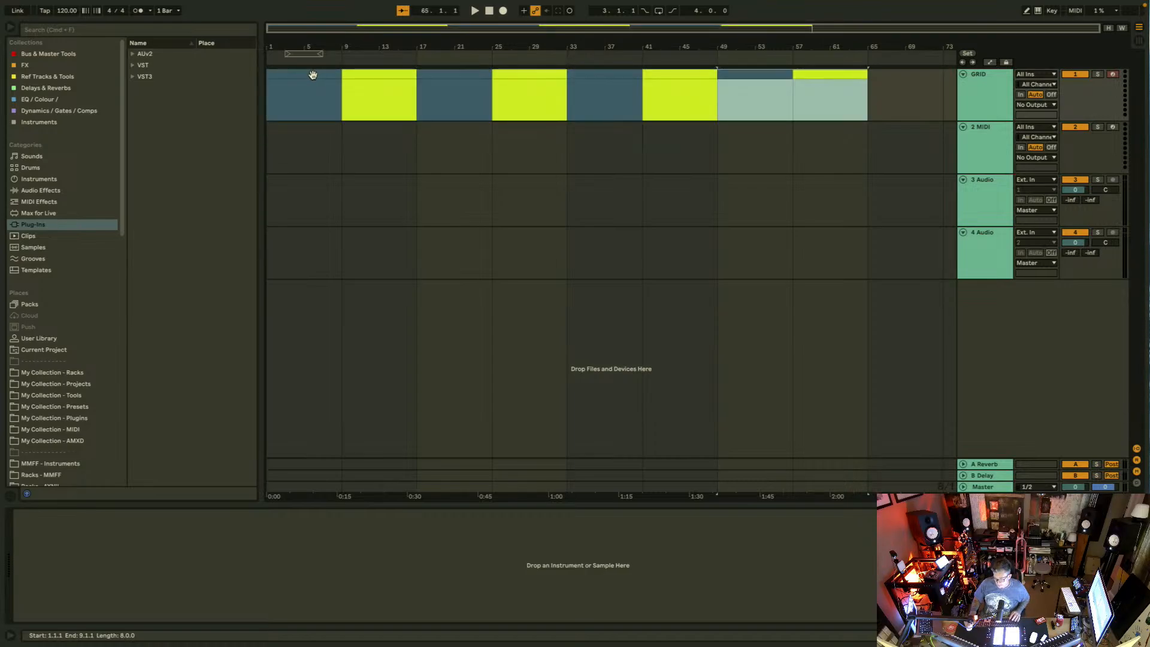
Step: Select all the GRID clips and duplicate the 64-bar block six times, filling the track up to bar 449
{"action": "left_click", "coordinate": [297, 73], "text": "shift"}
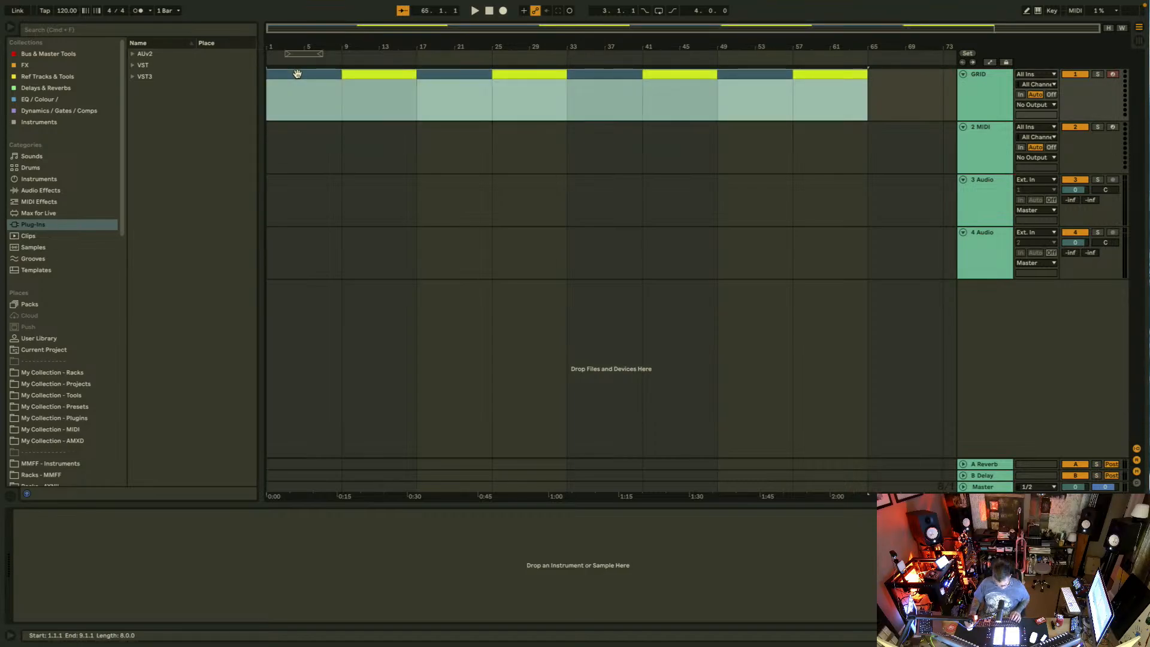
{"action": "key", "text": "super+d"}
{"action": "key", "text": "super+d"}
{"action": "key", "text": "super+d"}
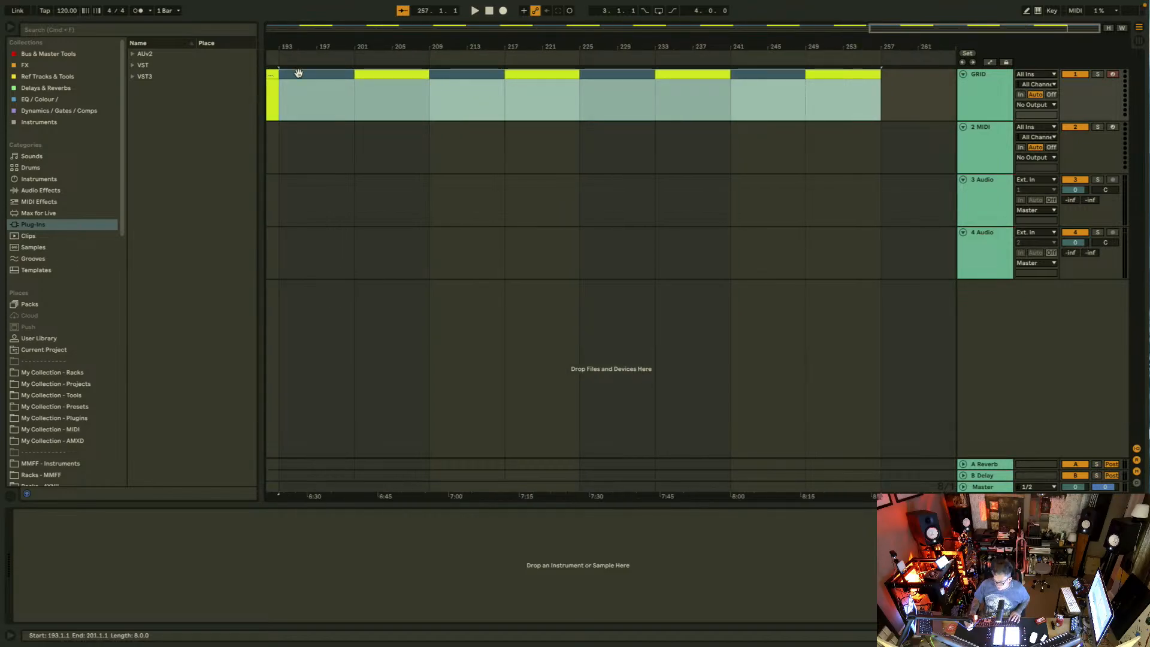
{"action": "key", "text": "super+d"}
{"action": "key", "text": "super+d"}
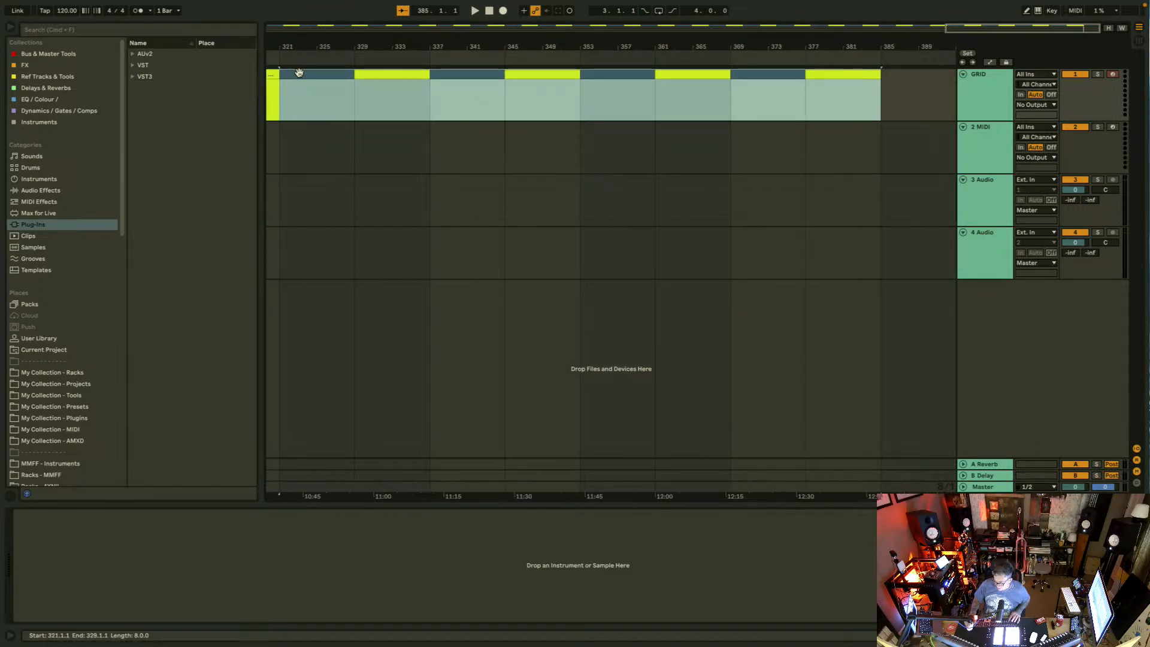
{"action": "key", "text": "super+d"}
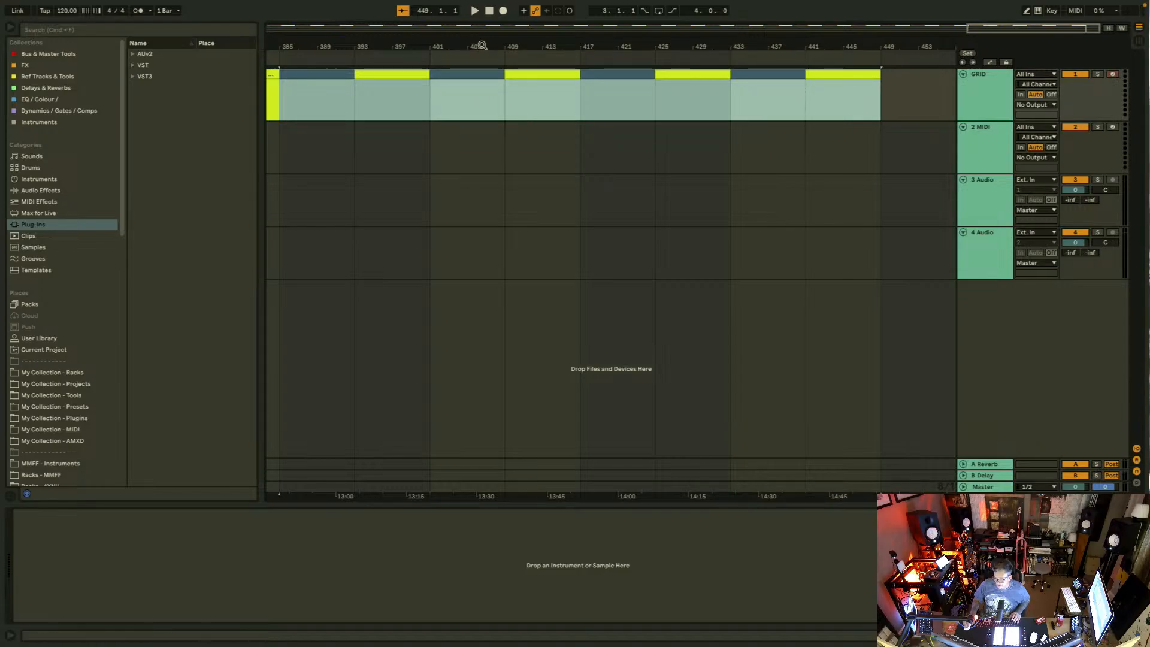
{"action": "left_click_drag", "start_coordinate": [482, 45], "coordinate": [483, 9]}
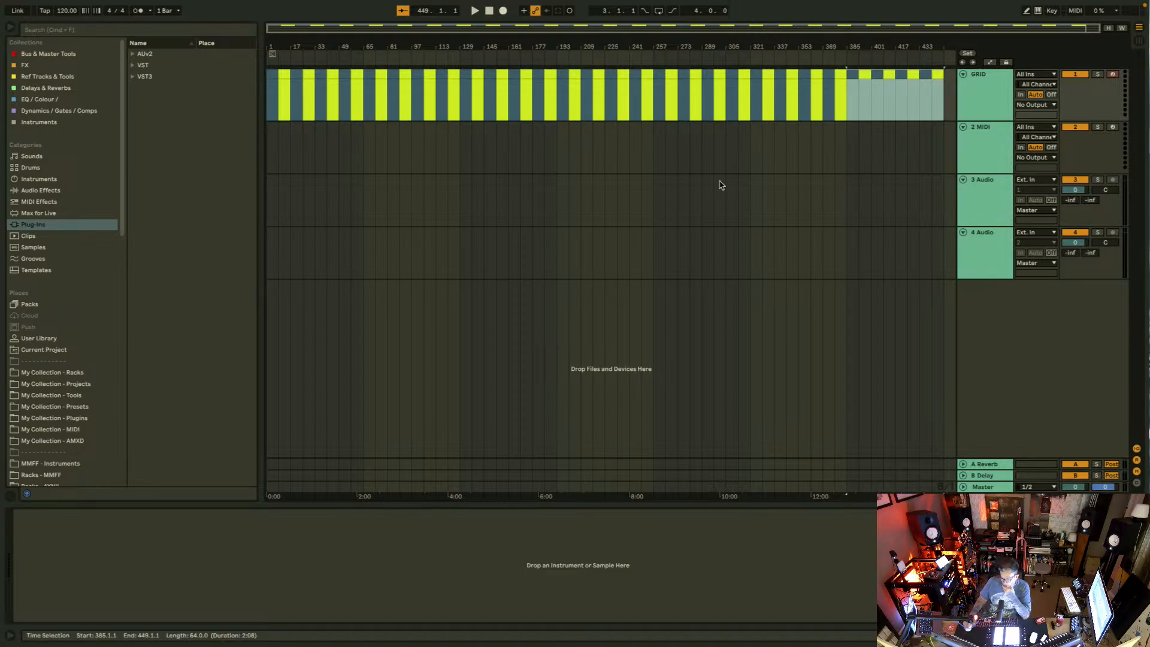
{"action": "left_click", "coordinate": [270, 75]}
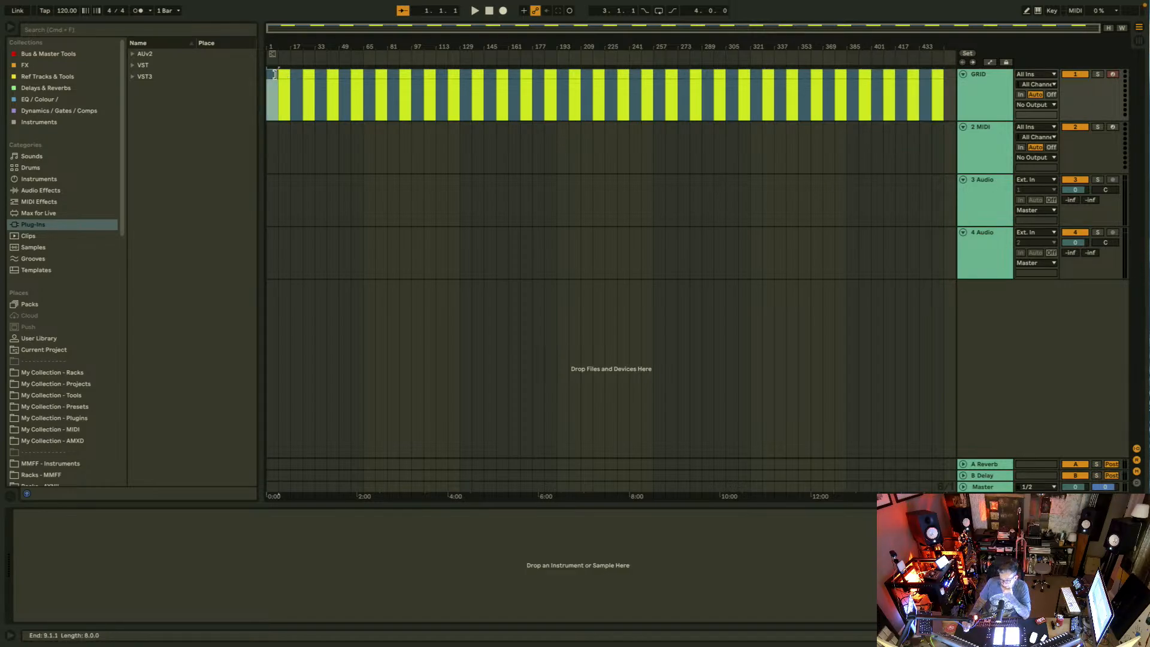
{"action": "left_click_drag", "start_coordinate": [269, 75], "coordinate": [274, 124]}
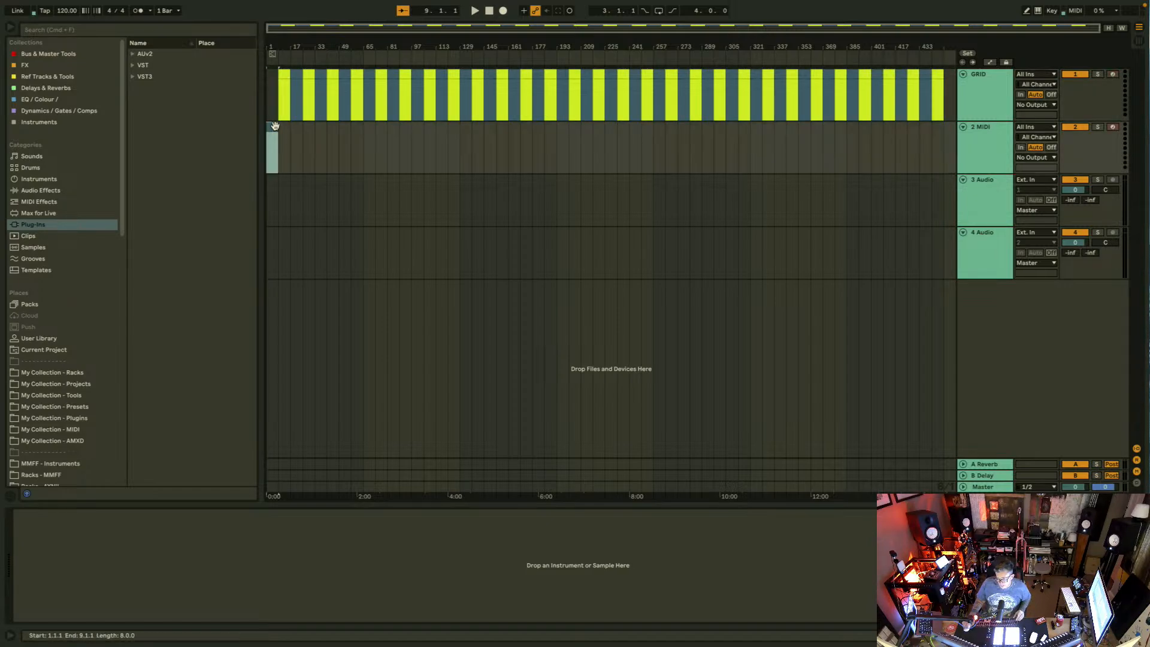
{"action": "key", "text": "super+z"}
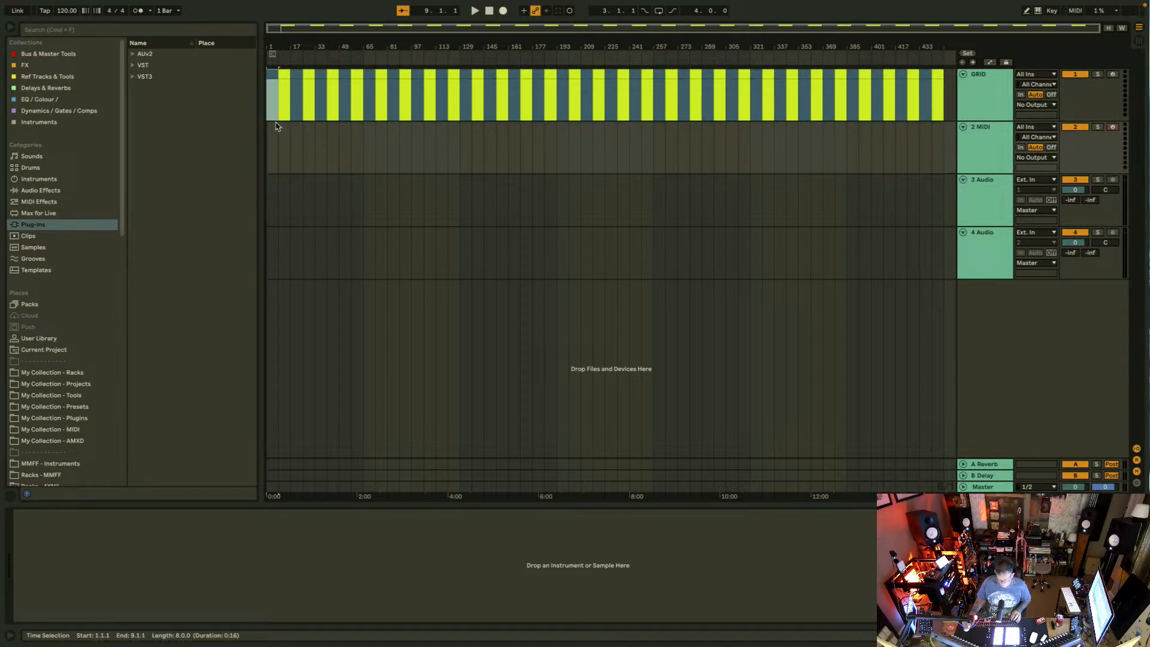
Step: Paste a copy of the first GRID clip at the start of the second MIDI track and extend it to 16 bars
{"action": "left_click", "coordinate": [271, 139]}
{"action": "key", "text": "super+v"}
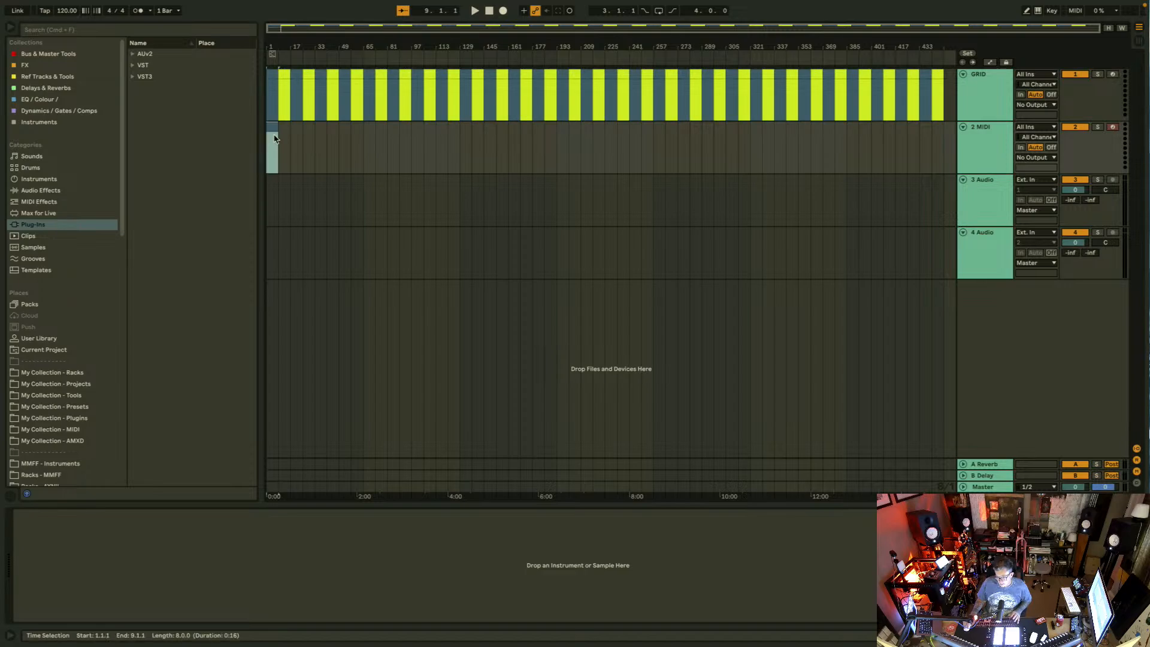
{"action": "left_click_drag", "start_coordinate": [278, 127], "coordinate": [286, 126]}
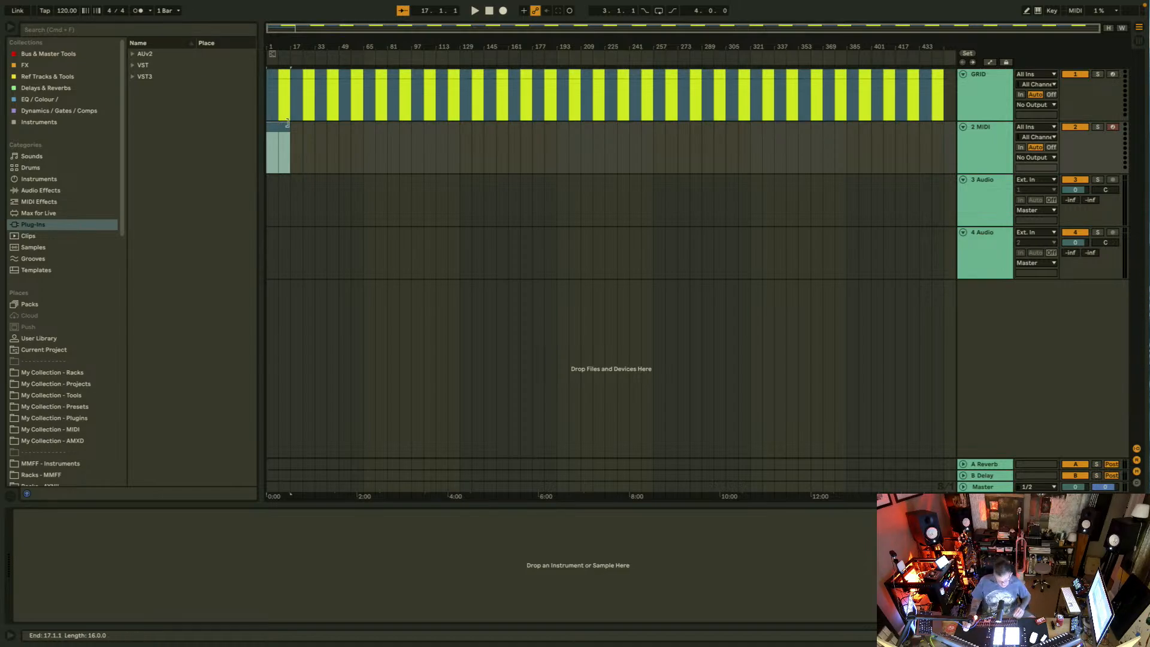
Step: Duplicate the 16-bar clip on the second track to bar 17 and colour the copy yellow
{"action": "left_click_drag", "start_coordinate": [273, 127], "coordinate": [297, 126]}
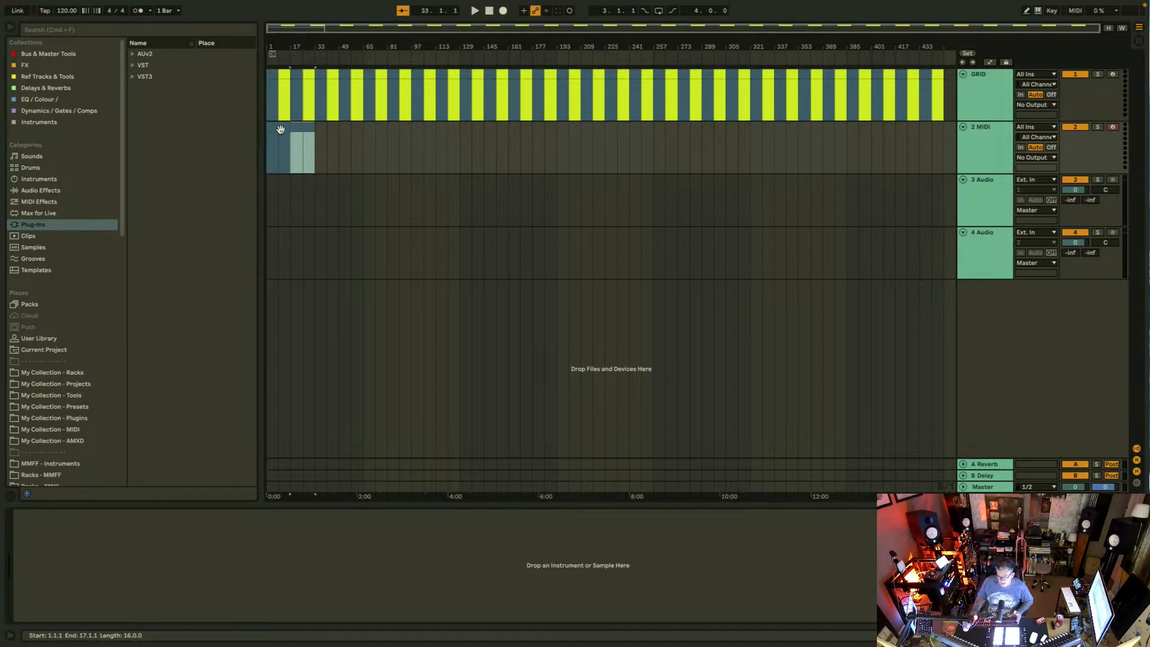
{"action": "right_click", "coordinate": [301, 128]}
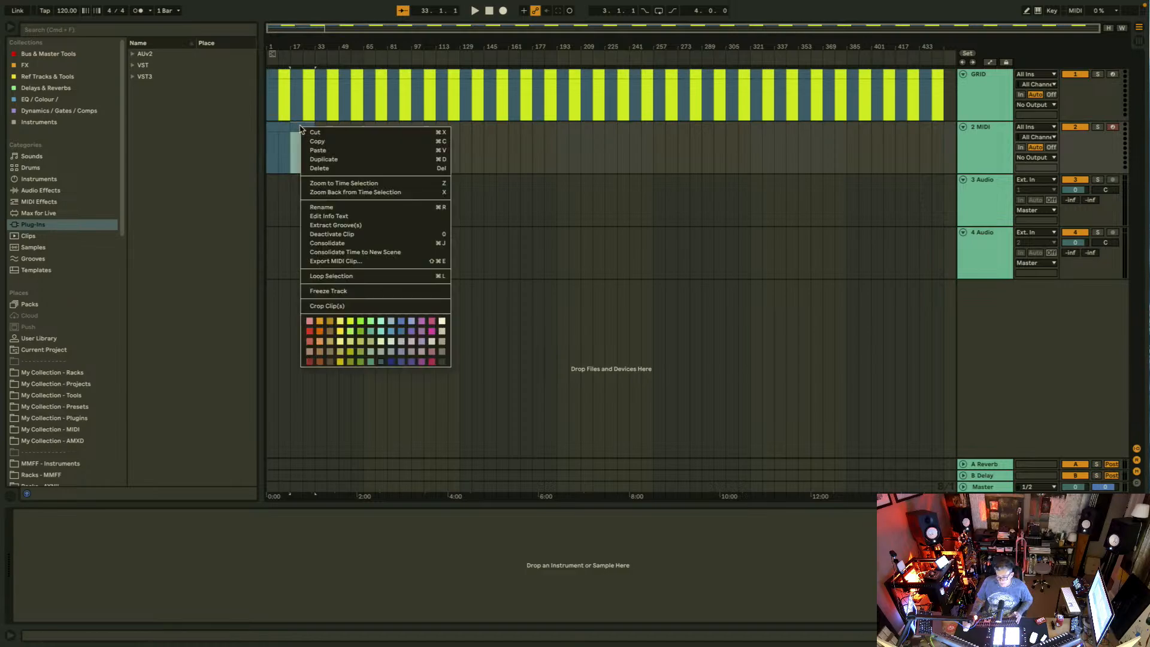
{"action": "left_click", "coordinate": [351, 327]}
Step: Select both 16-bar clips on the second track and duplicate the pair repeatedly up to bar 449
{"action": "left_click", "coordinate": [279, 129]}
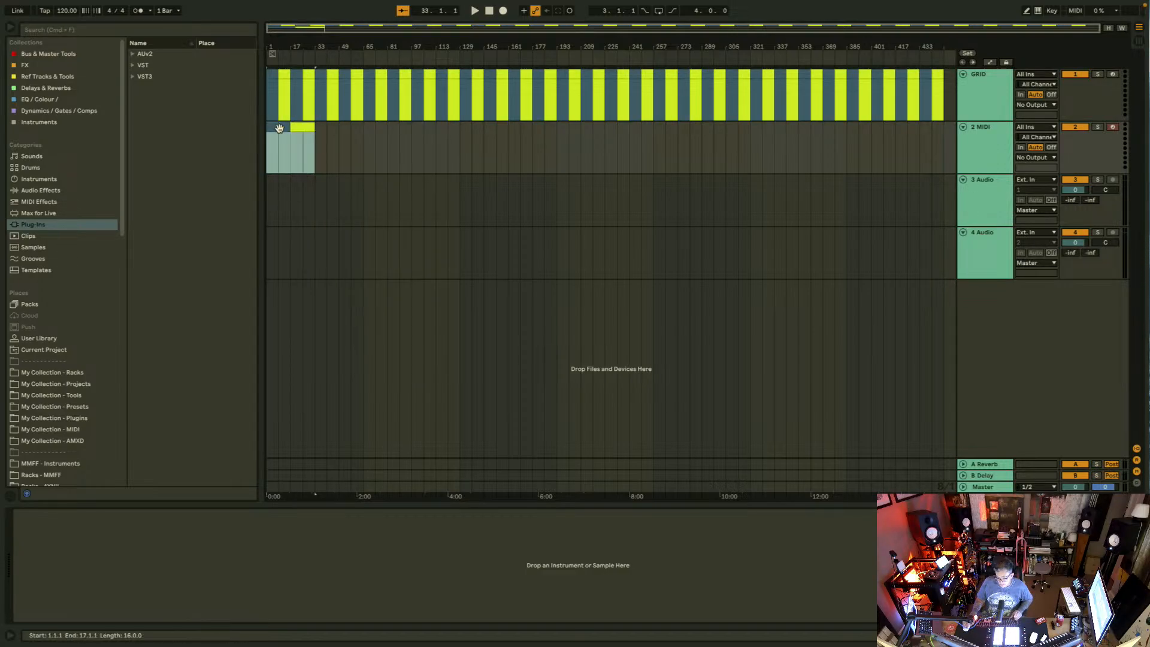
{"action": "key", "text": "super+d"}
{"action": "key", "text": "super+d"}
{"action": "key", "text": "super+d"}
{"action": "key", "text": "super+d"}
{"action": "key", "text": "super+d"}
{"action": "key", "text": "super+d"}
{"action": "key", "text": "super+d"}
{"action": "key", "text": "super+d"}
{"action": "key", "text": "super+d"}
{"action": "key", "text": "super+d"}
{"action": "key", "text": "super+d"}
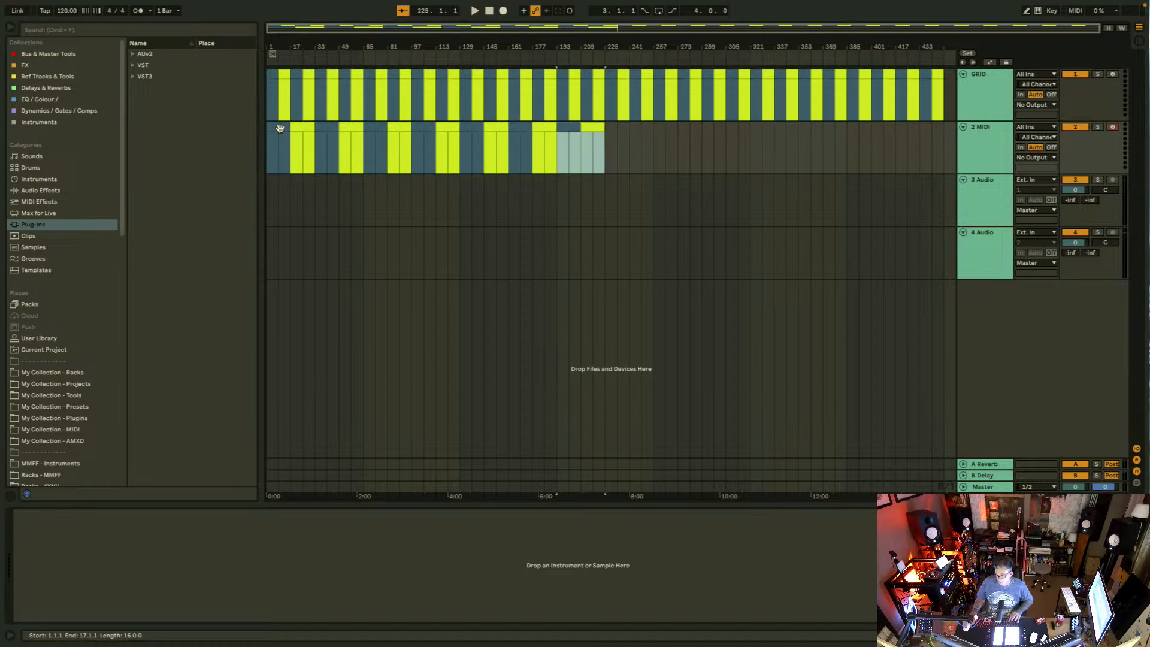
{"action": "key", "text": "super+d"}
{"action": "key", "text": "super+d"}
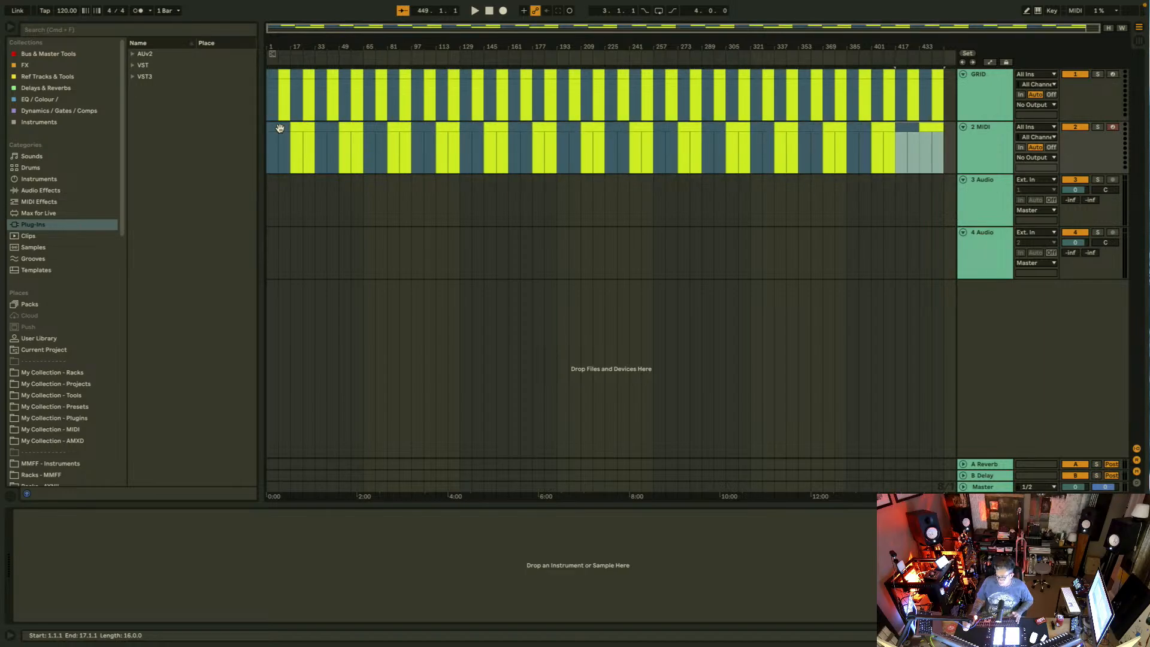
{"action": "left_click", "coordinate": [279, 128]}
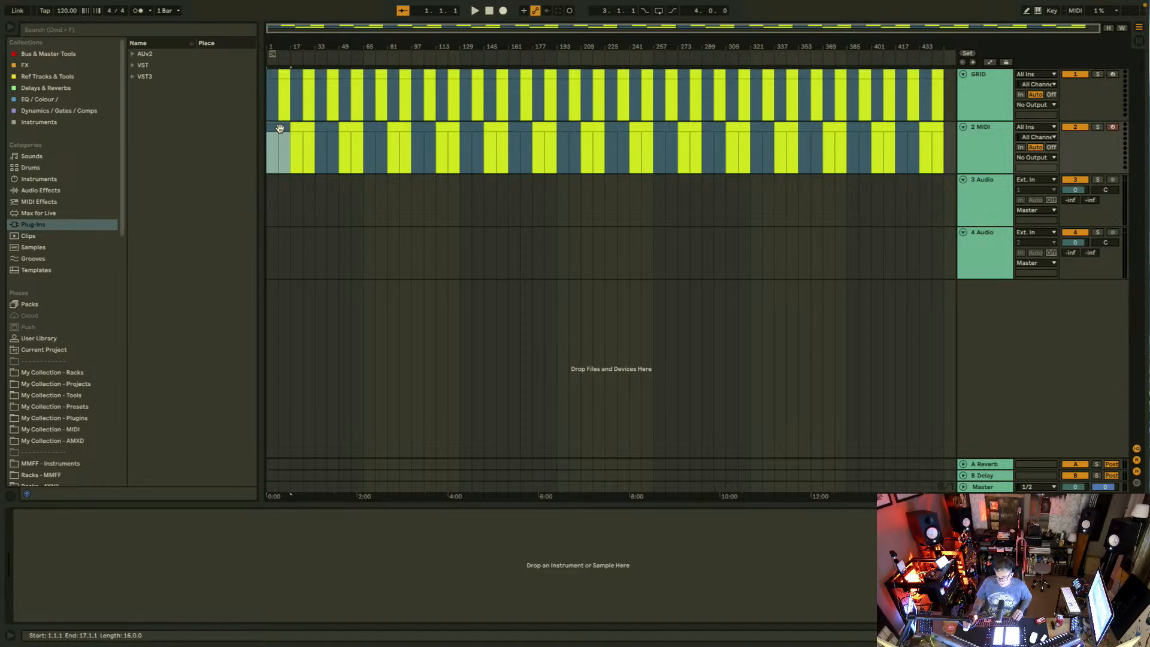
{"action": "left_click_drag", "start_coordinate": [280, 128], "coordinate": [284, 177]}
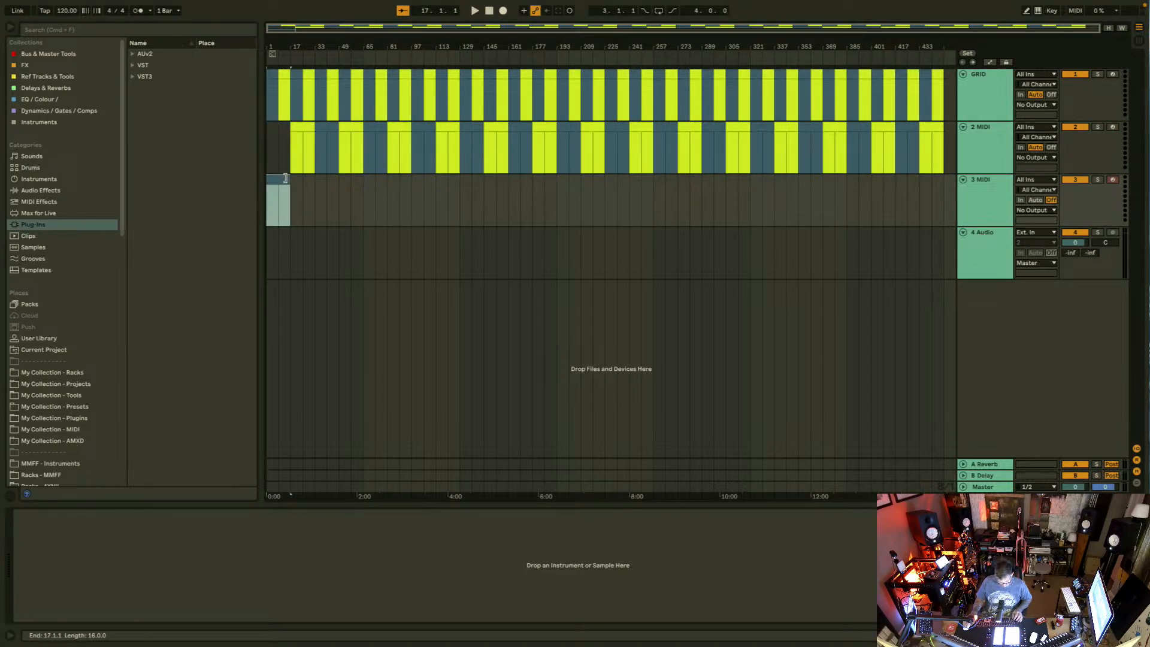
{"action": "key", "text": "super+z"}
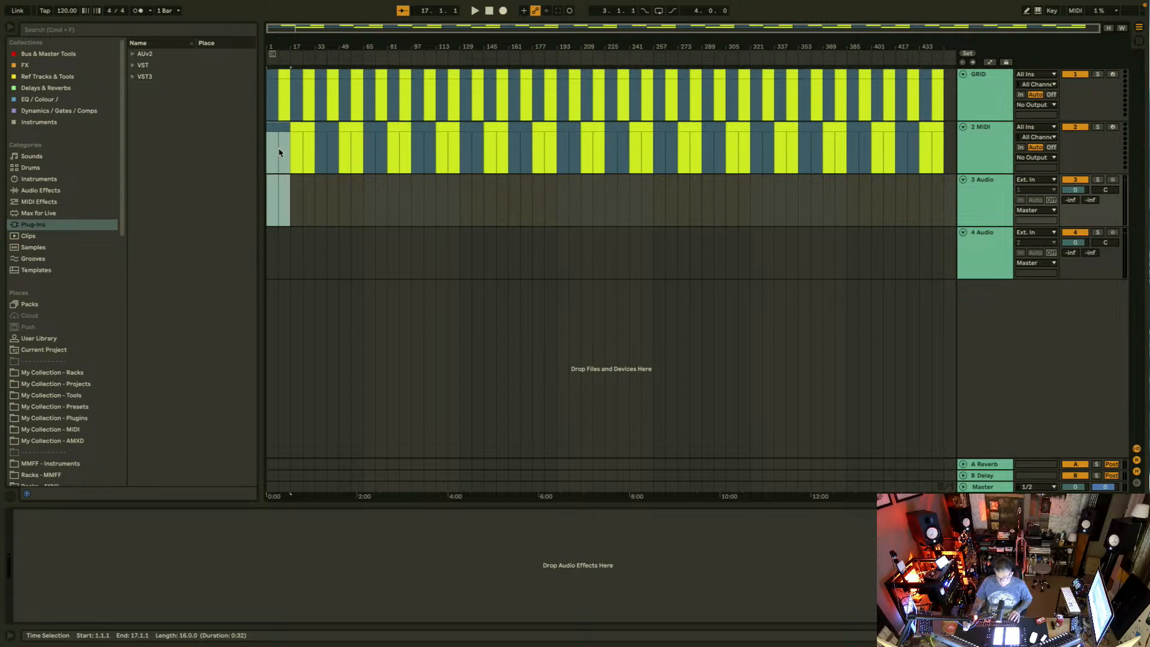
Step: Copy the second track's first blue clip to the start of the third track and extend it to 32 bars
{"action": "left_click", "coordinate": [275, 126]}
{"action": "left_click", "coordinate": [268, 190]}
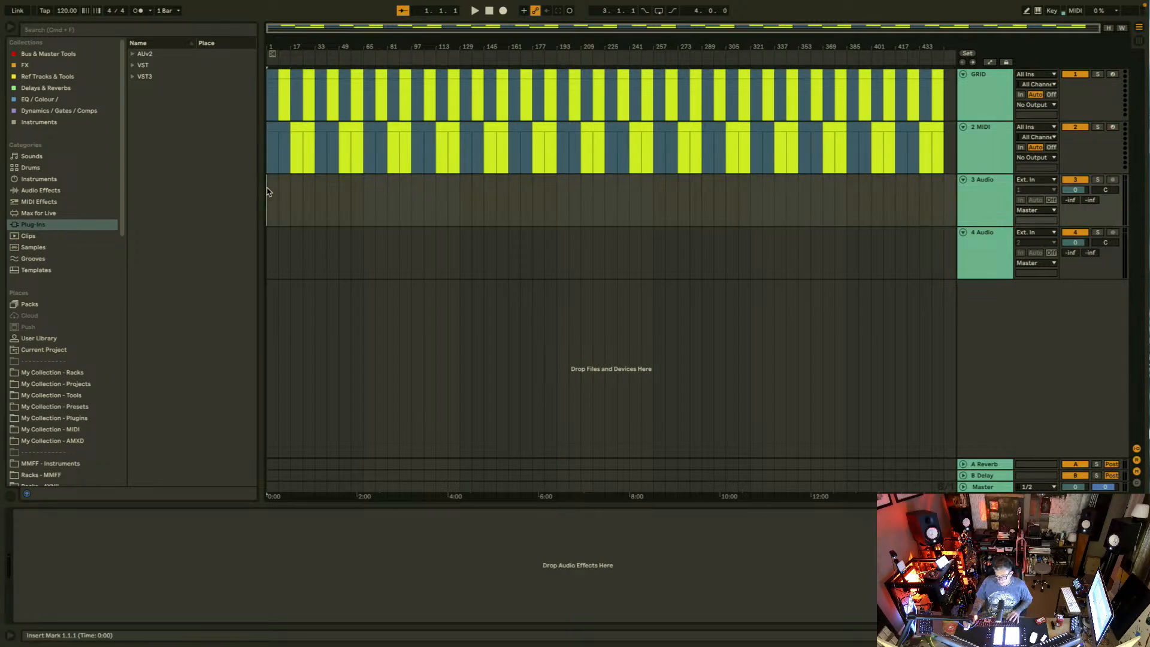
{"action": "key", "text": "super+v"}
{"action": "left_click_drag", "start_coordinate": [288, 180], "coordinate": [312, 180]}
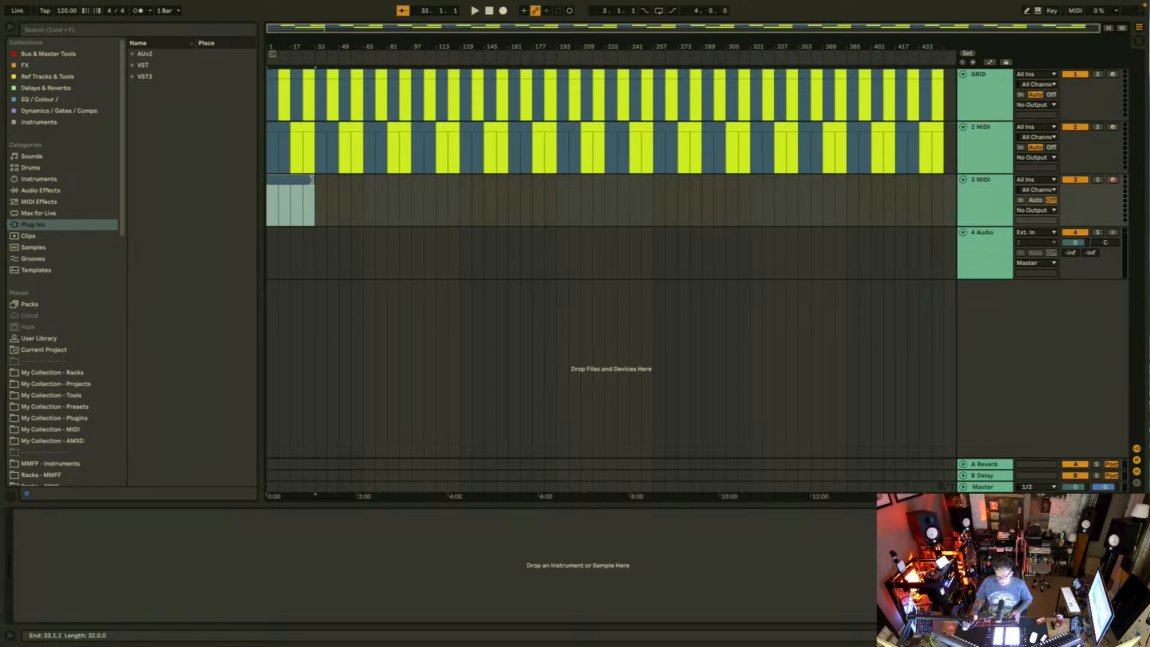
Step: Duplicate the 32-bar clip on the third track to bar 33 and colour the copy yellow
{"action": "key", "text": "super+d"}
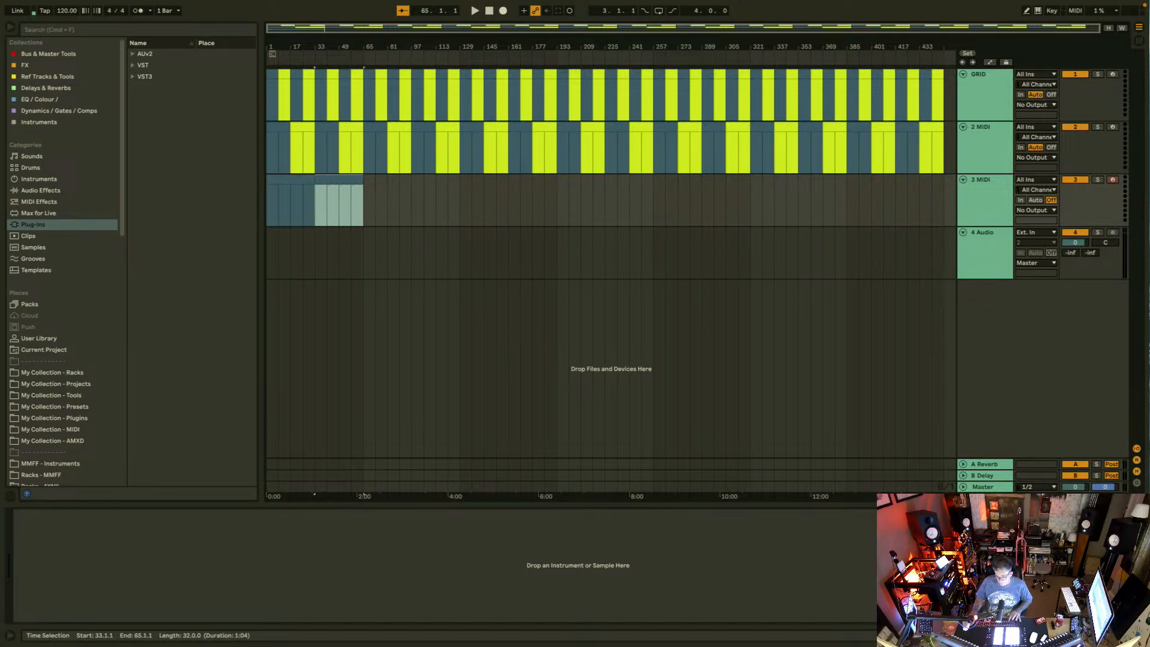
{"action": "right_click", "coordinate": [339, 180]}
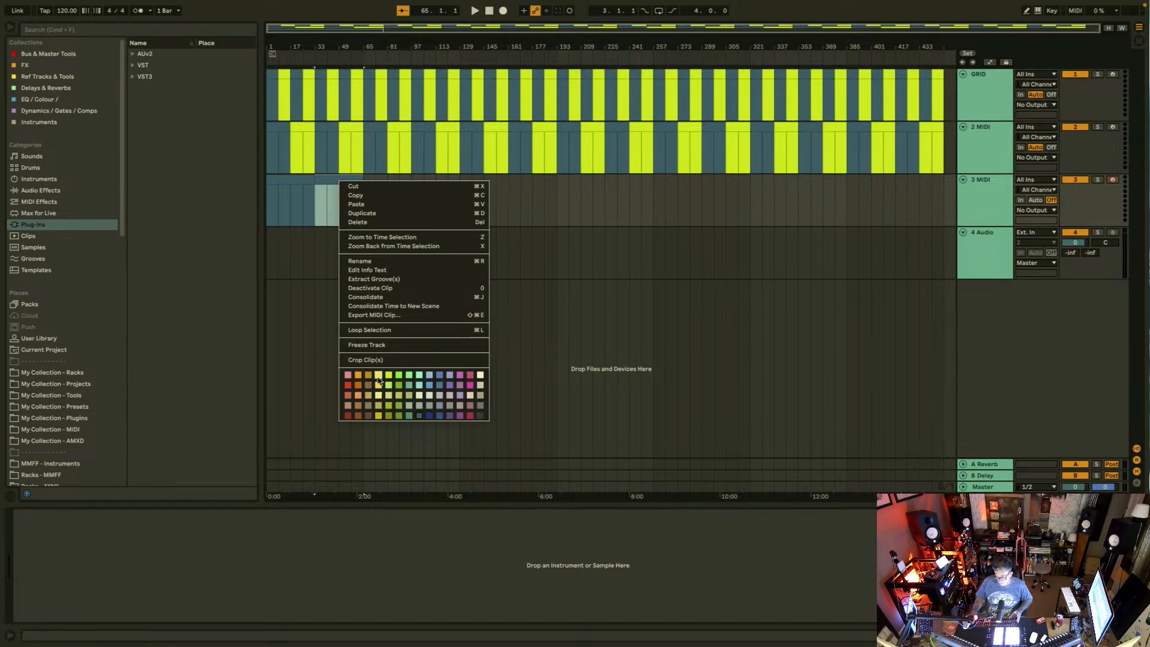
{"action": "left_click", "coordinate": [388, 375]}
Step: Select both 32-bar clips on the third track and duplicate the pair repeatedly up to bar 449
{"action": "left_click", "coordinate": [304, 181], "text": "shift"}
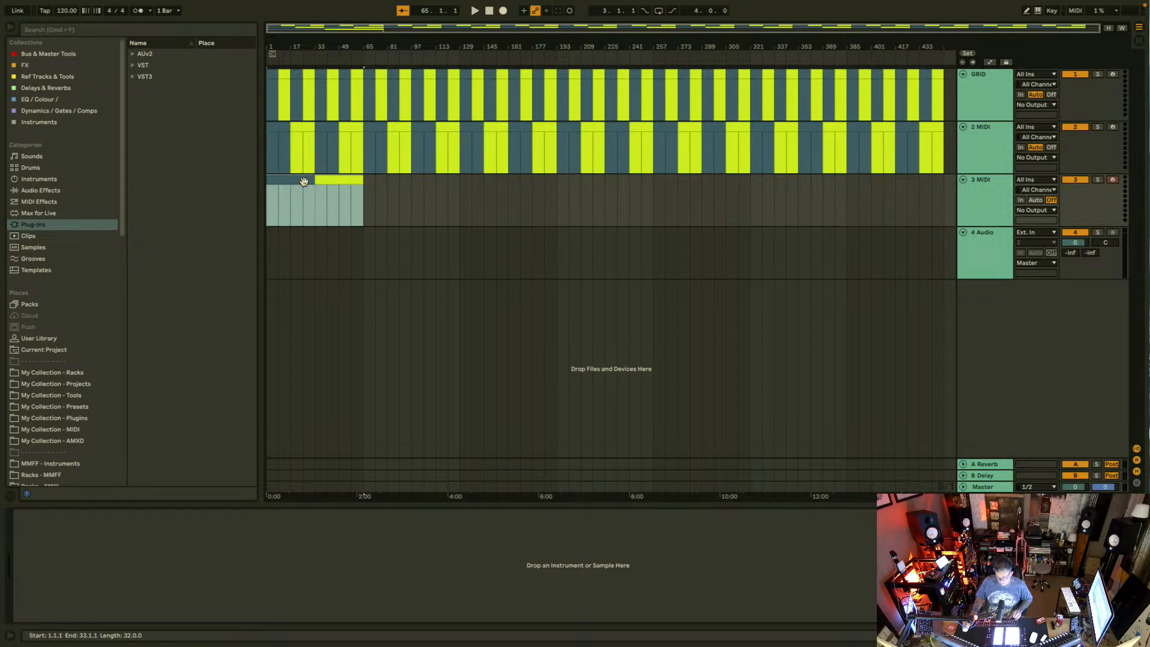
{"action": "key", "text": "super+d"}
{"action": "key", "text": "super+d"}
{"action": "key", "text": "super+d"}
{"action": "key", "text": "super+d"}
{"action": "key", "text": "super+d"}
{"action": "key", "text": "super+d"}
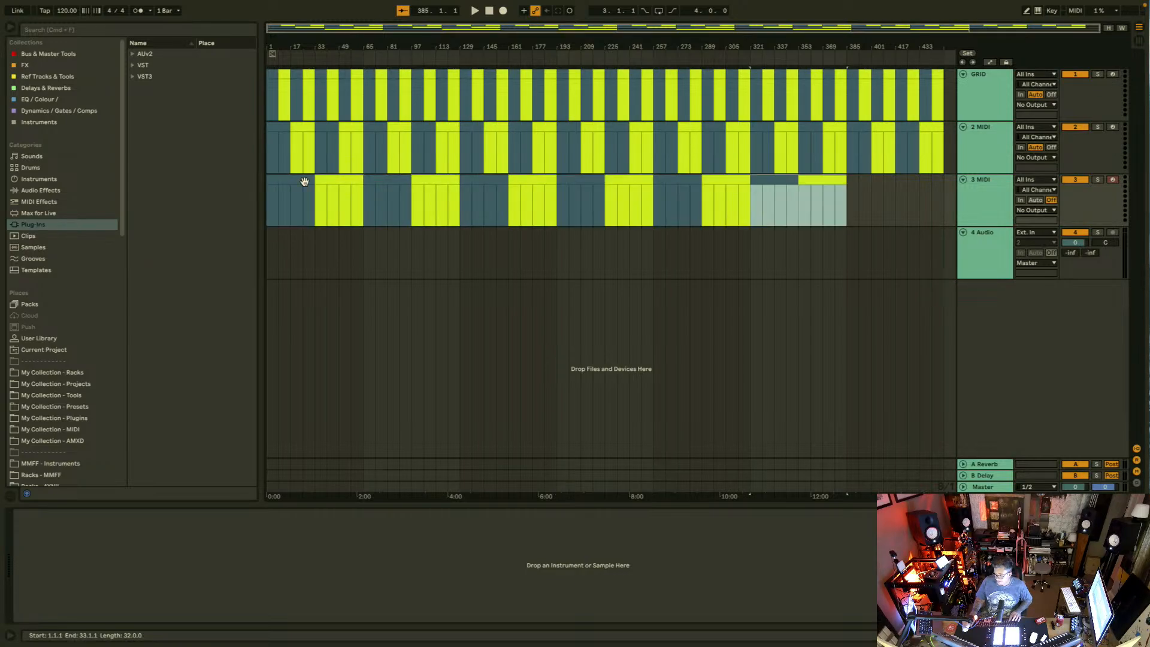
Step: Copy the first track's name and rename the second and third MIDI tracks GRID
{"action": "left_click", "coordinate": [995, 105]}
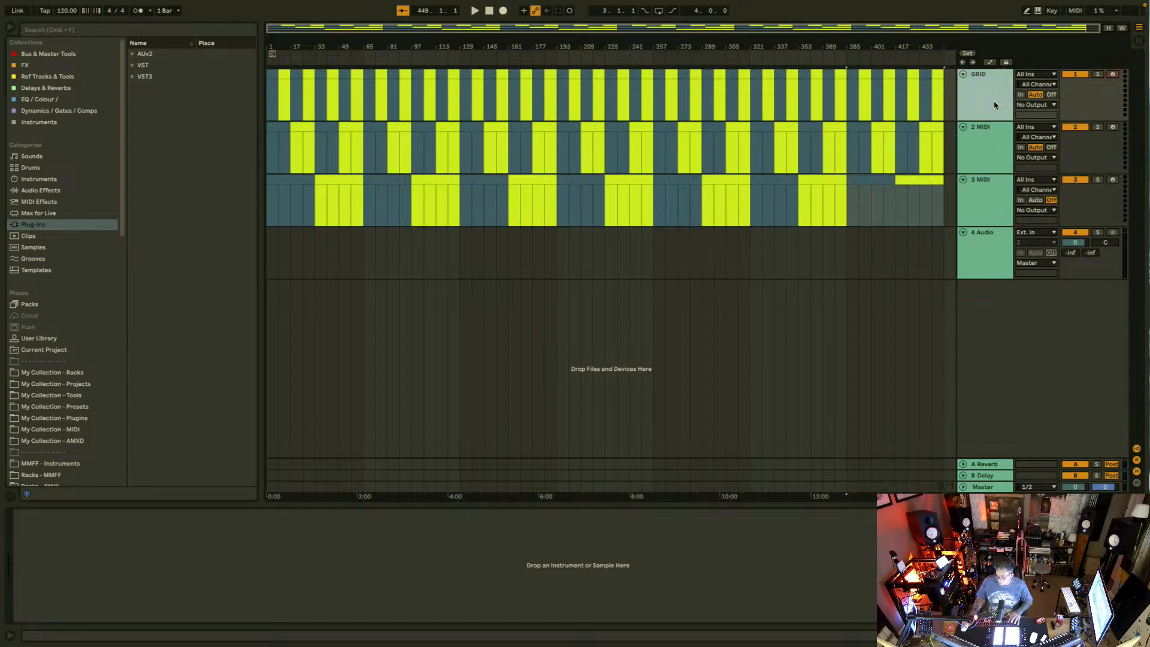
{"action": "key", "text": "super+r"}
{"action": "key", "text": "super+c"}
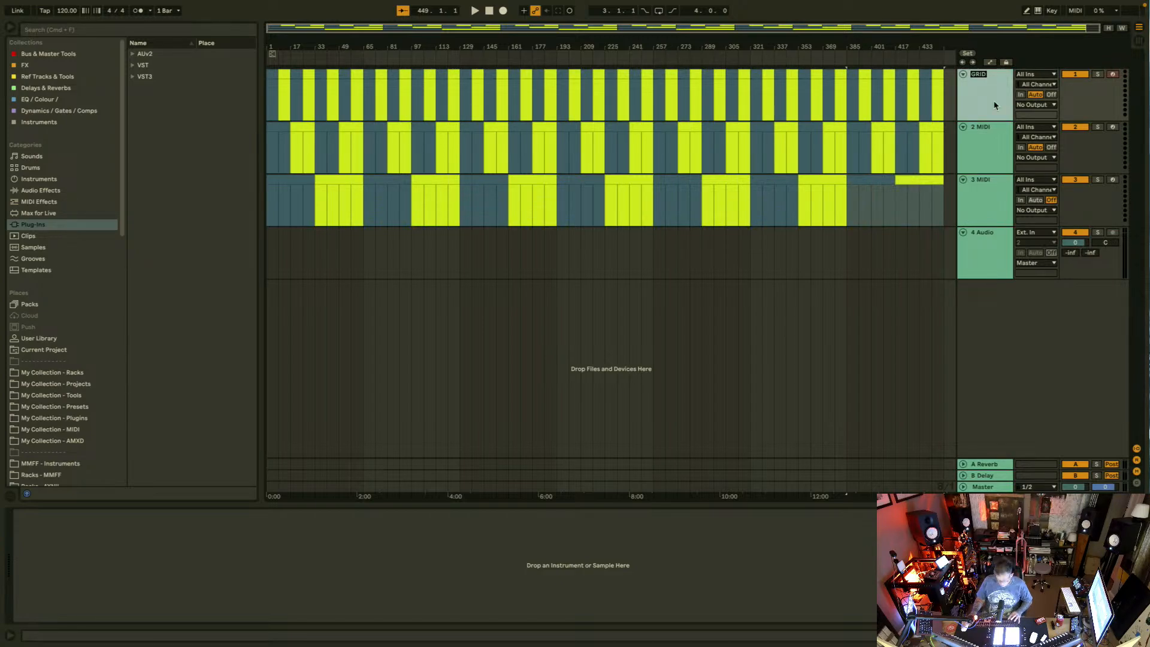
{"action": "left_click", "coordinate": [998, 160]}
{"action": "key", "text": "super+r"}
{"action": "key", "text": "super+v"}
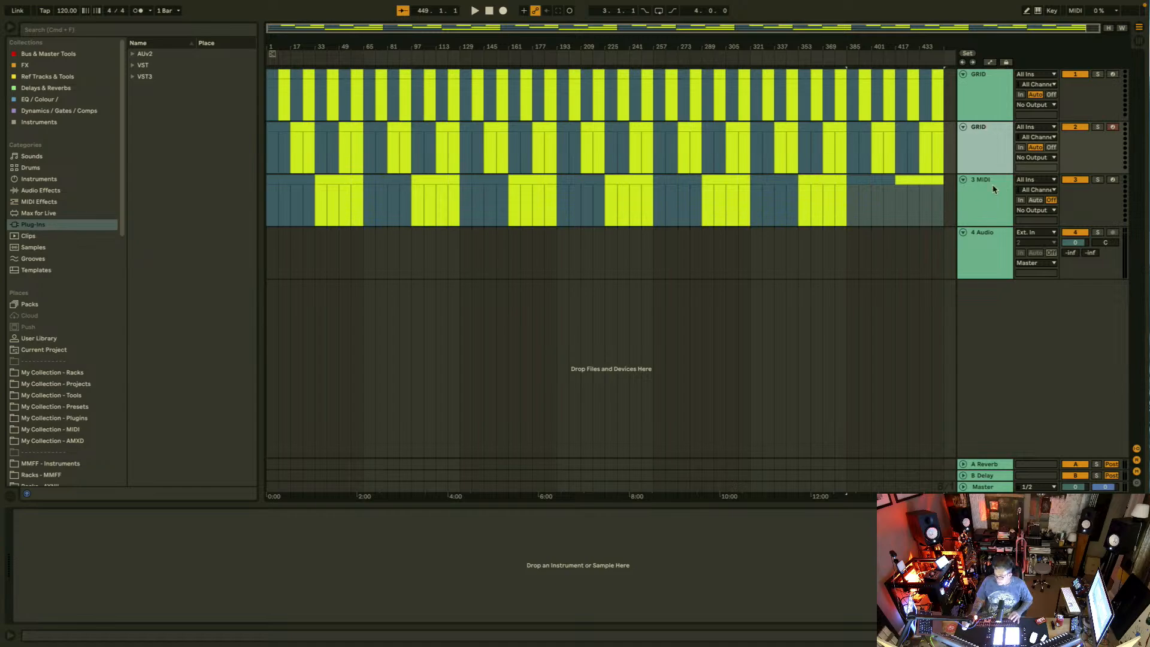
{"action": "left_click", "coordinate": [989, 215]}
{"action": "key", "text": "super+r"}
{"action": "key", "text": "super+v"}
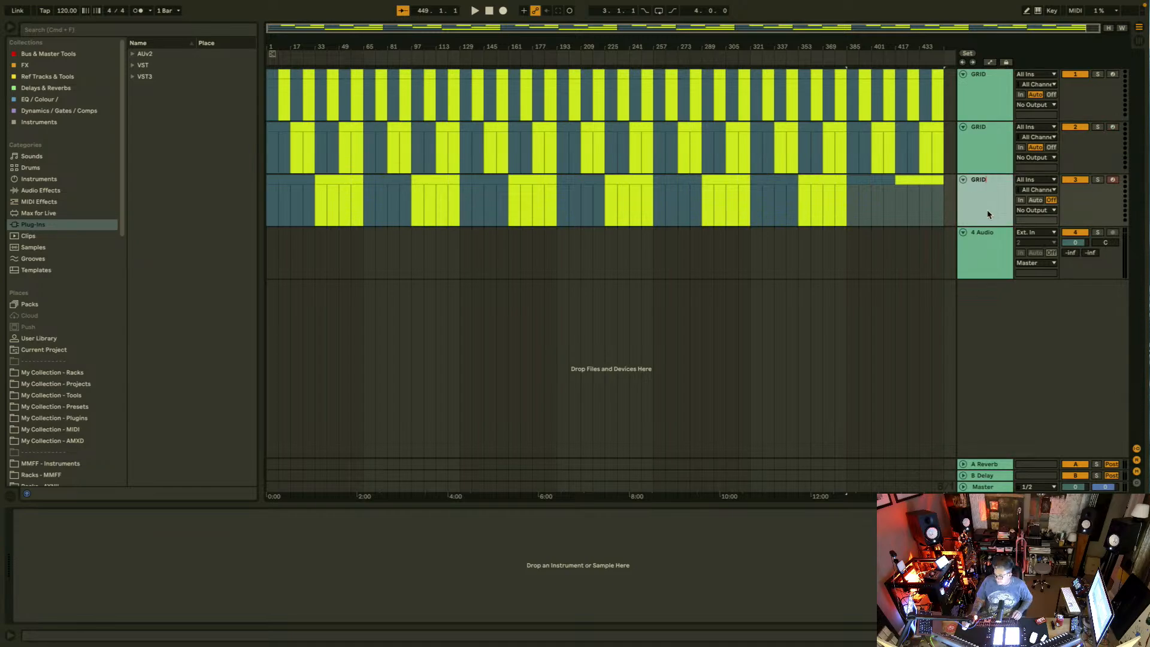
{"action": "left_click", "coordinate": [986, 239]}
Step: Select all three GRID tracks, colour them orange and collapse them
{"action": "left_click", "coordinate": [983, 180]}
{"action": "left_click", "coordinate": [983, 94], "text": "shift"}
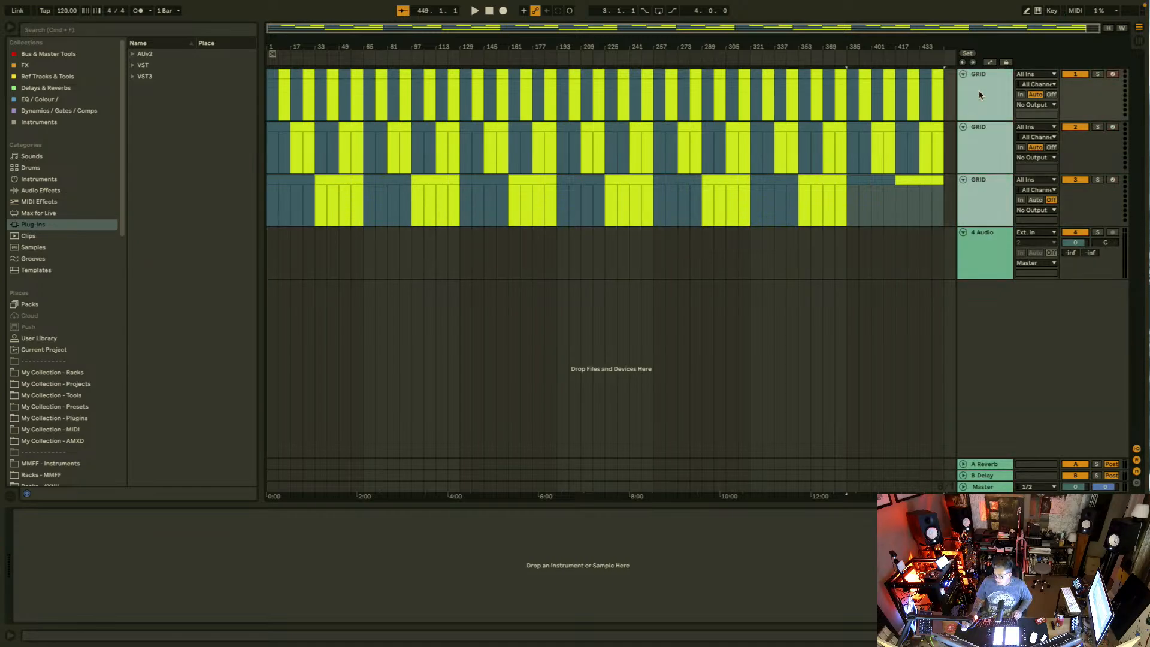
{"action": "right_click", "coordinate": [983, 95]}
{"action": "left_click", "coordinate": [1000, 276]}
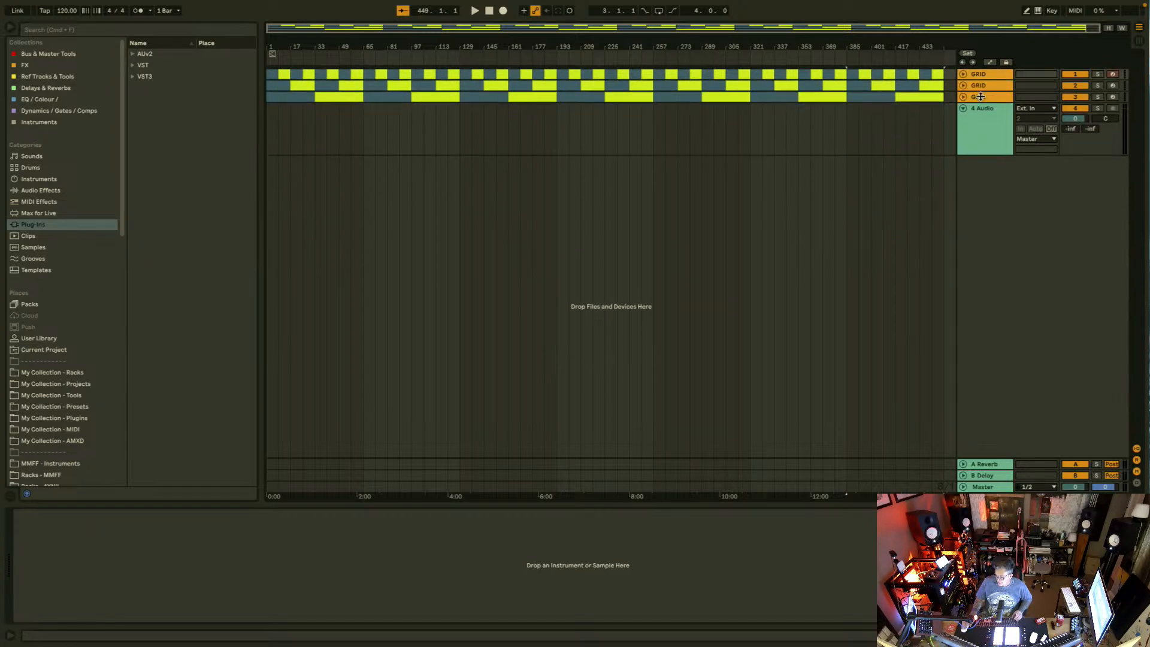
{"action": "key", "text": "Left"}
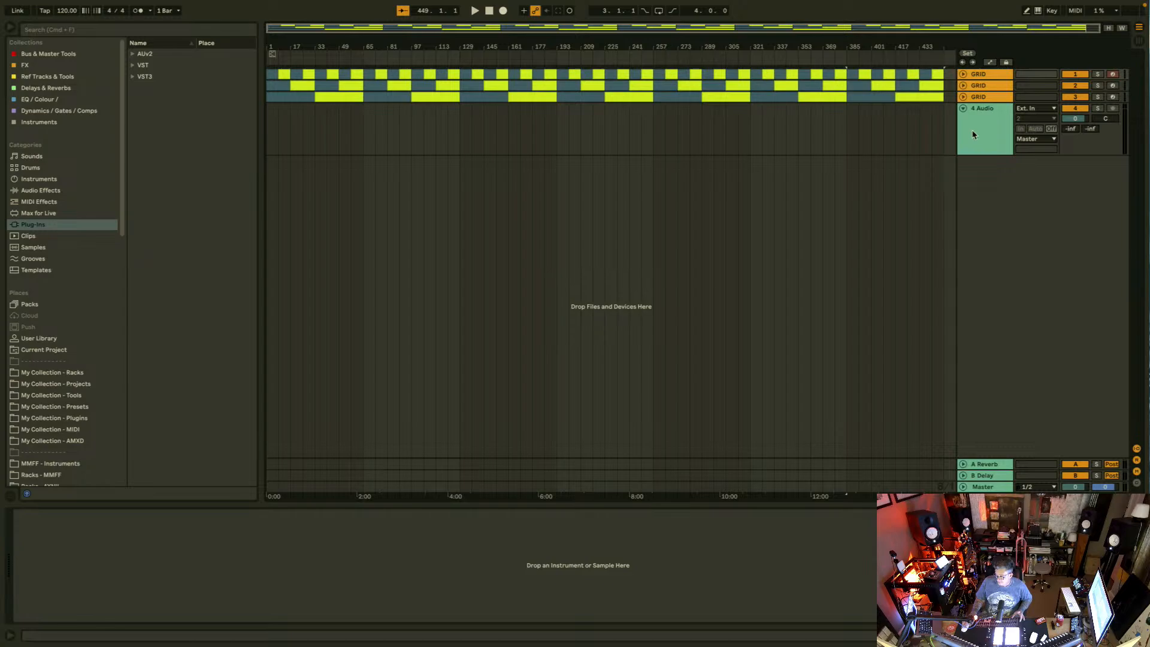
Step: Insert a new MIDI track below the third GRID track and rename it Working Grid
{"action": "left_click", "coordinate": [981, 98]}
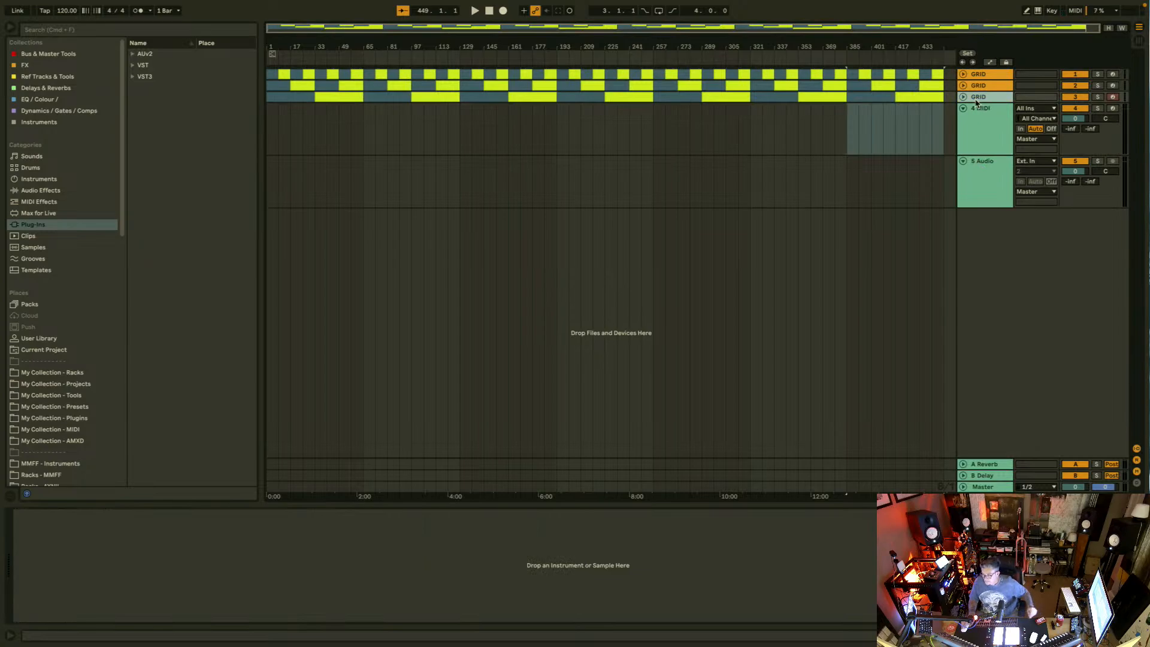
{"action": "left_click", "coordinate": [972, 124]}
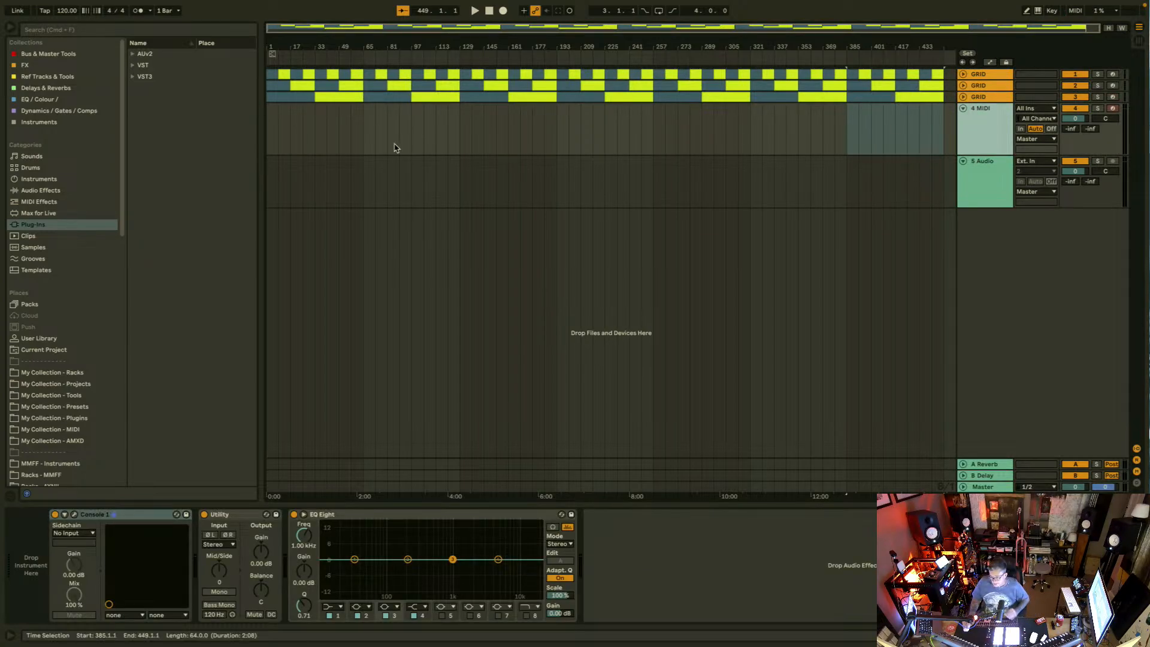
{"action": "left_click", "coordinate": [988, 98]}
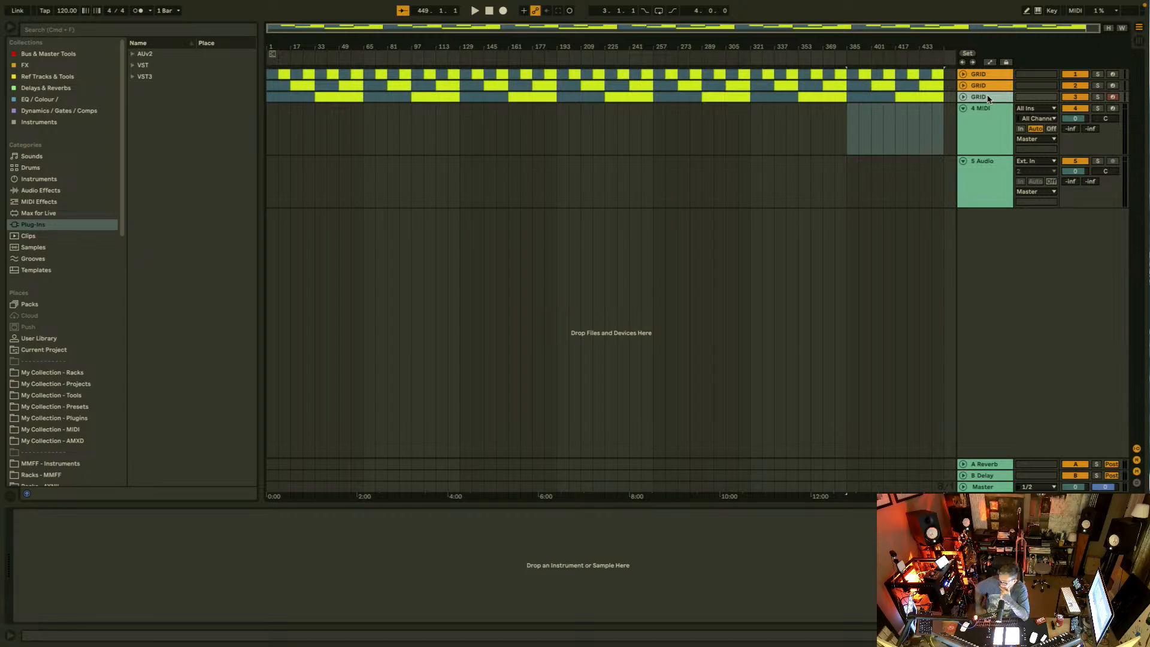
{"action": "left_click", "coordinate": [982, 134]}
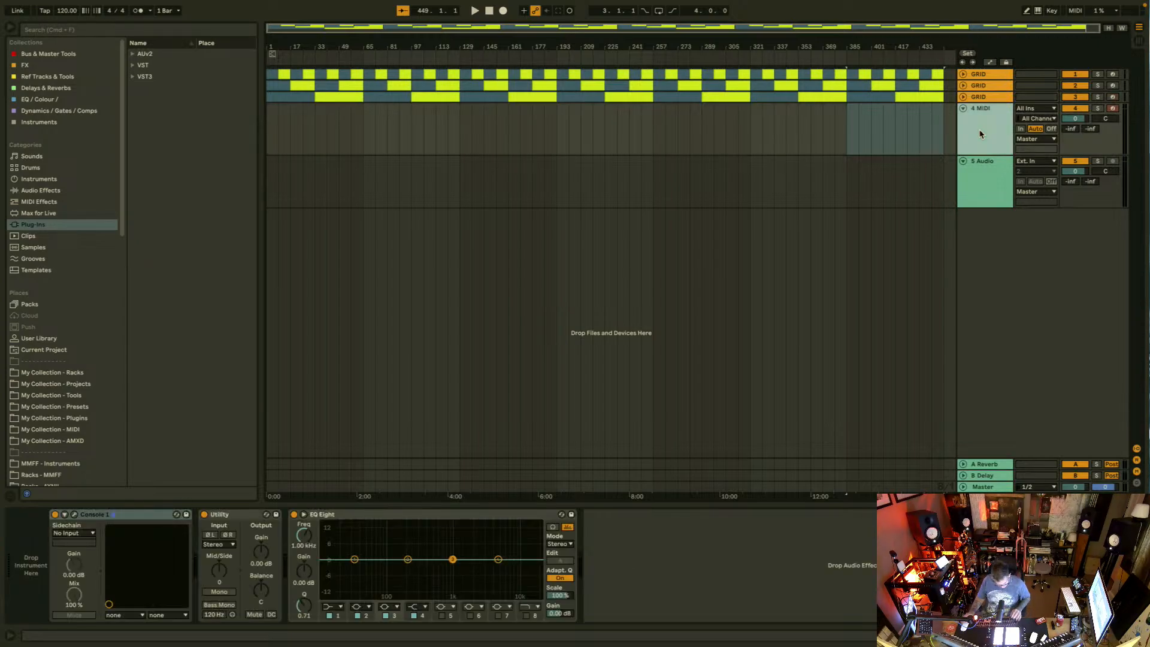
{"action": "key", "text": "super+r"}
{"action": "type", "text": "Worki"}
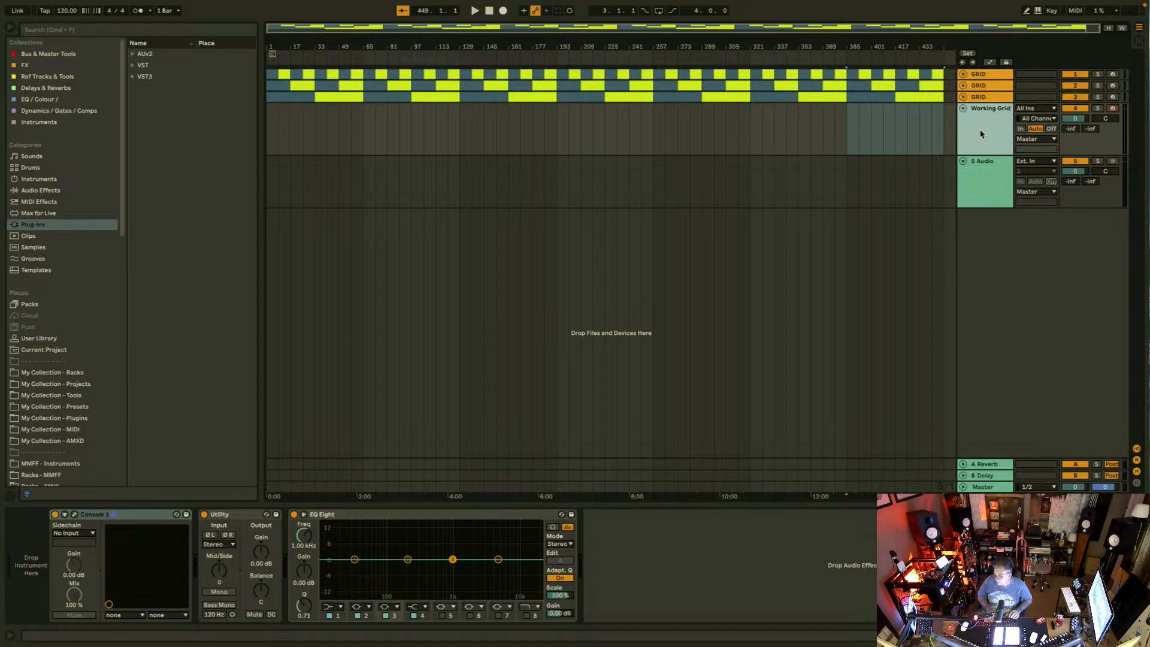
{"action": "key", "text": "Return"}
Step: Colour the Working Grid track dark yellow and collapse it to its minimum height
{"action": "right_click", "coordinate": [982, 134]}
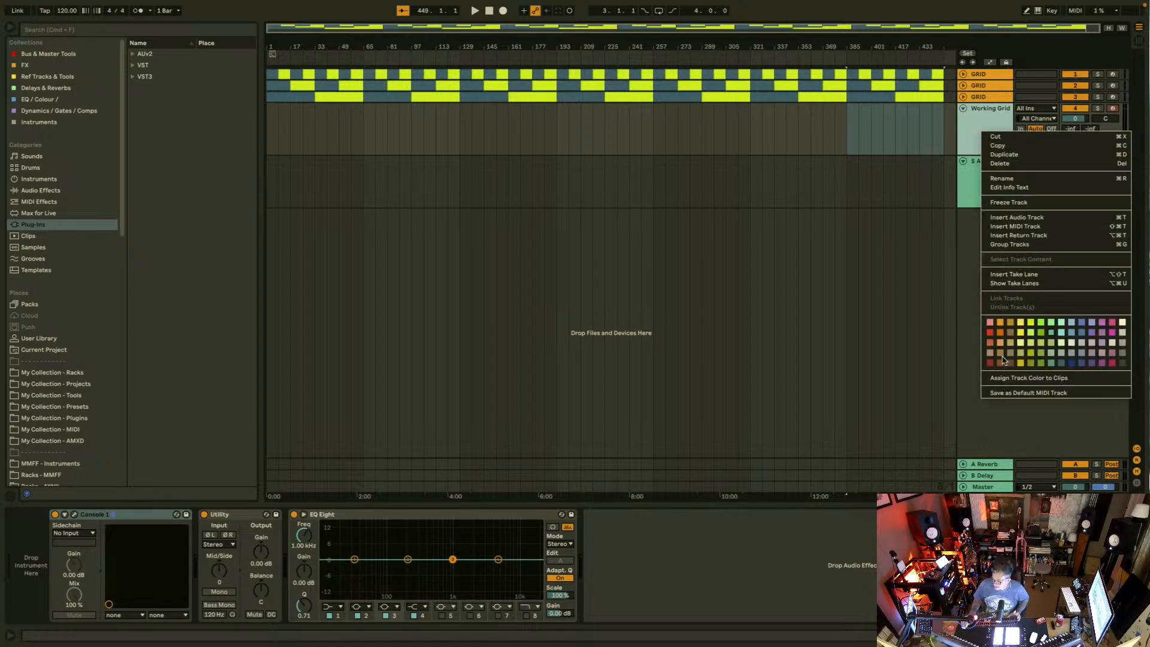
{"action": "left_click", "coordinate": [1020, 365]}
{"action": "left_click", "coordinate": [978, 125]}
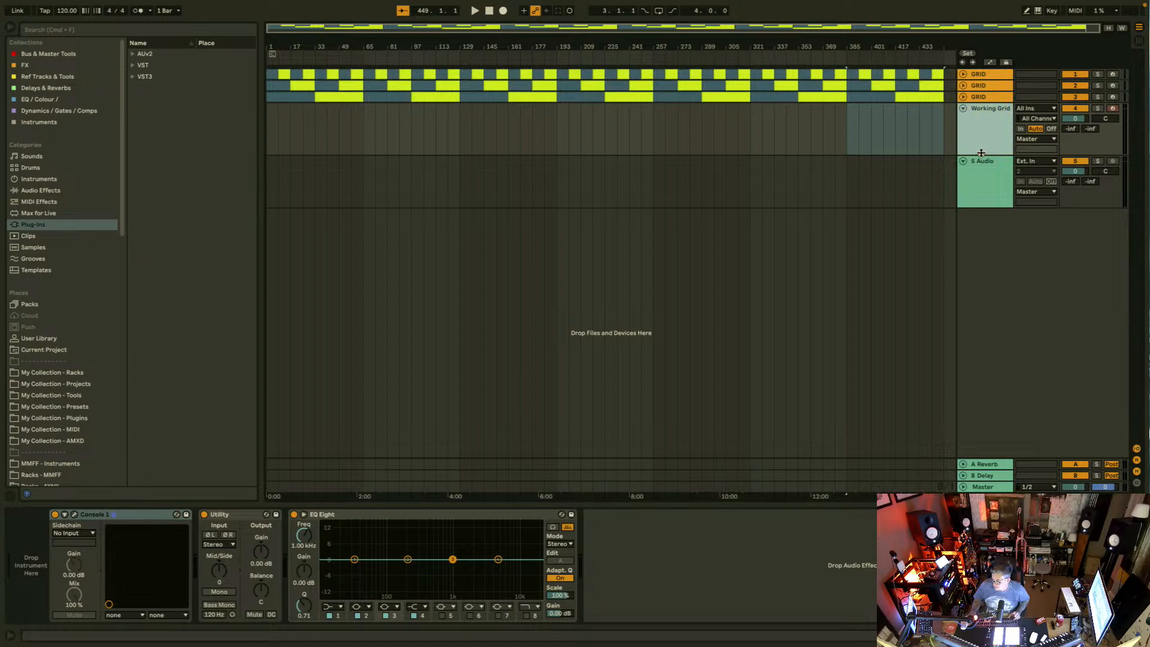
{"action": "left_click_drag", "start_coordinate": [982, 154], "coordinate": [981, 91]}
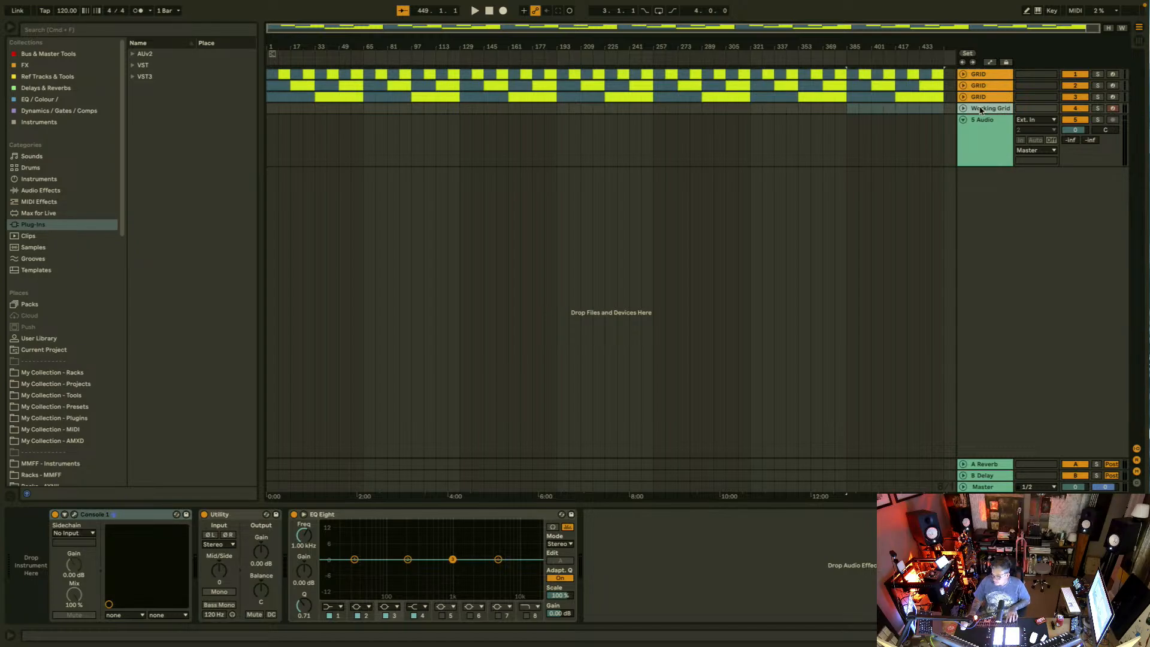
Step: Insert two new MIDI tracks below the Working Grid track
{"action": "key", "text": "super+shift+t"}
{"action": "key", "text": "super+shift+t"}
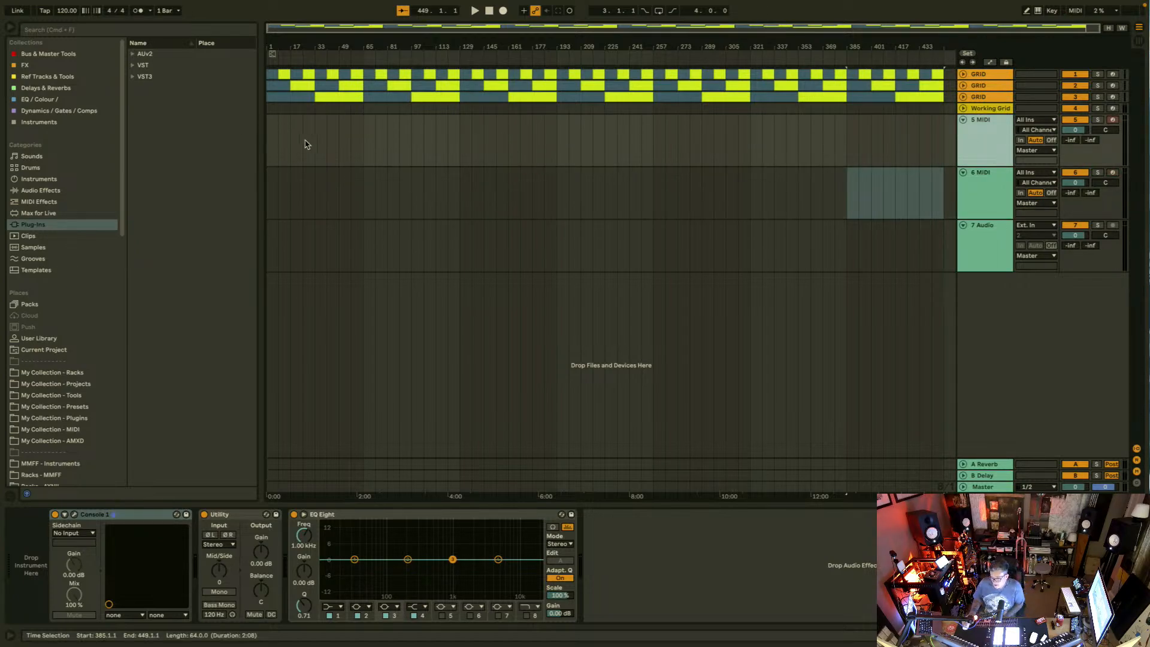
Step: Add a 32-bar clip at the start of the Working Grid track, followed by a purple 96-bar clip from bar 33
{"action": "left_click", "coordinate": [268, 113]}
{"action": "left_click_drag", "start_coordinate": [268, 109], "coordinate": [316, 108]}
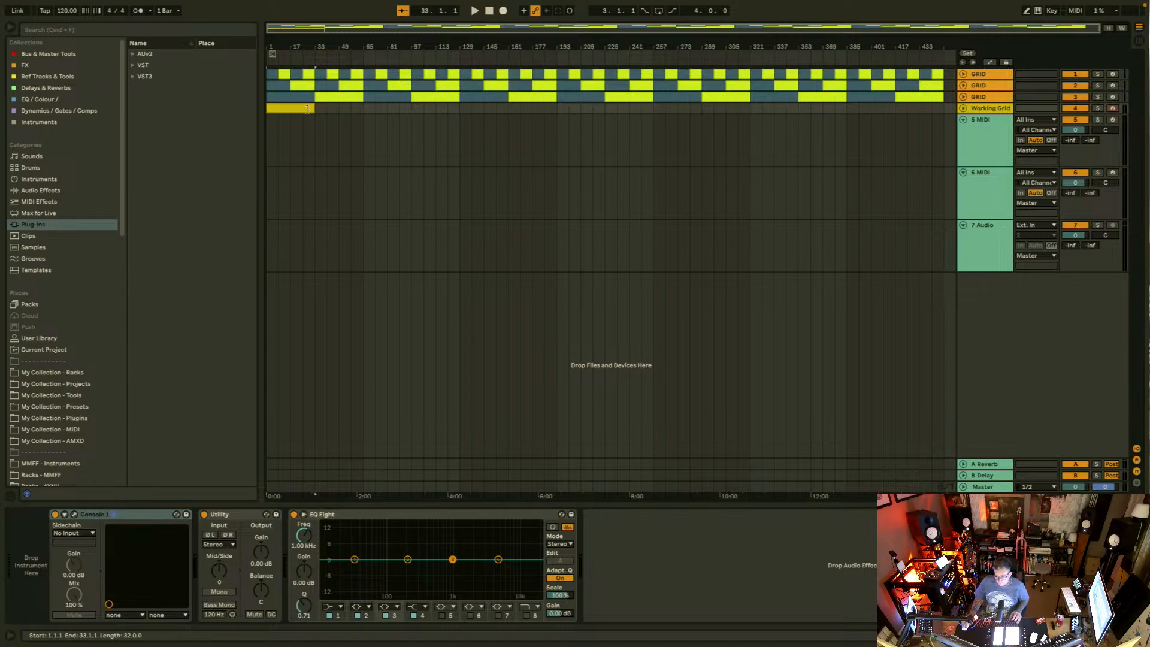
{"action": "left_click_drag", "start_coordinate": [308, 107], "coordinate": [459, 106]}
{"action": "right_click", "coordinate": [421, 109]}
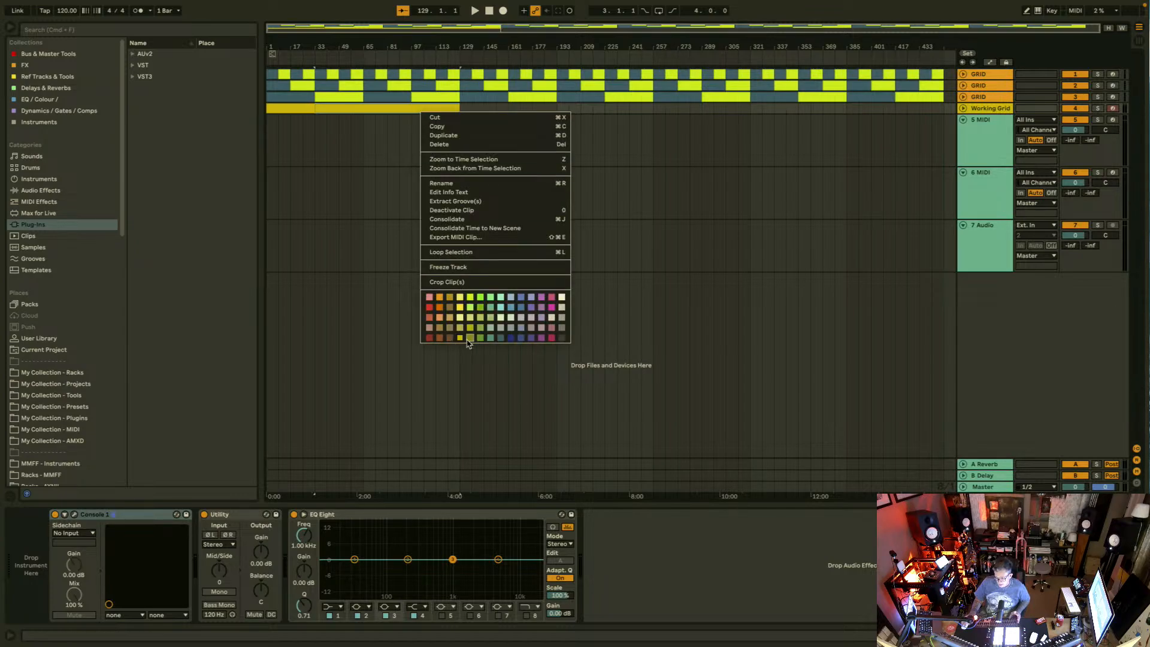
{"action": "left_click", "coordinate": [528, 338]}
Step: Duplicate the purple clip to bar 129 and shorten it to 64 bars, then duplicate that to bar 193 and extend it to 96 bars
{"action": "key", "text": "super+d"}
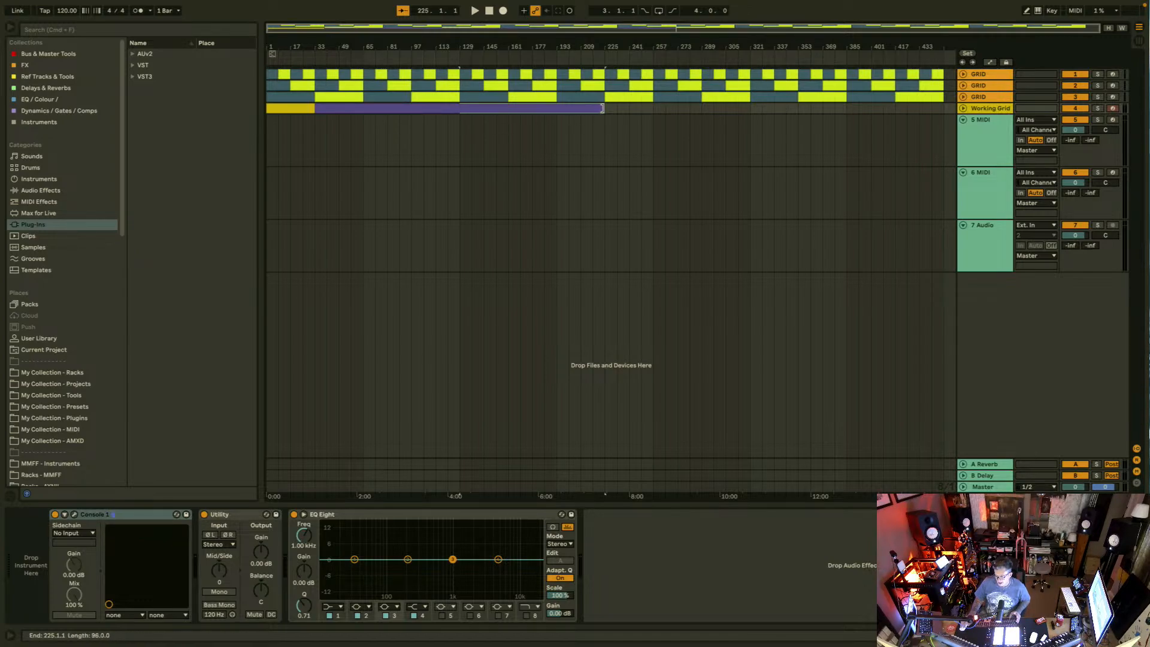
{"action": "left_click_drag", "start_coordinate": [604, 108], "coordinate": [553, 107]}
{"action": "key", "text": "super+d"}
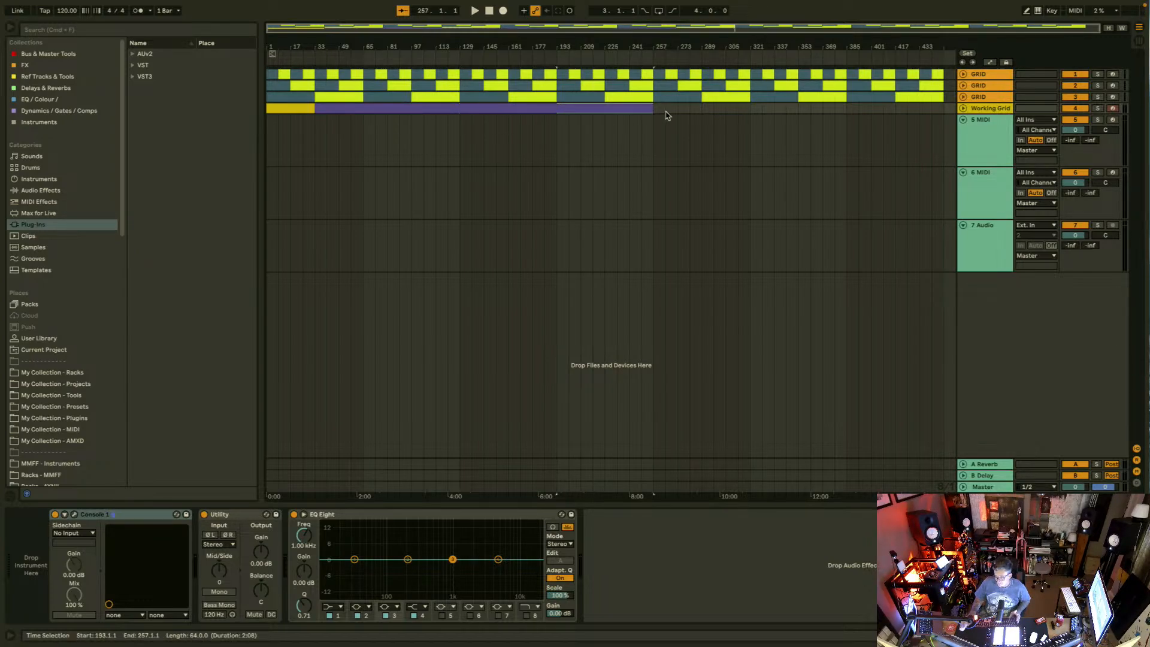
{"action": "left_click_drag", "start_coordinate": [654, 108], "coordinate": [701, 108]}
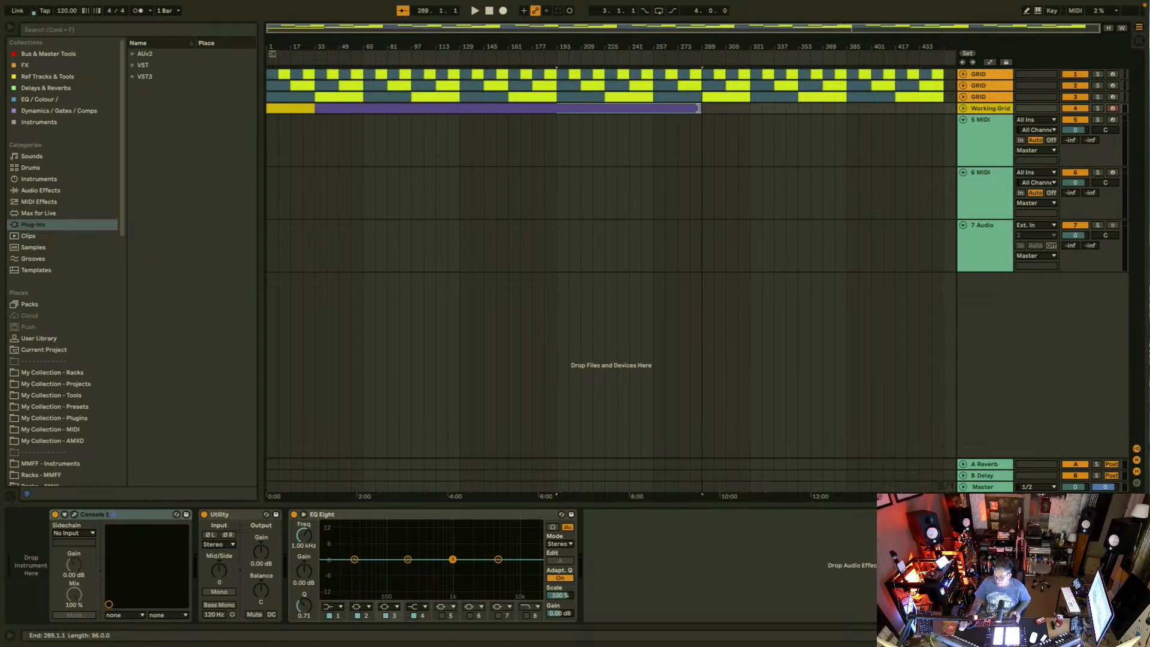
Step: Duplicate the 96-bar clip to bar 289, shorten the copy to 64 bars and duplicate it to bar 353
{"action": "key", "text": "super+d"}
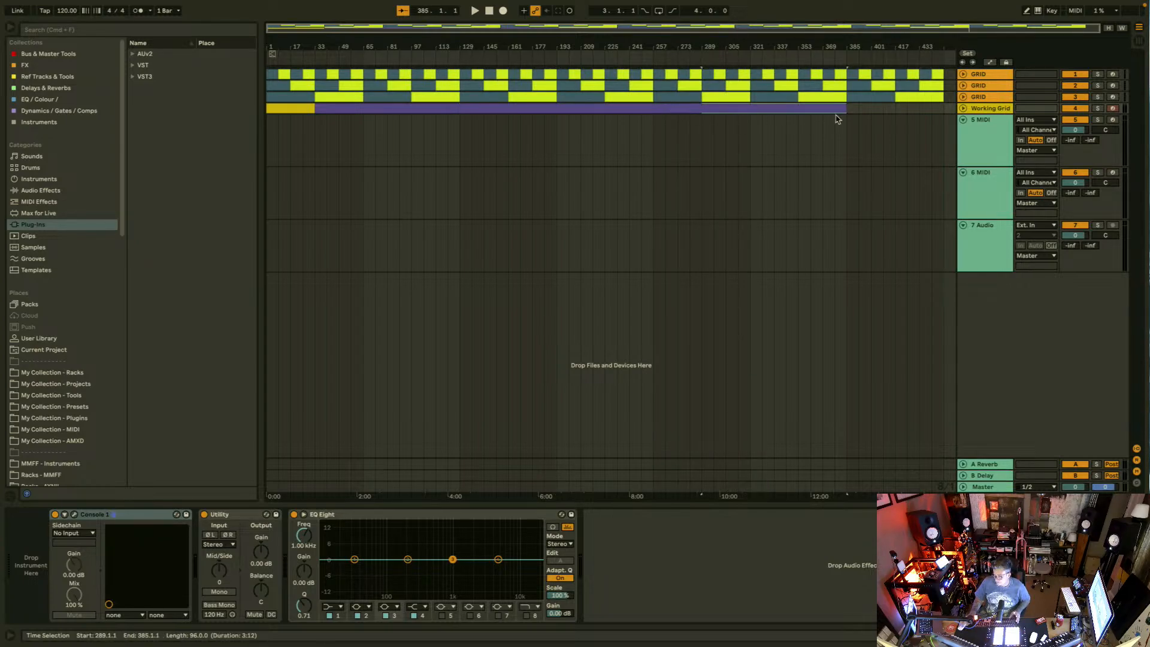
{"action": "left_click_drag", "start_coordinate": [844, 108], "coordinate": [798, 109]}
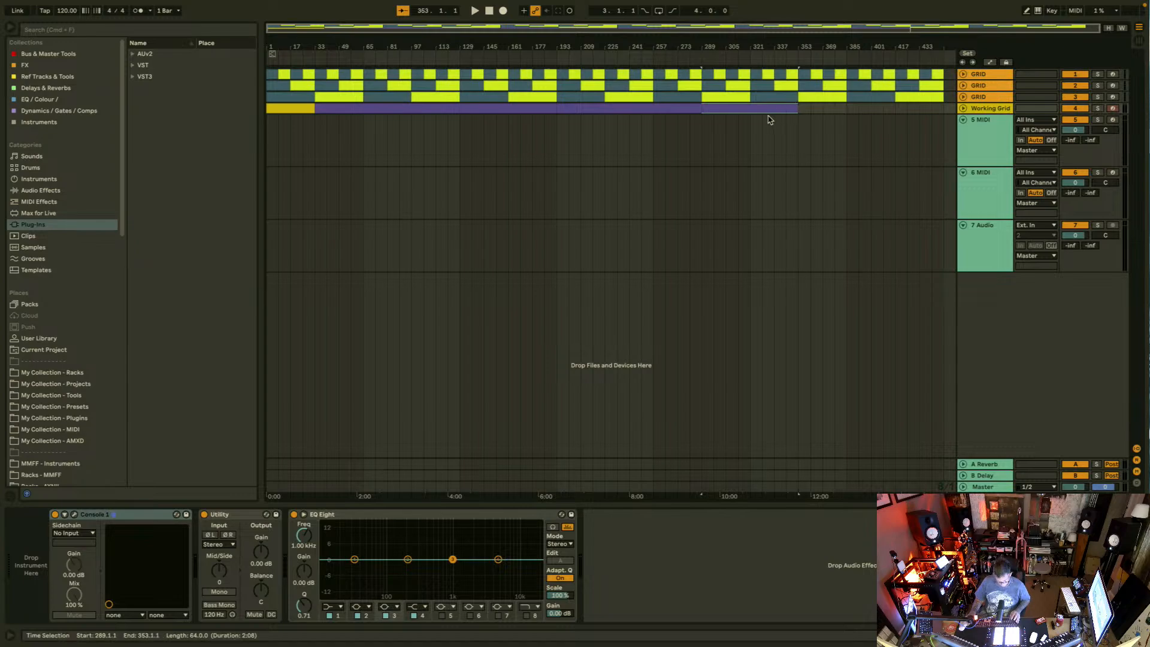
{"action": "key", "text": "super+d"}
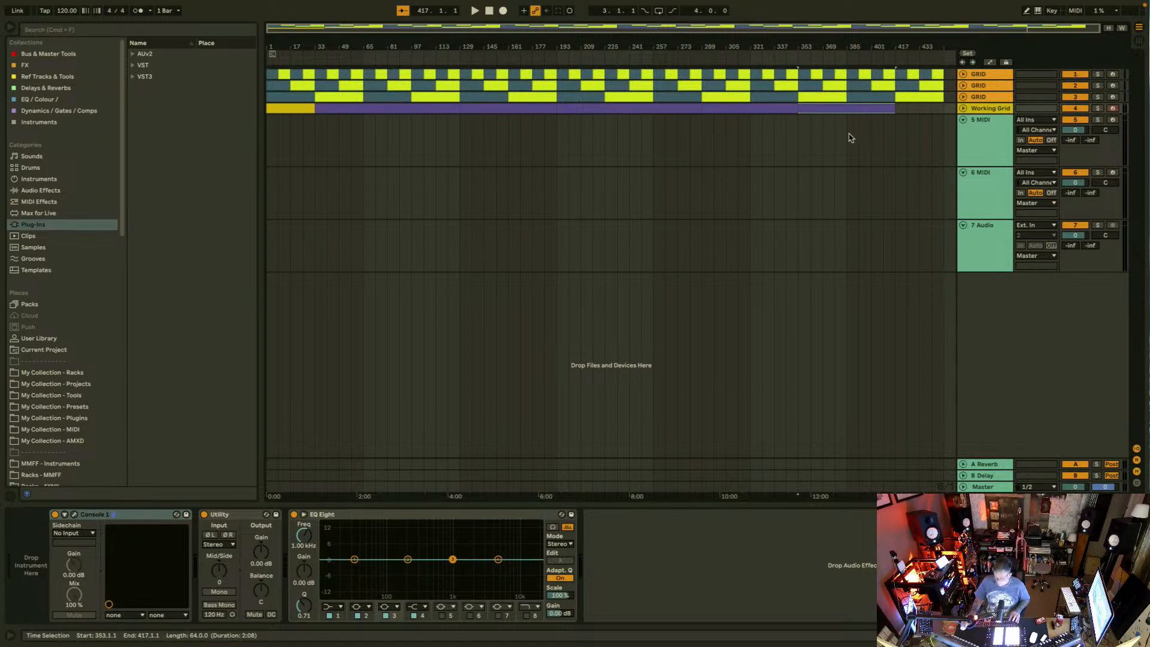
Step: Duplicate the last purple clip to bar 417, shorten the copy to 32 bars and colour it red
{"action": "key", "text": "super+d"}
{"action": "left_click_drag", "start_coordinate": [945, 109], "coordinate": [894, 108]}
{"action": "right_click", "coordinate": [881, 106]}
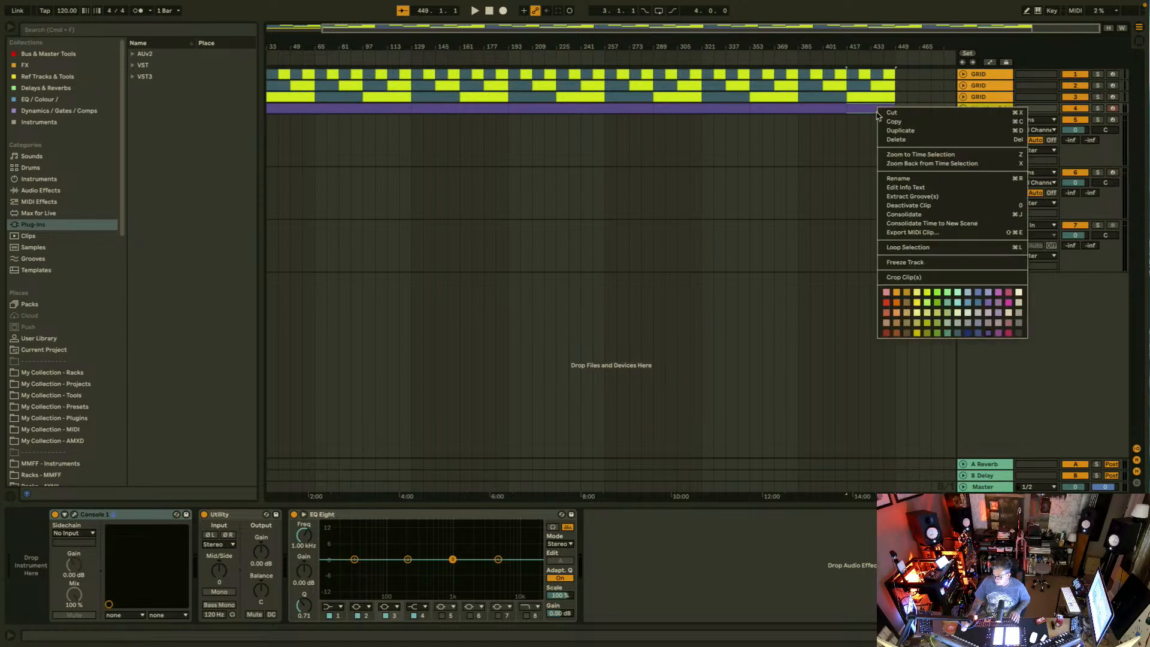
{"action": "left_click", "coordinate": [886, 300]}
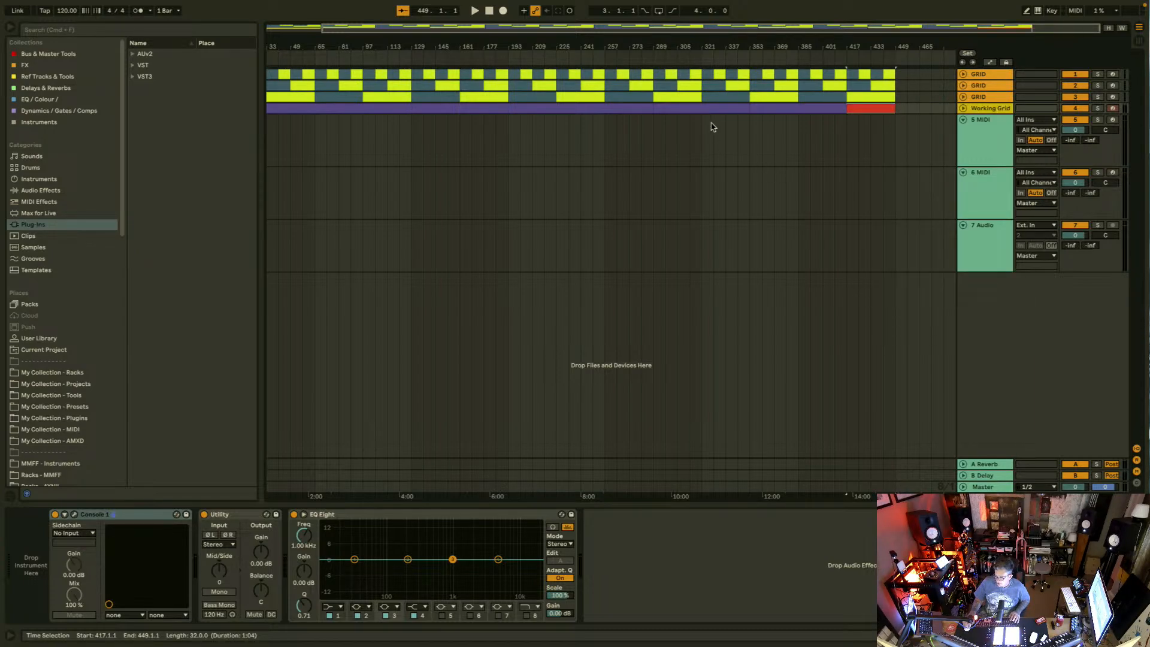
Step: Colour the first Working Grid clip green and the 96-bar clip at bar 193 yellow
{"action": "scroll", "coordinate": [711, 127], "scroll_direction": "left", "scroll_amount": 2}
{"action": "left_click", "coordinate": [299, 110]}
{"action": "right_click", "coordinate": [298, 110]}
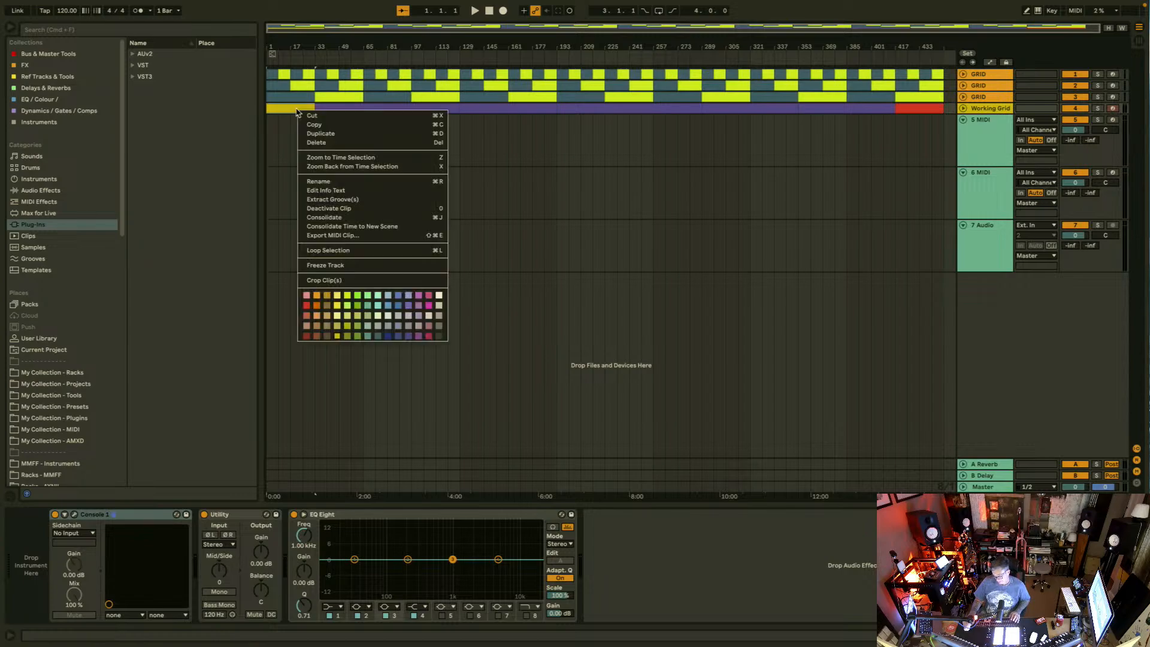
{"action": "left_click", "coordinate": [356, 336]}
{"action": "left_click", "coordinate": [590, 109]}
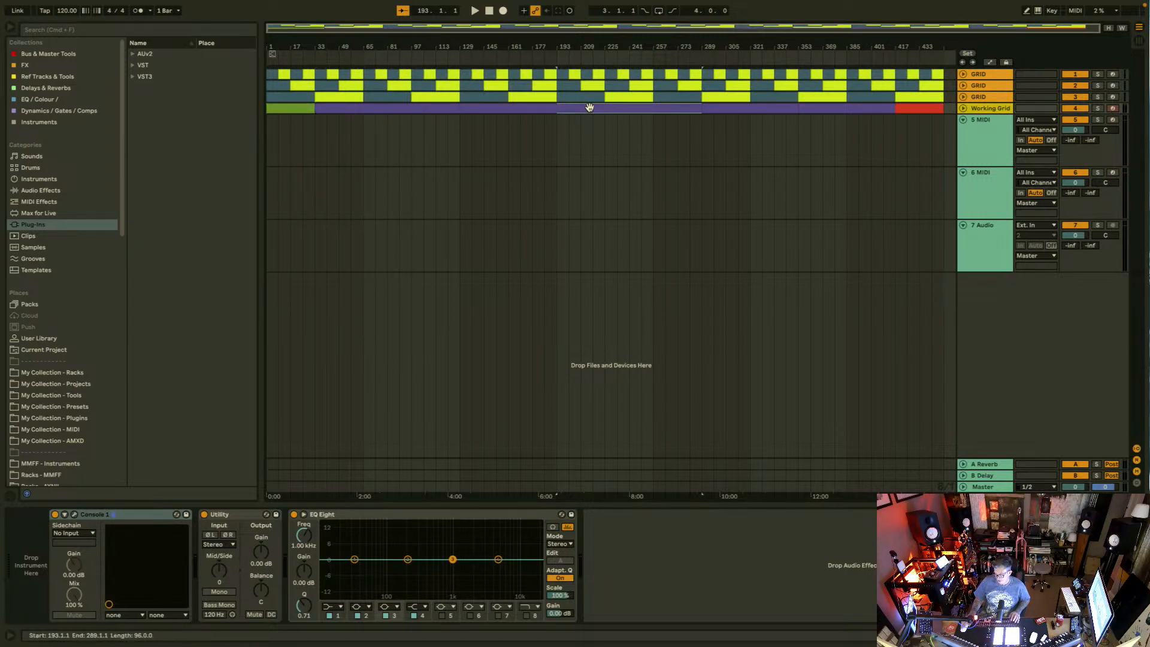
{"action": "right_click", "coordinate": [590, 109]}
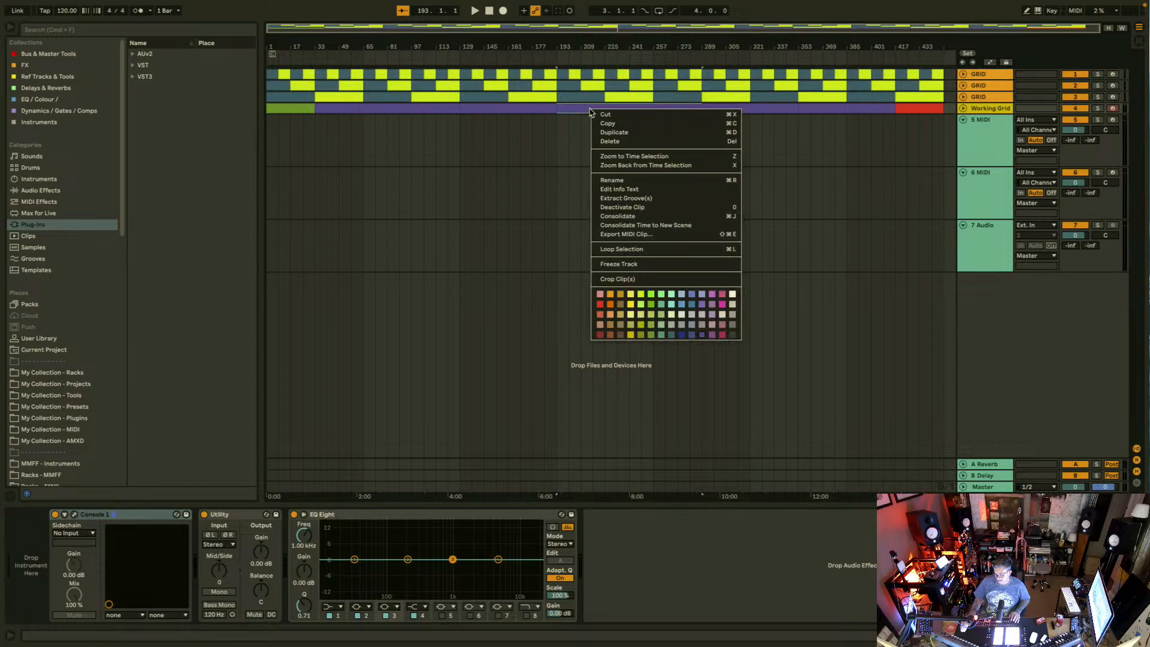
{"action": "left_click", "coordinate": [632, 336]}
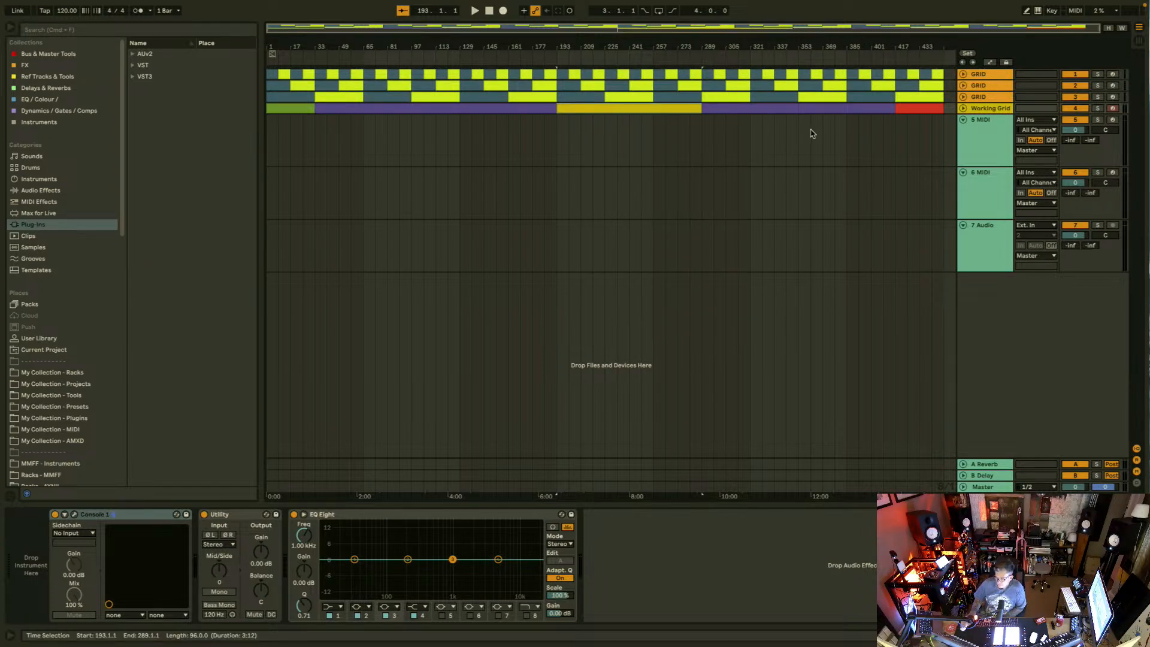
Step: Colour the Working Grid clip at bar 289 beige and the clip at bar 353 pale olive-yellow
{"action": "left_click", "coordinate": [771, 109]}
{"action": "right_click", "coordinate": [772, 110]}
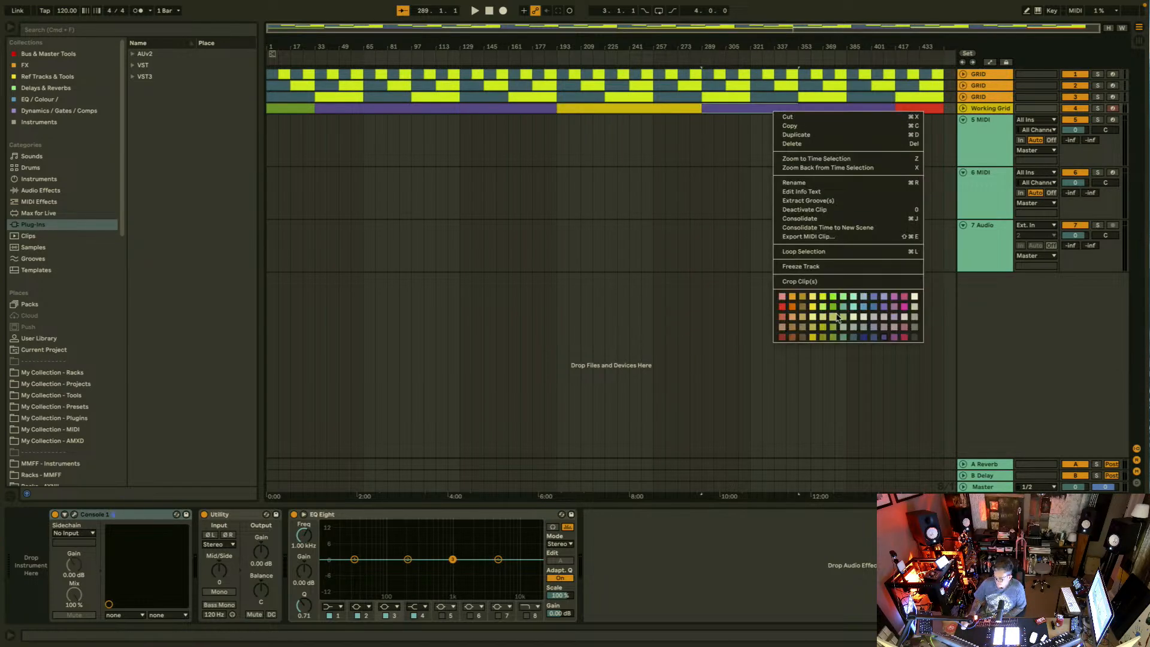
{"action": "left_click", "coordinate": [913, 308]}
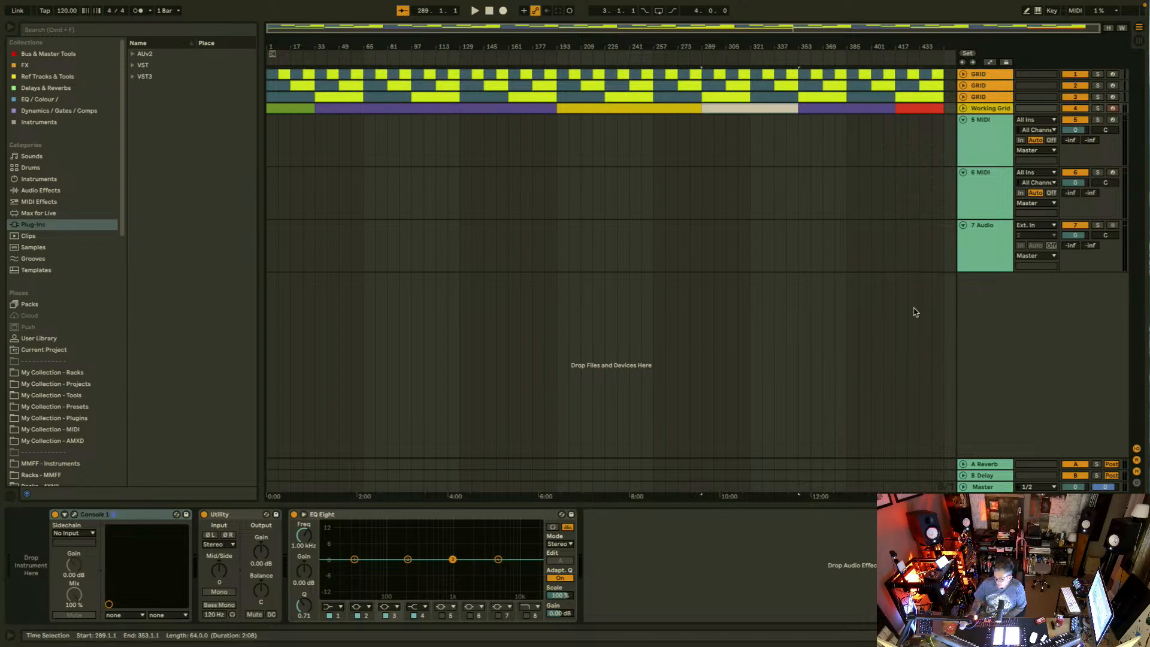
{"action": "left_click", "coordinate": [840, 109]}
{"action": "right_click", "coordinate": [841, 109]}
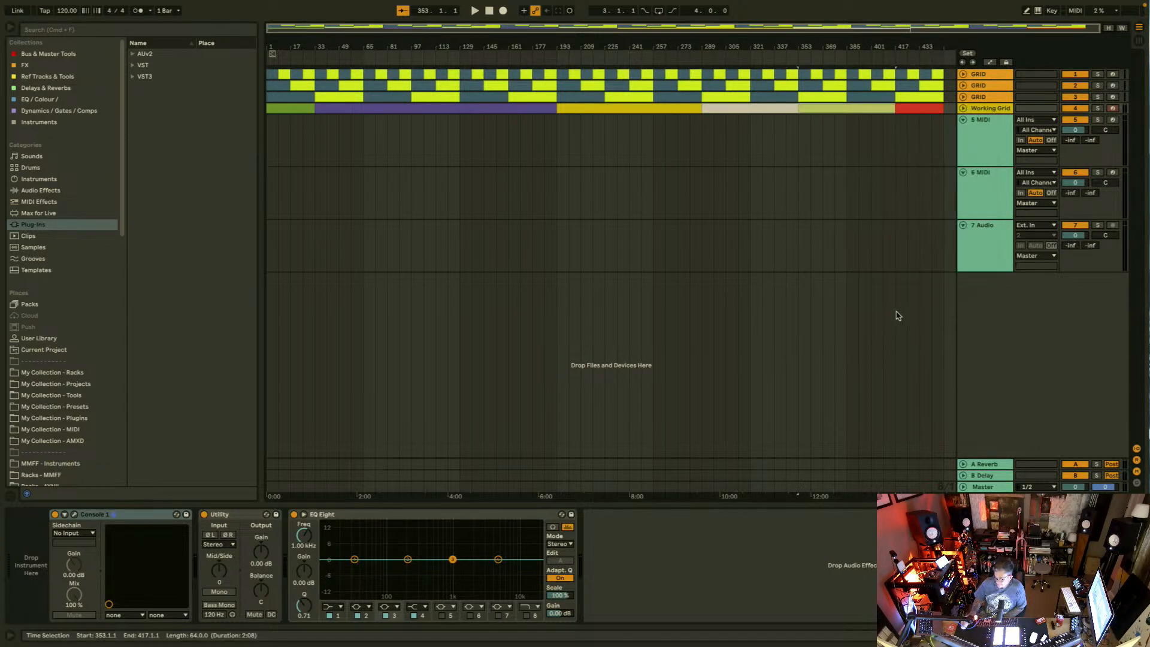
{"action": "left_click", "coordinate": [901, 315]}
Step: Colour the 64-bar Working Grid clip at bar 129 teal green
{"action": "left_click", "coordinate": [484, 109]}
{"action": "right_click", "coordinate": [484, 109]}
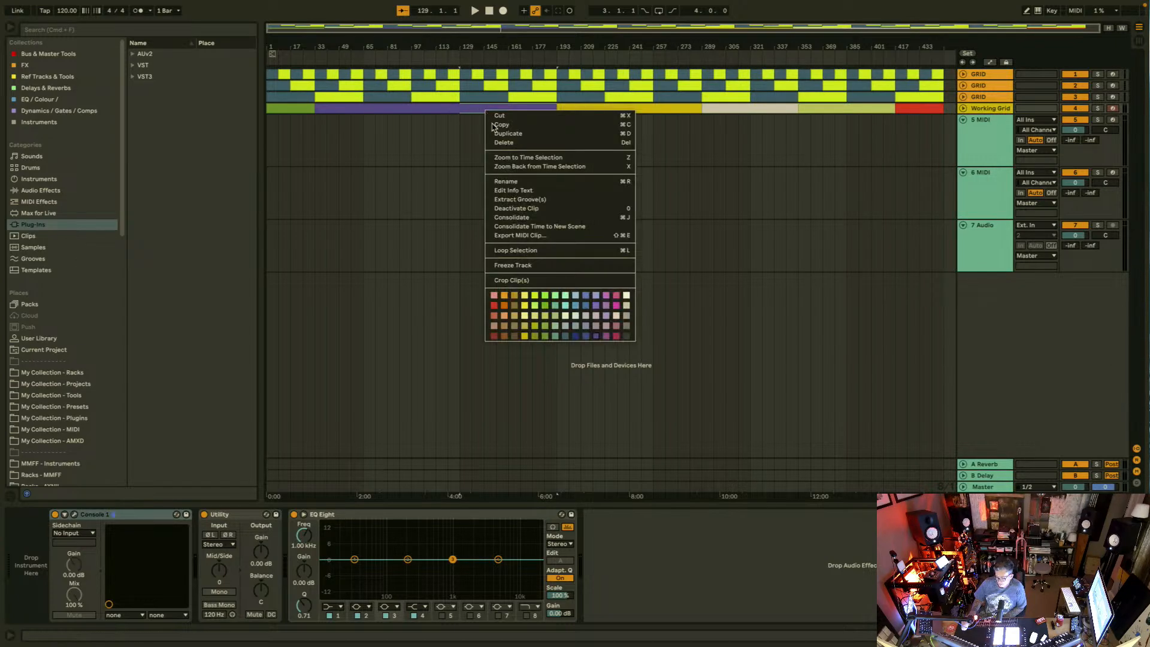
{"action": "left_click", "coordinate": [553, 306]}
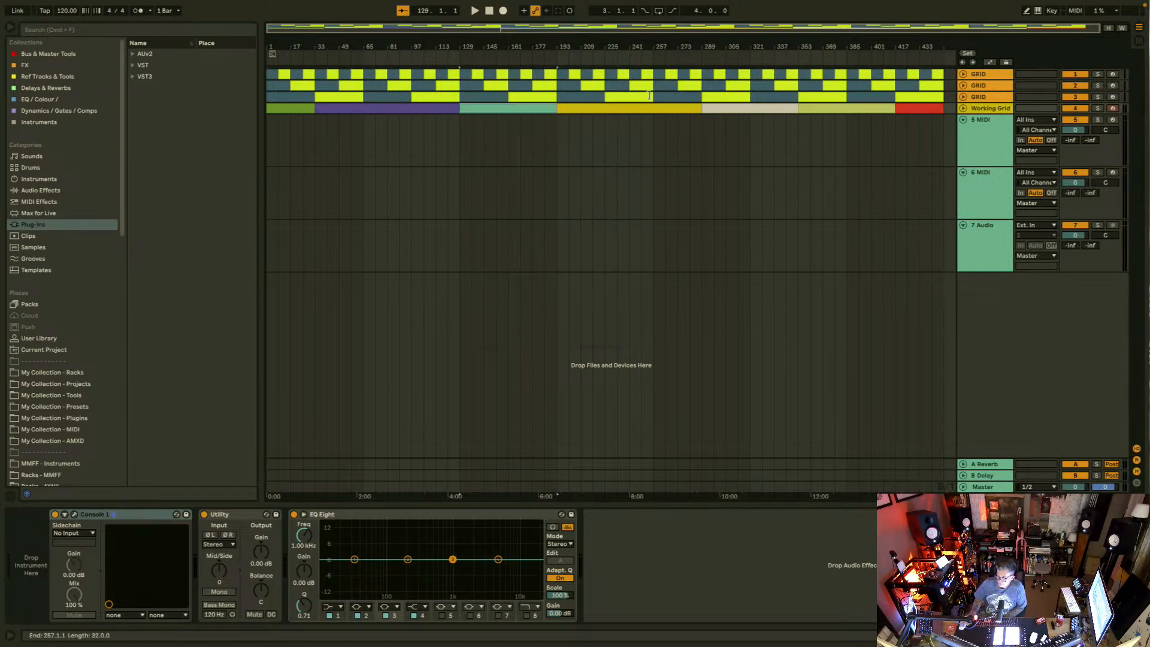
{"action": "left_click", "coordinate": [628, 108]}
Step: Recolour the Working Grid clip at bar 289, trying lavender and settling on light aqua
{"action": "left_click", "coordinate": [772, 109]}
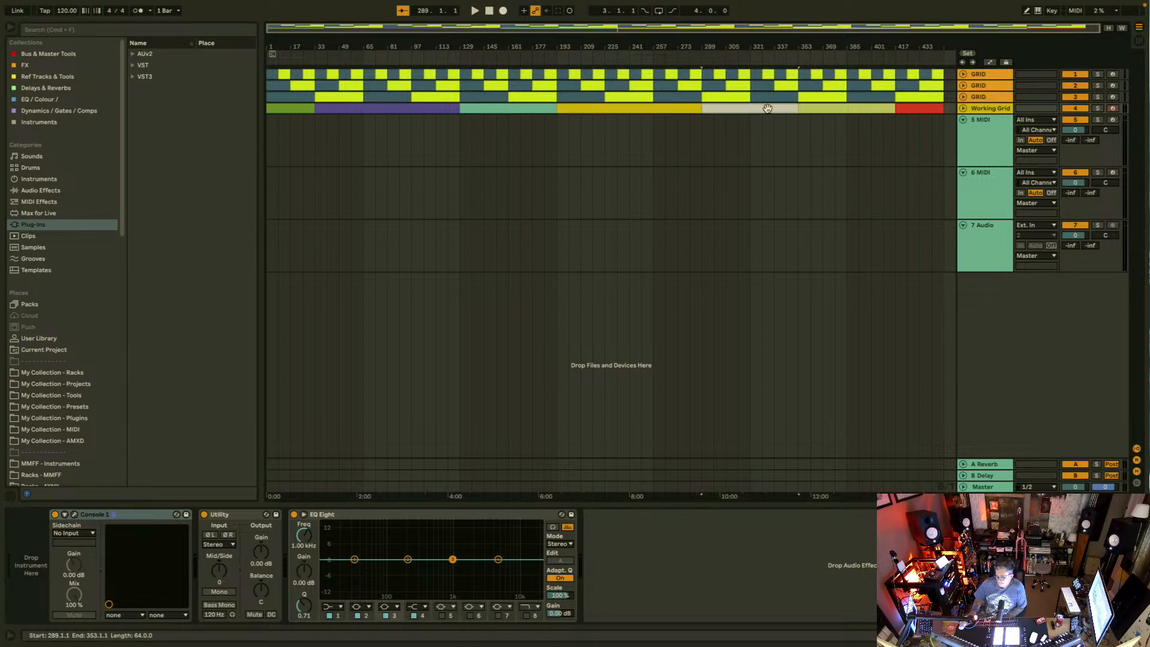
{"action": "right_click", "coordinate": [772, 108]}
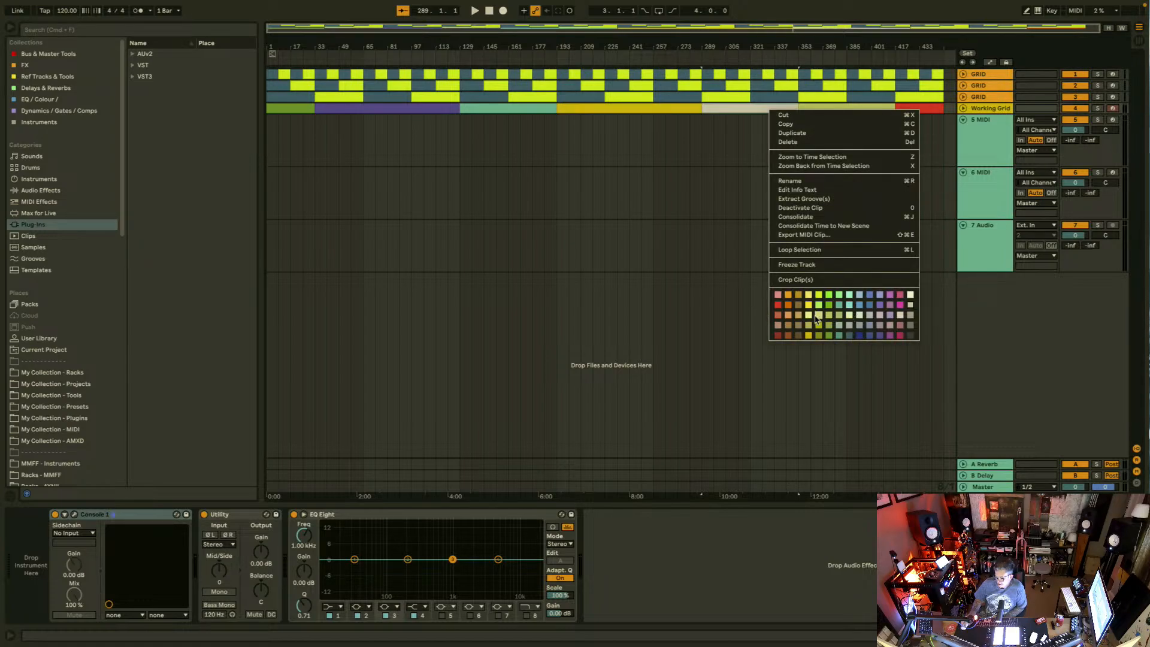
{"action": "left_click", "coordinate": [890, 320]}
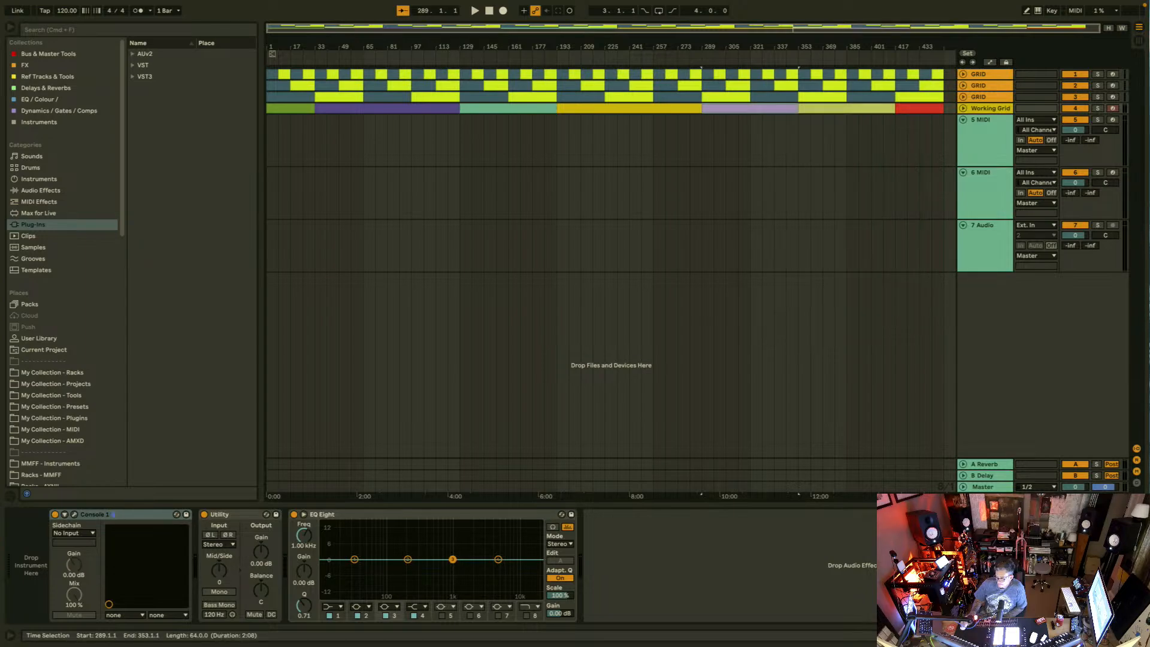
{"action": "right_click", "coordinate": [783, 111]}
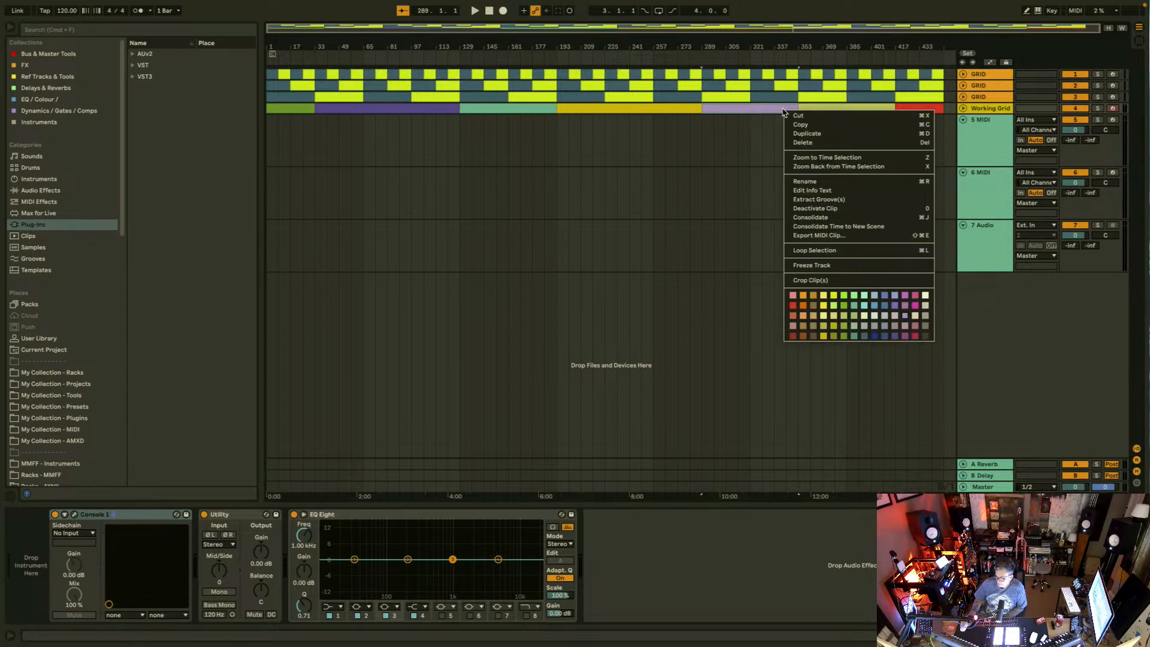
{"action": "left_click", "coordinate": [867, 305]}
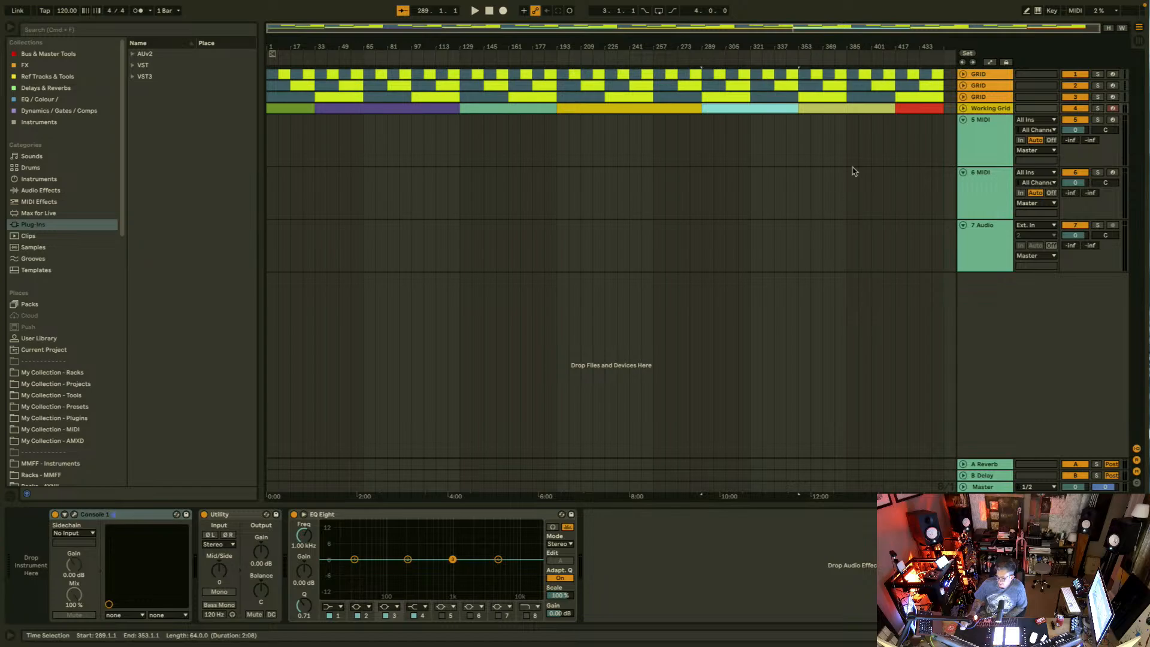
{"action": "left_click", "coordinate": [865, 109]}
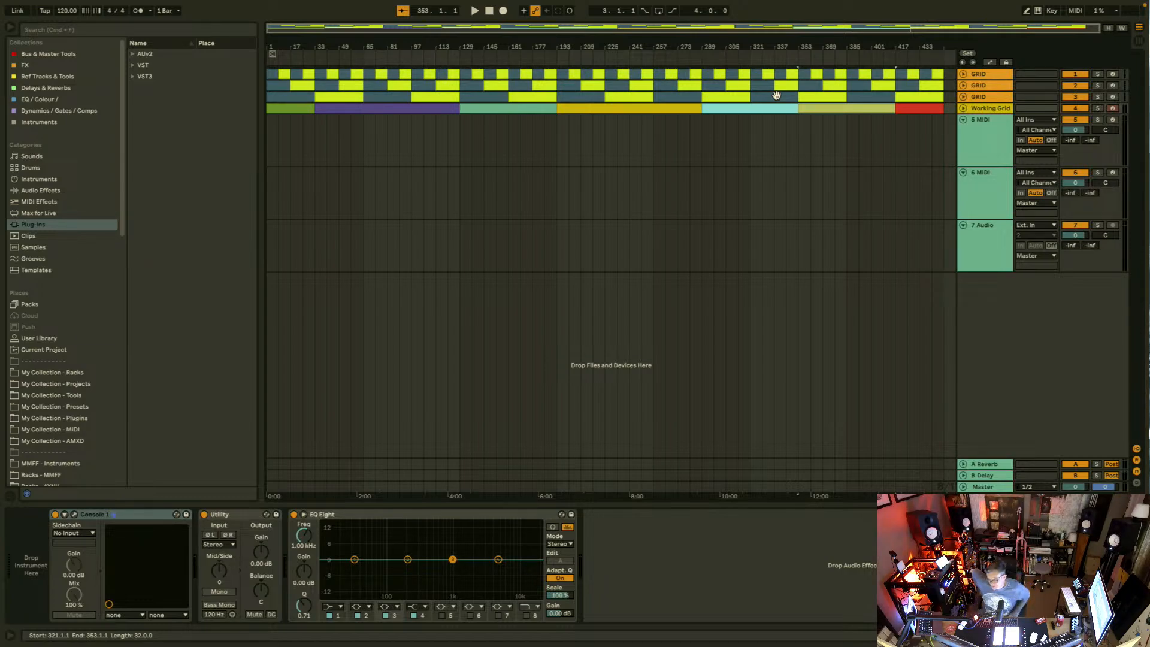
Step: Duplicate the 32-bar GRID track and extend the first clip on the copy to 128 bars, ending at bar 129
{"action": "left_click", "coordinate": [980, 98]}
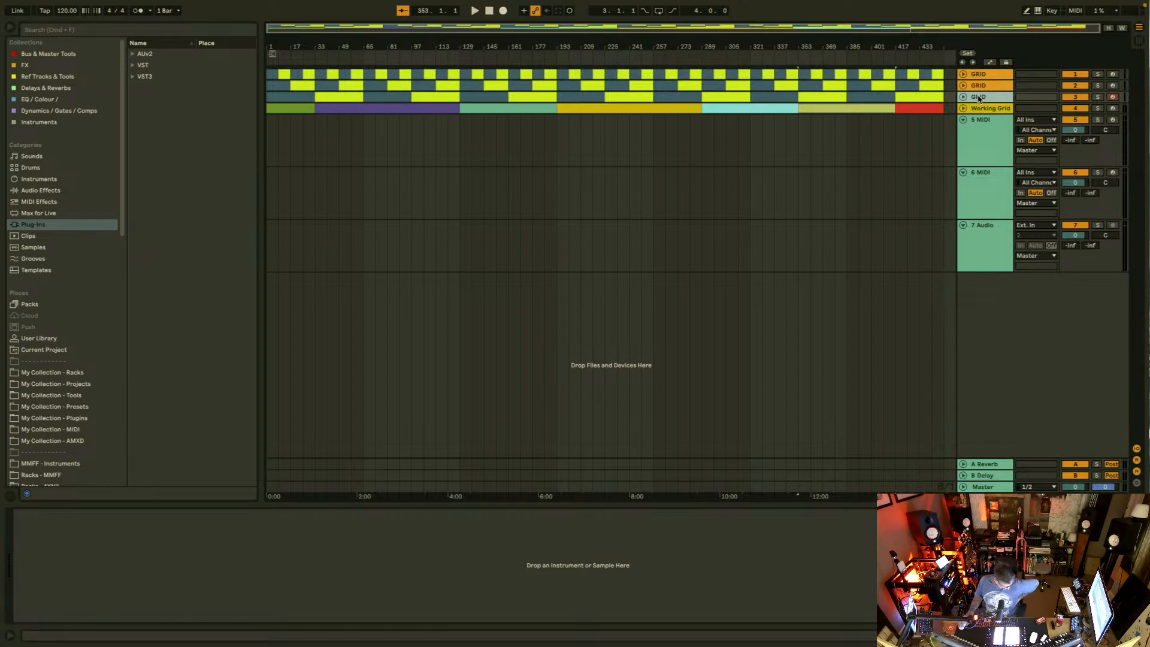
{"action": "key", "text": "super+d"}
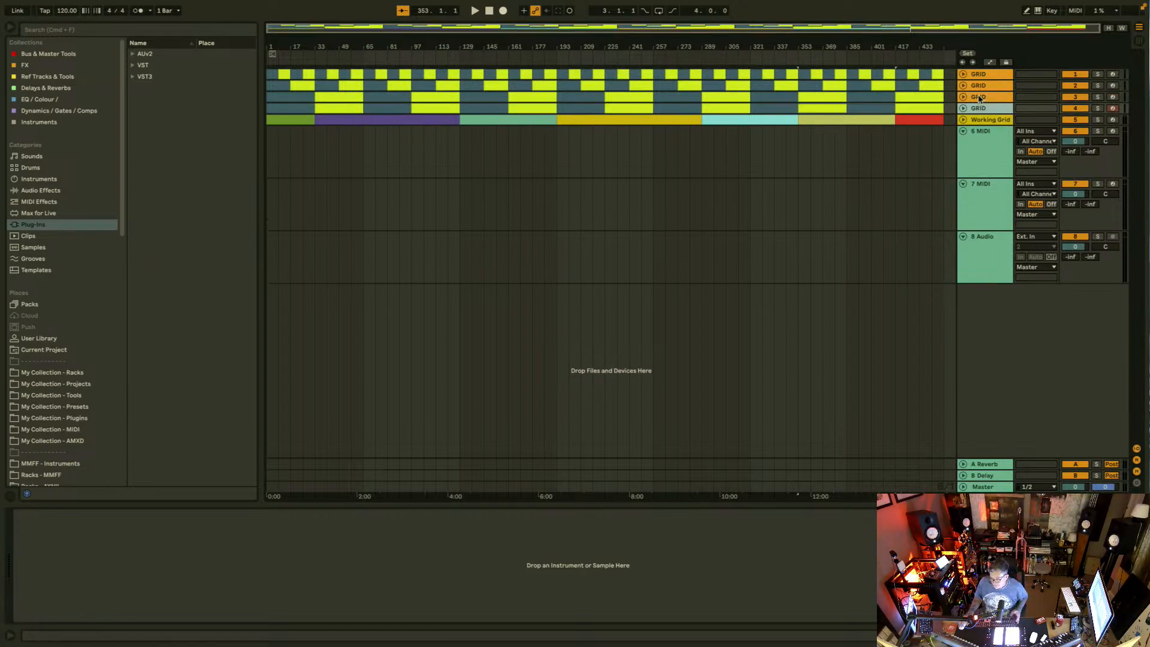
{"action": "left_click", "coordinate": [294, 109]}
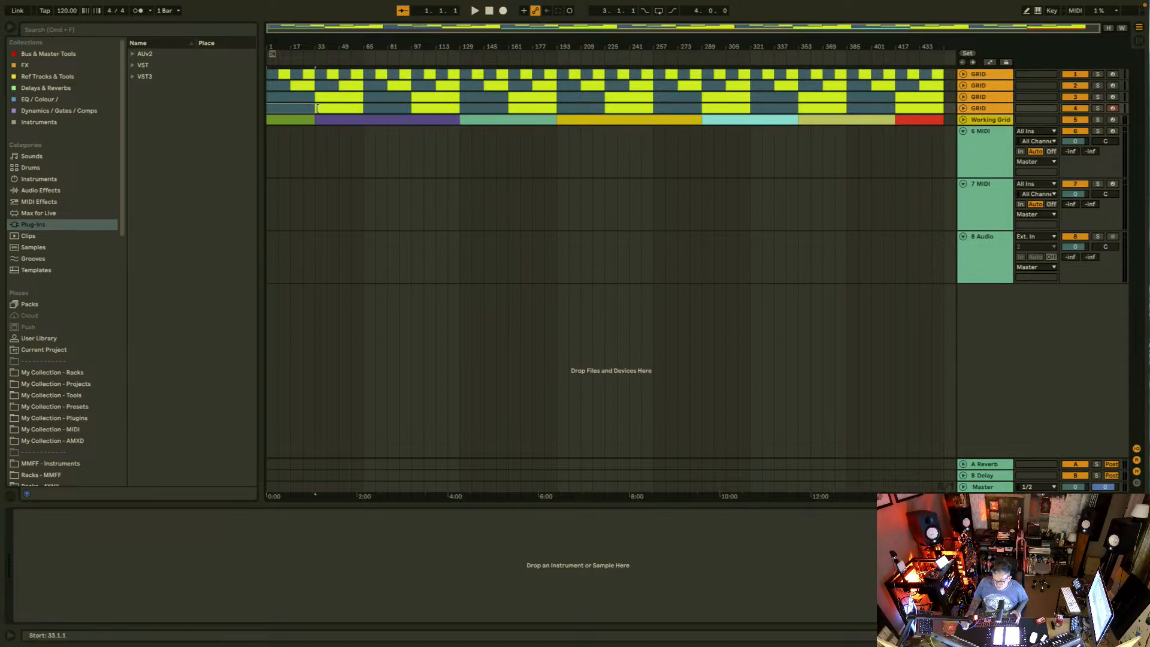
{"action": "left_click_drag", "start_coordinate": [311, 108], "coordinate": [460, 108]}
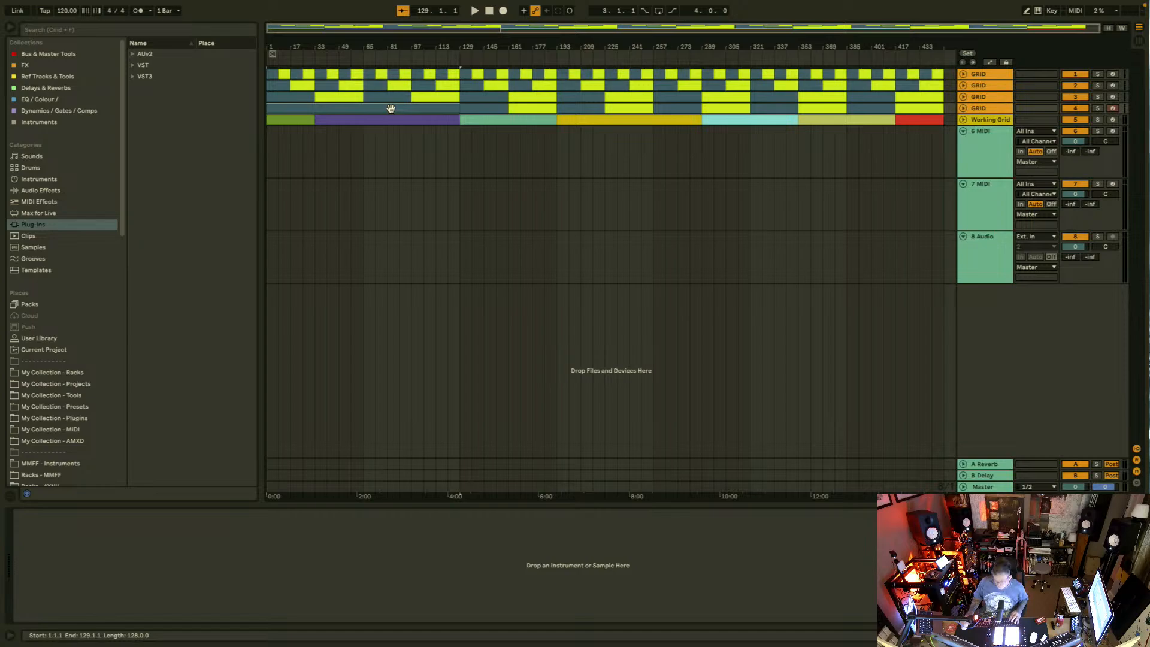
Step: Fill the copied GRID track up to bar 513 with alternating blue and lime-yellow 128-bar clips by duplicating the first clip and the pair
{"action": "key", "text": "super+d"}
{"action": "right_click", "coordinate": [532, 108]}
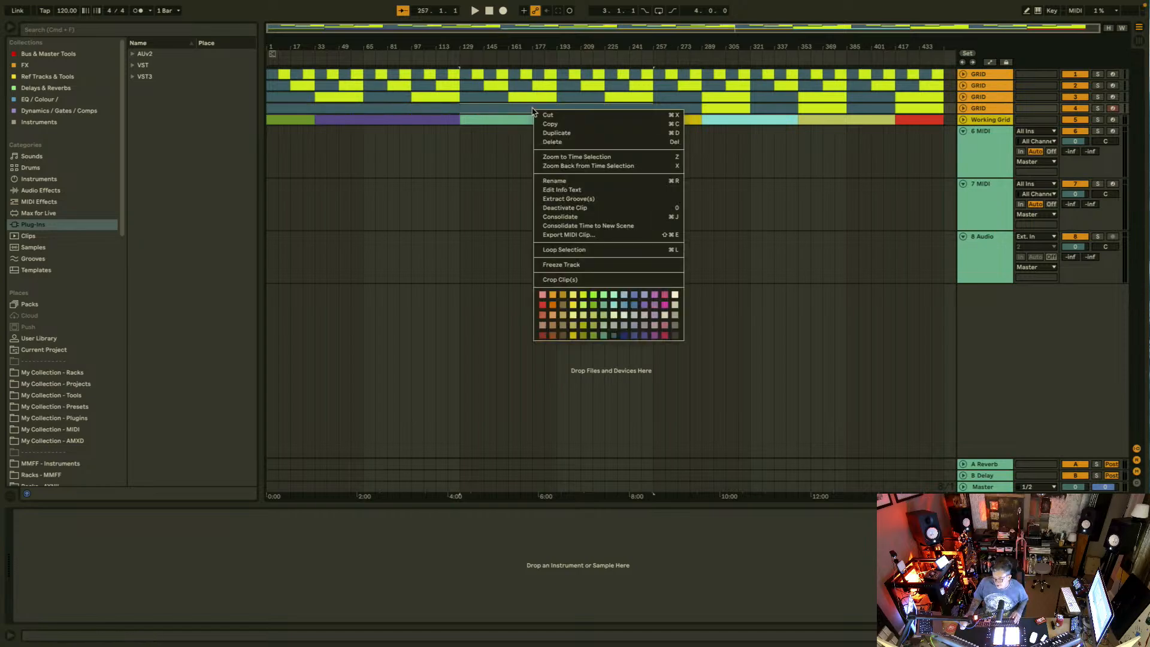
{"action": "left_click", "coordinate": [587, 300]}
{"action": "left_click", "coordinate": [448, 108]}
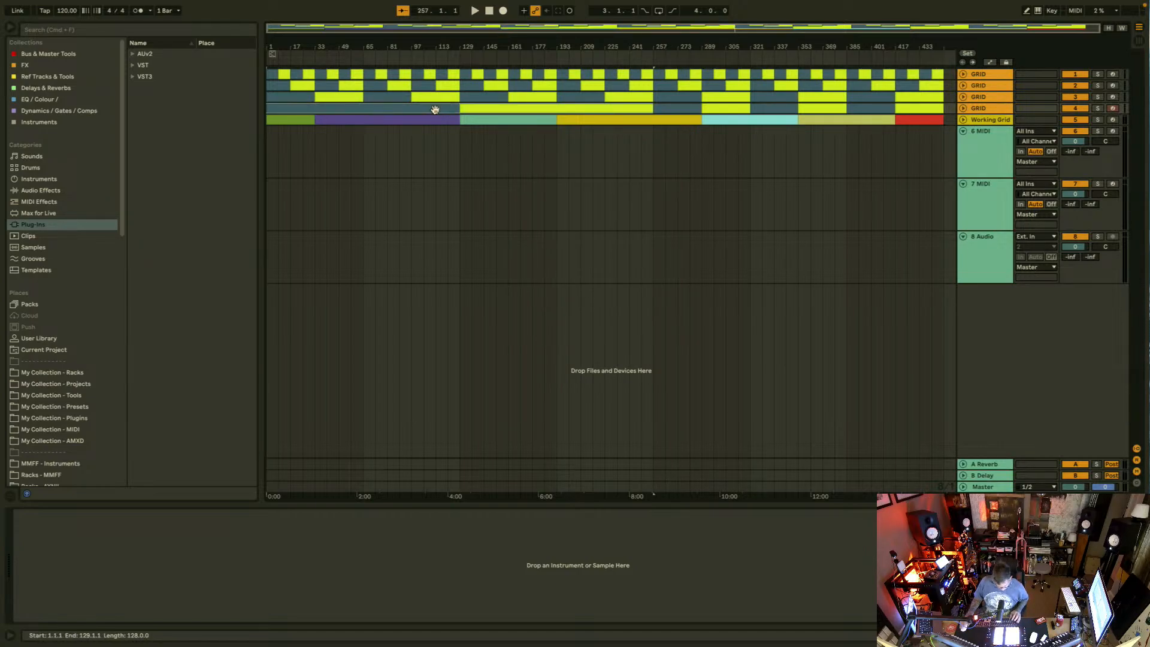
{"action": "key", "text": "super+d"}
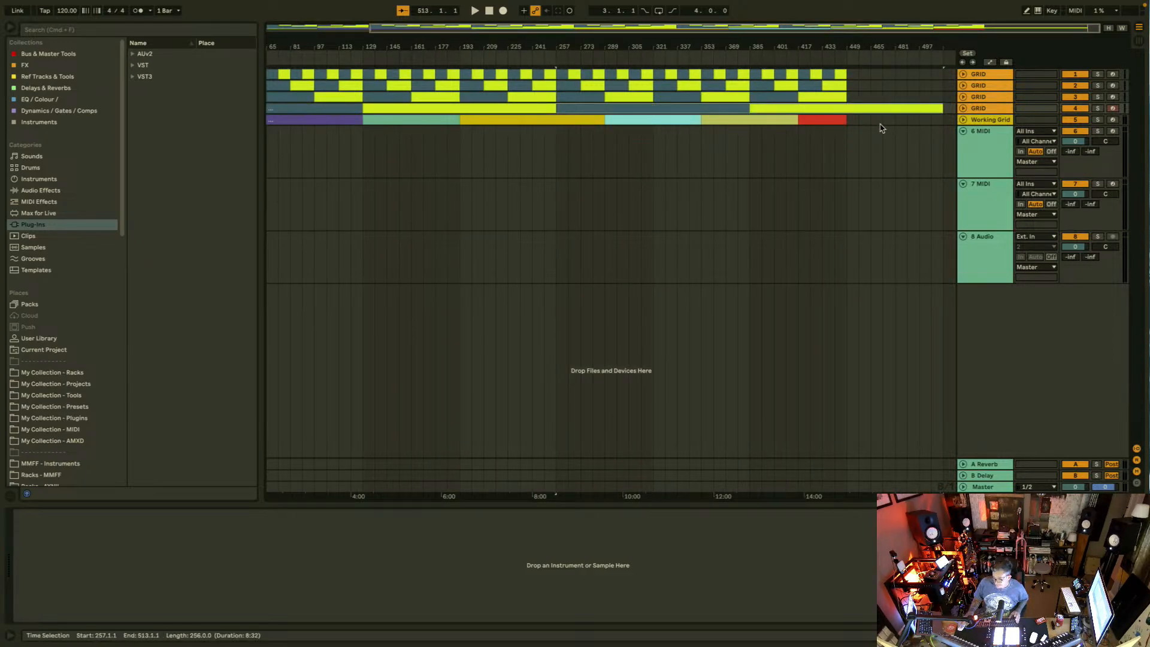
Step: Duplicate the clips between bars 385 and 449 on the first three GRID tracks so they extend to bar 513
{"action": "scroll", "coordinate": [872, 124], "scroll_direction": "left", "scroll_amount": 3}
{"action": "scroll", "coordinate": [872, 124], "scroll_direction": "right", "scroll_amount": 3}
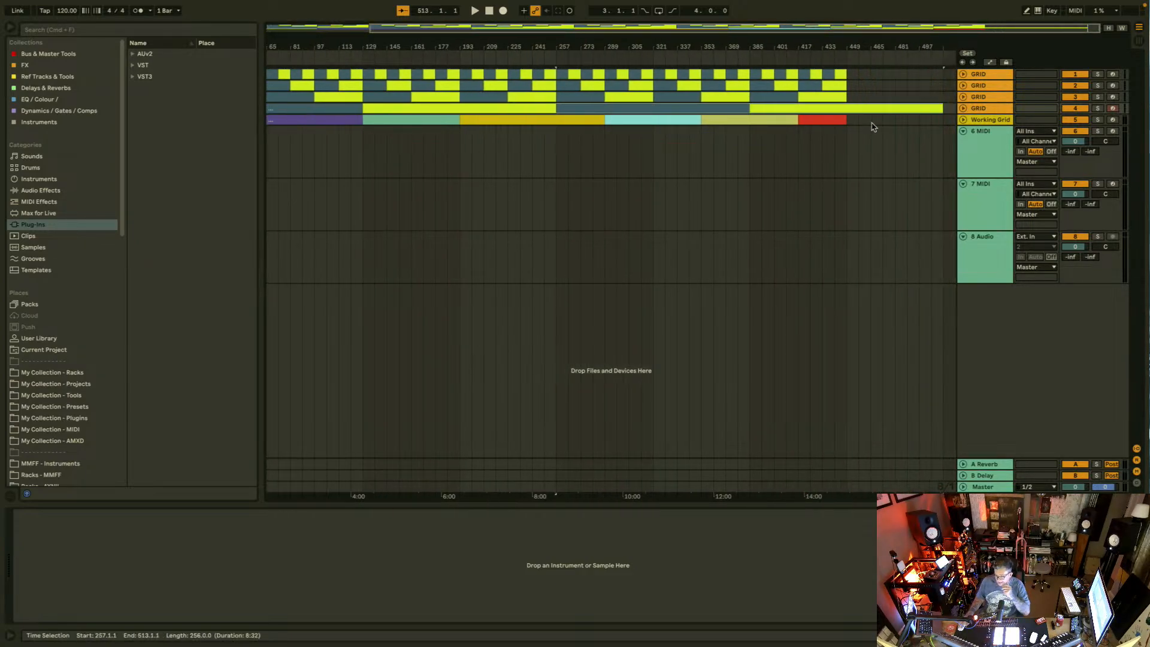
{"action": "scroll", "coordinate": [873, 125], "scroll_direction": "left", "scroll_amount": 3}
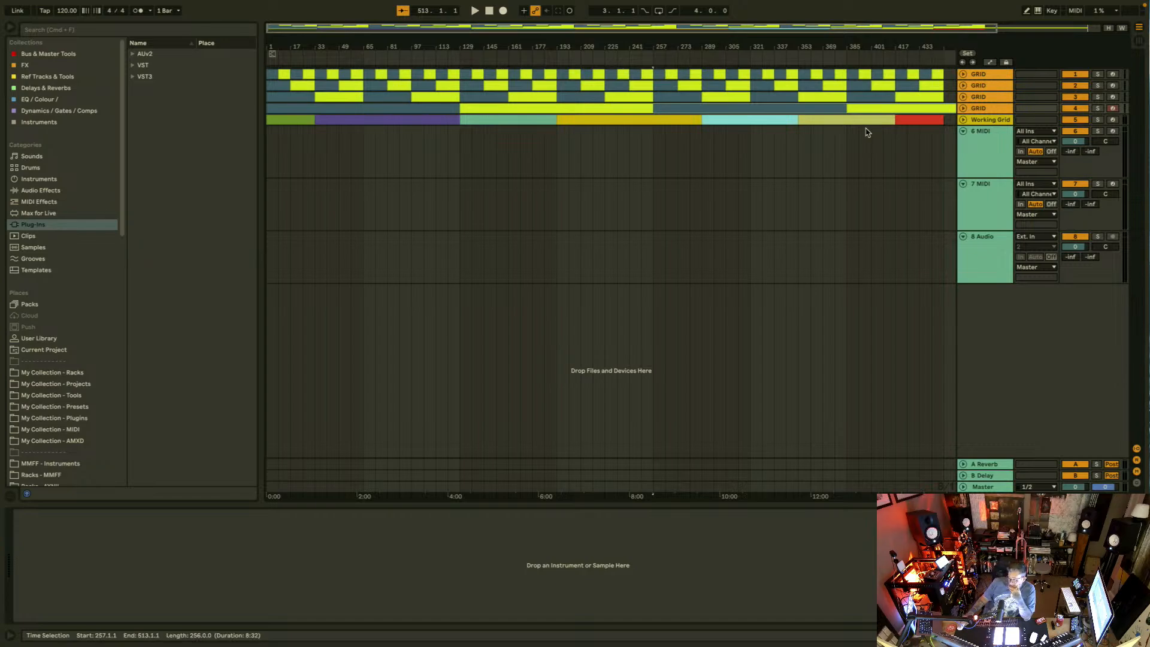
{"action": "scroll", "coordinate": [868, 133], "scroll_direction": "right", "scroll_amount": 3}
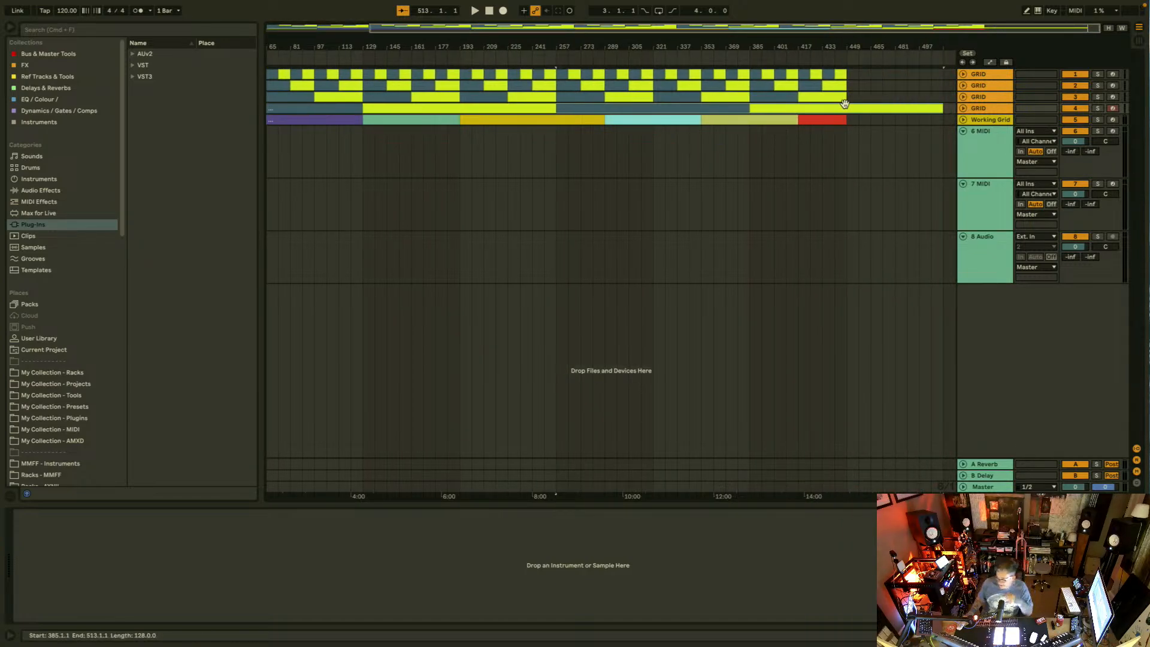
{"action": "left_click", "coordinate": [839, 97]}
{"action": "left_click", "coordinate": [757, 73], "text": "shift"}
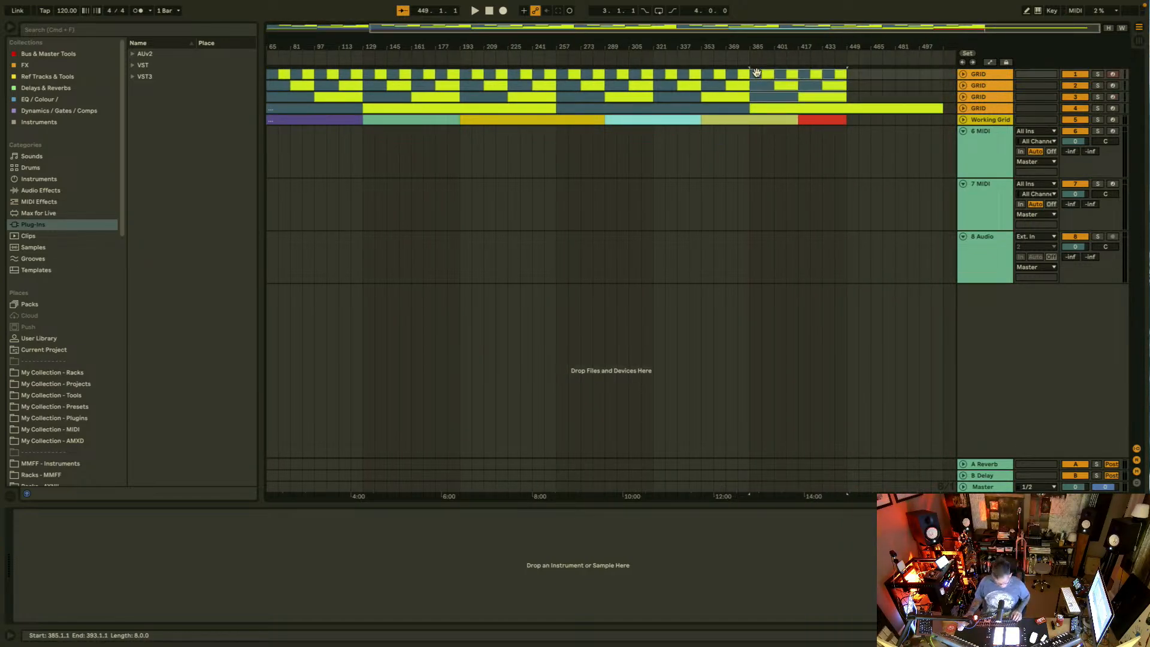
{"action": "key", "text": "super+d"}
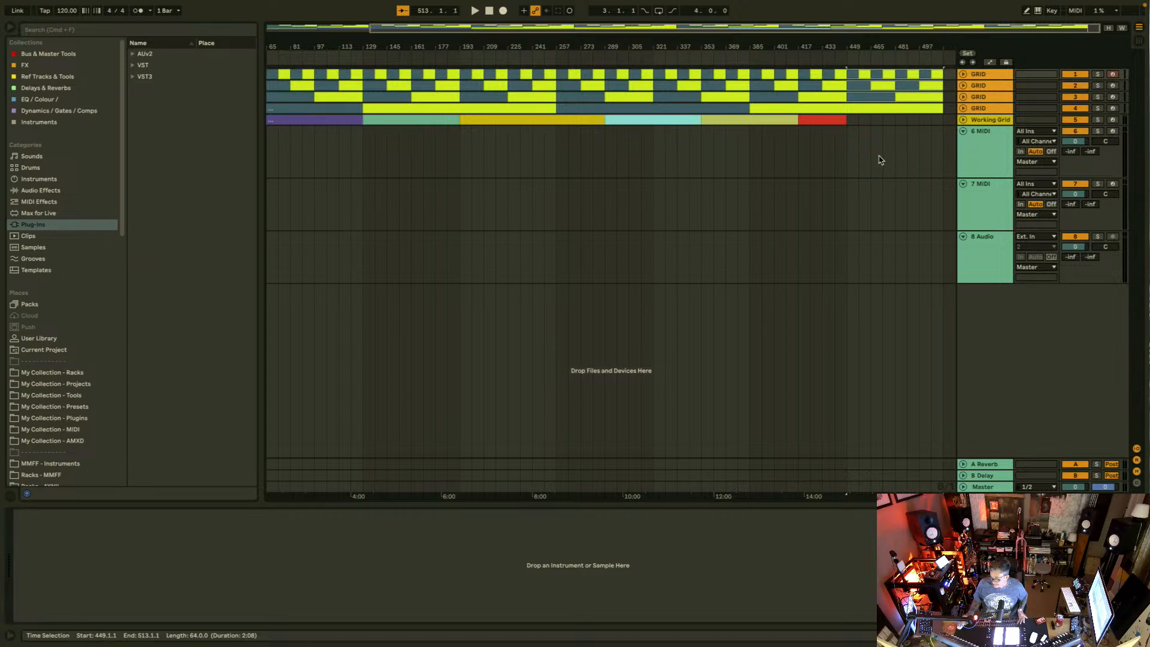
{"action": "left_click", "coordinate": [70, 11]}
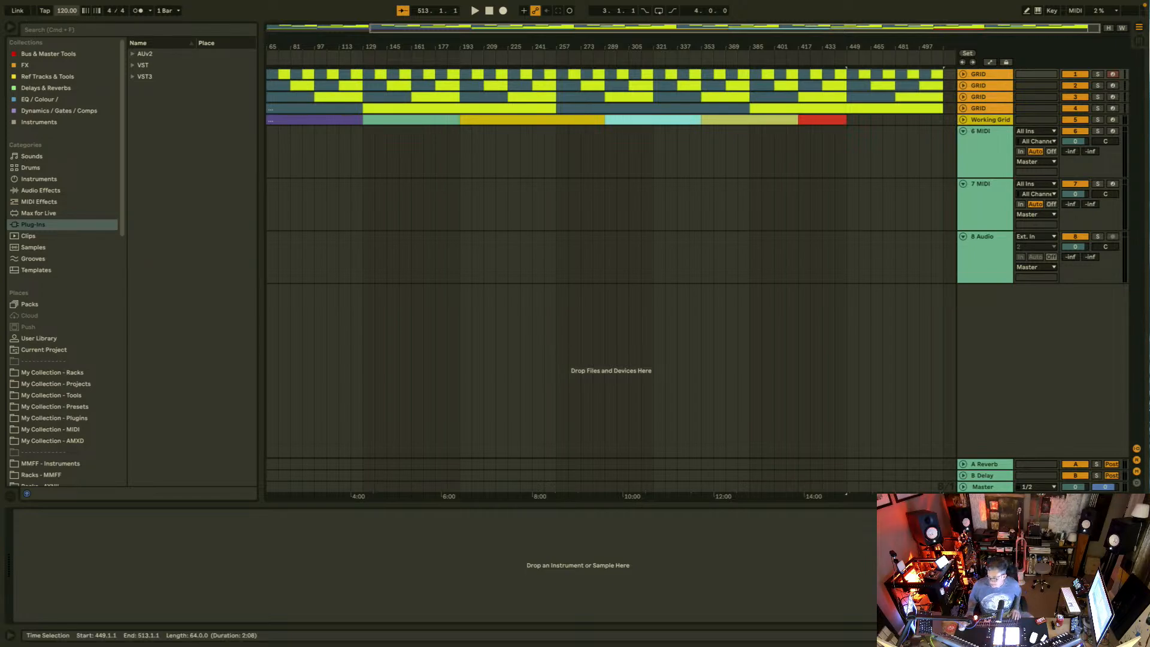
Step: Move the red Working Grid clip to bar 481 and duplicate the clip at bar 353 into the gap at bar 417
{"action": "left_click", "coordinate": [836, 120]}
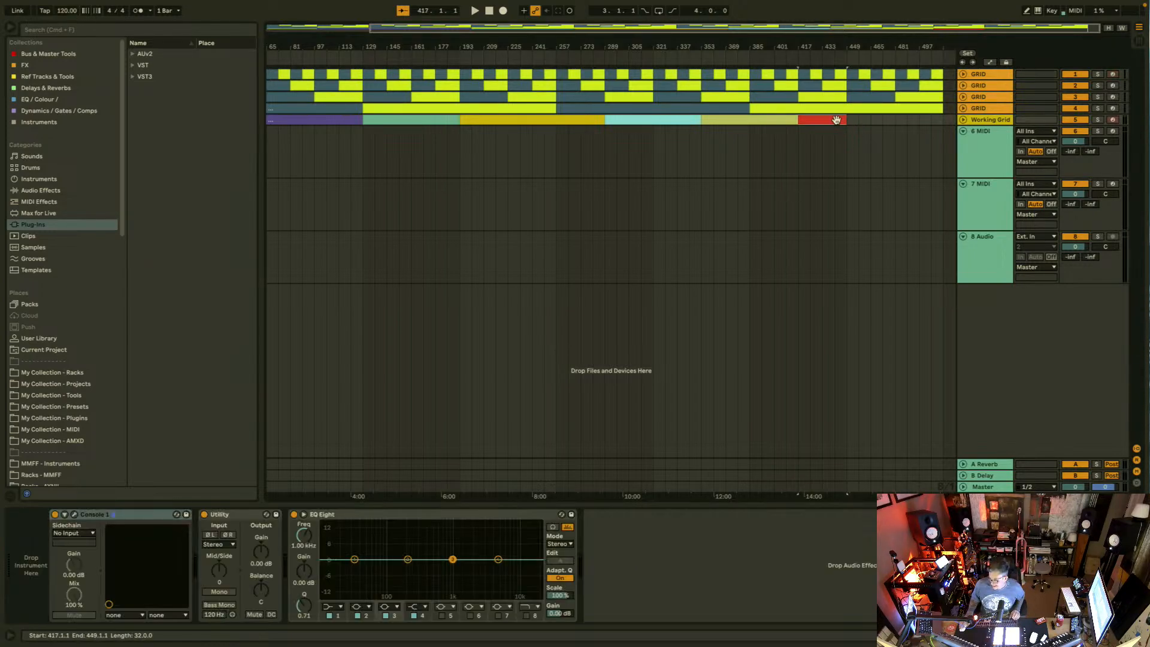
{"action": "left_click_drag", "start_coordinate": [826, 120], "coordinate": [929, 123]}
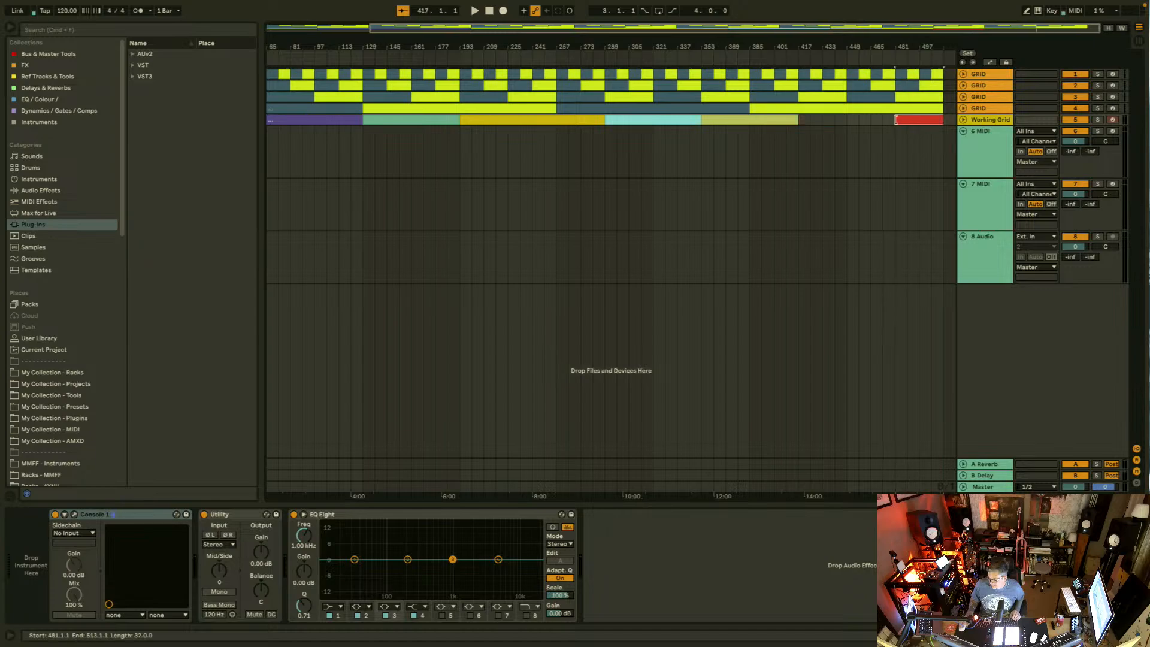
{"action": "left_click", "coordinate": [774, 118]}
{"action": "key", "text": "super+d"}
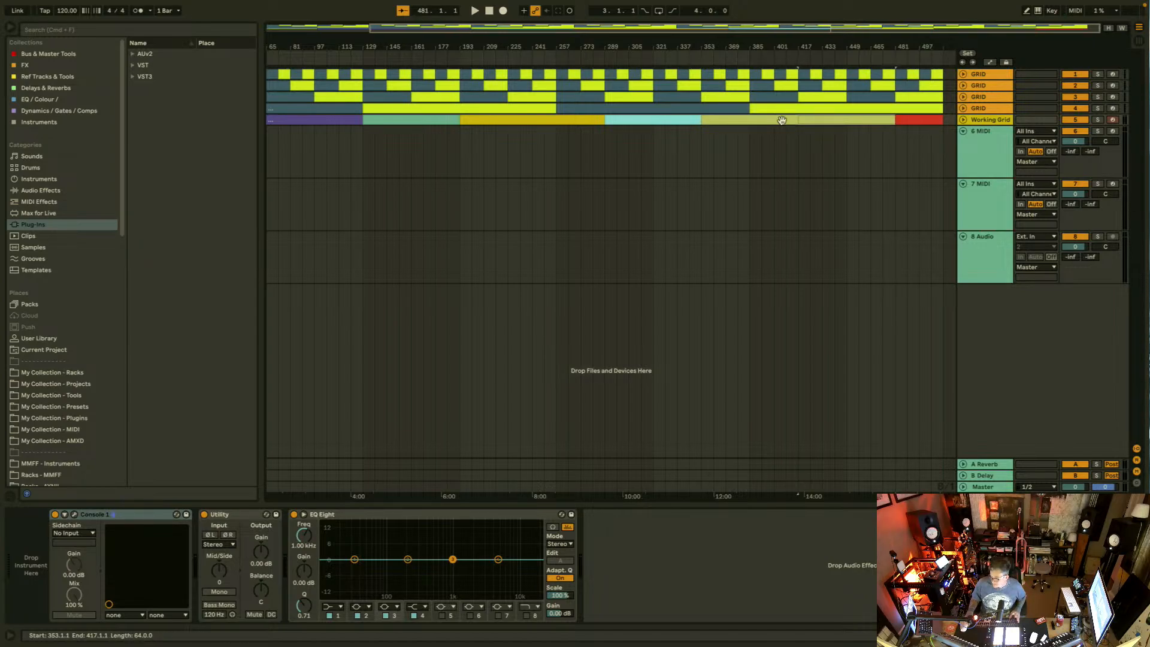
Step: Colour the Working Grid clip at bar 353 a darker olive green
{"action": "right_click", "coordinate": [752, 122]}
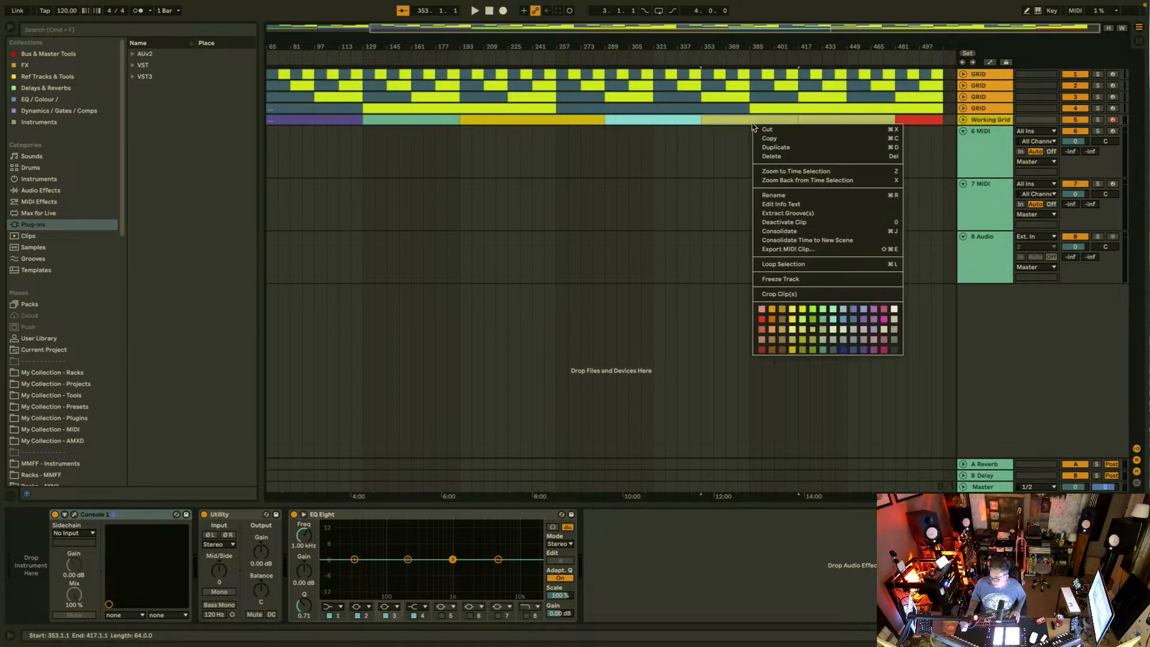
{"action": "left_click", "coordinate": [812, 339]}
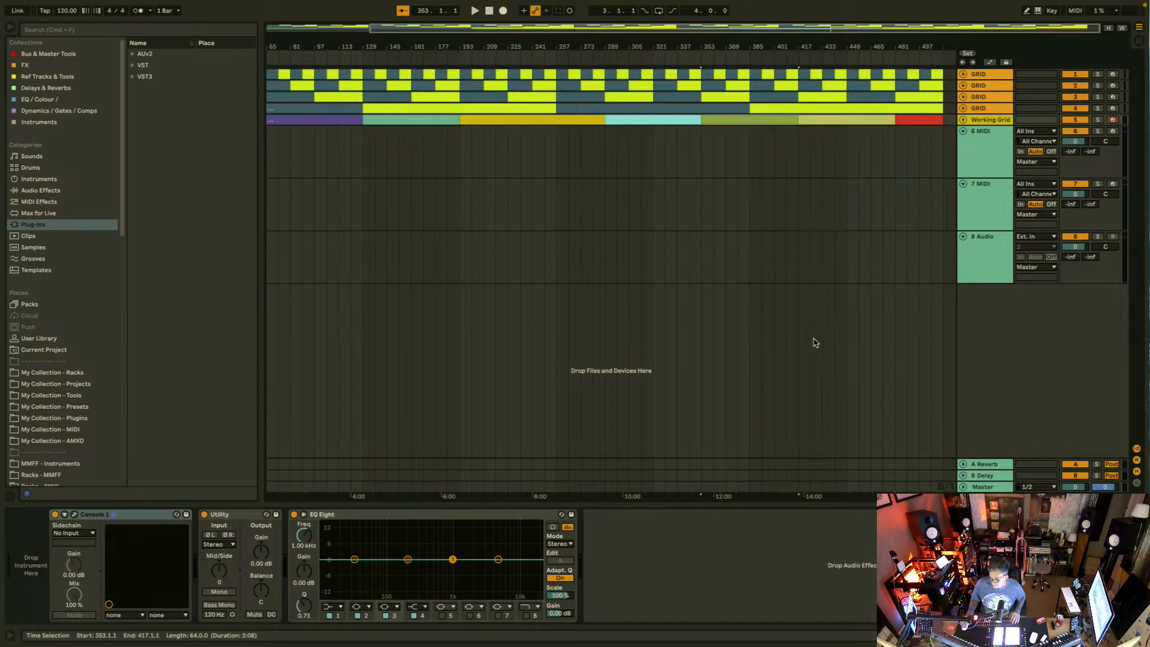
{"action": "left_click", "coordinate": [776, 206]}
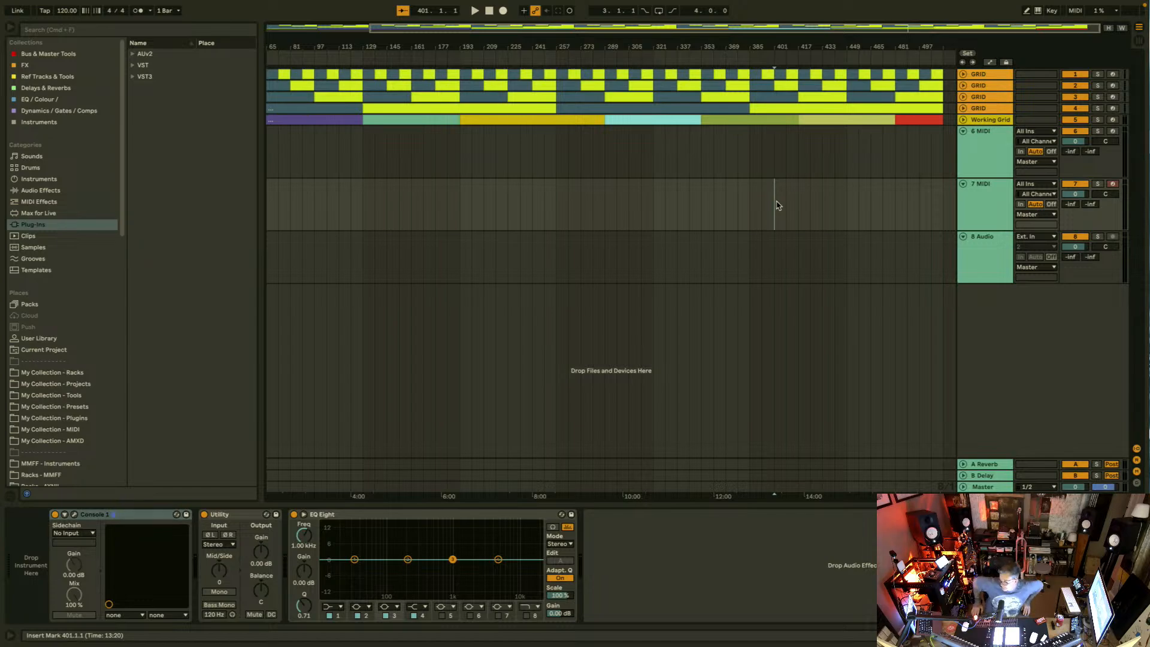
Step: Insert an 8-bar MIDI clip at bar 65 on the 6 MIDI track and open it in an enlarged note editor
{"action": "left_click", "coordinate": [971, 168]}
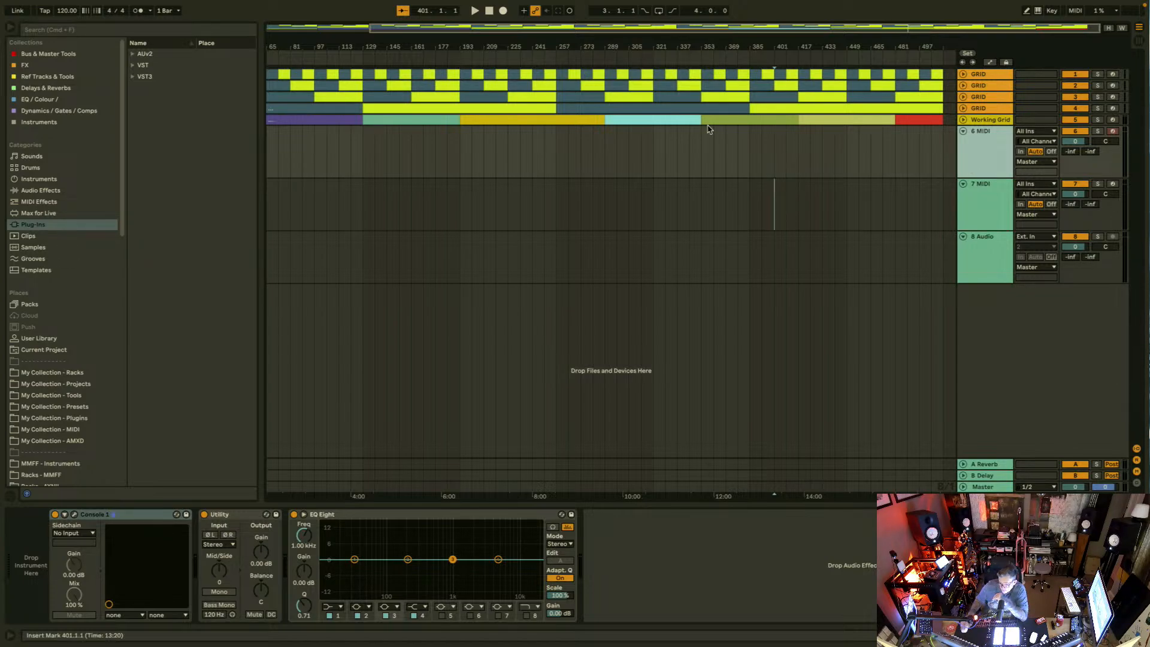
{"action": "left_click", "coordinate": [271, 144]}
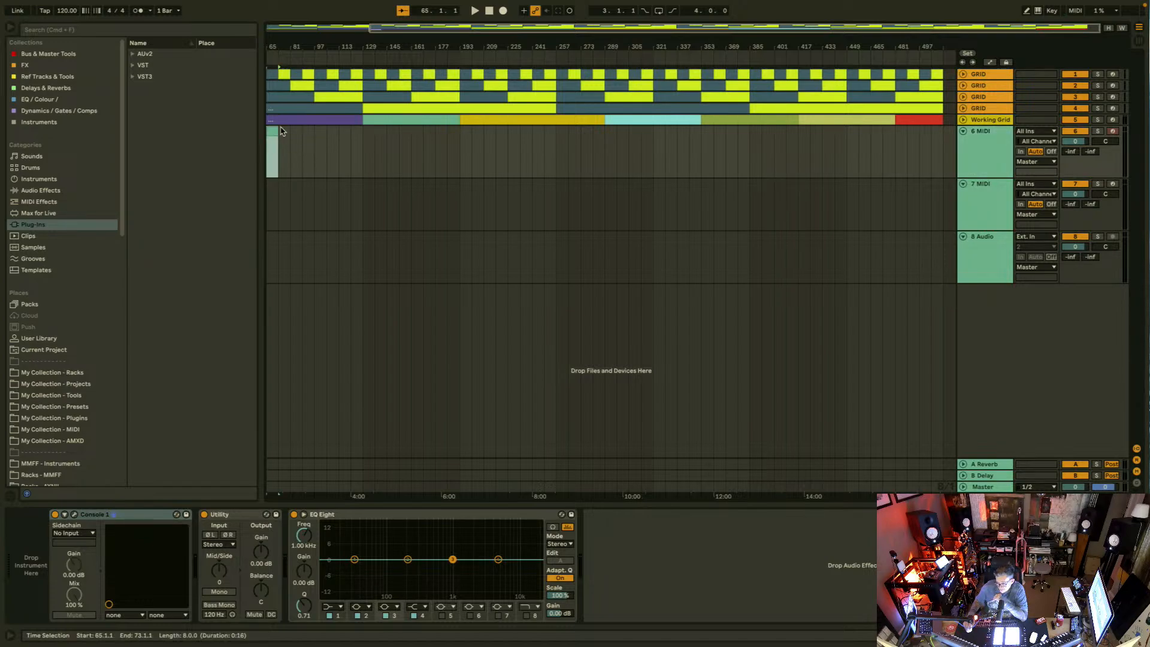
{"action": "double_click", "coordinate": [271, 129]}
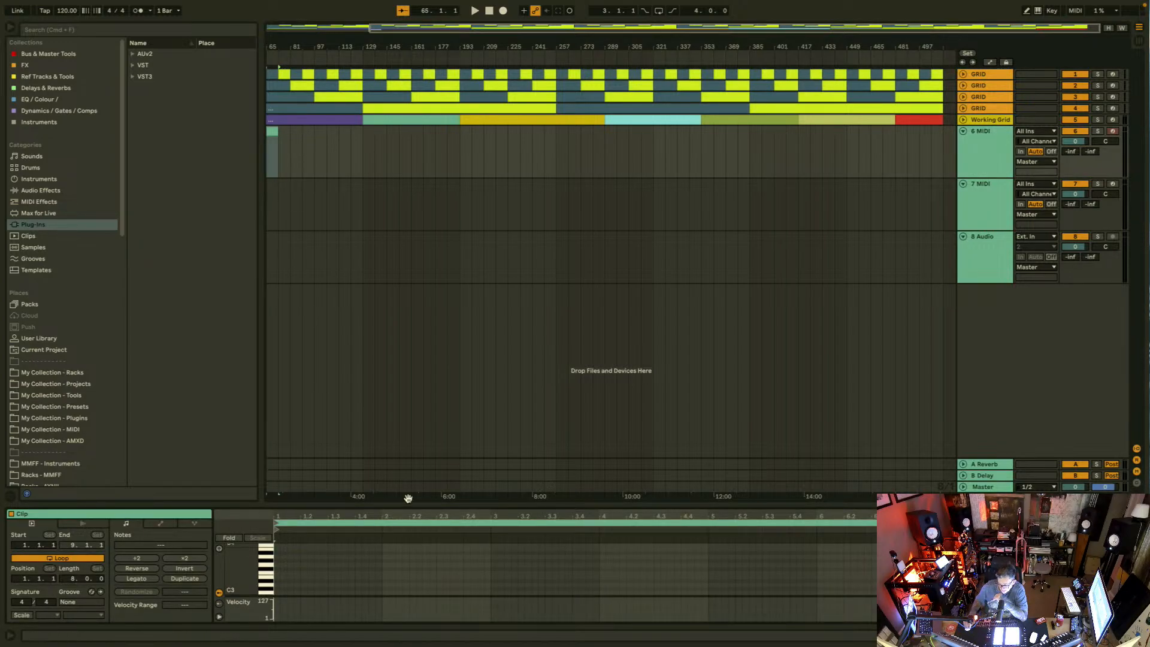
{"action": "left_click_drag", "start_coordinate": [411, 507], "coordinate": [410, 318]}
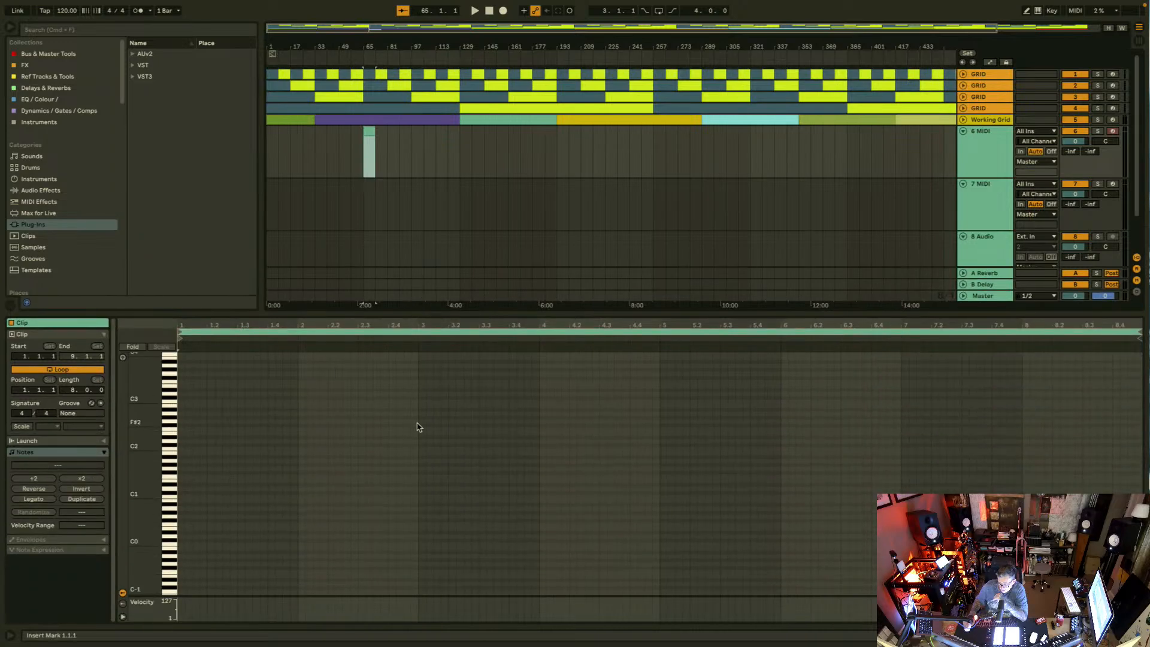
{"action": "right_click", "coordinate": [418, 426]}
{"action": "left_click", "coordinate": [431, 588]}
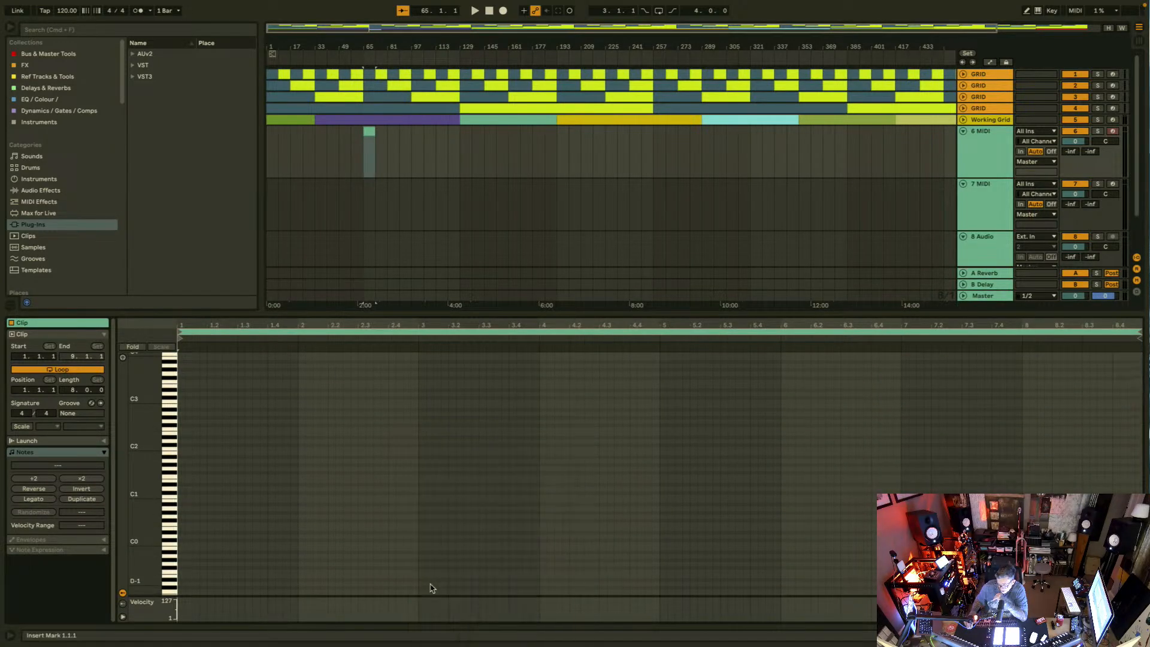
Step: Fill the 8-bar clip with consecutive quarter notes on C3, from beat 1.1 to the end of bar 8
{"action": "double_click", "coordinate": [188, 402]}
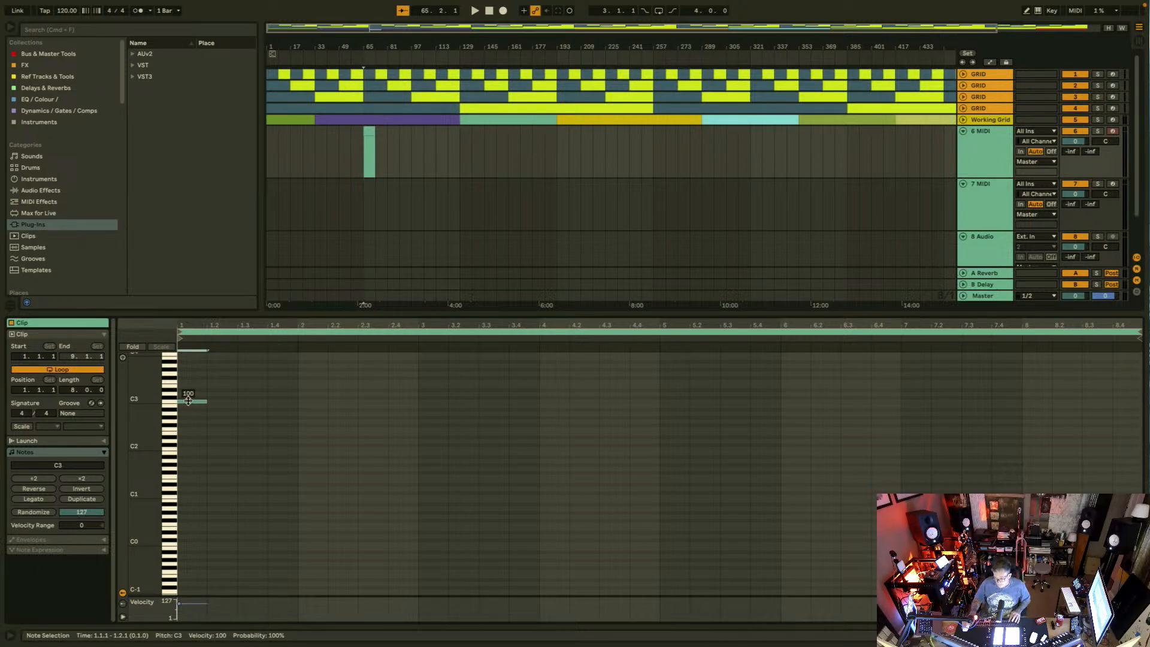
{"action": "key", "text": "super+d"}
{"action": "key", "text": "super+d"}
{"action": "key", "text": "super+d"}
{"action": "key", "text": "super+d"}
{"action": "key", "text": "super+d"}
{"action": "key", "text": "super+d"}
{"action": "key", "text": "super+d"}
{"action": "key", "text": "super+d"}
{"action": "key", "text": "super+d"}
{"action": "key", "text": "super+d"}
{"action": "key", "text": "super+d"}
{"action": "key", "text": "super+d"}
{"action": "key", "text": "super+d"}
{"action": "key", "text": "super+d"}
{"action": "key", "text": "super+d"}
{"action": "key", "text": "super+d"}
{"action": "key", "text": "super+d"}
{"action": "key", "text": "super+d"}
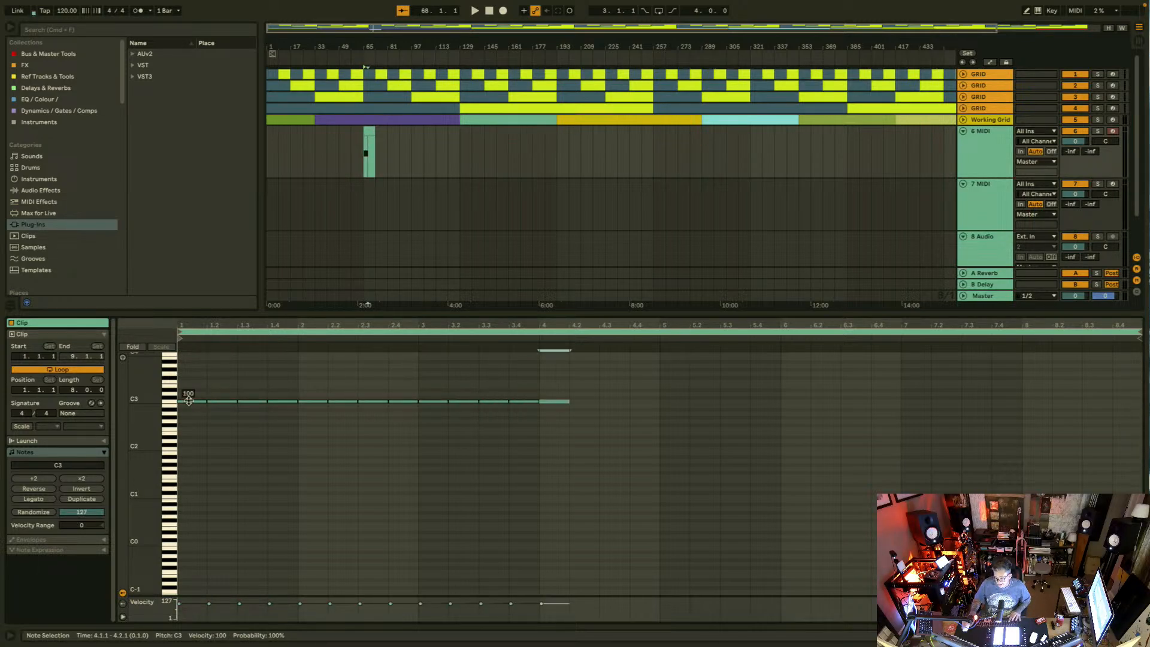
{"action": "key", "text": "super+d"}
{"action": "key", "text": "super+d"}
{"action": "key", "text": "super+d"}
{"action": "key", "text": "super+d"}
{"action": "key", "text": "super+d"}
{"action": "key", "text": "super+d"}
{"action": "key", "text": "super+d"}
{"action": "key", "text": "super+d"}
{"action": "key", "text": "super+d"}
{"action": "key", "text": "super+d"}
{"action": "key", "text": "super+d"}
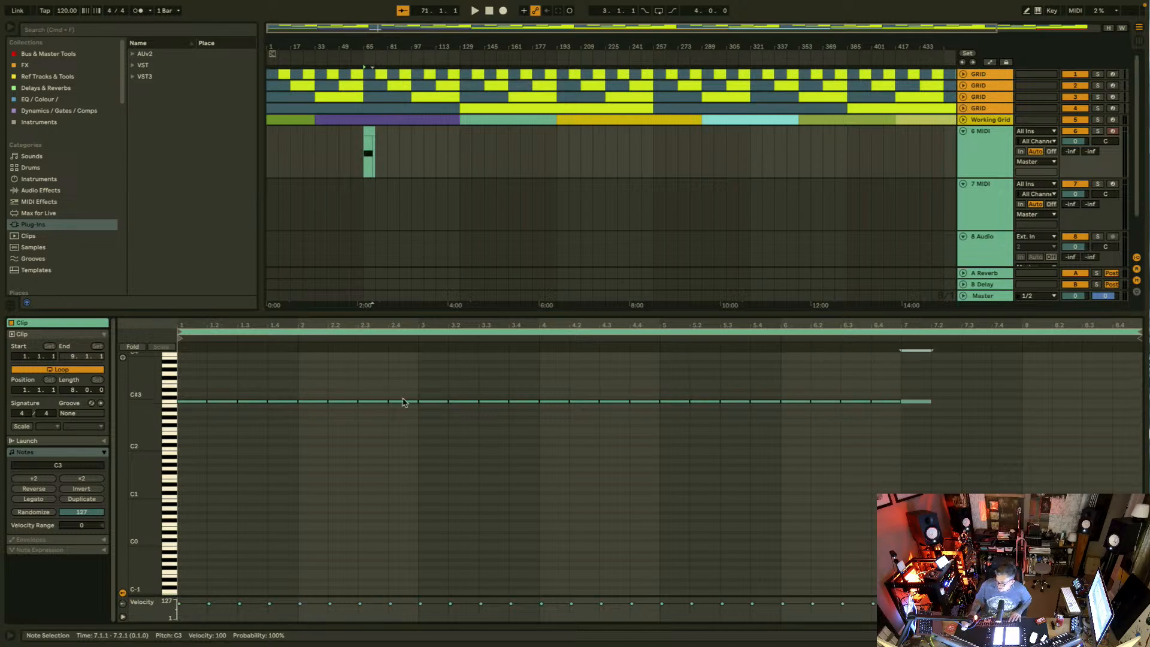
{"action": "key", "text": "super+d"}
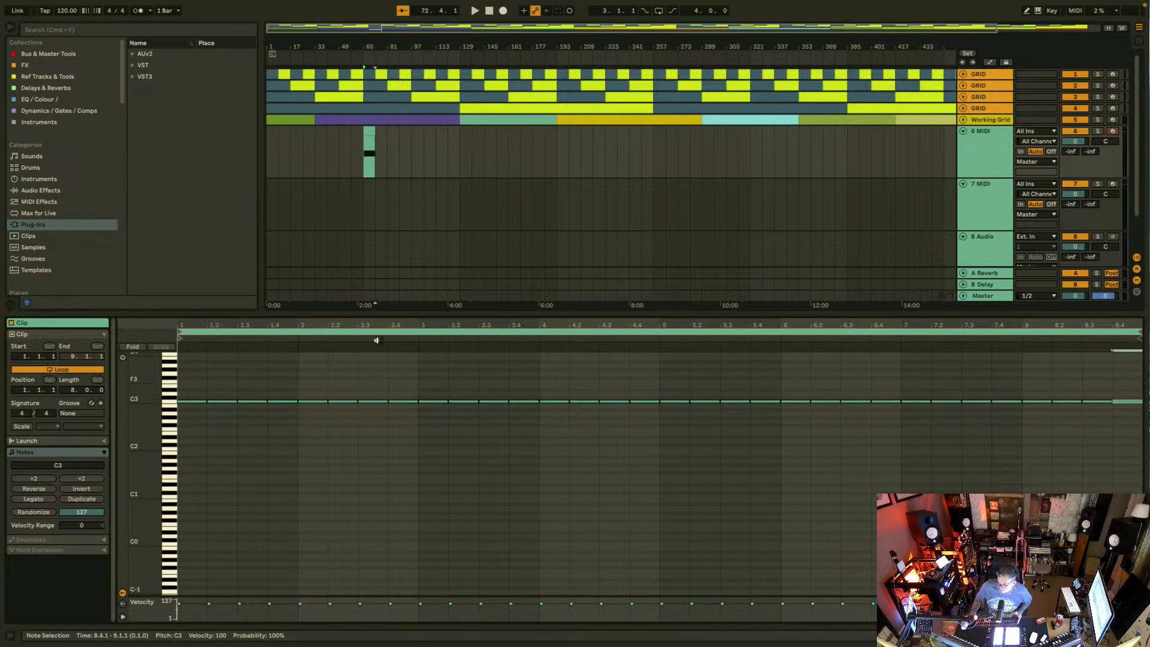
Step: Extend the quarter-note clip on the 6 MIDI track to bar 513 and colour the track and its clips cream white
{"action": "left_click_drag", "start_coordinate": [369, 133], "coordinate": [897, 130]}
{"action": "right_click", "coordinate": [980, 150]}
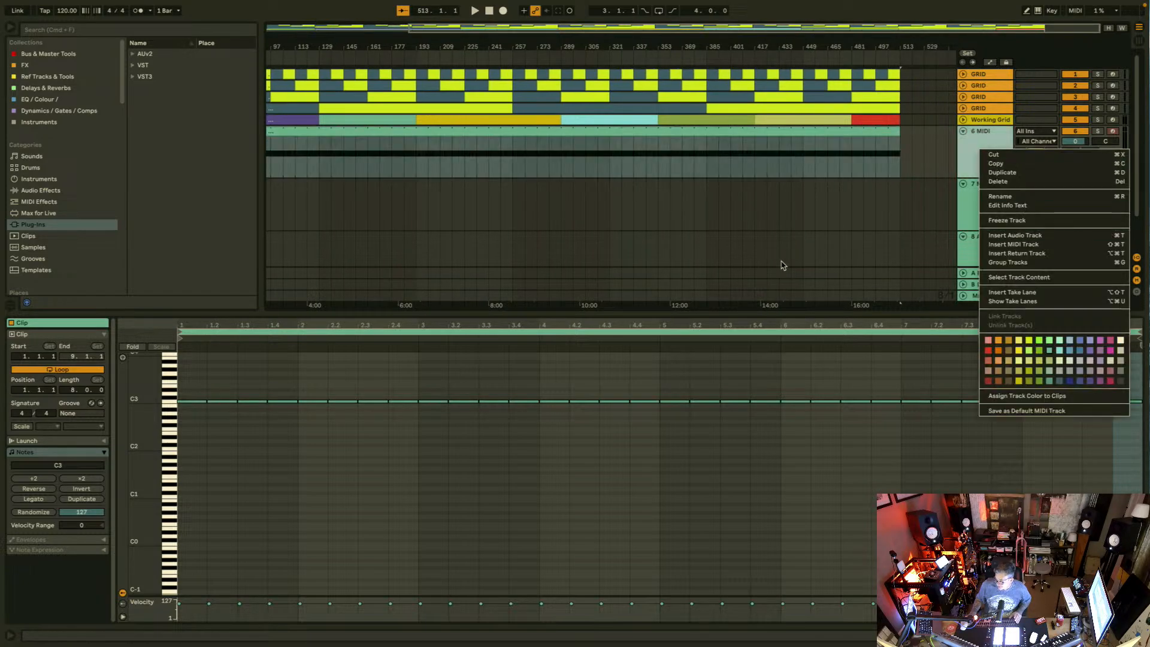
{"action": "left_click", "coordinate": [1119, 341]}
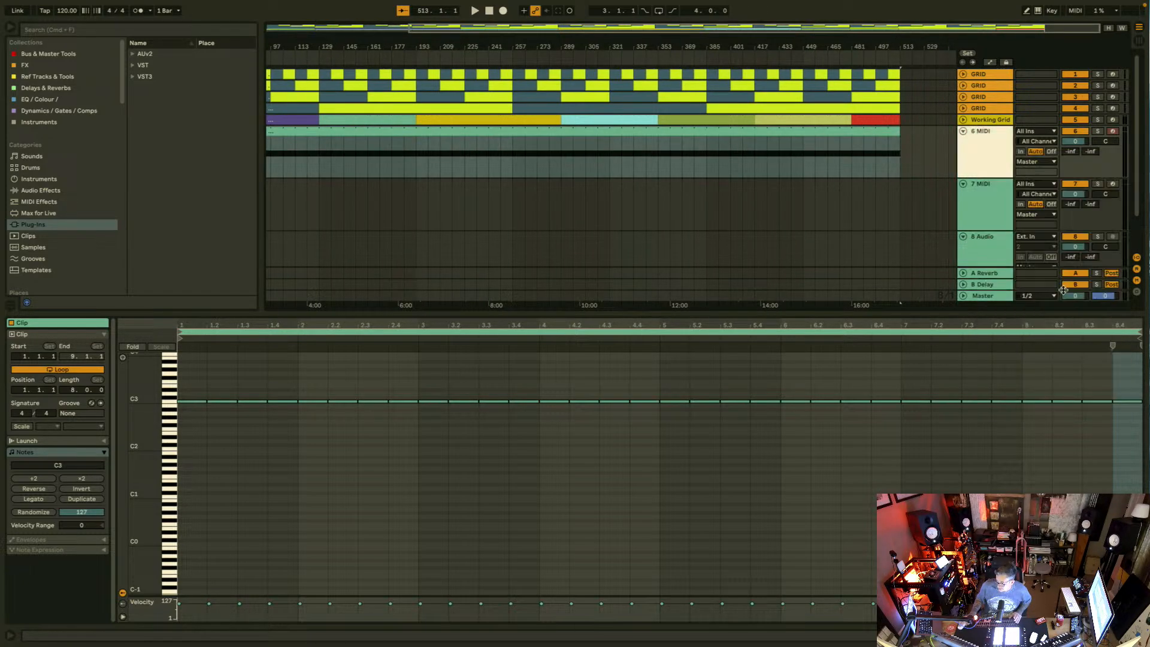
{"action": "right_click", "coordinate": [973, 162]}
{"action": "left_click", "coordinate": [1010, 408]}
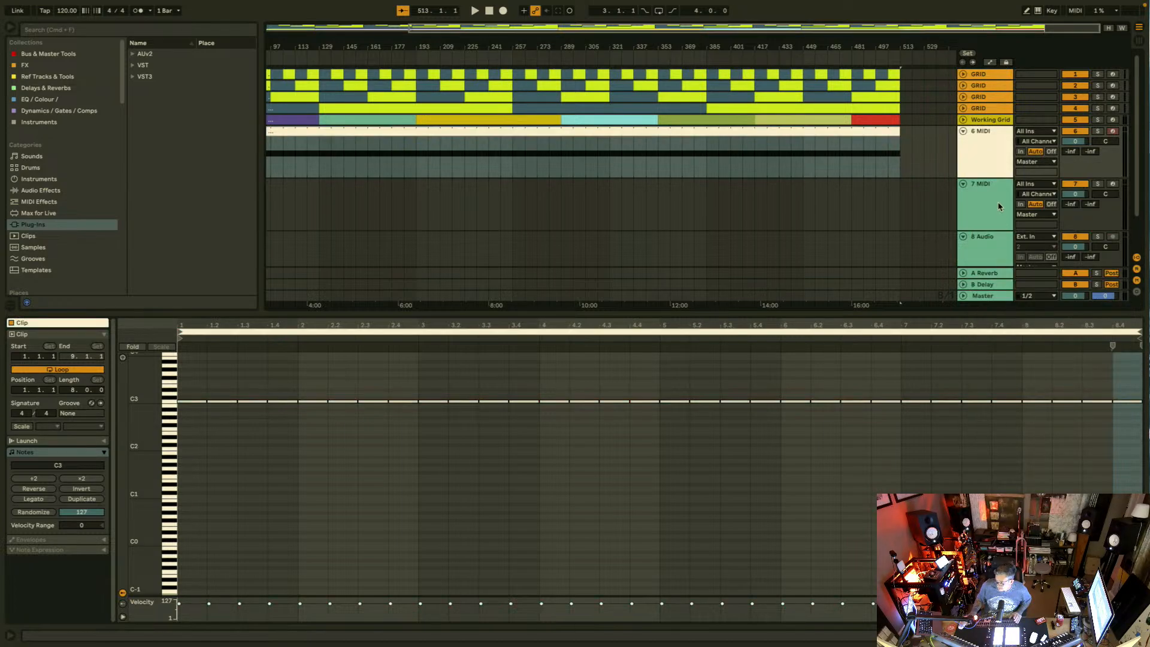
Step: Reduce the height of the 6 MIDI track and rename it SC 1/4
{"action": "mouse_move", "coordinate": [978, 176]}
{"action": "left_mouse_down"}
{"action": "mouse_move", "coordinate": [977, 127]}
{"action": "mouse_move", "coordinate": [979, 156]}
{"action": "left_mouse_up"}
{"action": "left_click", "coordinate": [978, 146]}
{"action": "key", "text": "super+r"}
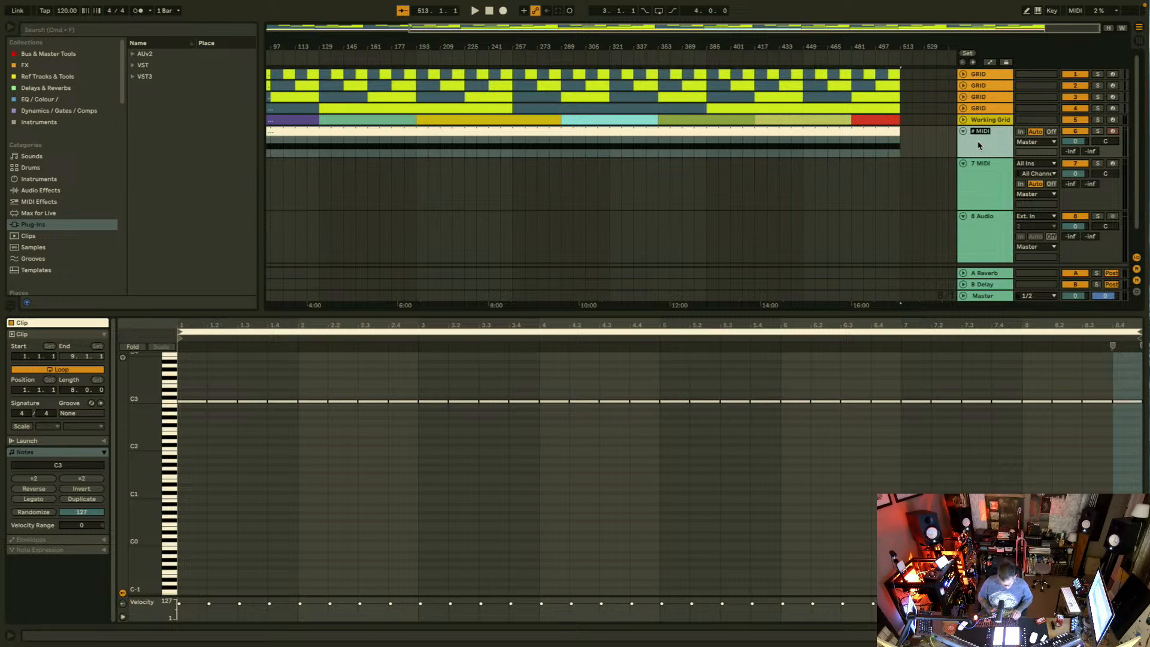
{"action": "type", "text": "SC 1/4"}
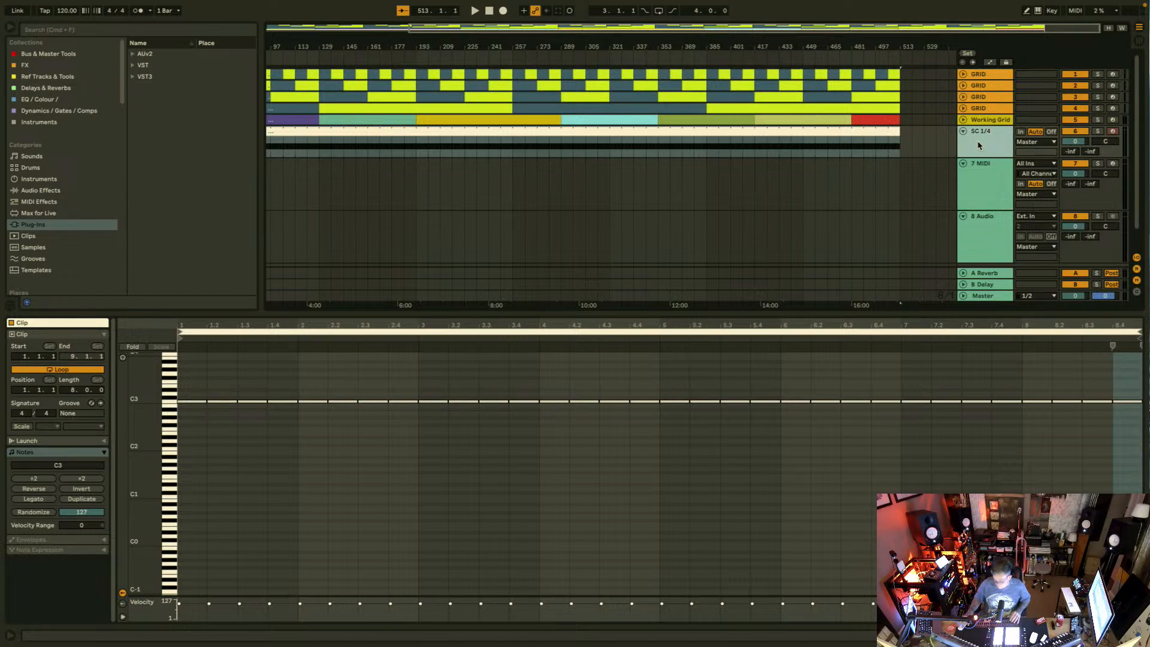
Step: Duplicate the SC 1/4 track and delete the notes from bar 2 onward in the copy's clip
{"action": "key", "text": "super+d"}
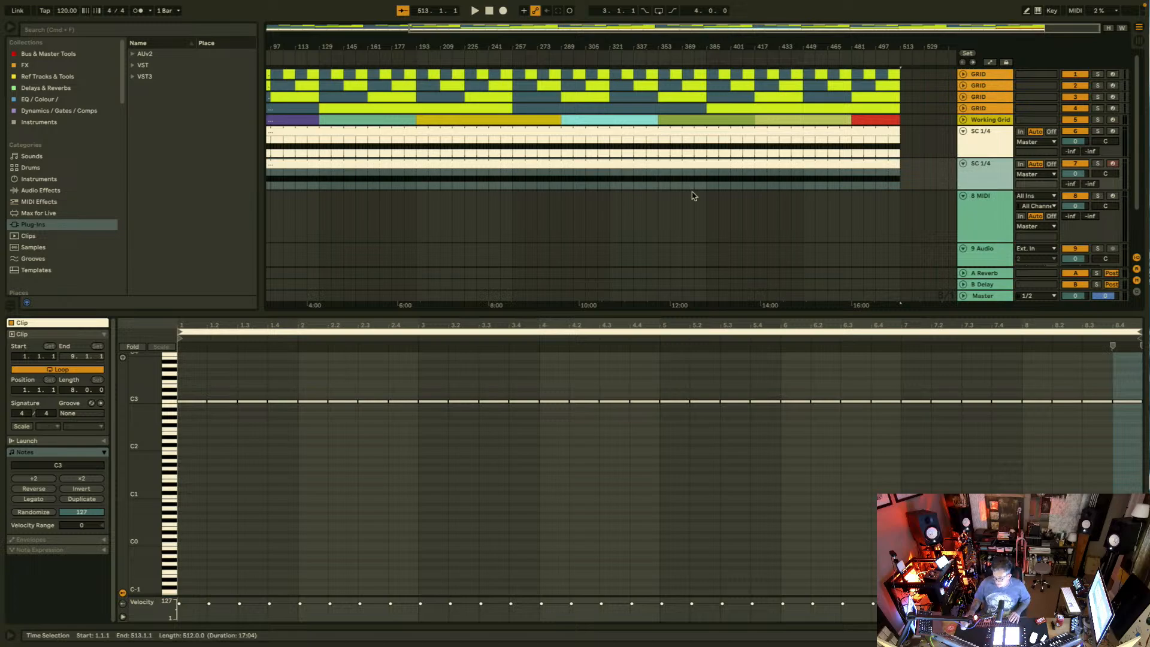
{"action": "left_click", "coordinate": [267, 423]}
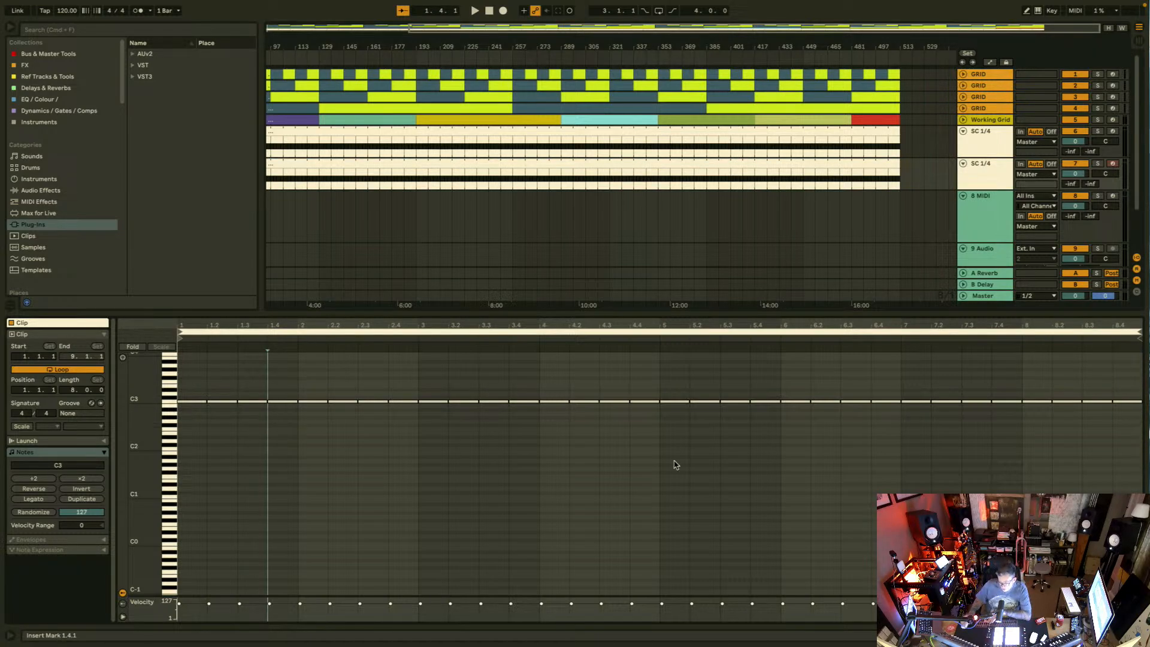
{"action": "left_click_drag", "start_coordinate": [1128, 422], "coordinate": [307, 384]}
{"action": "key", "text": "Delete"}
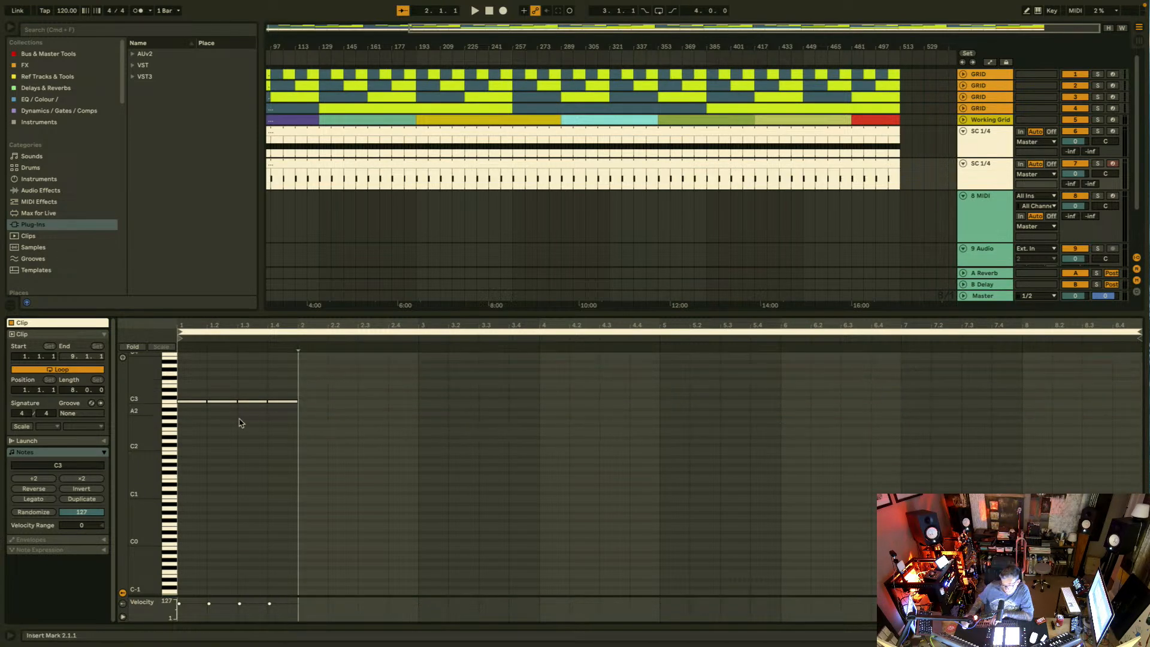
Step: Remove the note on beat 2 of bar 1 and duplicate the bar's pattern into bars 2 and 3
{"action": "double_click", "coordinate": [222, 402]}
{"action": "left_click", "coordinate": [292, 438]}
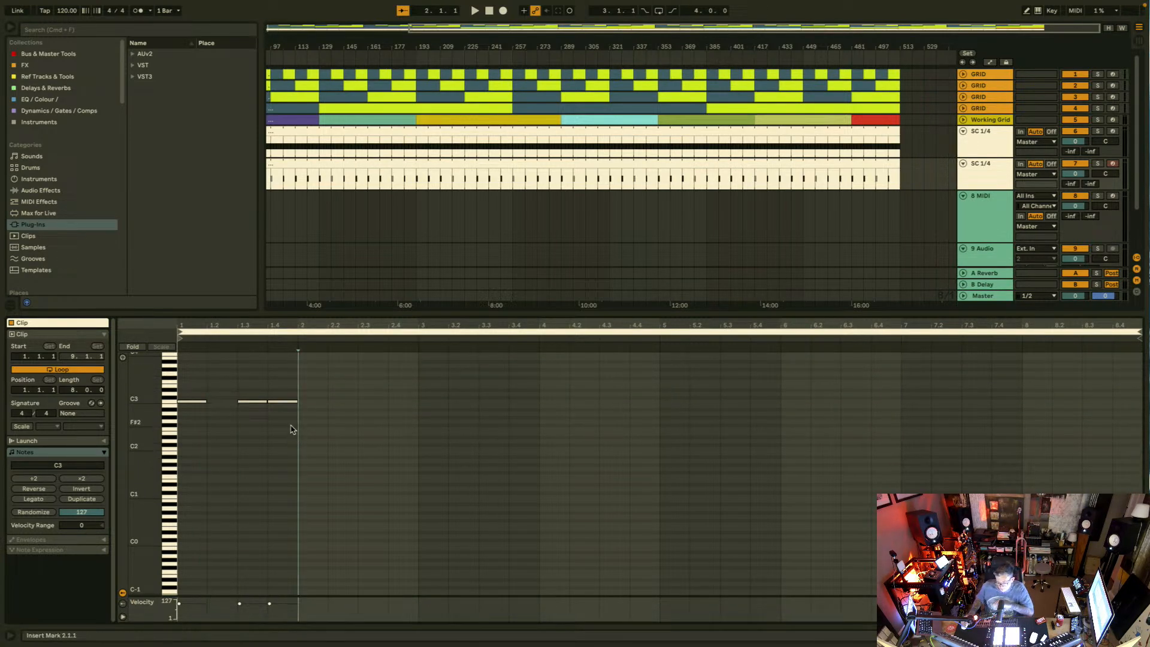
{"action": "left_click_drag", "start_coordinate": [292, 427], "coordinate": [144, 396]}
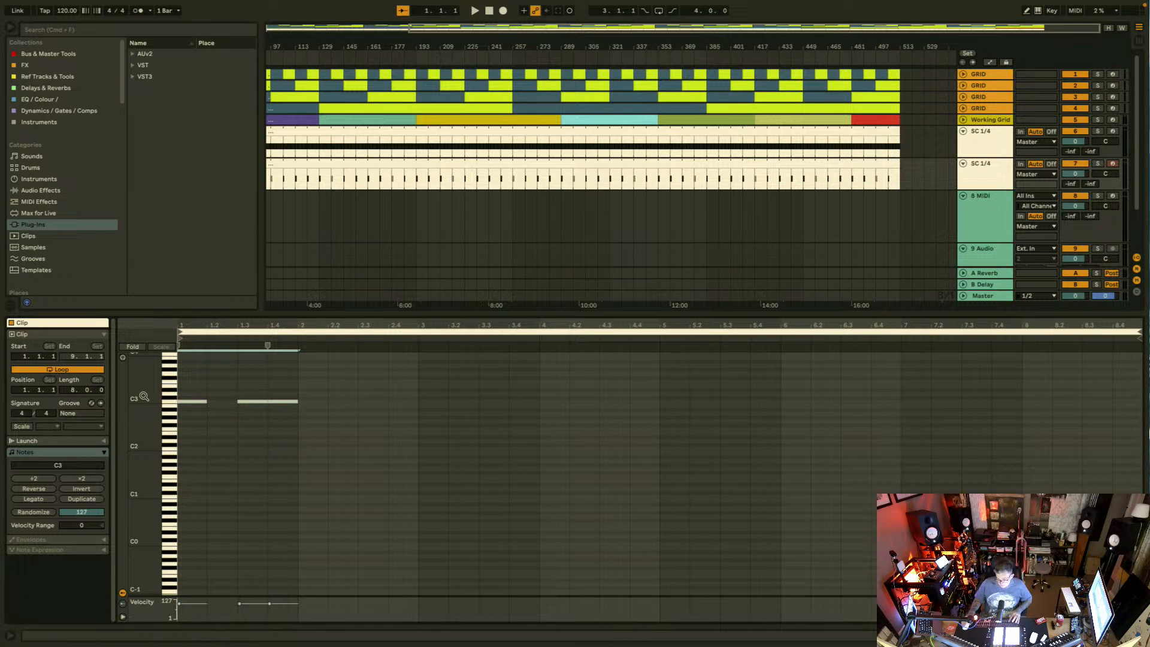
{"action": "key", "text": "super+d"}
{"action": "key", "text": "super+d"}
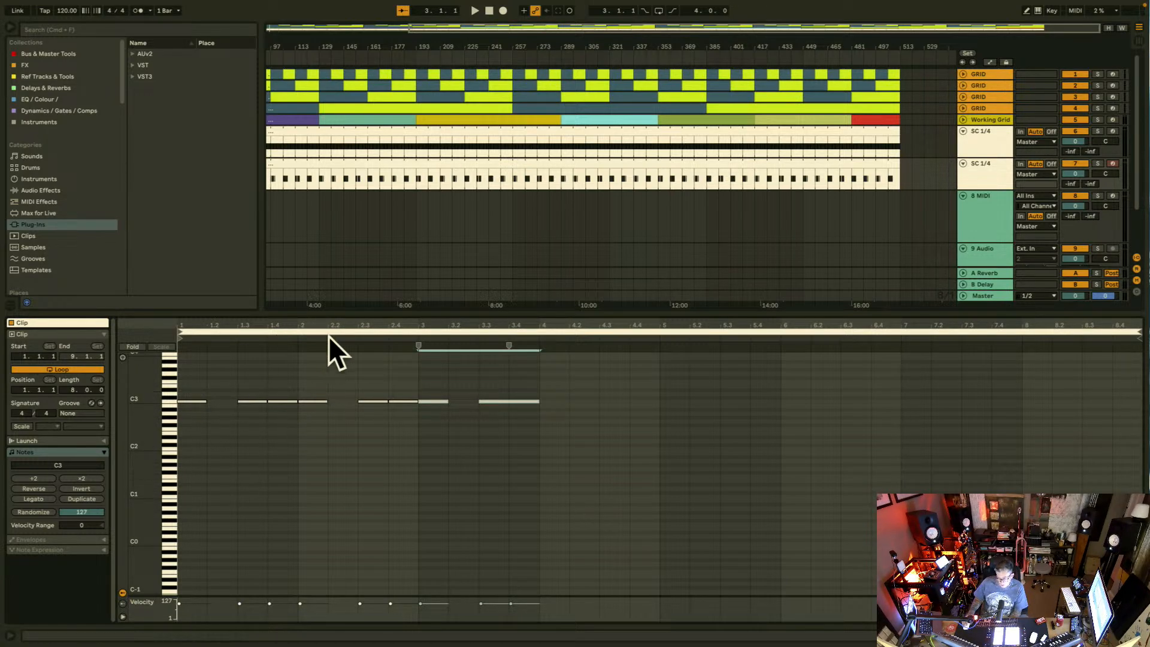
Step: Duplicate the three-note pattern of bar 3 into bar 4 of the clip
{"action": "left_click_drag", "start_coordinate": [521, 427], "coordinate": [550, 424]}
{"action": "left_click", "coordinate": [531, 421]}
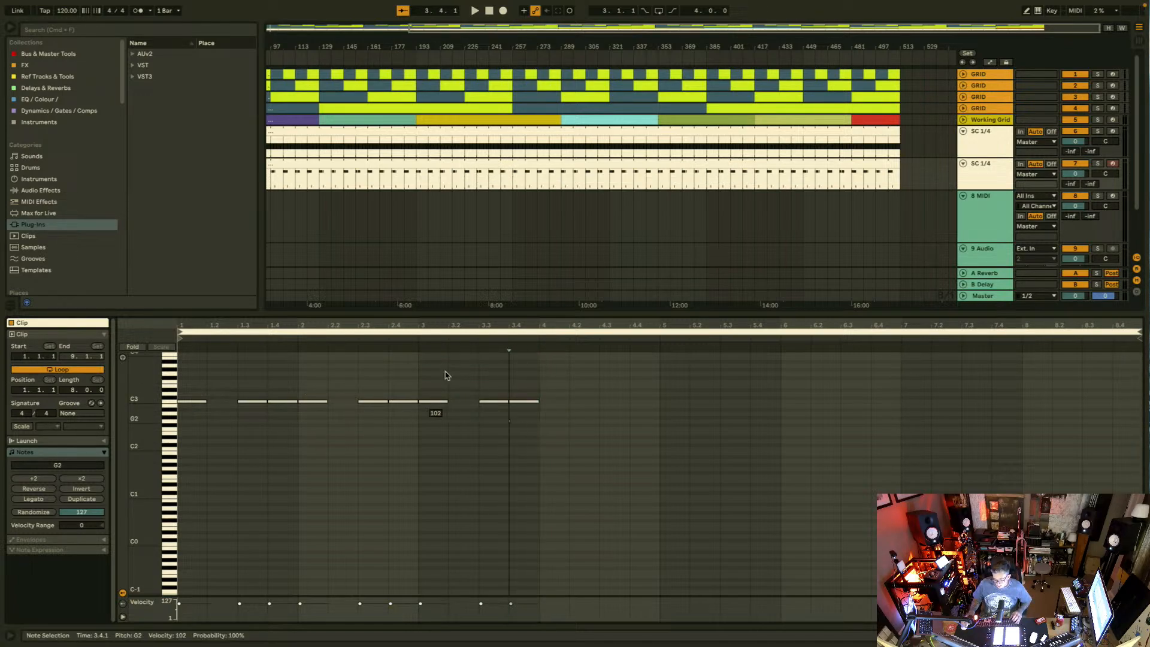
{"action": "left_click_drag", "start_coordinate": [532, 427], "coordinate": [418, 370]}
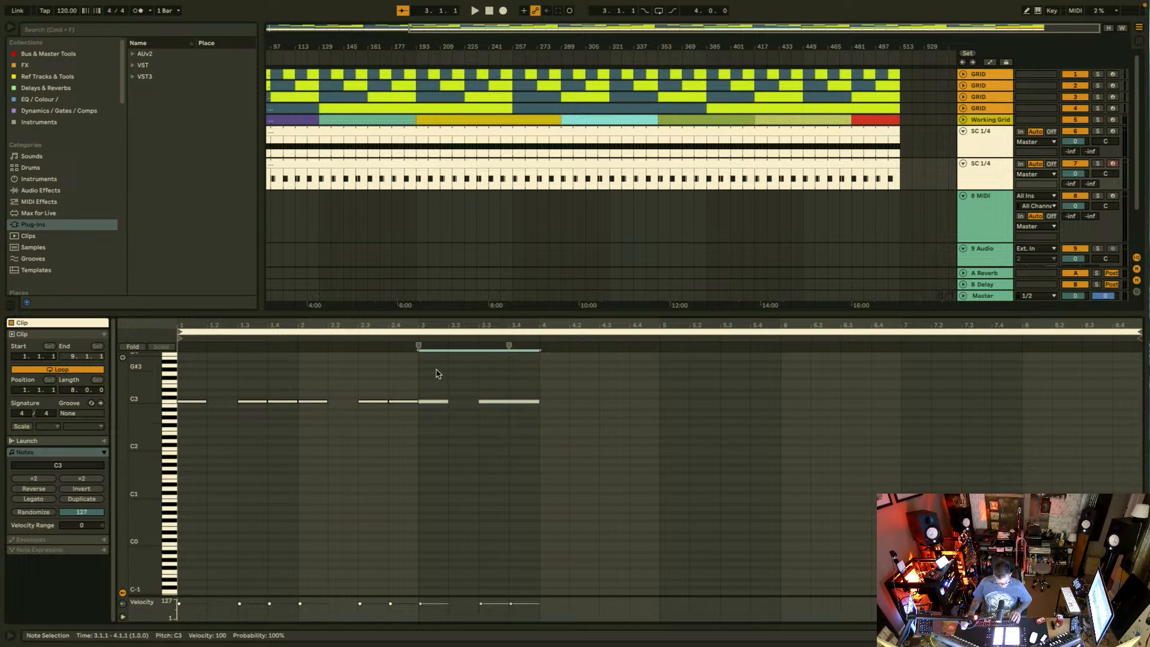
{"action": "key", "text": "ctrl+d"}
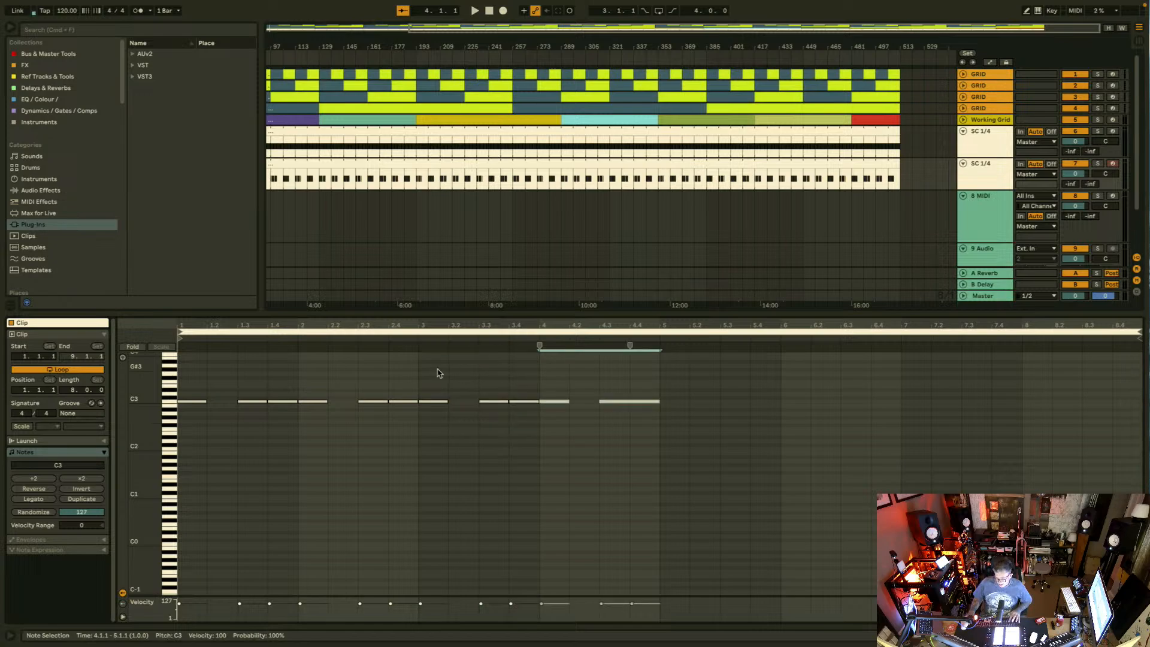
Step: In bar 4, add a C3 quarter note on beat 2 and delete the note on beat 3
{"action": "left_click", "coordinate": [640, 431]}
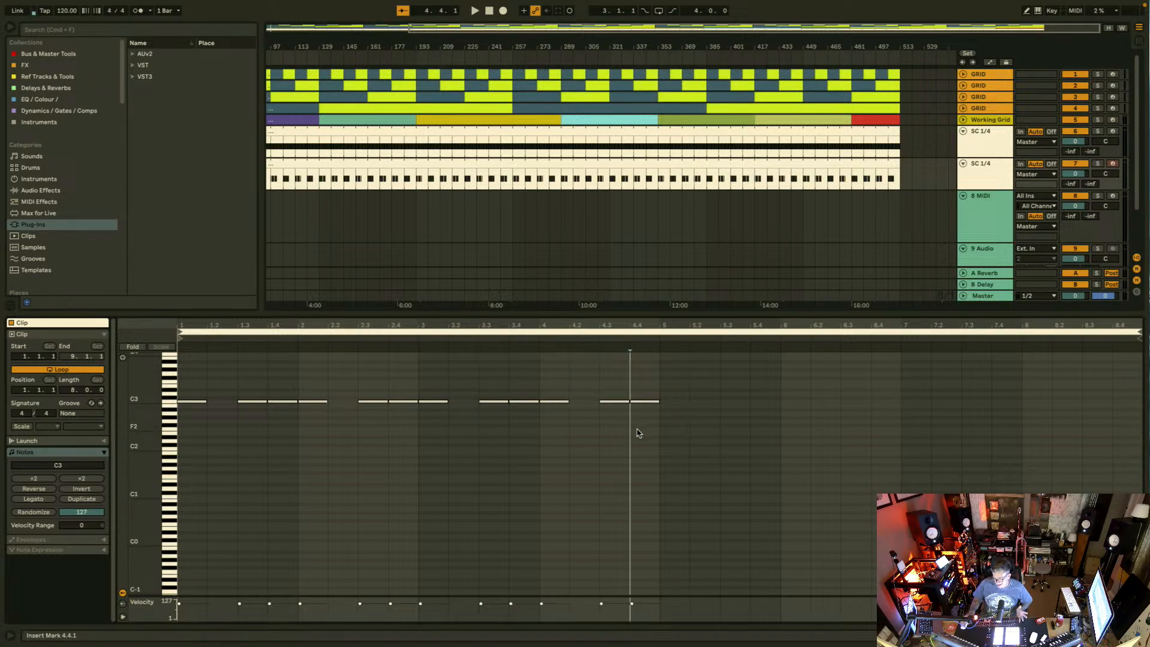
{"action": "double_click", "coordinate": [587, 403]}
{"action": "left_click", "coordinate": [615, 402]}
{"action": "key", "text": "Delete"}
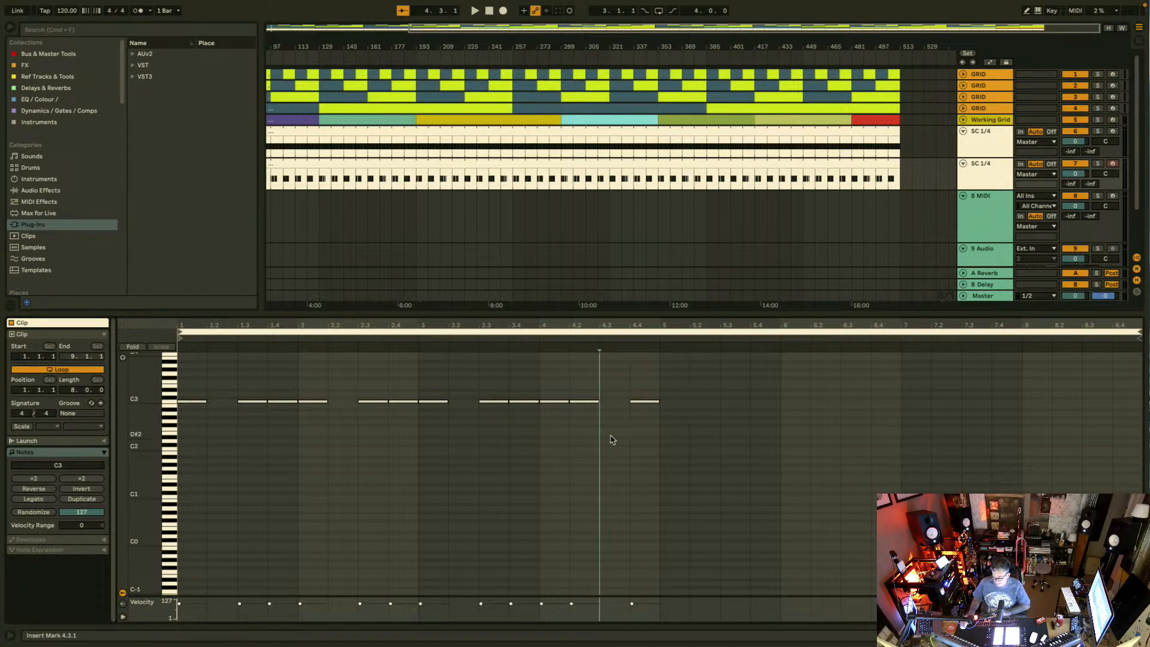
Step: Duplicate the whole four-bar note pattern into bars 5 to 8 of the clip
{"action": "key", "text": "super+a"}
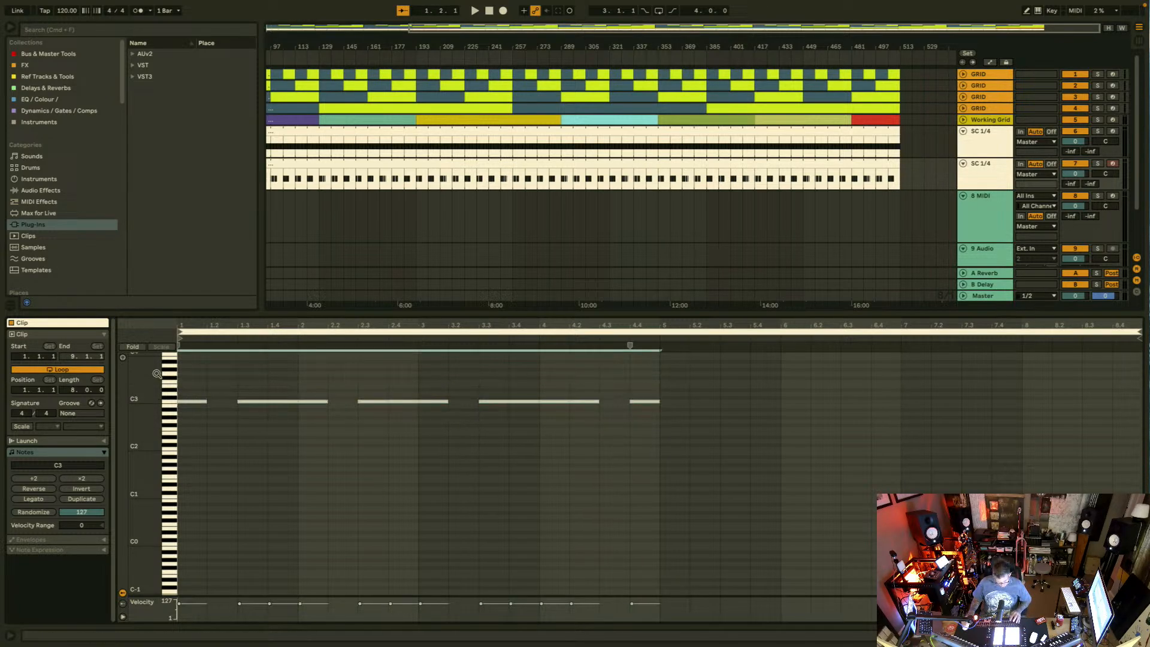
{"action": "key", "text": "super+d"}
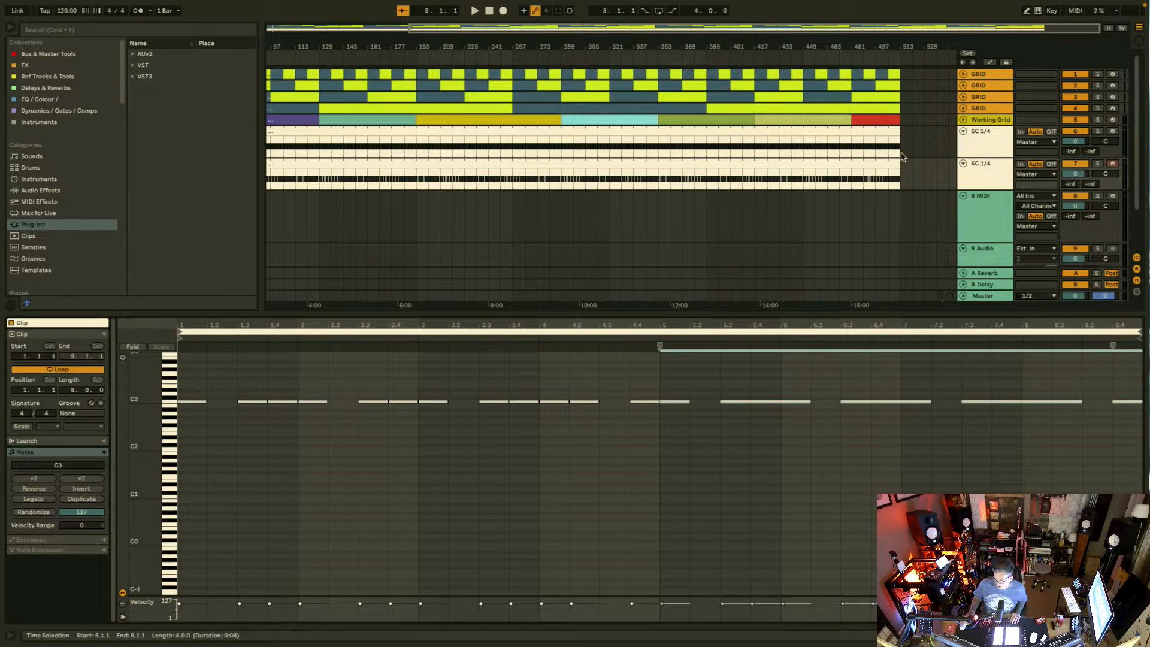
{"action": "left_click", "coordinate": [855, 160]}
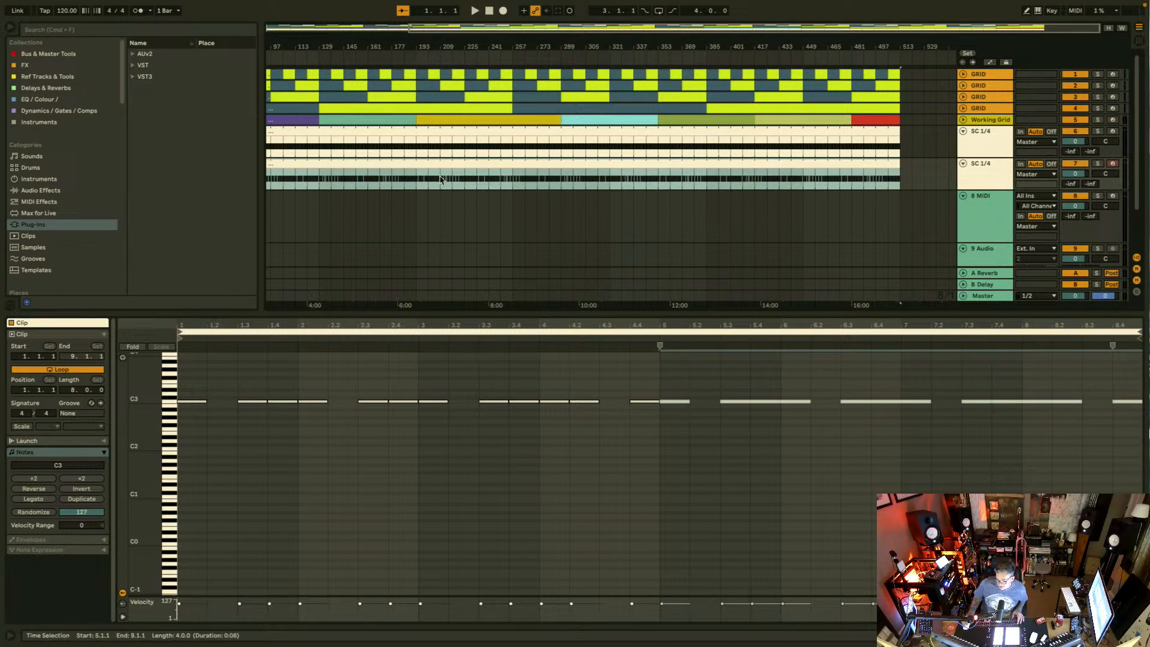
{"action": "scroll", "coordinate": [442, 178], "scroll_direction": "up", "scroll_amount": 10}
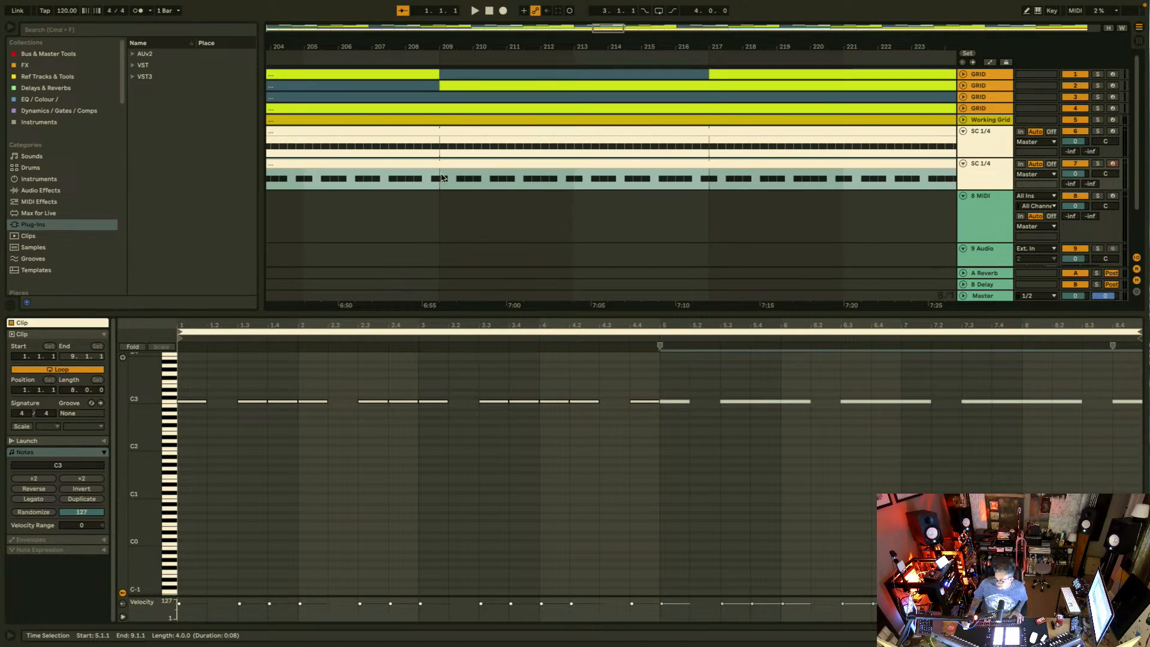
Step: Rename the second SC 1/4 track as SC Varied A
{"action": "left_click", "coordinate": [993, 175]}
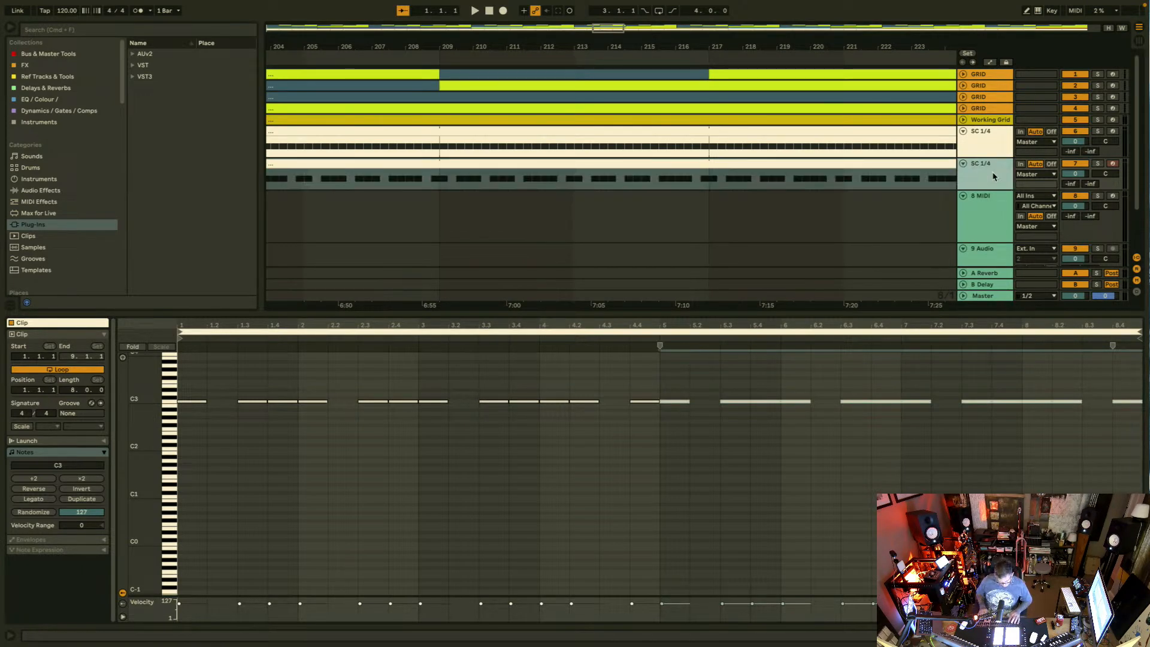
{"action": "key", "text": "super+r"}
{"action": "key", "text": "Right"}
{"action": "key", "text": "BackSpace"}
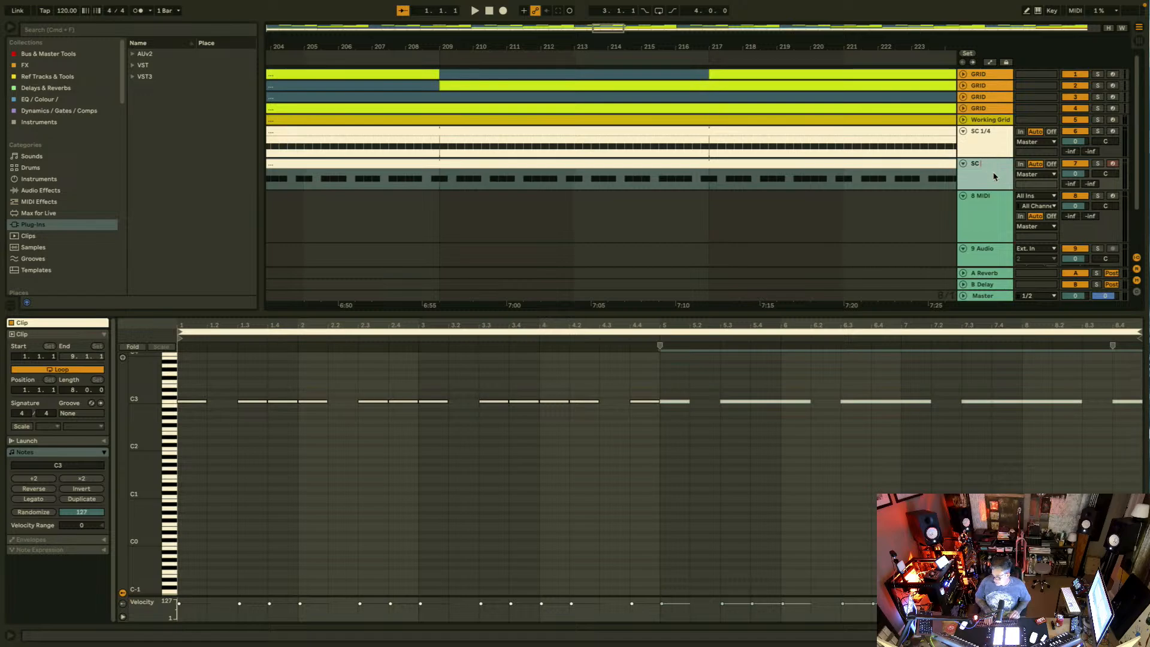
{"action": "type", "text": "Varie"}
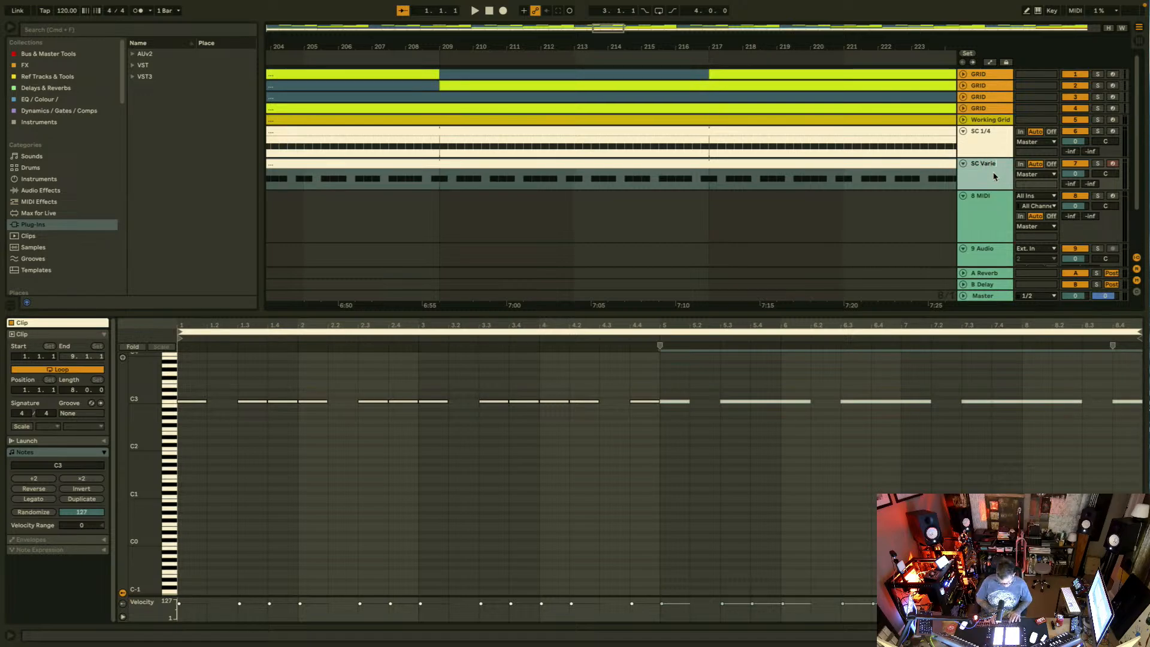
{"action": "type", "text": "d A"}
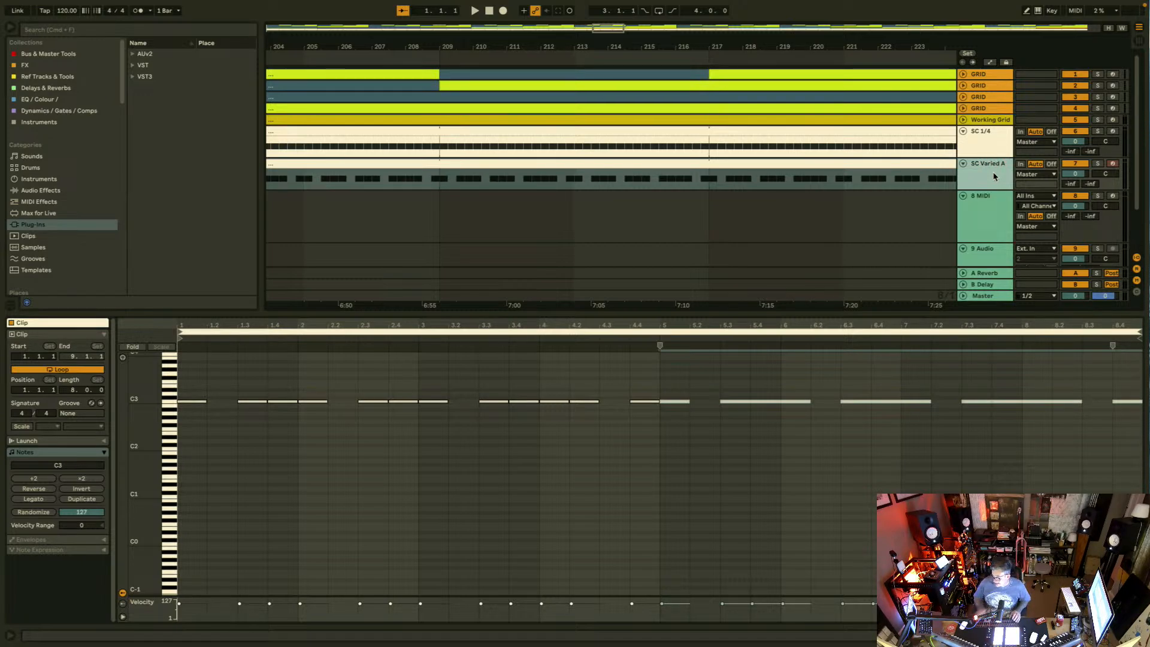
Step: Duplicate the SC Varied A track and reduce the copy's clip to four C3 quarter notes in bar 1
{"action": "key", "text": "super+d"}
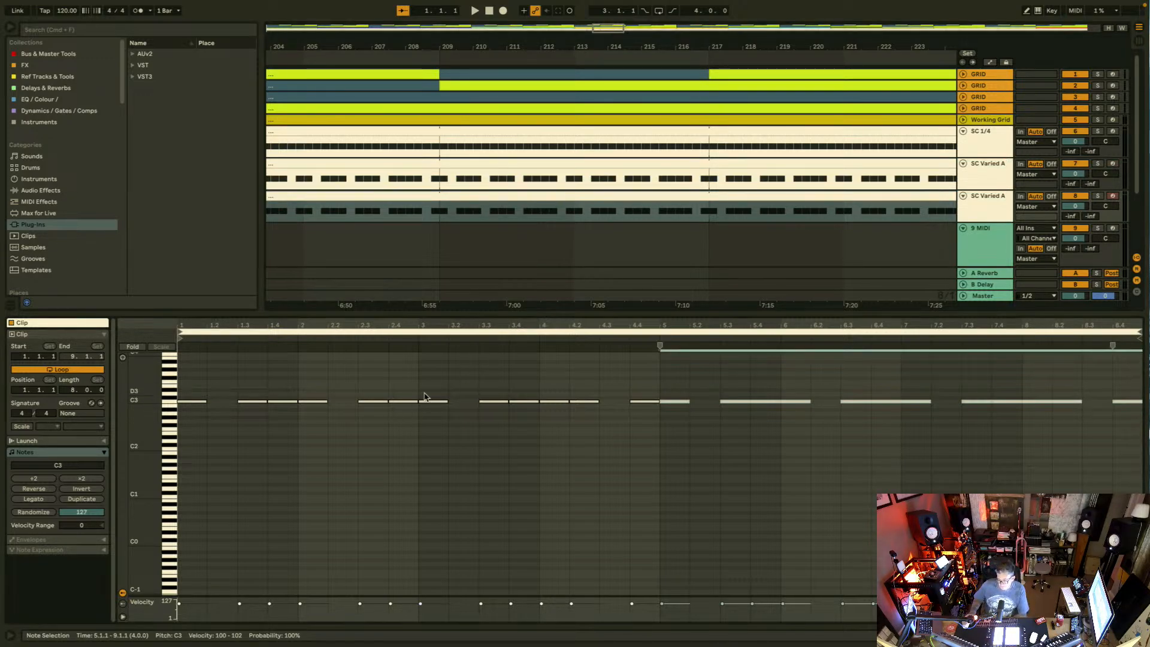
{"action": "left_click", "coordinate": [265, 415]}
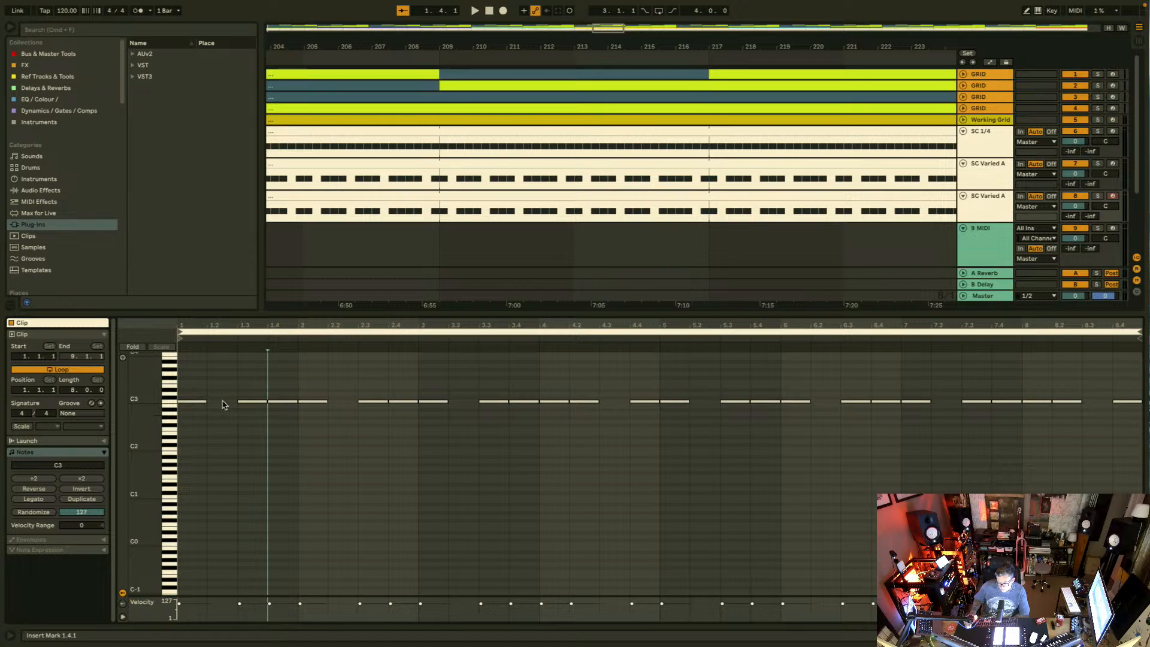
{"action": "left_click_drag", "start_coordinate": [320, 372], "coordinate": [1142, 423]}
{"action": "key", "text": "Delete"}
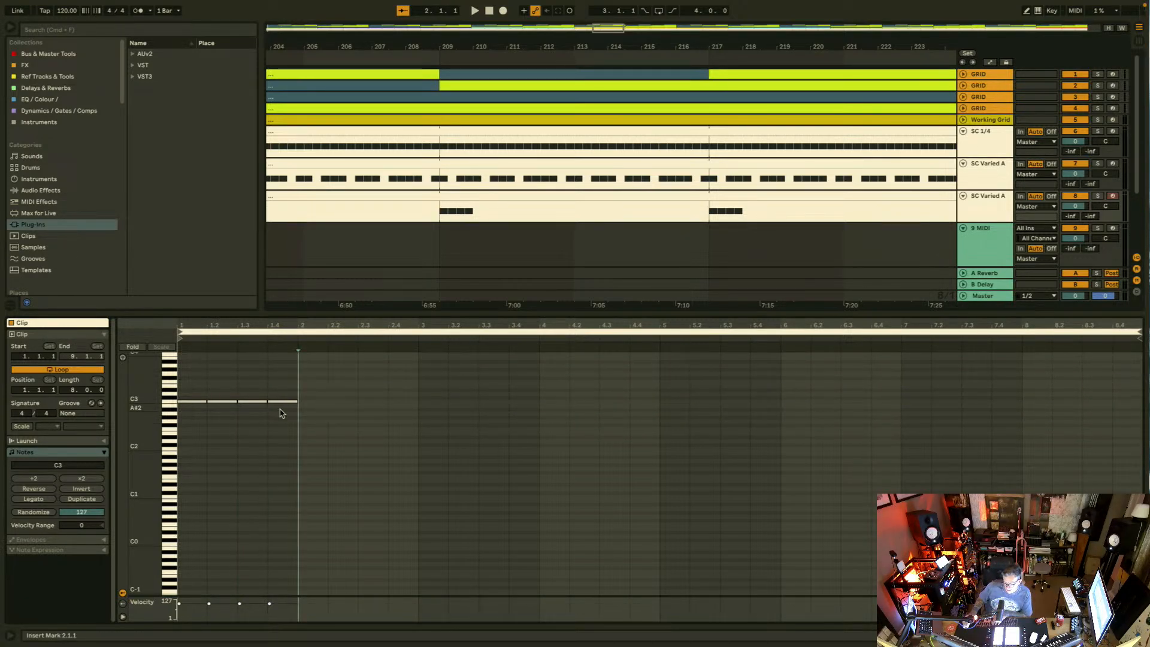
Step: Delete the beat 4 note in bar 1 and duplicate the remaining three-note bar through bar 8
{"action": "left_click_drag", "start_coordinate": [287, 418], "coordinate": [282, 377]}
{"action": "key", "text": "Delete"}
{"action": "key", "text": "plus"}
{"action": "left_click_drag", "start_coordinate": [268, 419], "coordinate": [158, 375]}
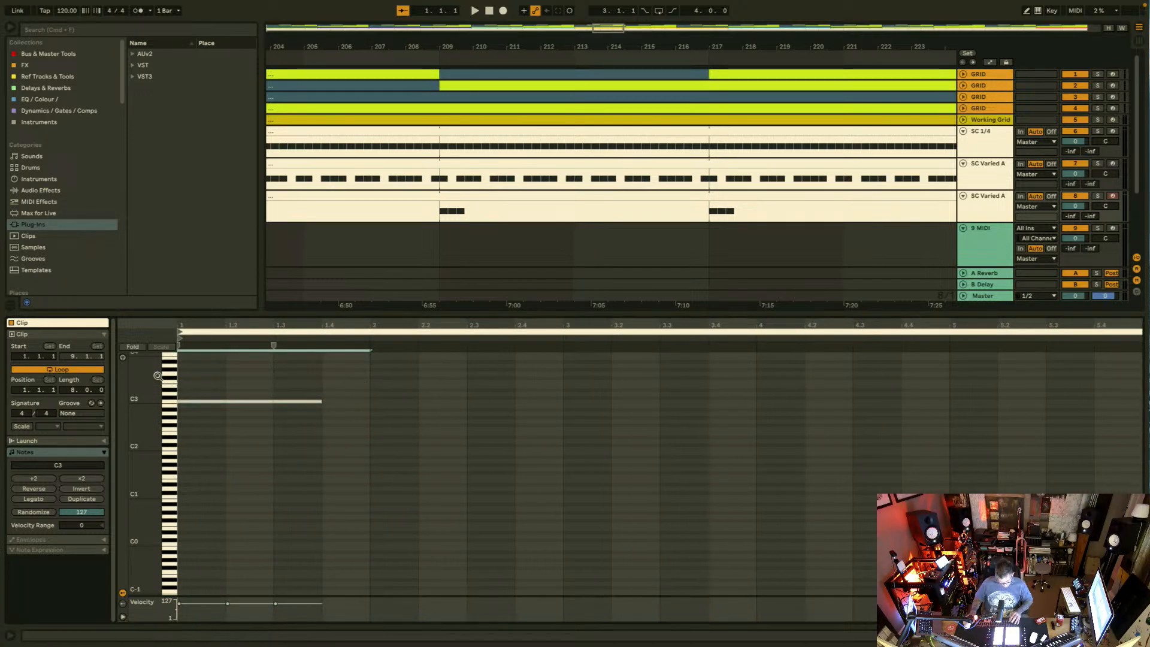
{"action": "key", "text": "super+d"}
{"action": "key", "text": "super+d"}
{"action": "key", "text": "super+d"}
{"action": "key", "text": "super+d"}
{"action": "key", "text": "super+d"}
{"action": "key", "text": "super+d"}
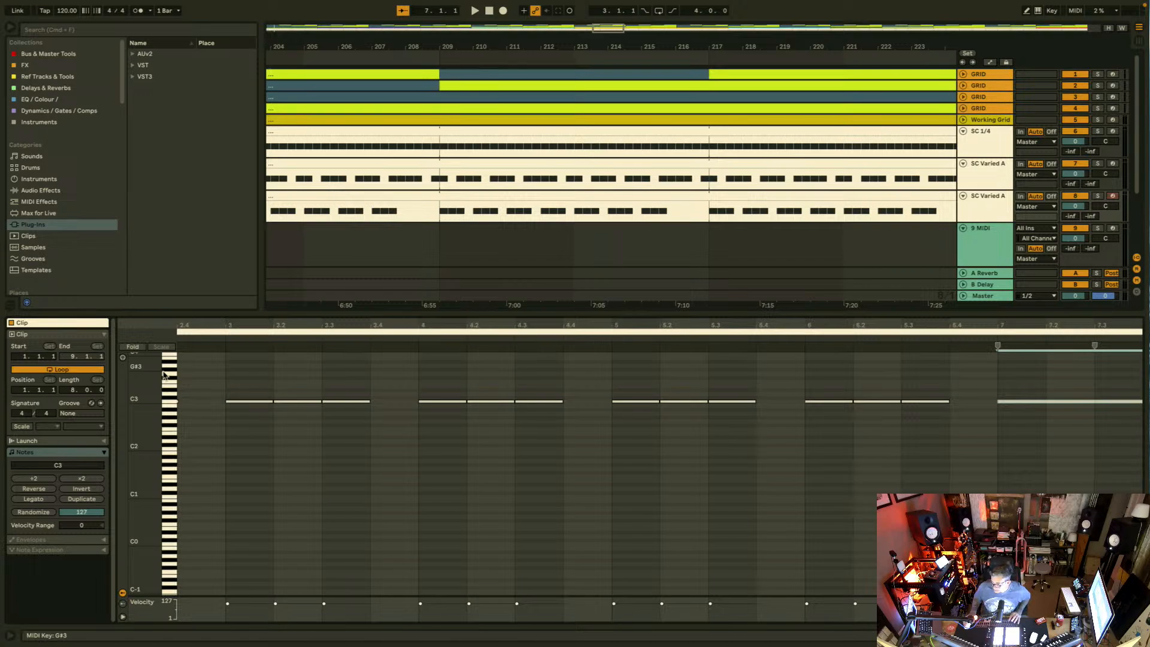
{"action": "key", "text": "super+d"}
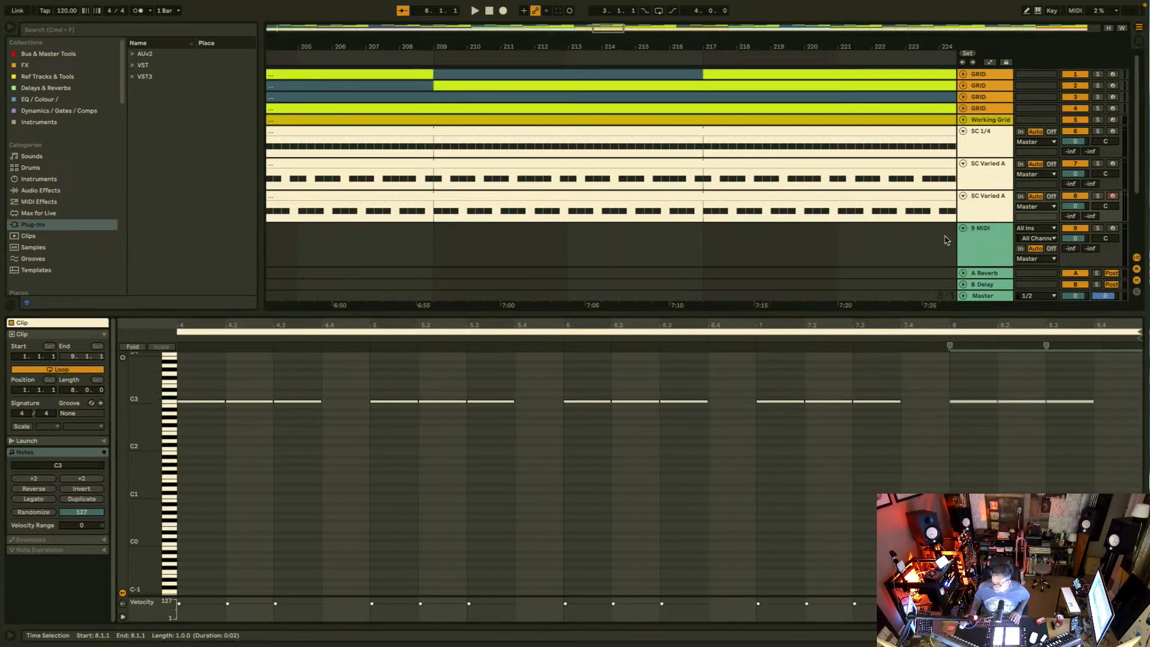
{"action": "scroll", "coordinate": [947, 240], "scroll_direction": "right", "scroll_amount": 1}
{"action": "left_click", "coordinate": [962, 402]}
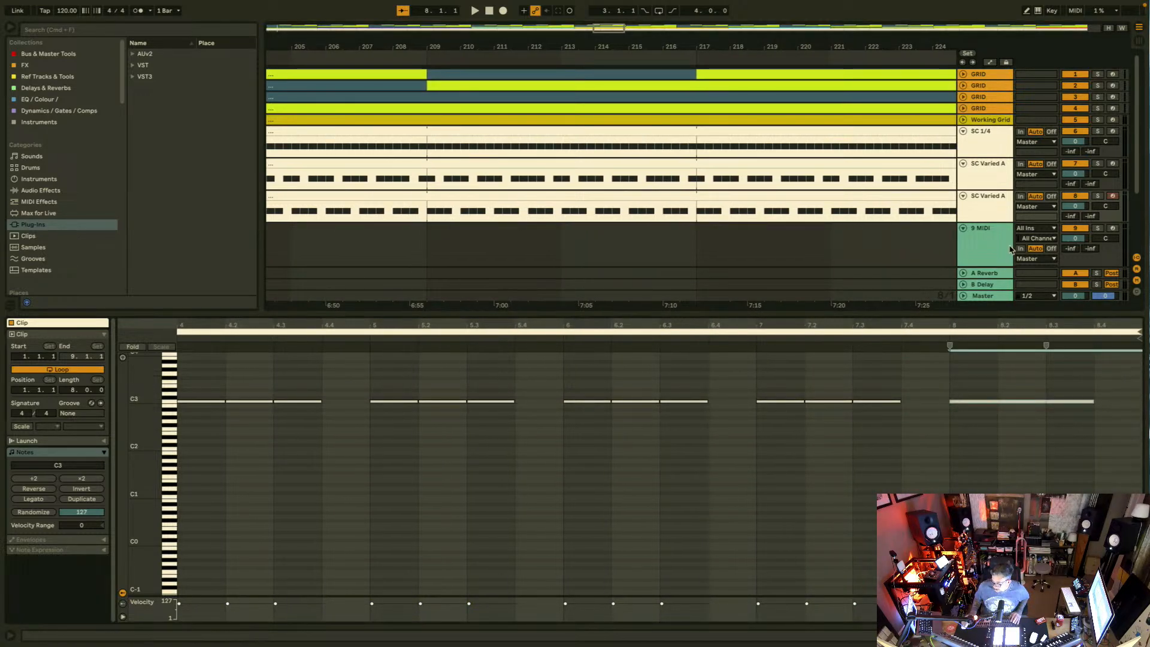
Step: Duplicate the second SC Varied A track and delete all the notes from the copy's clip
{"action": "left_click", "coordinate": [1004, 206]}
{"action": "key", "text": "super+d"}
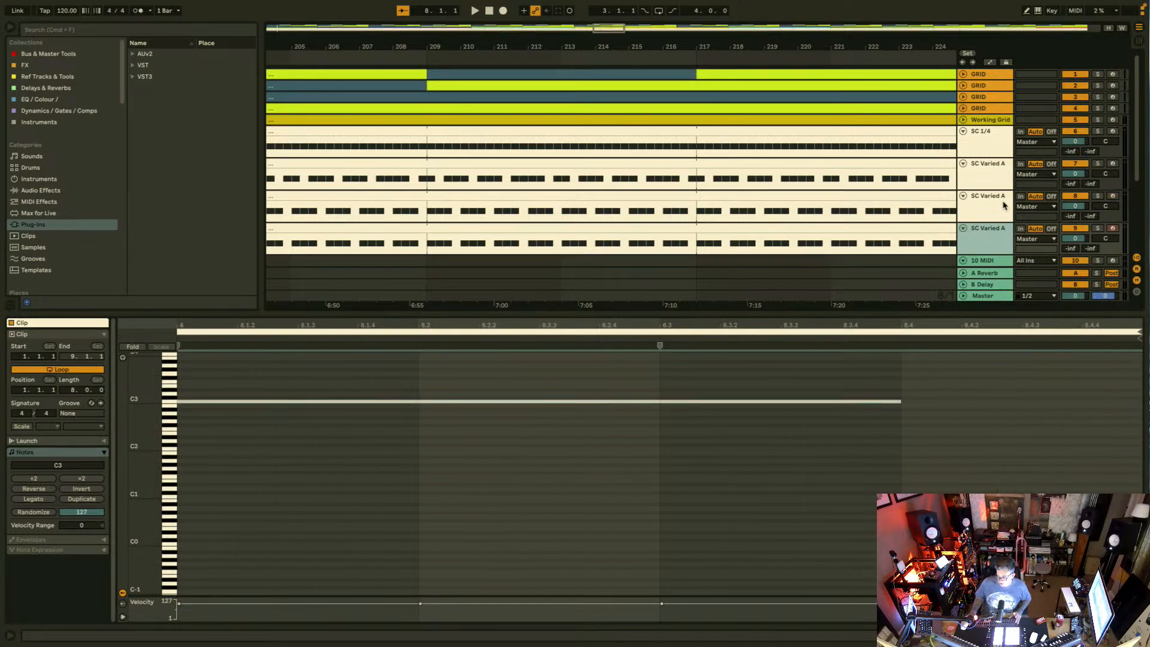
{"action": "scroll", "coordinate": [459, 491], "scroll_direction": "left", "scroll_amount": 8}
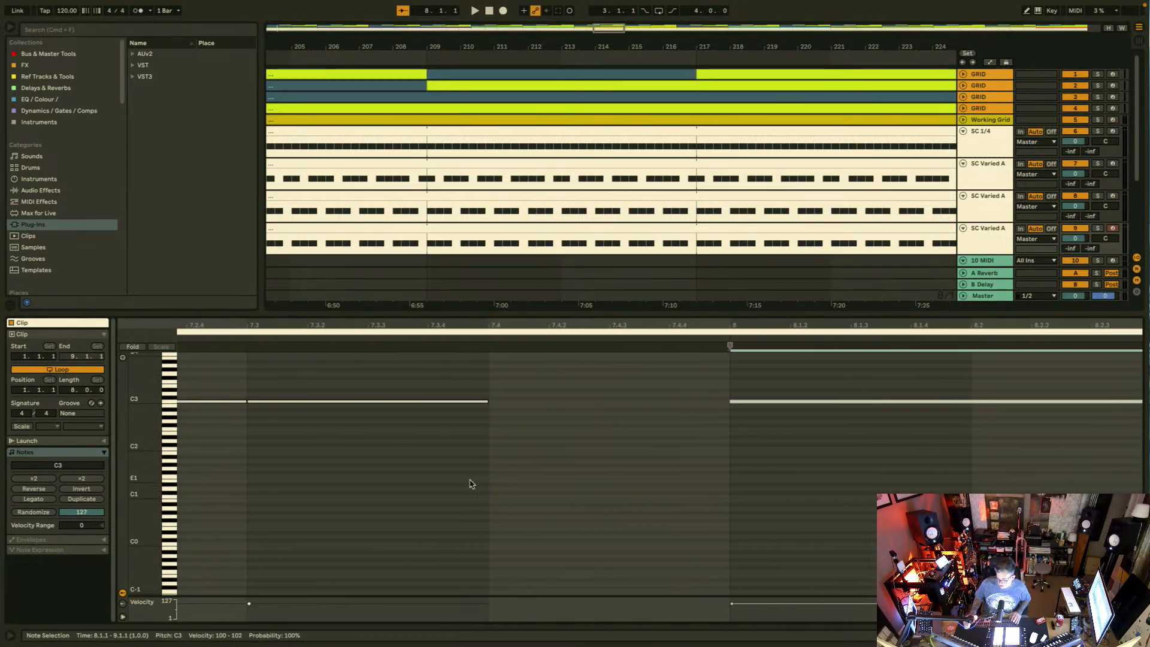
{"action": "scroll", "coordinate": [479, 481], "scroll_direction": "up", "scroll_amount": 3}
{"action": "scroll", "coordinate": [480, 481], "scroll_direction": "down", "scroll_amount": 10}
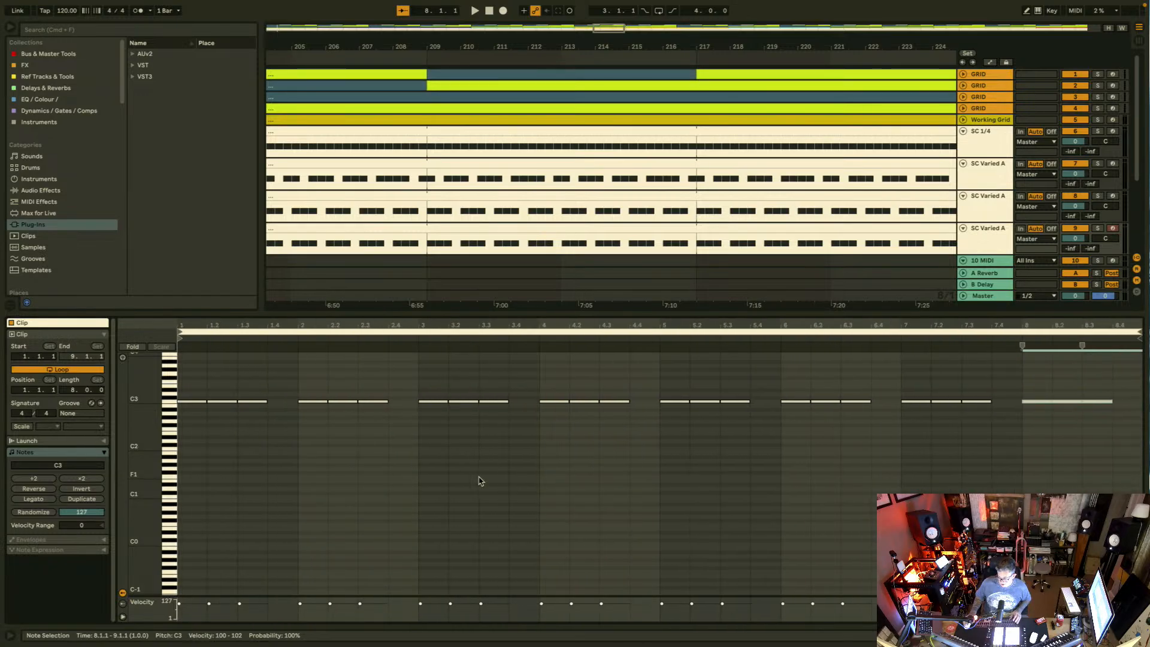
{"action": "scroll", "coordinate": [313, 461], "scroll_direction": "up", "scroll_amount": 1}
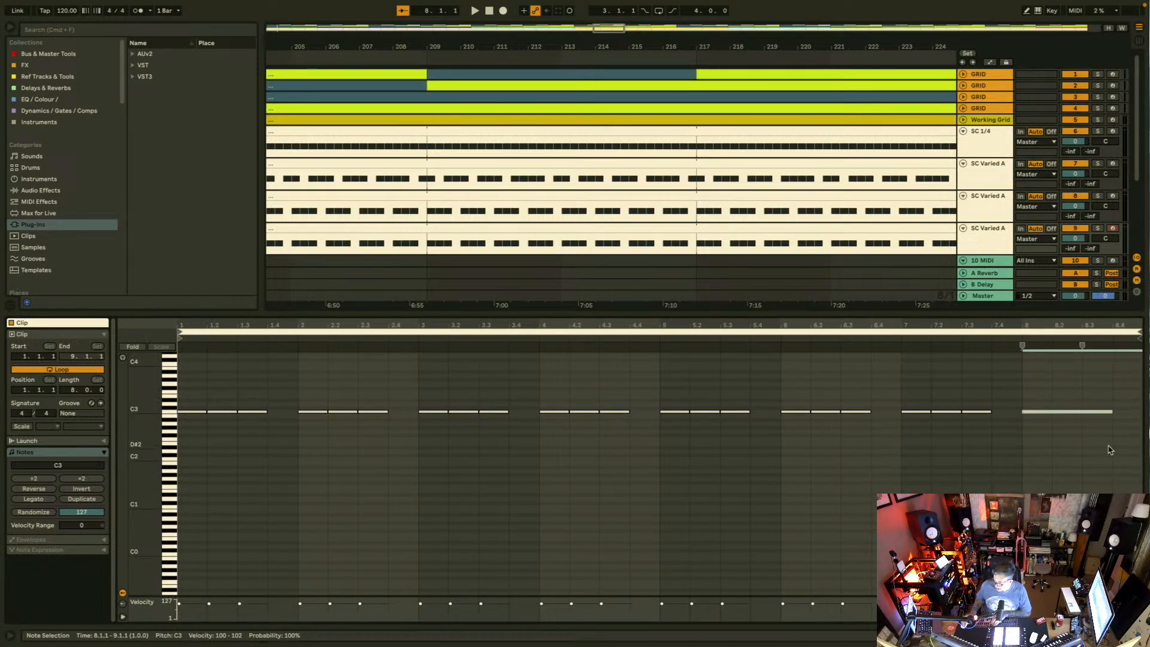
{"action": "left_click_drag", "start_coordinate": [1112, 445], "coordinate": [168, 406]}
{"action": "key", "text": "Delete"}
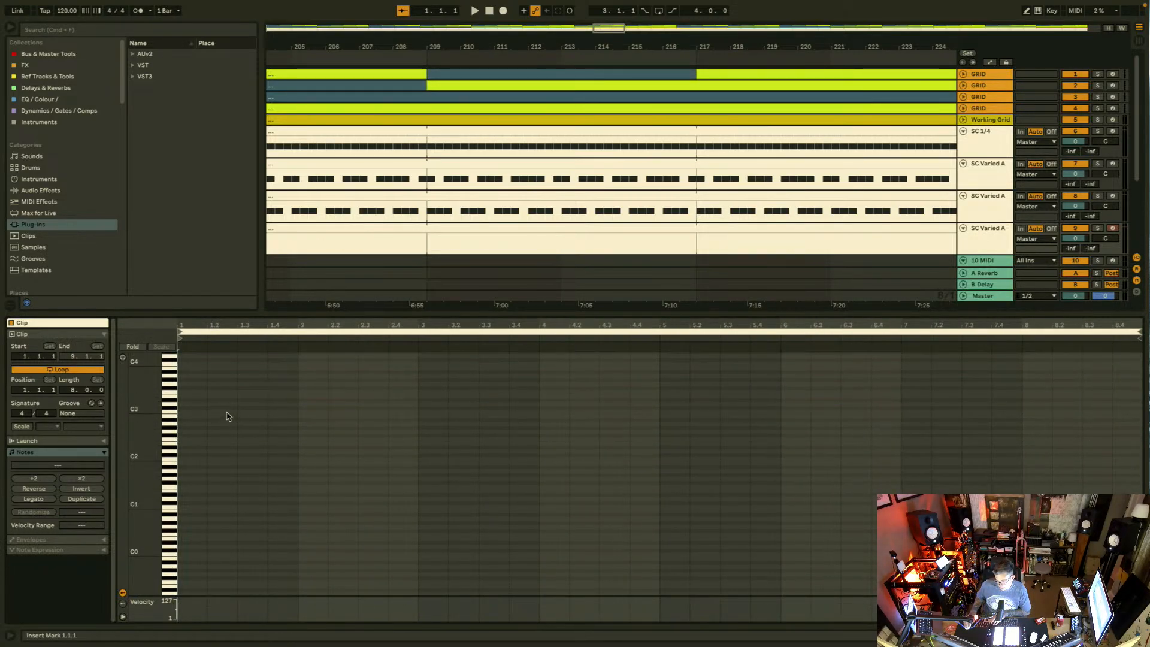
Step: Add C3 quarter notes on beats 2, 3 and 4 of bar 1 in the emptied clip
{"action": "double_click", "coordinate": [225, 413]}
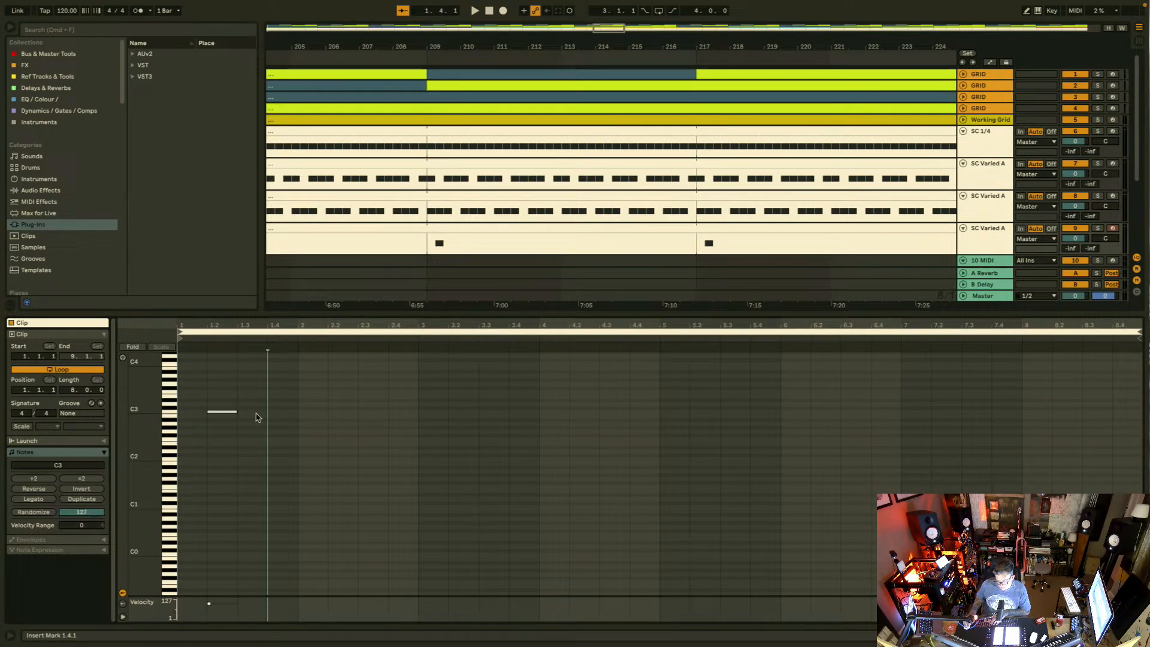
{"action": "double_click", "coordinate": [255, 414]}
{"action": "left_click", "coordinate": [288, 414]}
{"action": "double_click", "coordinate": [288, 414]}
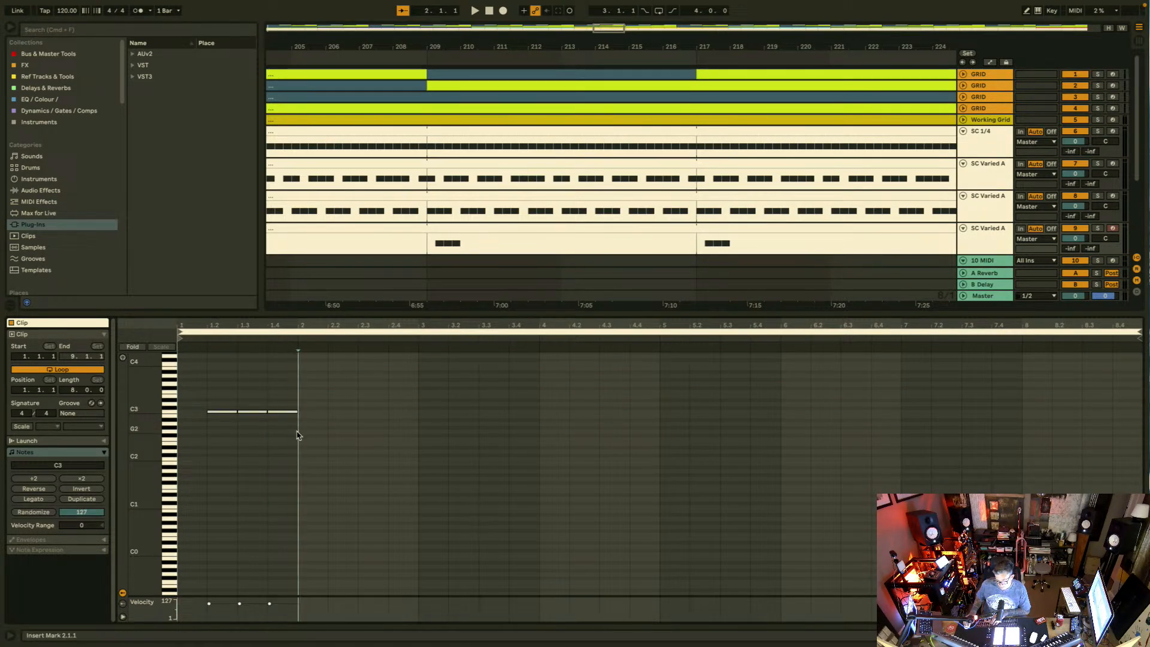
Step: Duplicate the three-note bar until the pattern fills bars 2 to 8 of the clip
{"action": "key", "text": "super+a"}
{"action": "key", "text": "super+d"}
{"action": "key", "text": "super+d"}
{"action": "key", "text": "super+d"}
{"action": "key", "text": "super+d"}
{"action": "key", "text": "super+d"}
{"action": "key", "text": "super+d"}
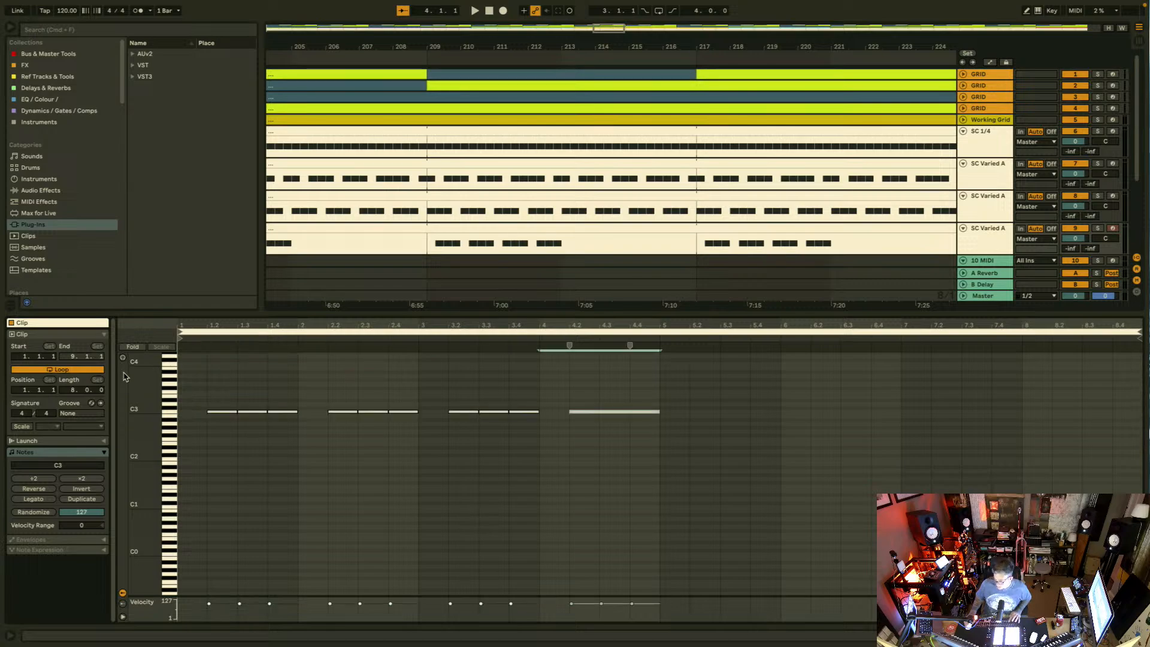
{"action": "key", "text": "super+d"}
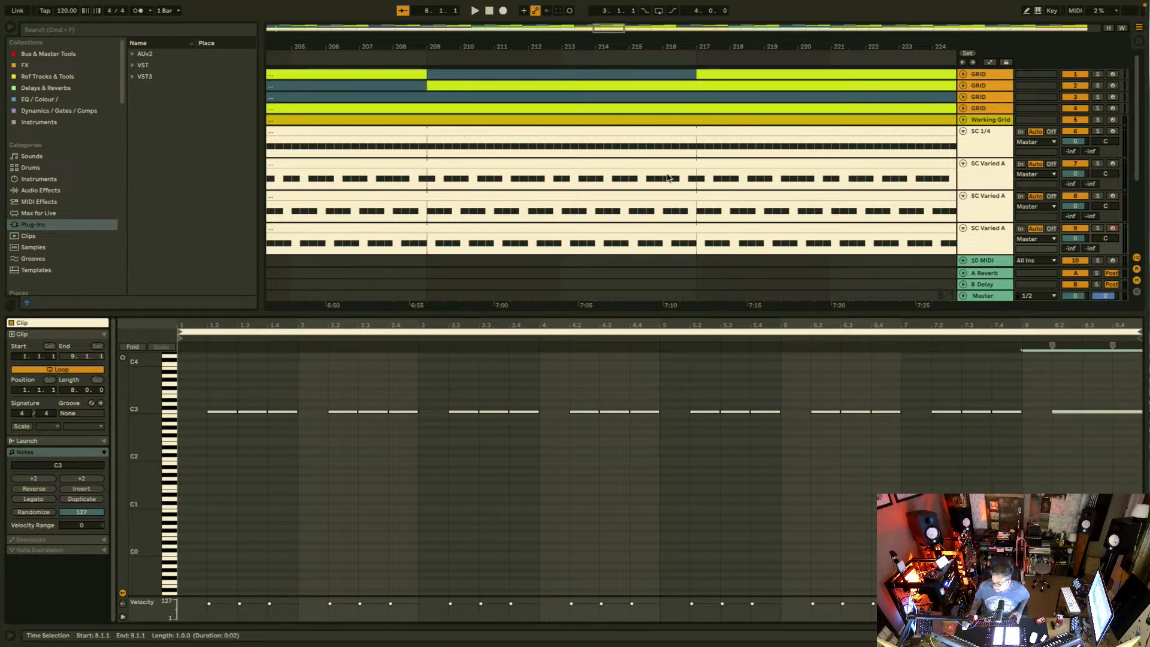
Step: Fold the SC 1/4 and three SC Varied A tracks, select all four and show the device chain
{"action": "left_click", "coordinate": [966, 231]}
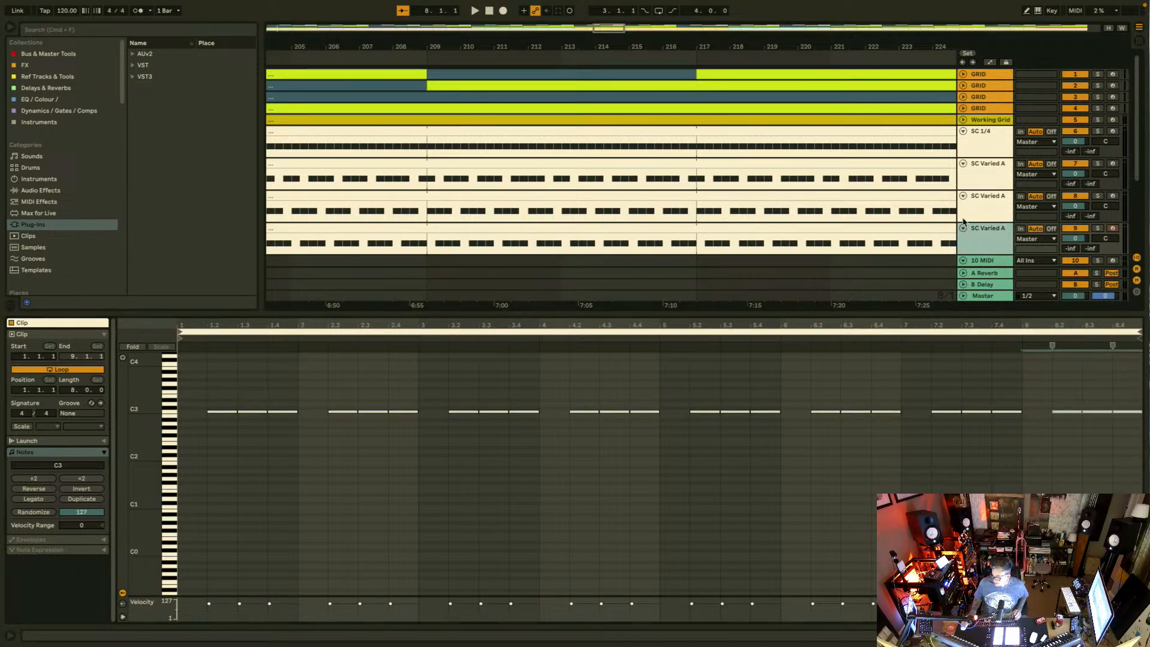
{"action": "left_click", "coordinate": [963, 229]}
{"action": "left_click", "coordinate": [963, 196]}
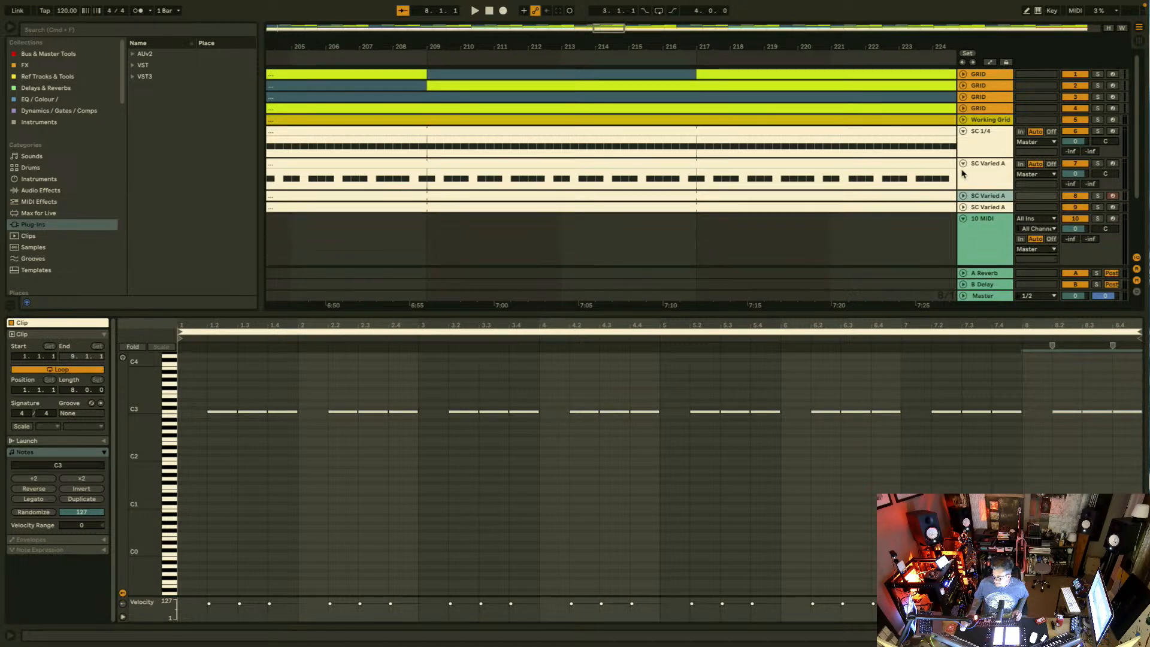
{"action": "left_click", "coordinate": [962, 164]}
{"action": "left_click", "coordinate": [963, 132]}
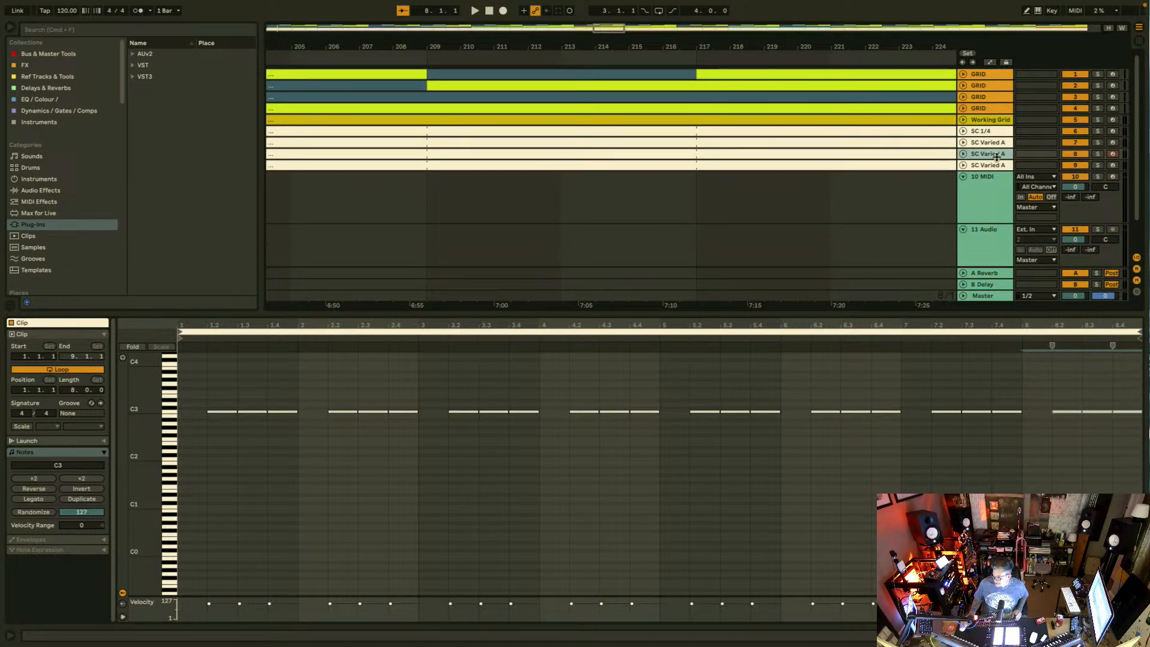
{"action": "left_click", "coordinate": [996, 168]}
{"action": "left_click", "coordinate": [986, 136], "text": "shift"}
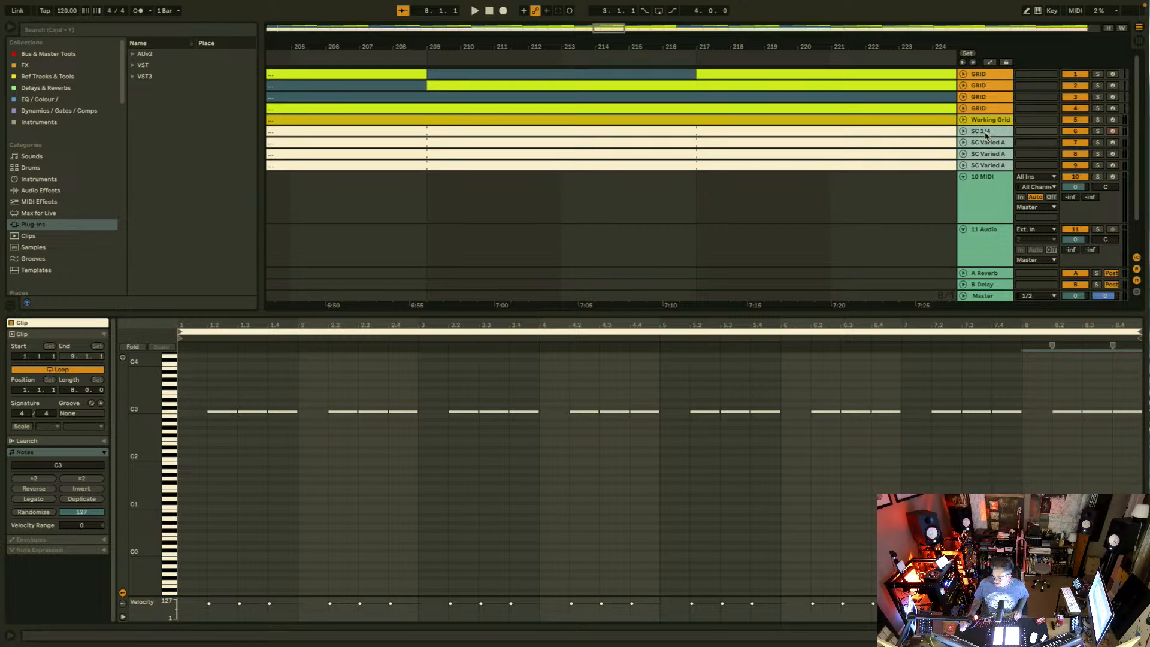
{"action": "key", "text": "shift+Tab"}
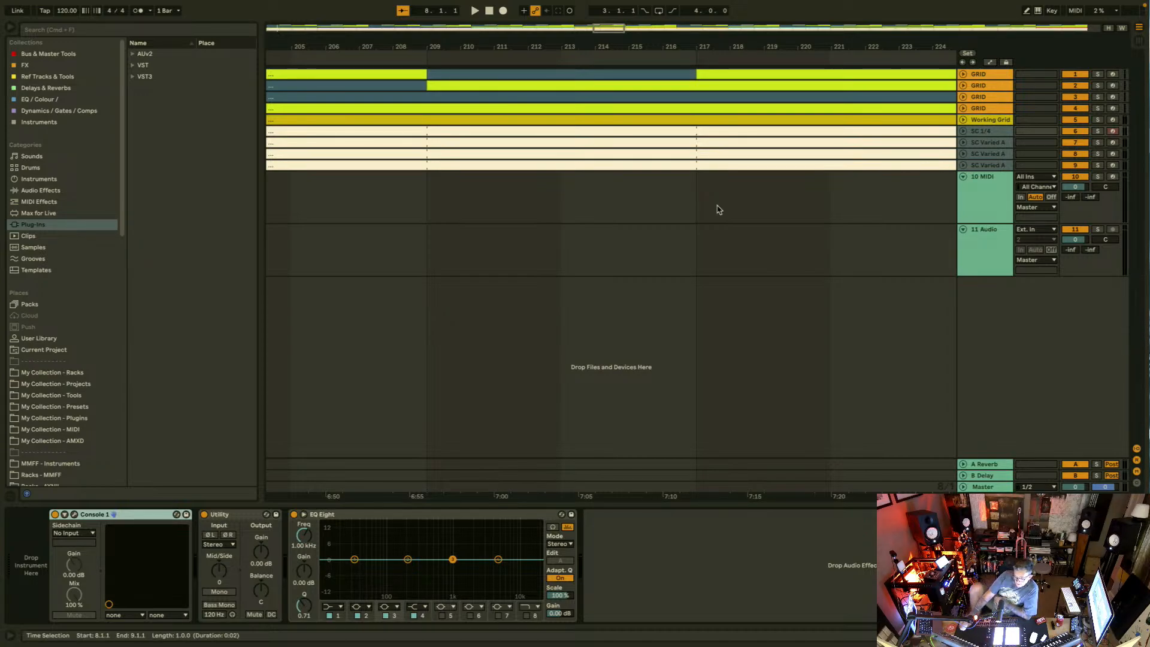
Step: Search the Samples category for "clap"
{"action": "scroll", "coordinate": [81, 335], "scroll_direction": "down", "scroll_amount": 10}
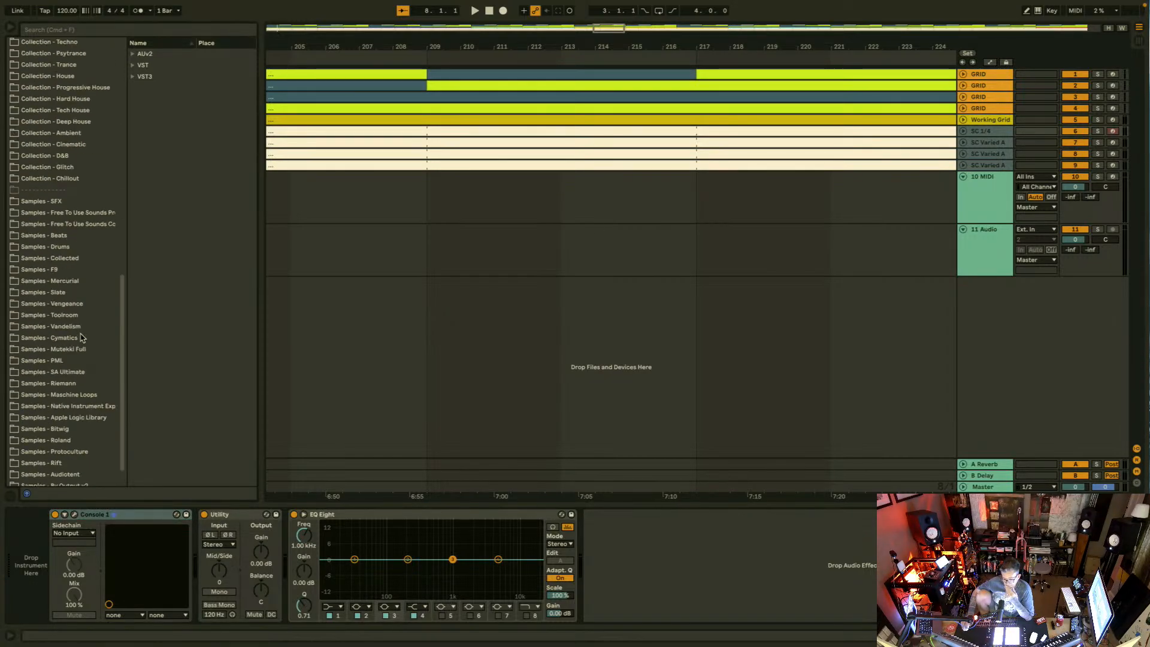
{"action": "scroll", "coordinate": [114, 269], "scroll_direction": "up", "scroll_amount": 10}
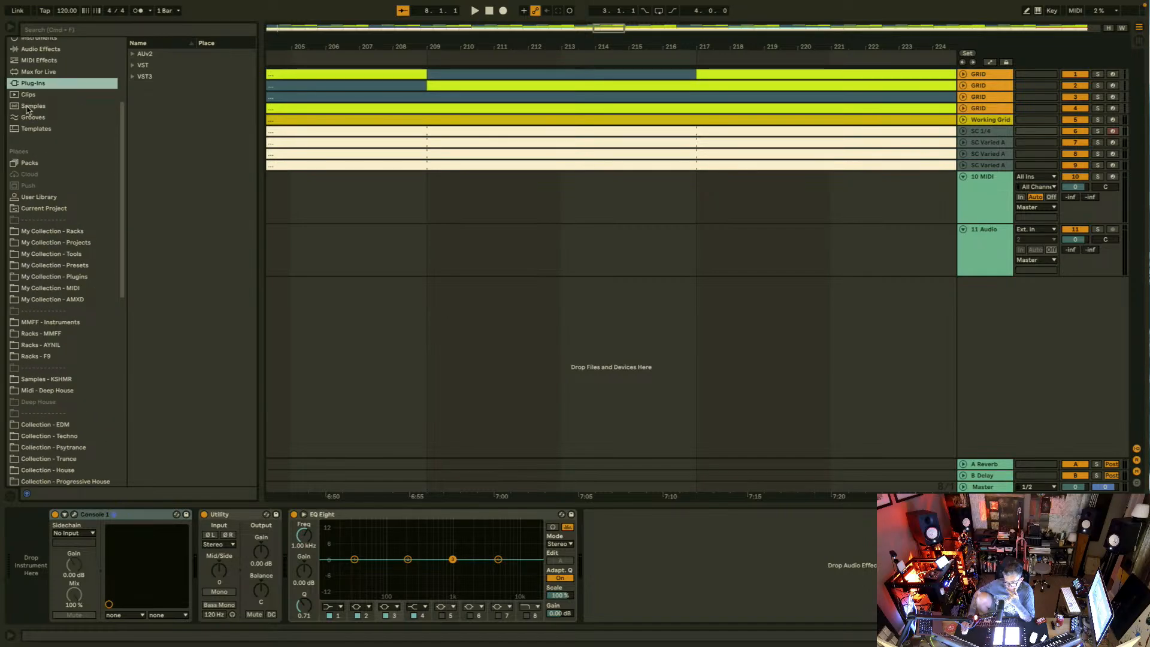
{"action": "left_click", "coordinate": [27, 109]}
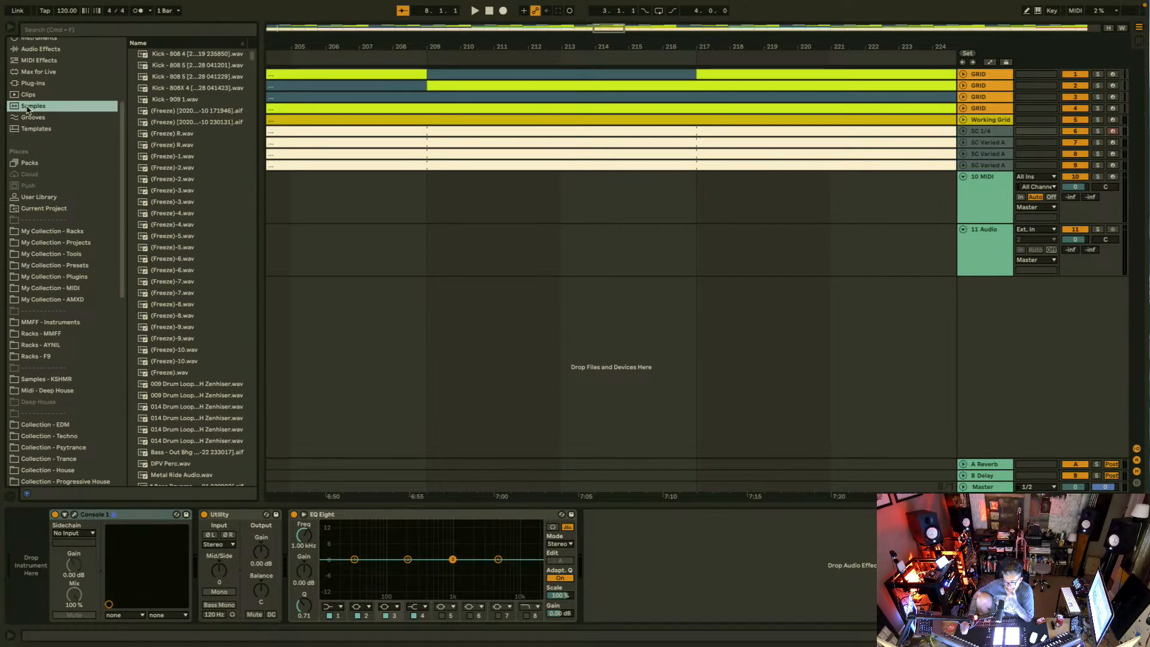
{"action": "left_click", "coordinate": [118, 32]}
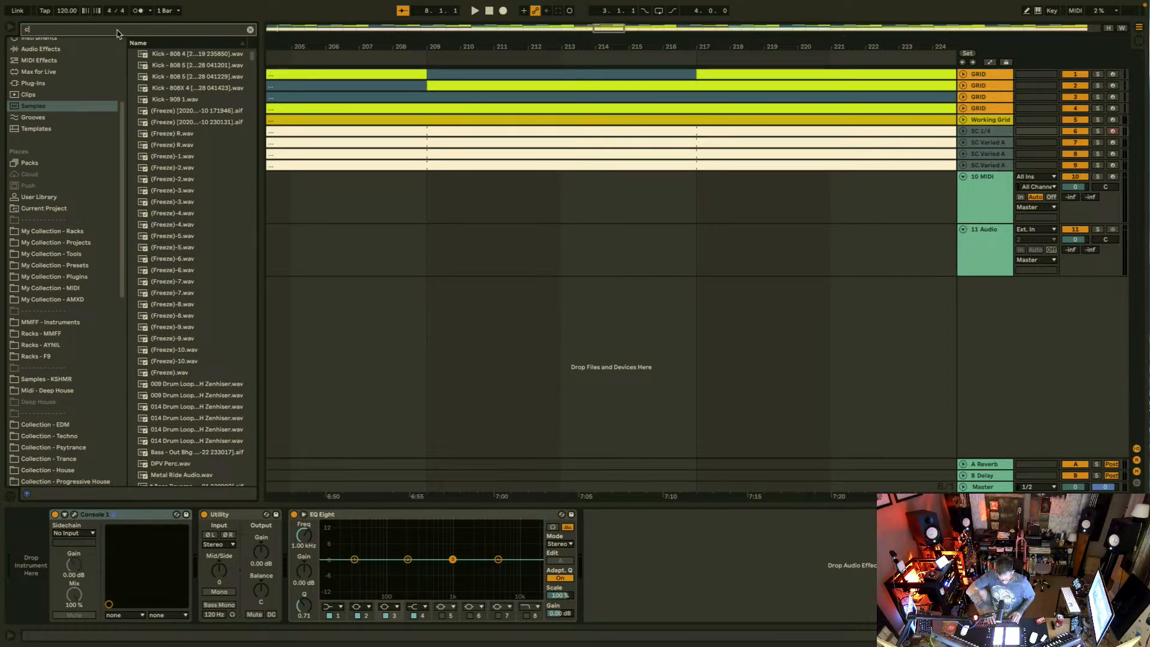
{"action": "type", "text": "clap"}
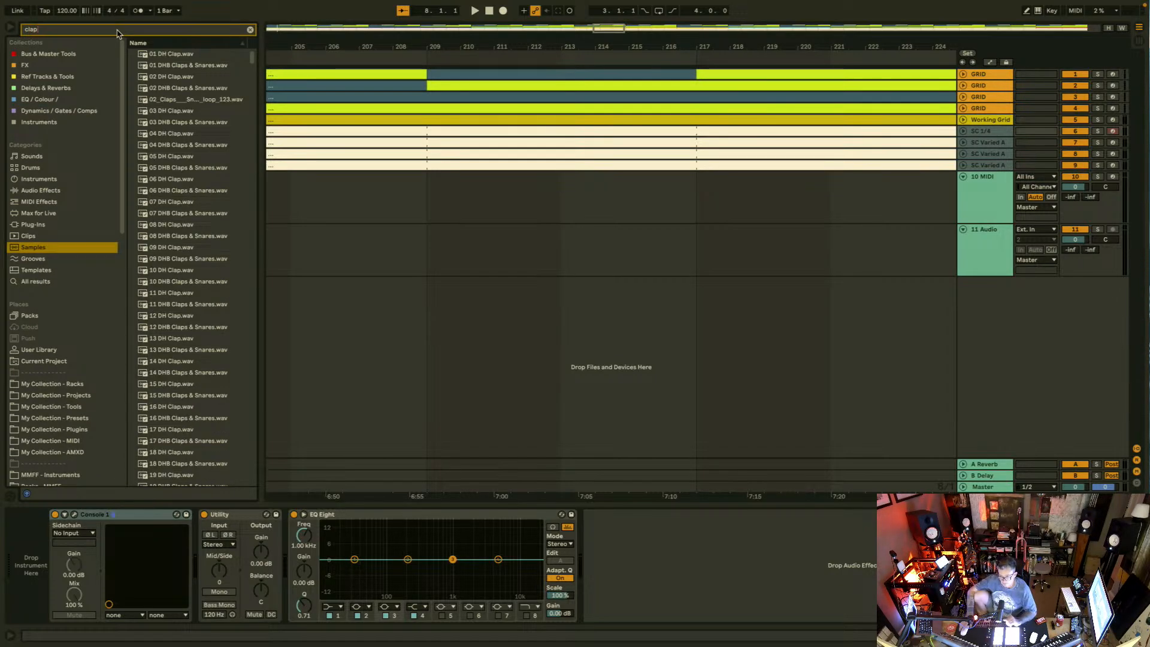
Step: Audition the clap samples and load 09 DH Clap.wav as the instrument on the SC 1/4 track
{"action": "left_click", "coordinate": [182, 157]}
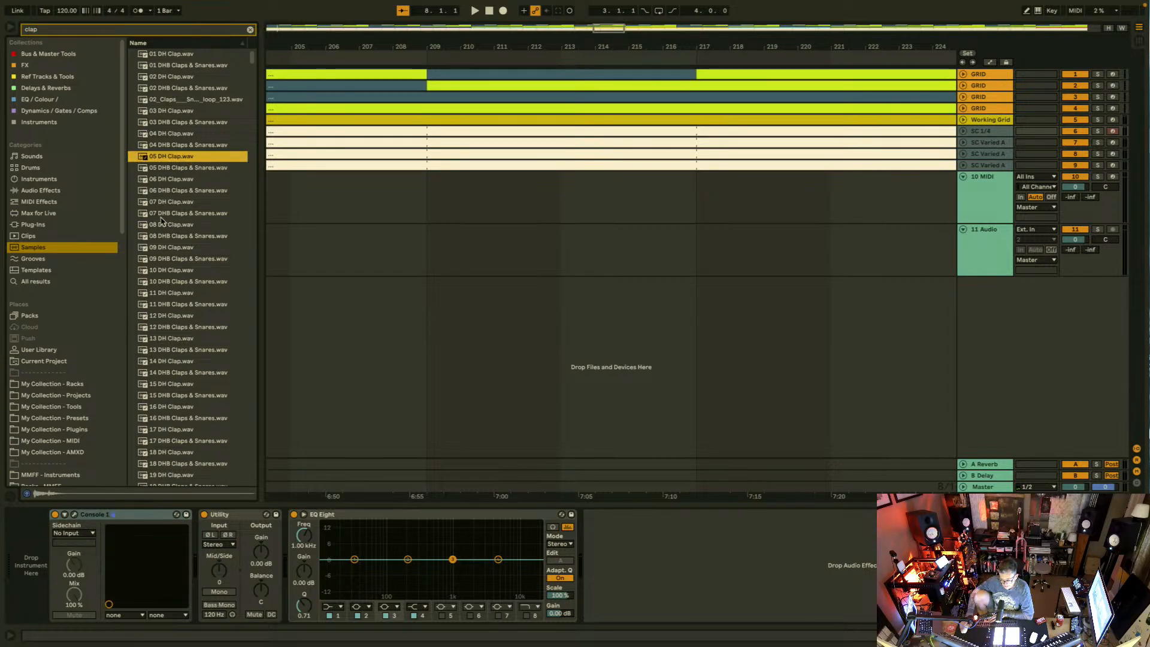
{"action": "key", "text": "Down"}
{"action": "key", "text": "Down"}
{"action": "key", "text": "Down"}
{"action": "key", "text": "Down"}
{"action": "key", "text": "Down"}
{"action": "key", "text": "Down"}
{"action": "key", "text": "Down"}
{"action": "key", "text": "Down"}
{"action": "key", "text": "Down"}
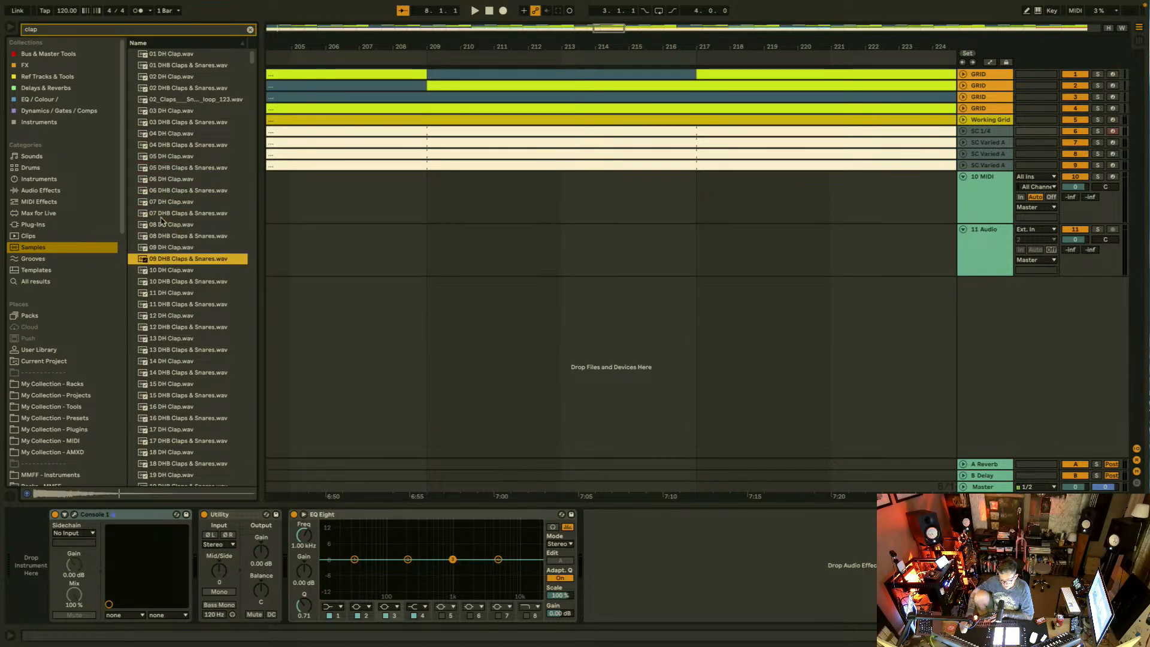
{"action": "key", "text": "Down"}
{"action": "key", "text": "Up"}
{"action": "key", "text": "Up"}
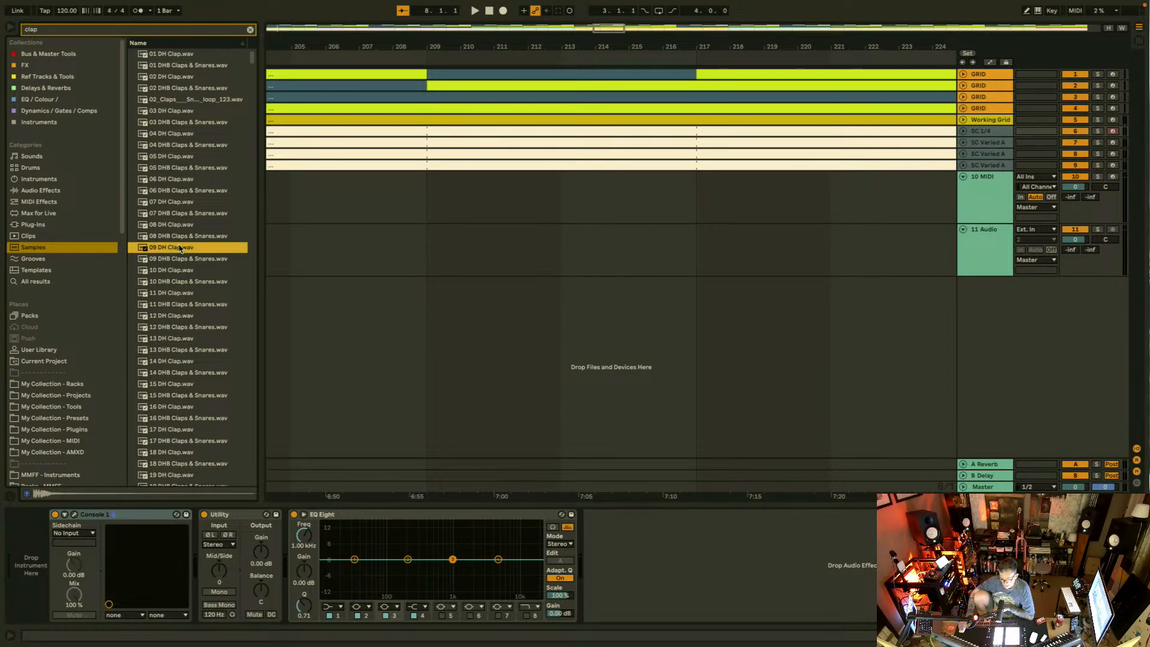
{"action": "mouse_move", "coordinate": [174, 247]}
{"action": "left_mouse_down"}
{"action": "mouse_move", "coordinate": [32, 587]}
{"action": "mouse_move", "coordinate": [25, 568]}
{"action": "left_mouse_up"}
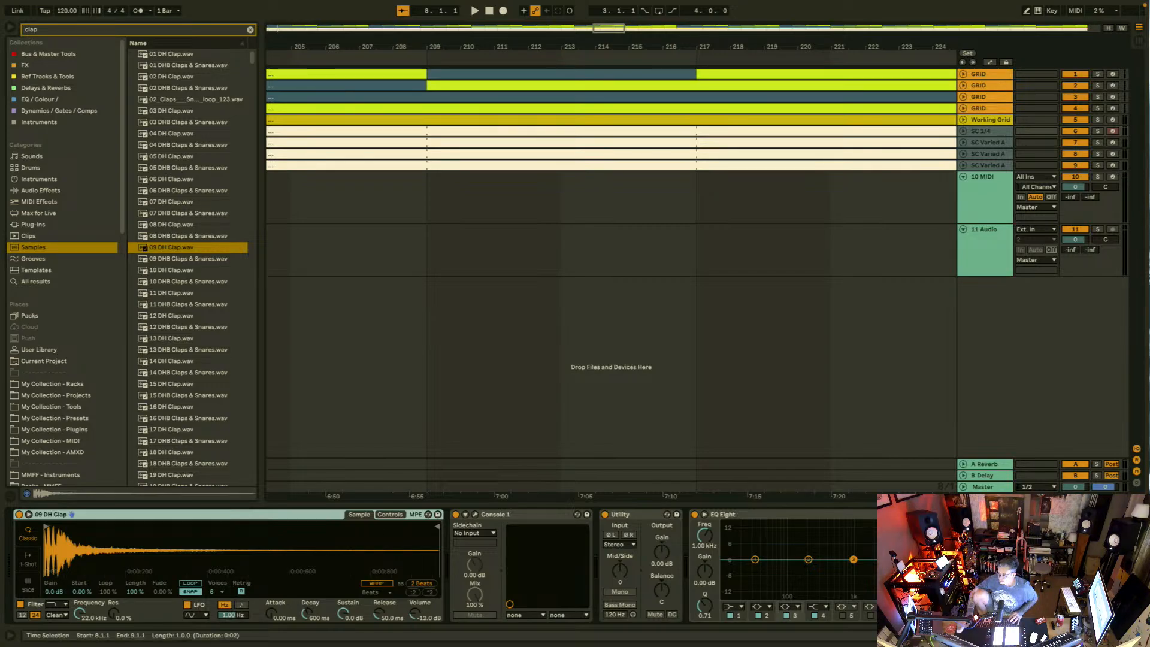
Step: Unfold the three SC Varied A tracks and set their monitoring to In
{"action": "left_click", "coordinate": [978, 167]}
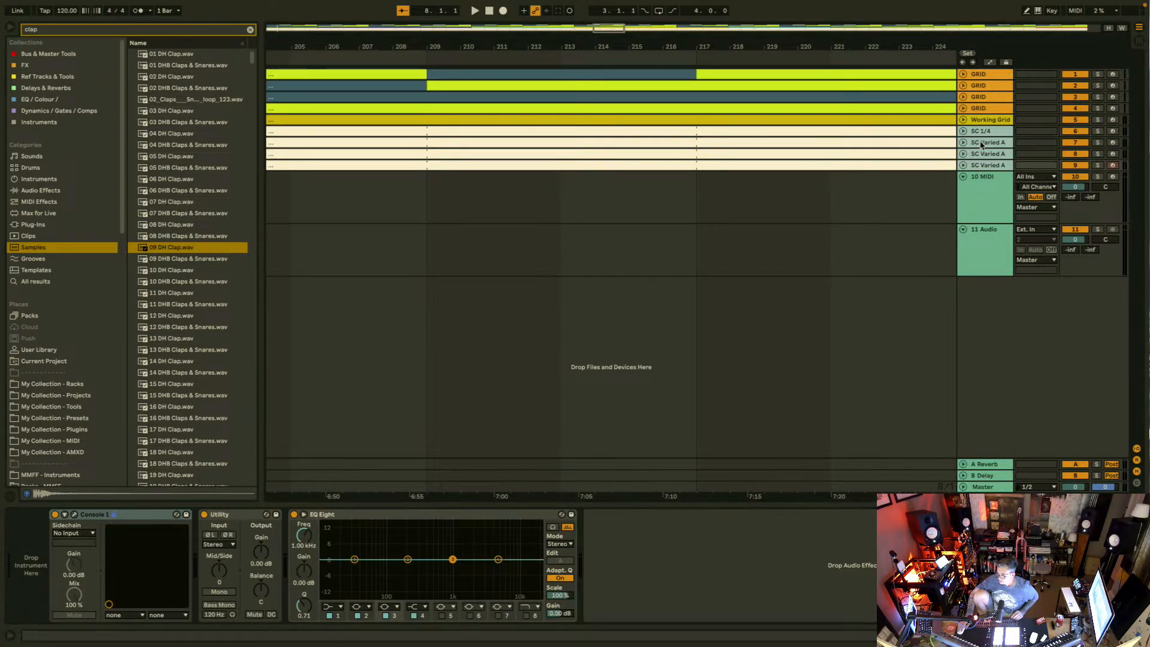
{"action": "left_click", "coordinate": [981, 144]}
{"action": "left_click", "coordinate": [980, 166], "text": "shift"}
{"action": "left_click", "coordinate": [963, 165]}
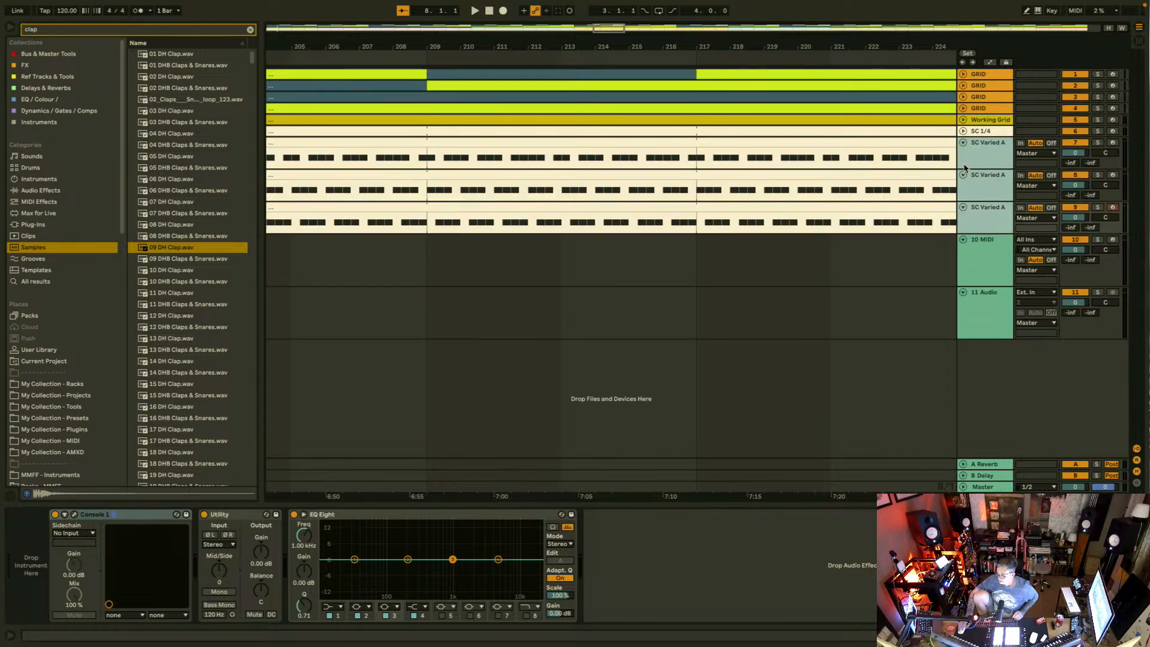
{"action": "left_click", "coordinate": [990, 132]}
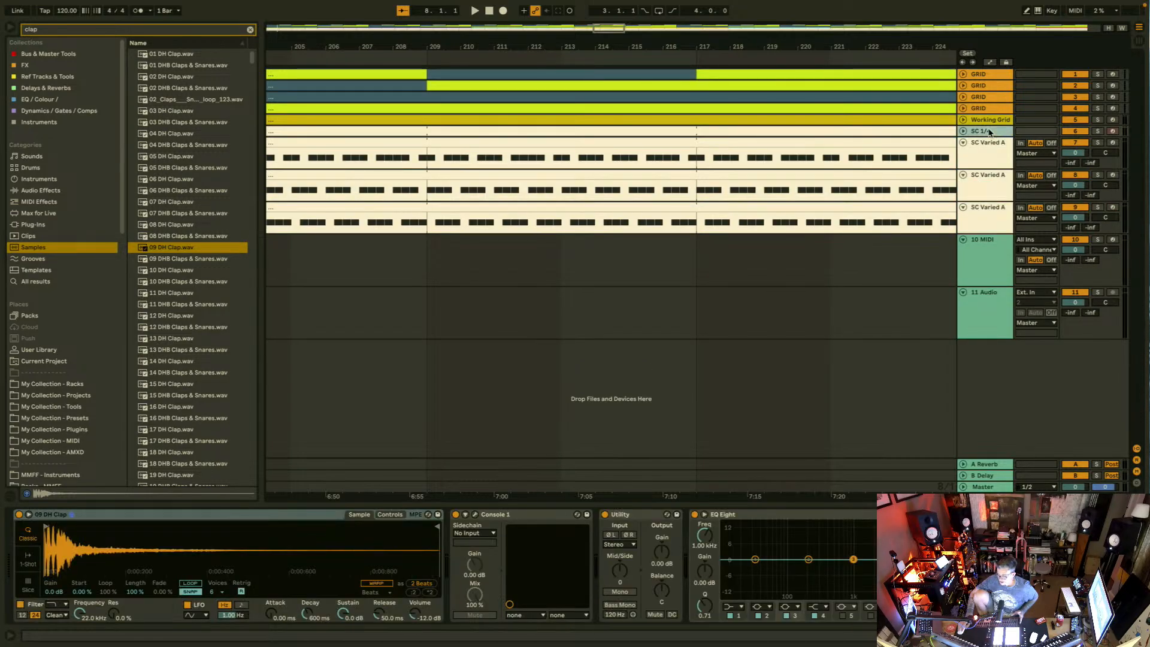
{"action": "left_click", "coordinate": [982, 150]}
{"action": "left_click", "coordinate": [1004, 215], "text": "shift"}
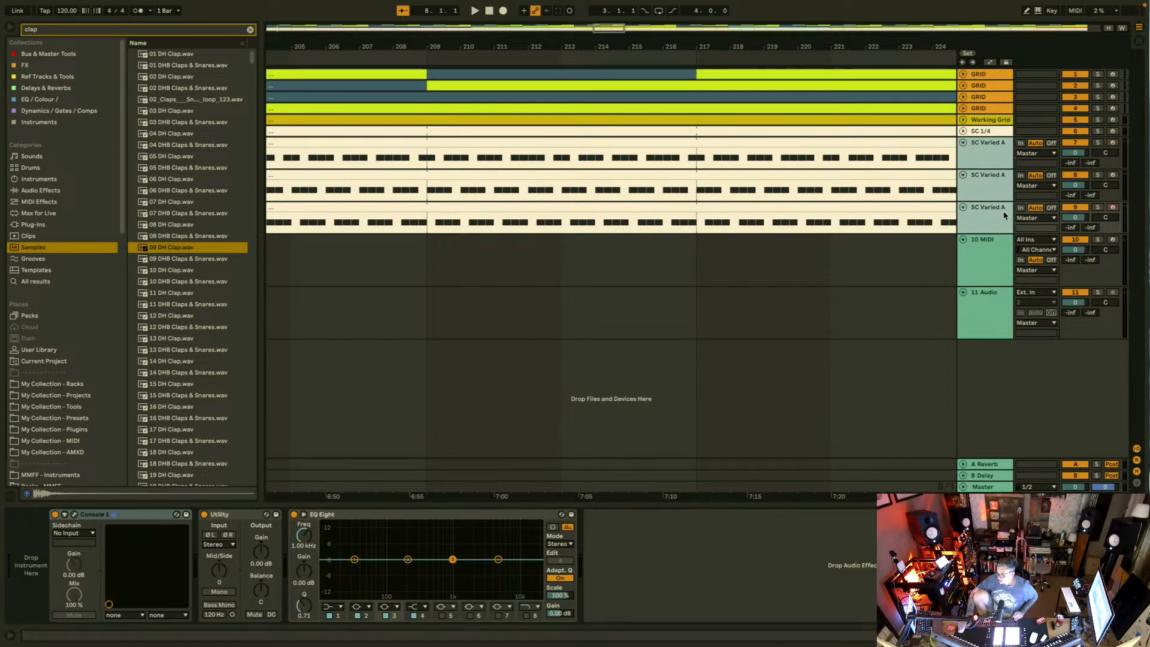
{"action": "left_click", "coordinate": [1020, 144]}
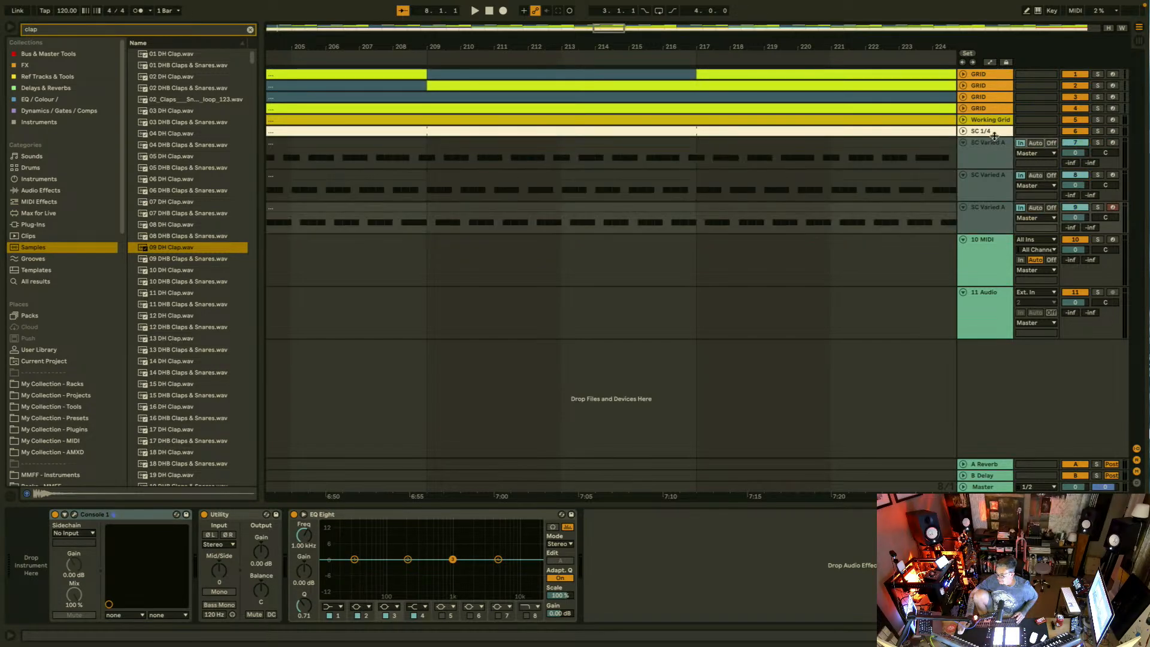
Step: Unfold the SC 1/4 track and route the first SC Varied A track's audio output to SC 1/4
{"action": "left_click_drag", "start_coordinate": [995, 137], "coordinate": [998, 158]}
{"action": "left_click", "coordinate": [1031, 174]}
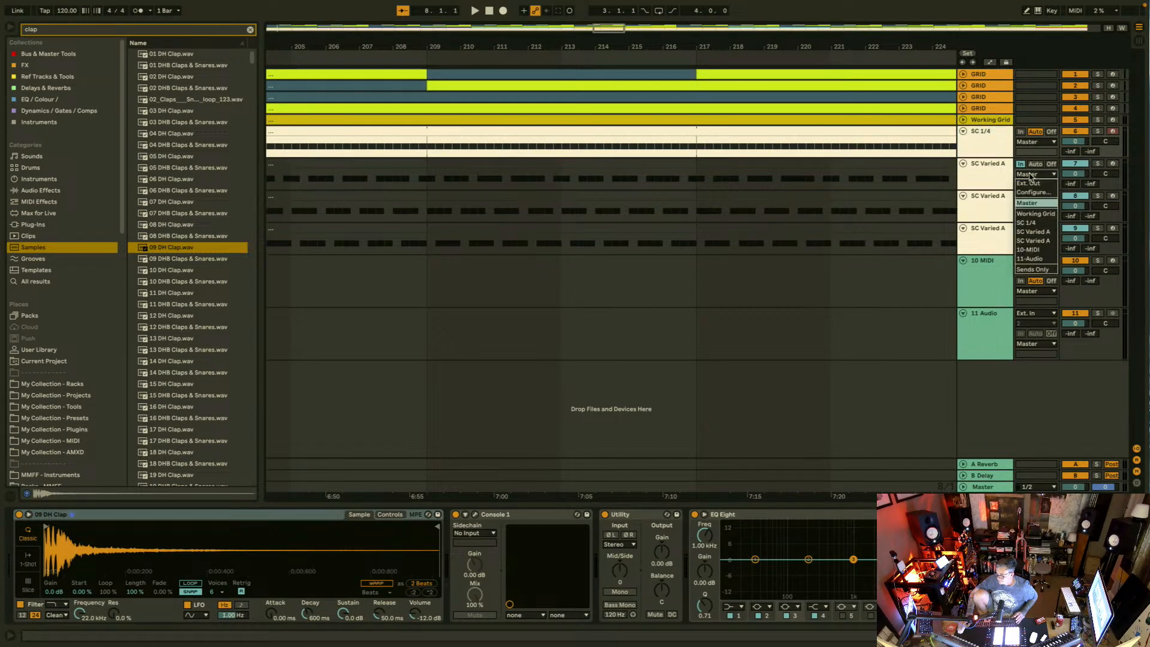
{"action": "left_click", "coordinate": [1038, 222]}
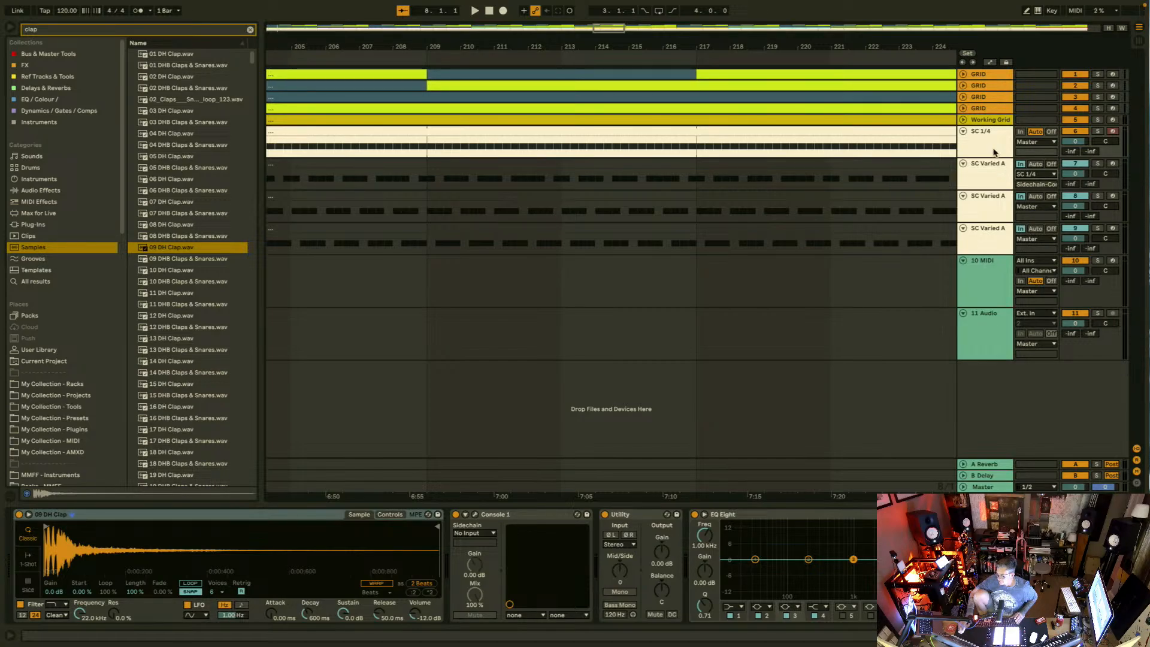
Step: Set the audio output of all four SC tracks to Sends Only
{"action": "left_click", "coordinate": [989, 237]}
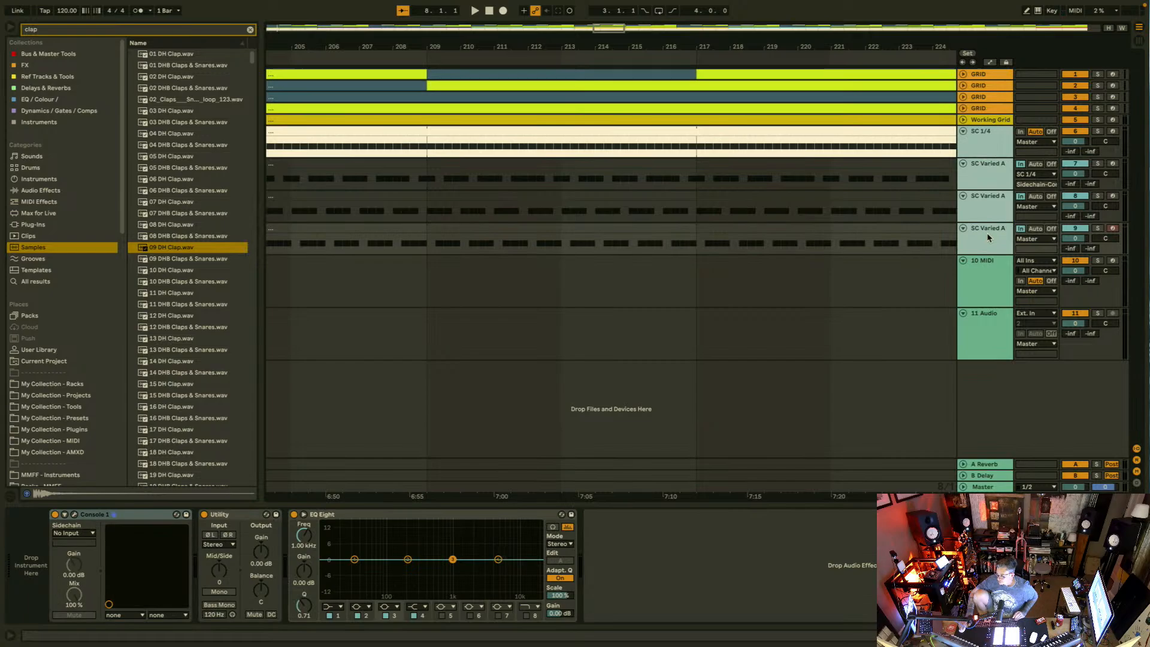
{"action": "left_click", "coordinate": [1045, 240]}
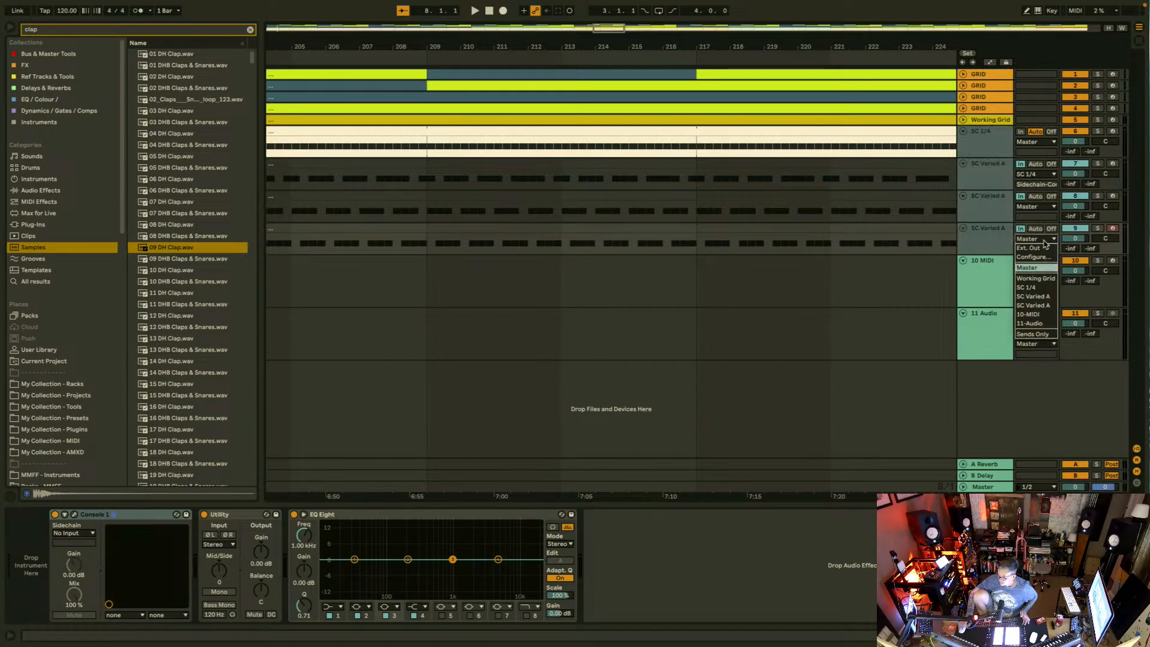
{"action": "left_click", "coordinate": [1039, 336]}
Step: Play the arrangement from bar 1 and inspect the three SC Varied A tracks one after another
{"action": "key", "text": "space"}
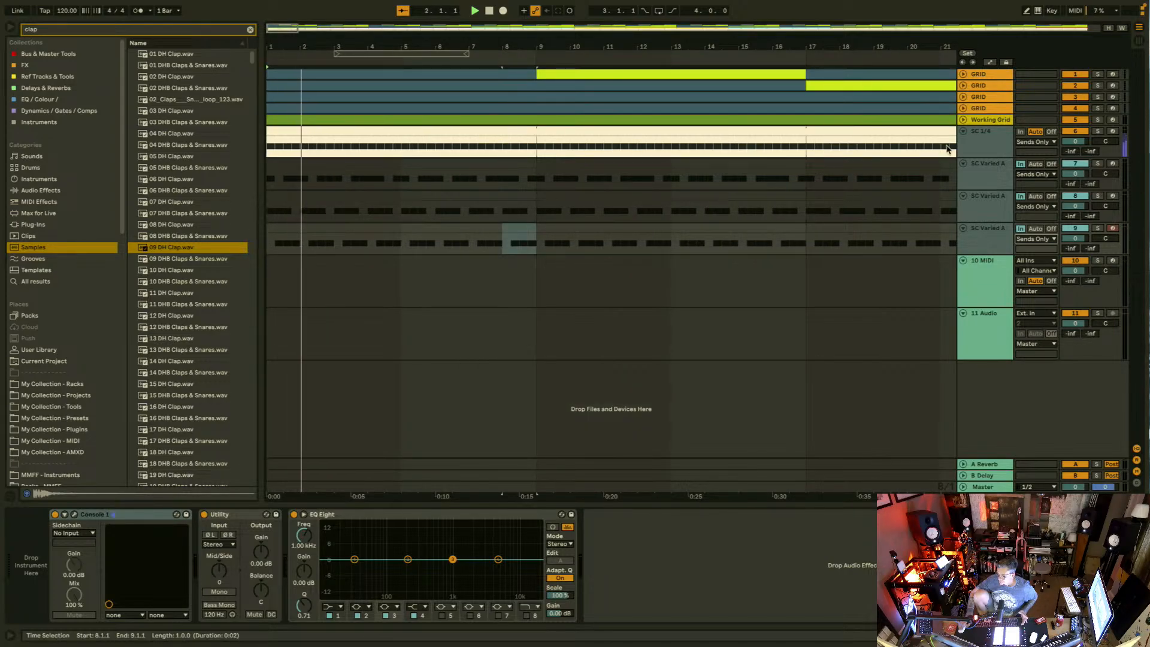
{"action": "left_click", "coordinate": [989, 185]}
{"action": "left_click", "coordinate": [983, 211]}
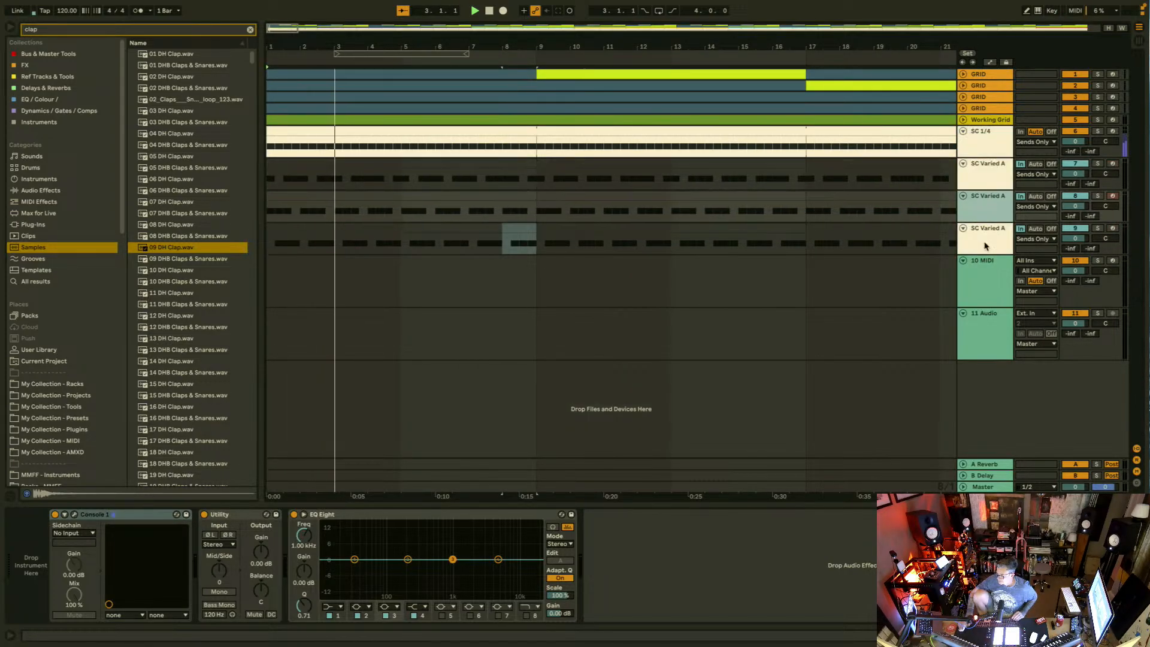
{"action": "left_click", "coordinate": [986, 246]}
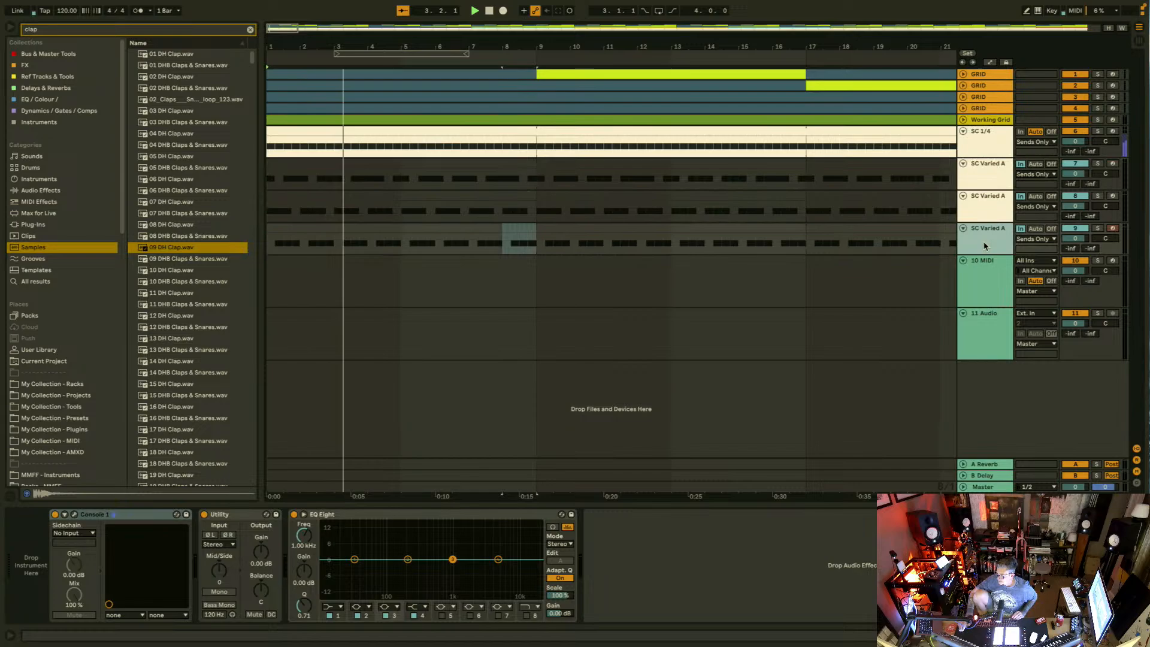
Step: Compare the devices on SC 1/4 and the SC Varied A tracks, and set the three varied tracks' monitoring to Auto
{"action": "left_click", "coordinate": [982, 151]}
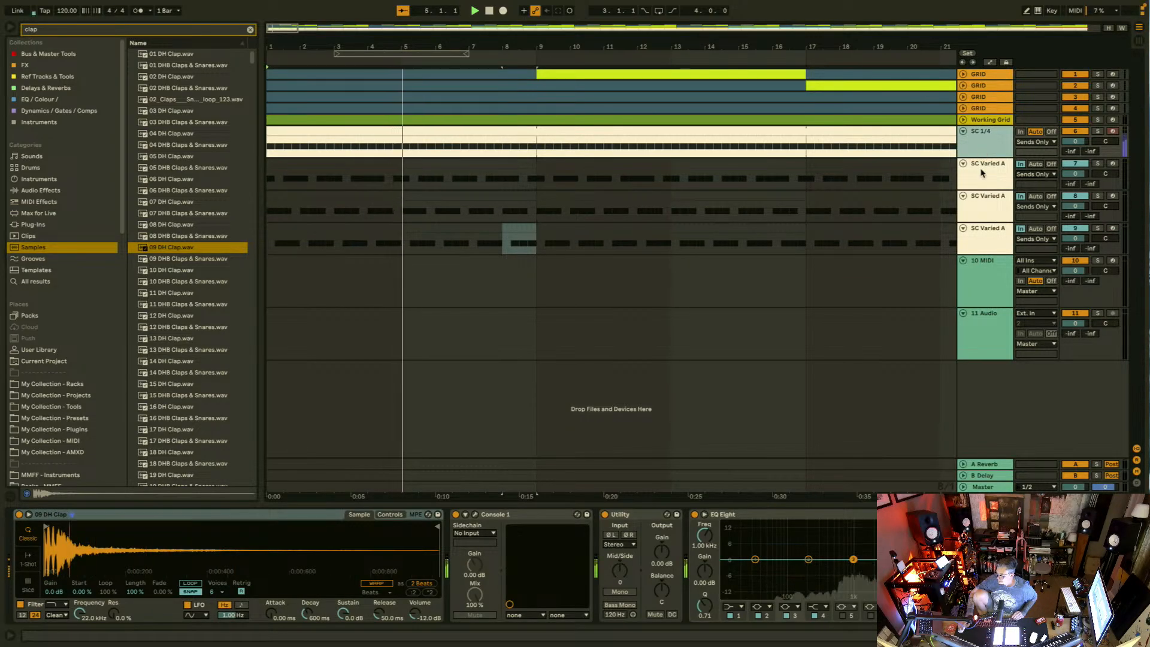
{"action": "left_click", "coordinate": [981, 173]}
{"action": "left_click", "coordinate": [981, 150]}
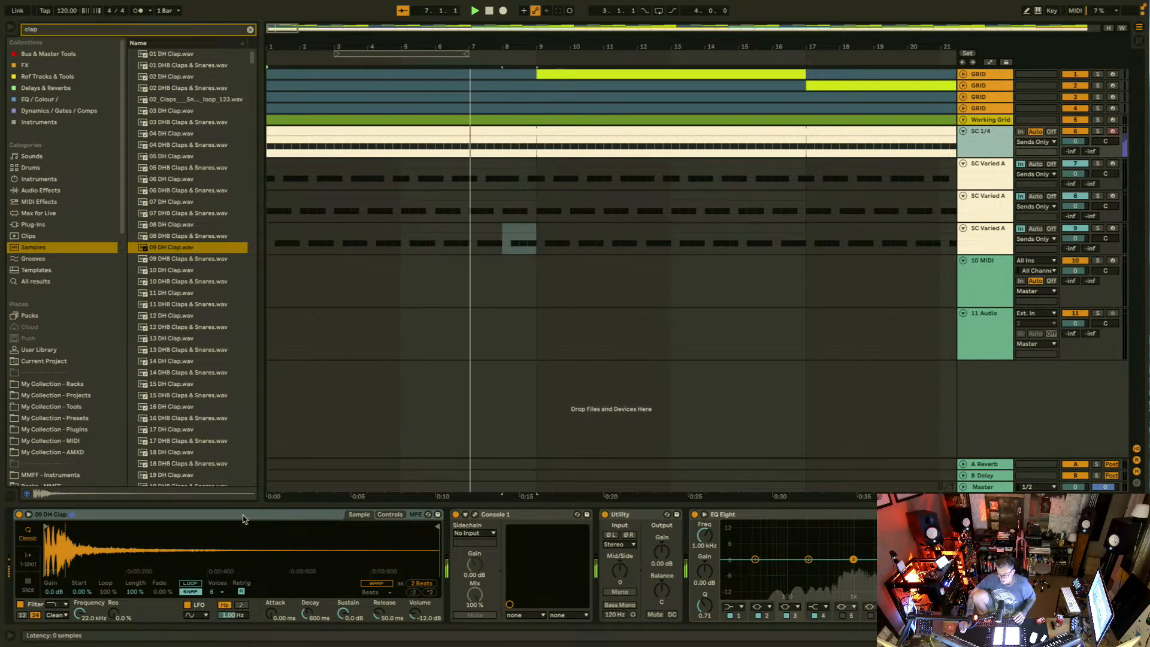
{"action": "left_click", "coordinate": [990, 240]}
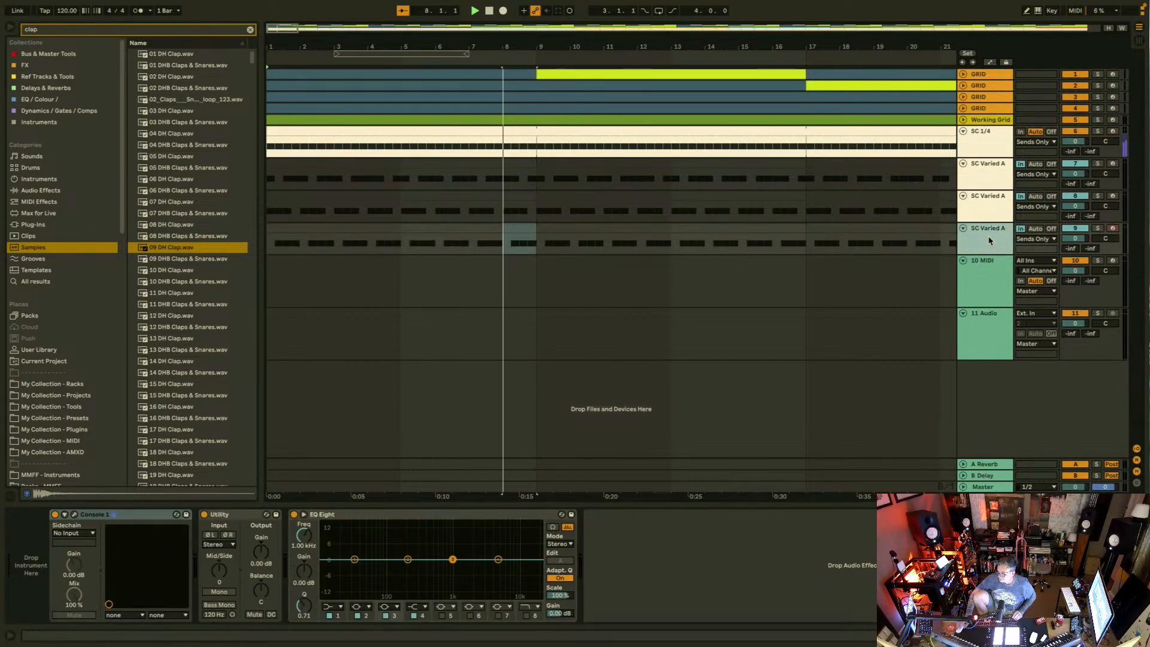
{"action": "left_click", "coordinate": [984, 178], "text": "shift"}
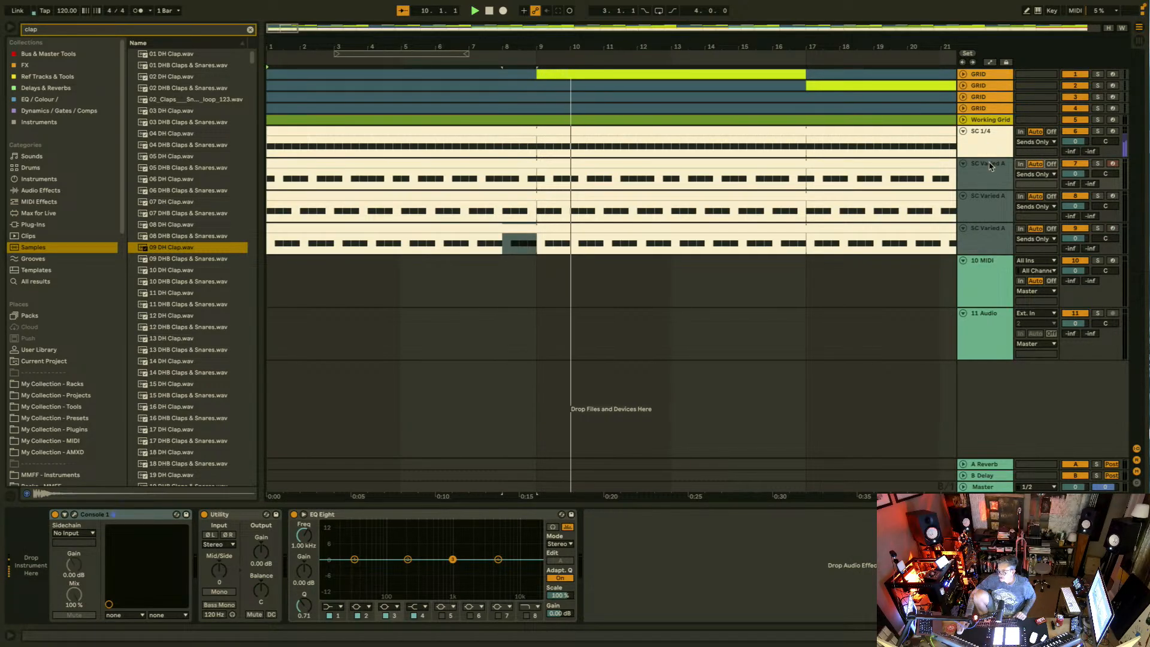
Step: Enlarge the four SC tracks and set the MIDI input of the three SC Varied A tracks to SC 1/4
{"action": "left_click_drag", "start_coordinate": [987, 158], "coordinate": [988, 189]}
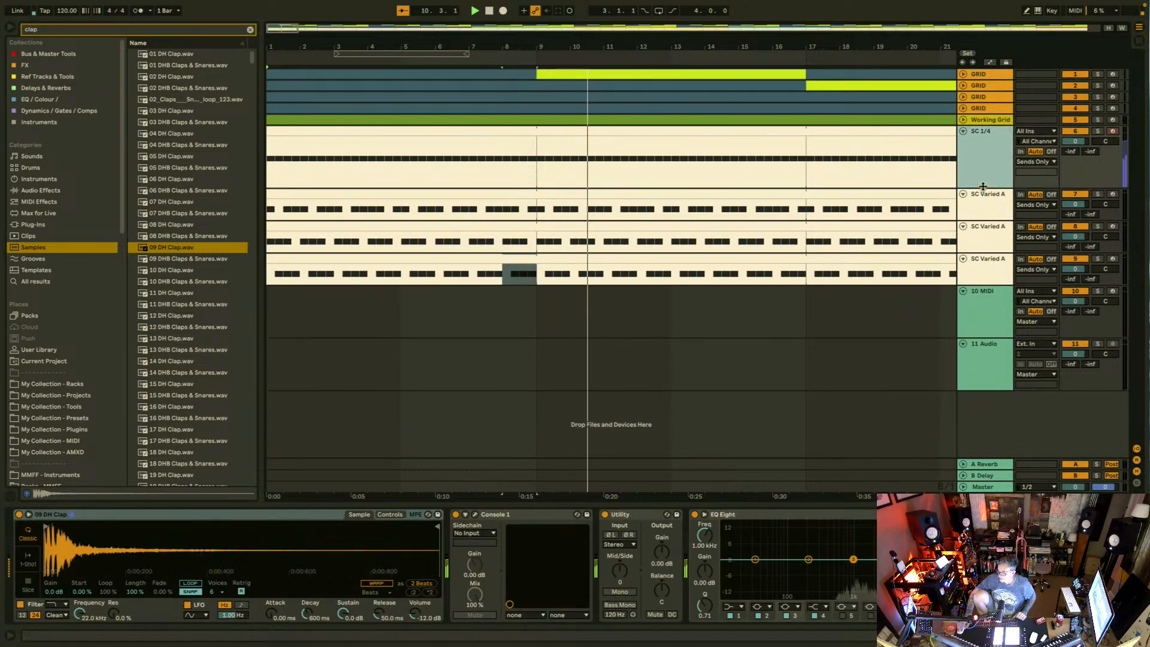
{"action": "left_click", "coordinate": [999, 221]}
{"action": "left_click", "coordinate": [999, 276], "text": "shift"}
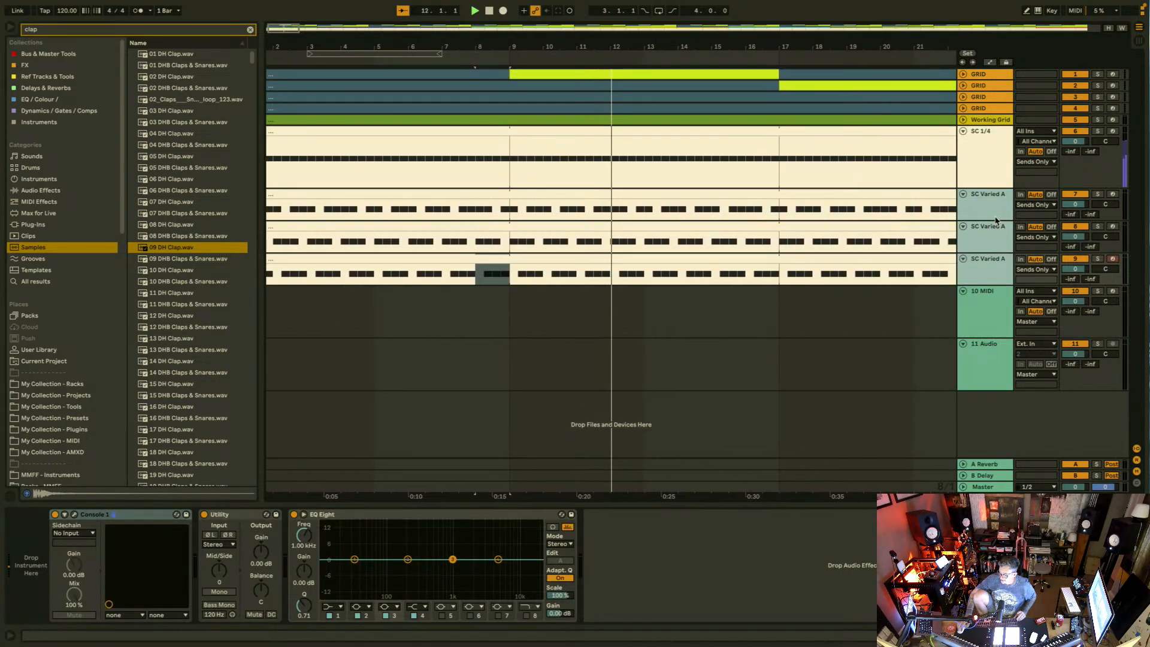
{"action": "mouse_move", "coordinate": [995, 219]}
{"action": "left_mouse_down"}
{"action": "mouse_move", "coordinate": [994, 251]}
{"action": "mouse_move", "coordinate": [994, 239]}
{"action": "left_mouse_up"}
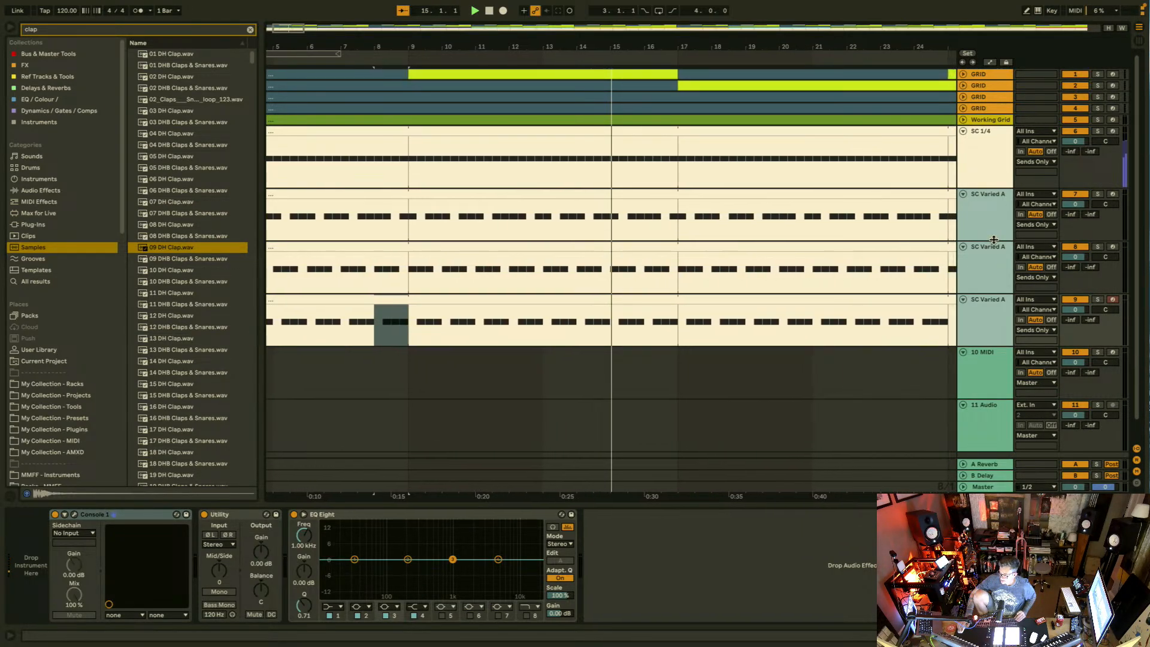
{"action": "left_click", "coordinate": [1031, 194]}
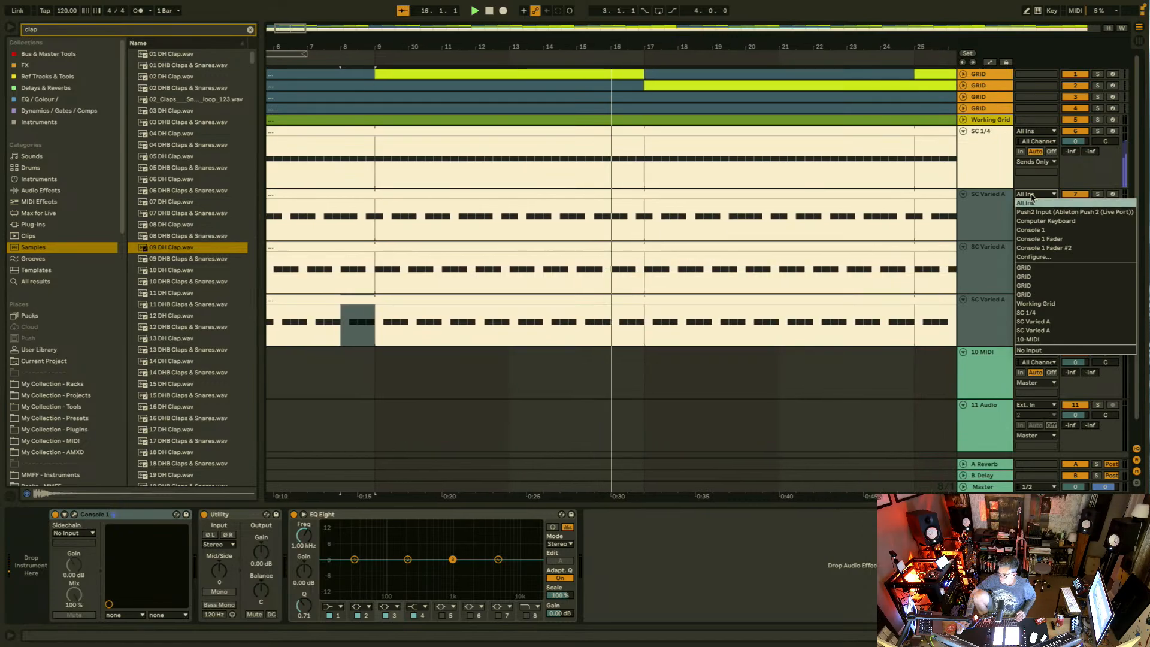
{"action": "left_click", "coordinate": [1035, 312]}
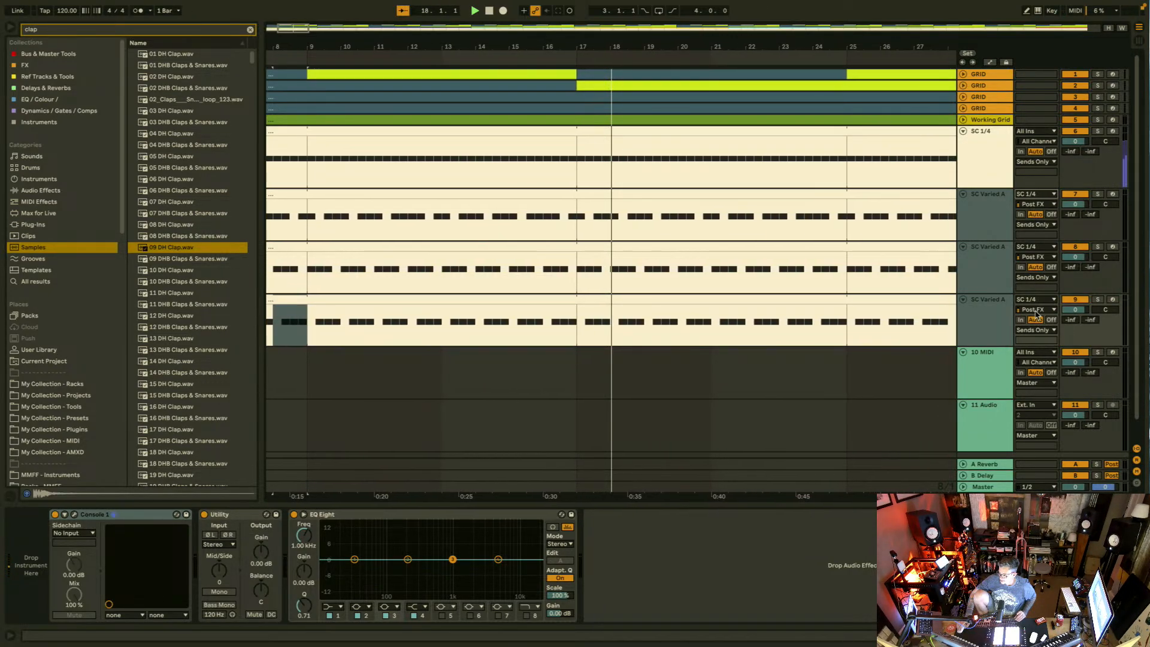
Step: Copy the 09 DH Clap instrument from SC 1/4 and paste it onto each of the three SC Varied A tracks
{"action": "scroll", "coordinate": [974, 308], "scroll_direction": "down", "scroll_amount": 1}
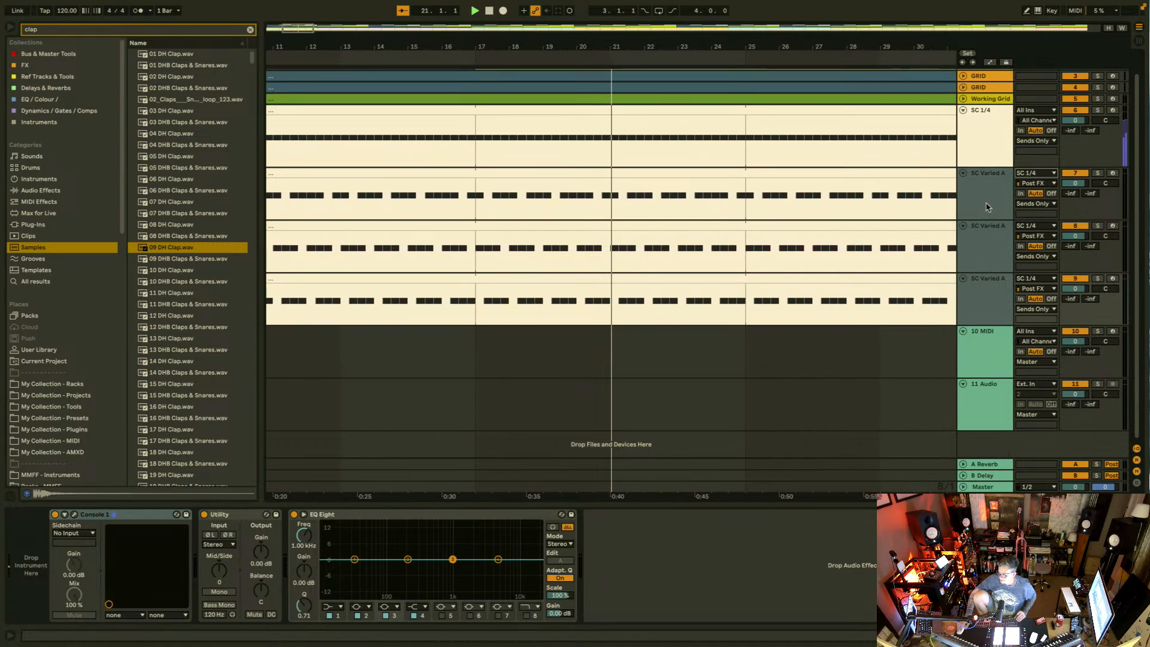
{"action": "left_click", "coordinate": [979, 160]}
{"action": "left_click", "coordinate": [204, 515]}
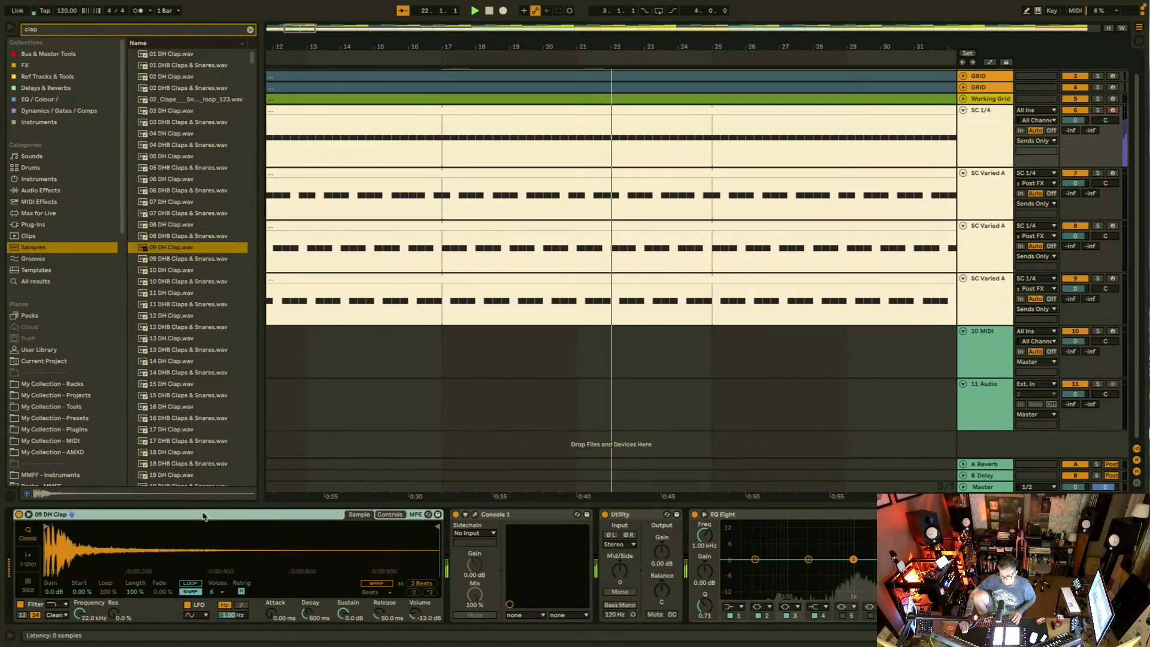
{"action": "left_click", "coordinate": [999, 190]}
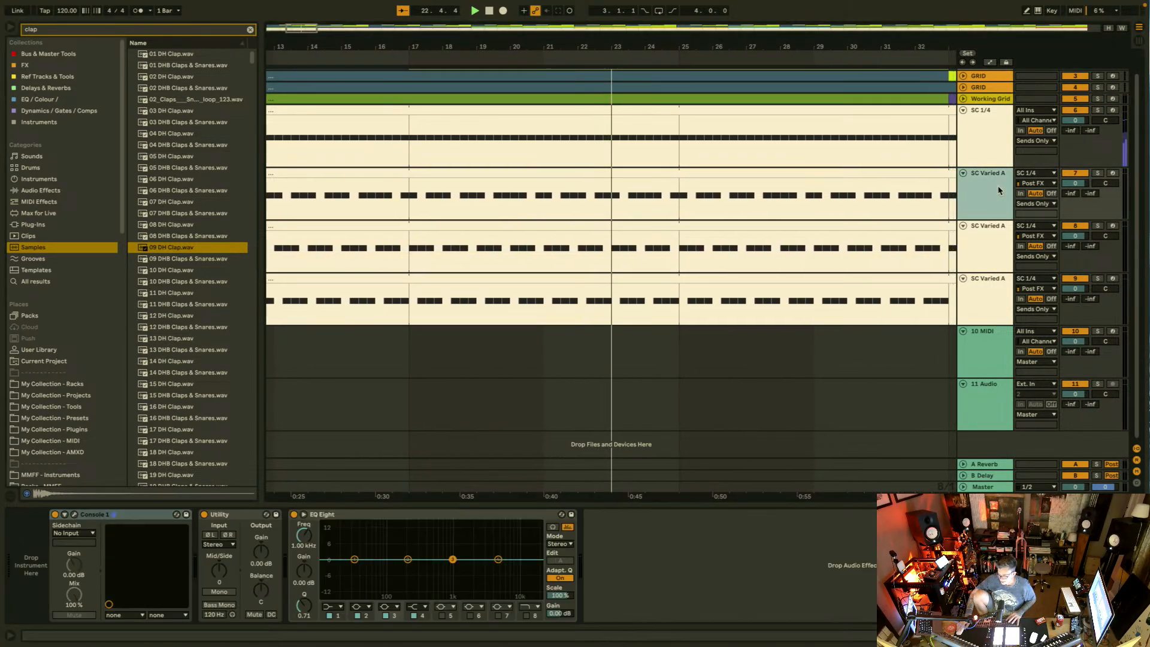
{"action": "left_click", "coordinate": [150, 518]}
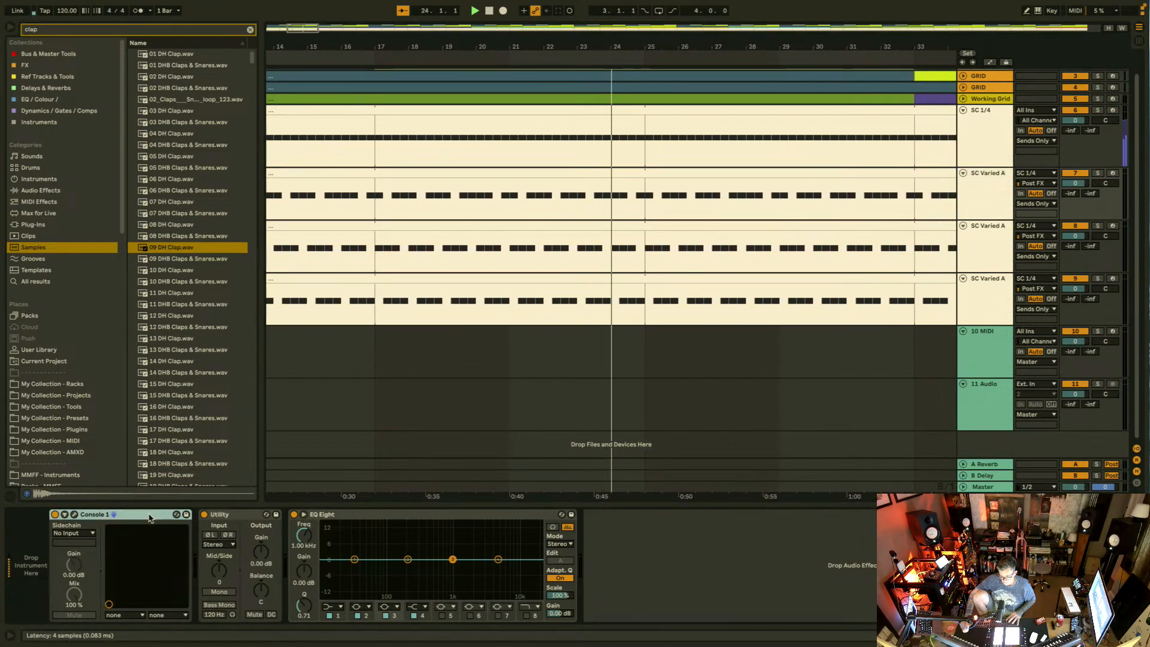
{"action": "key", "text": "super+v"}
{"action": "left_click", "coordinate": [997, 244]}
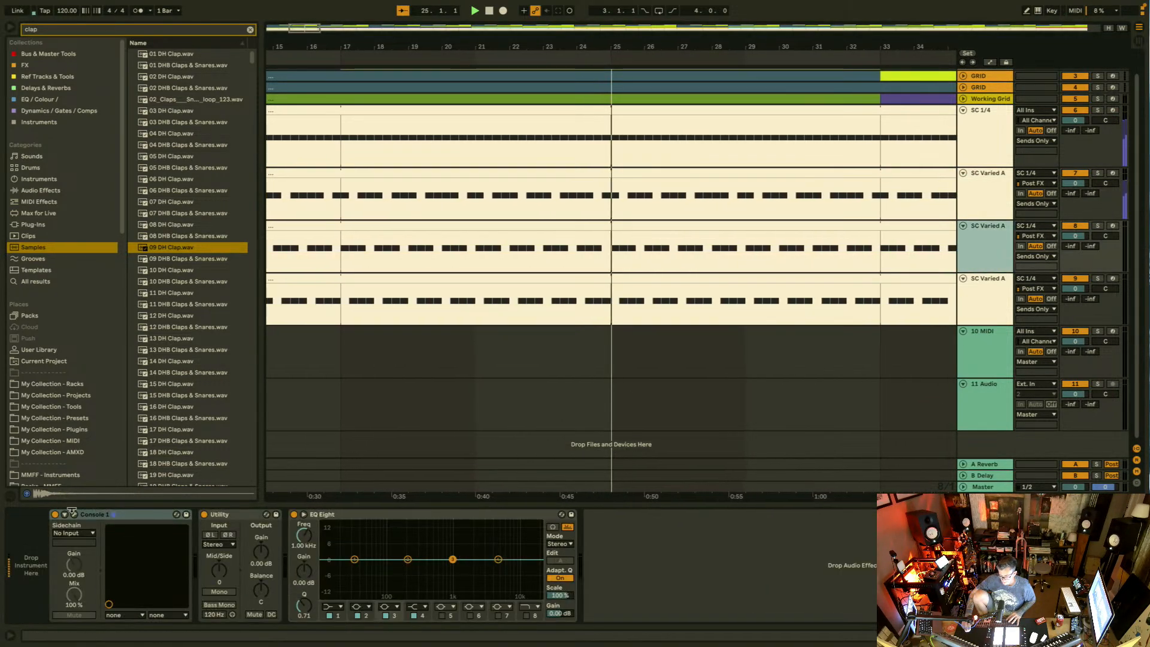
{"action": "left_click", "coordinate": [72, 513]}
{"action": "key", "text": "super+v"}
{"action": "left_click", "coordinate": [986, 310]}
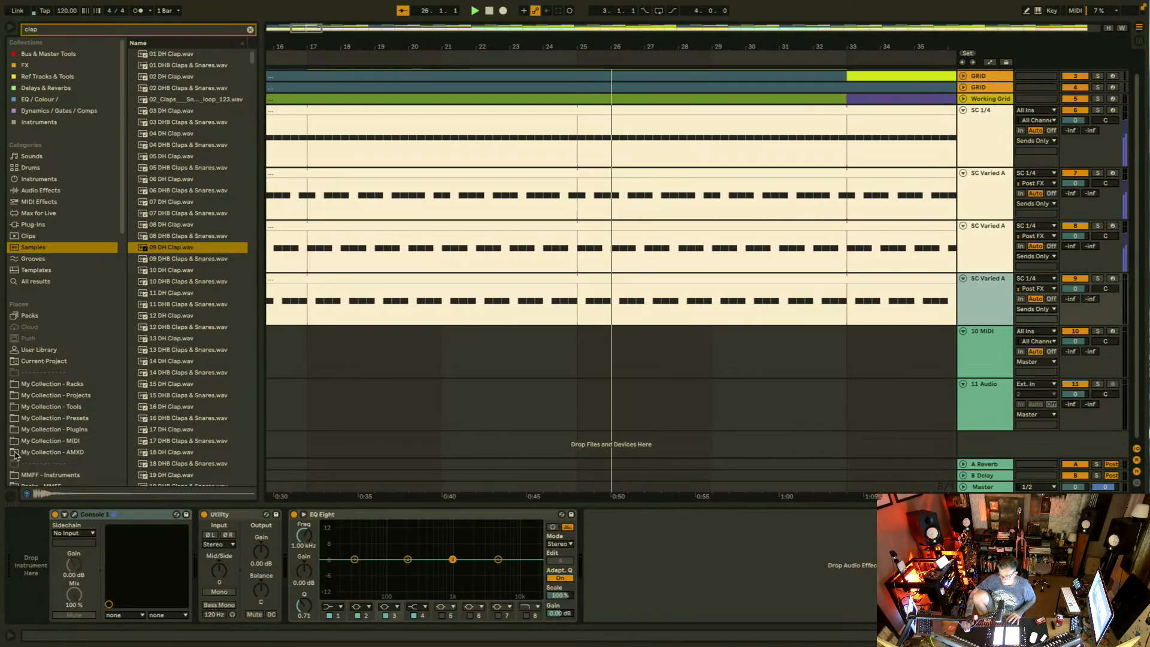
{"action": "left_click", "coordinate": [127, 517]}
{"action": "key", "text": "super+v"}
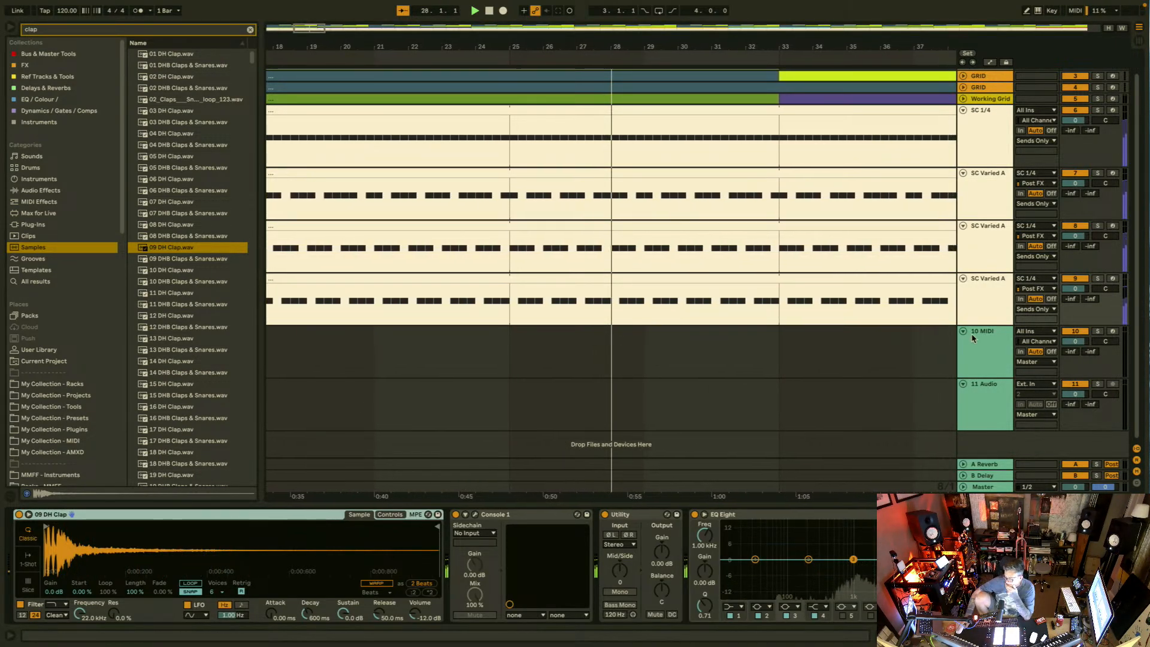
{"action": "left_click", "coordinate": [980, 296]}
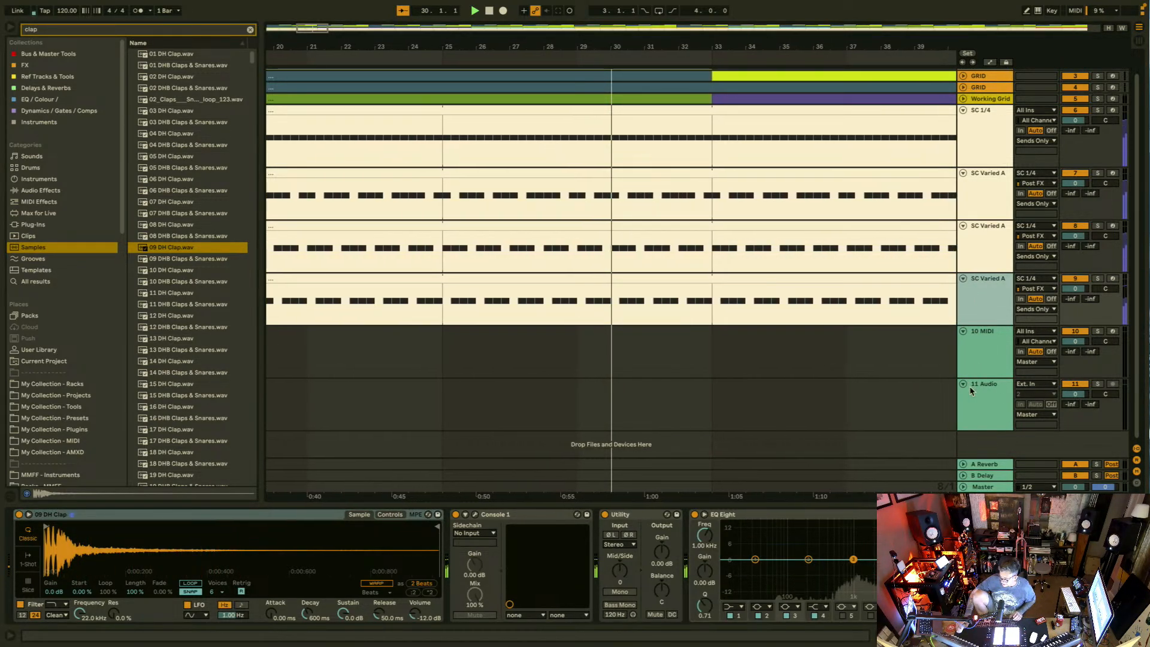
Step: Delete the 11 Audio and 10 MIDI tracks, and undo the deletion of 10 MIDI
{"action": "left_click", "coordinate": [975, 407]}
{"action": "left_click", "coordinate": [987, 363]}
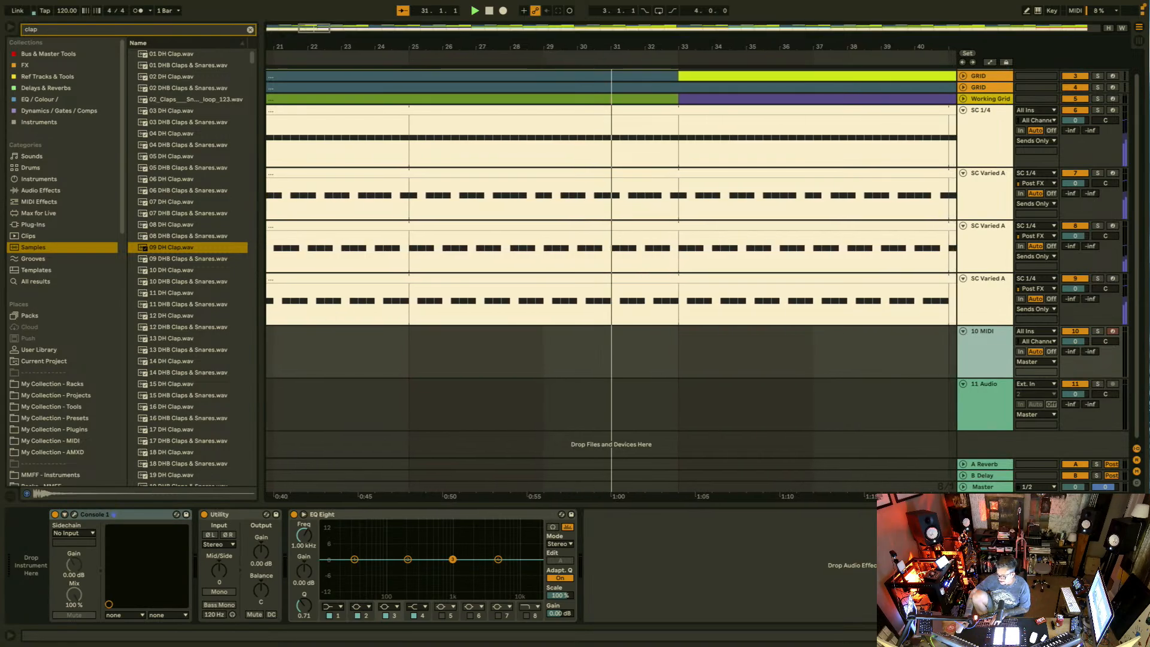
{"action": "key", "text": "Delete"}
{"action": "key", "text": "Delete"}
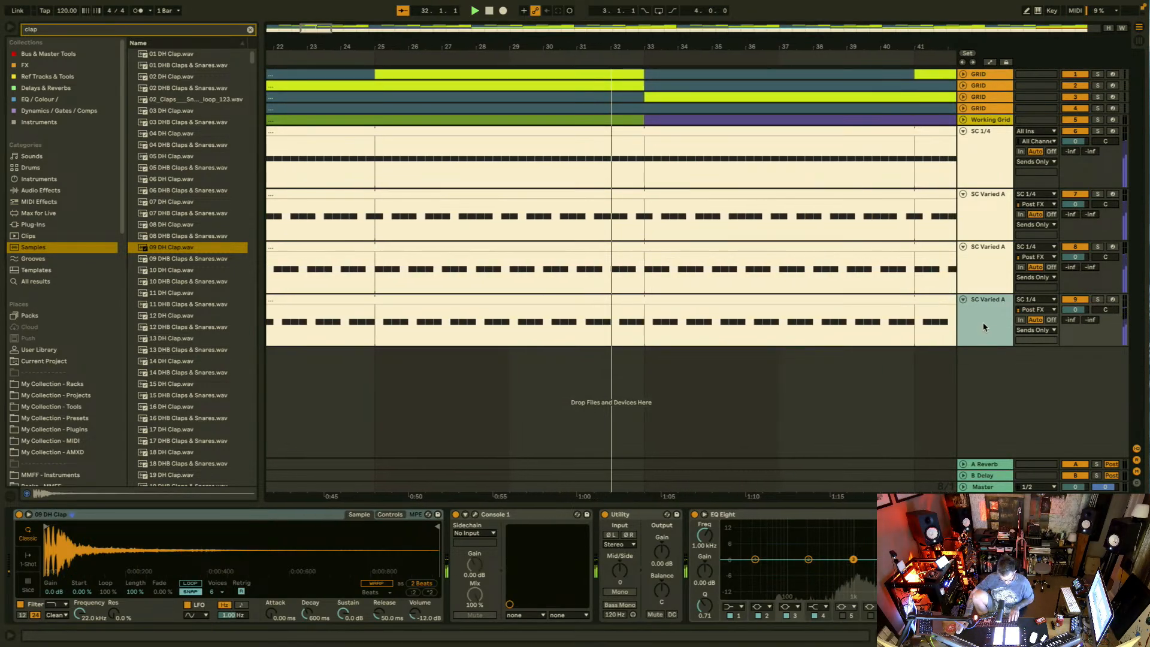
{"action": "key", "text": "ctrl+z"}
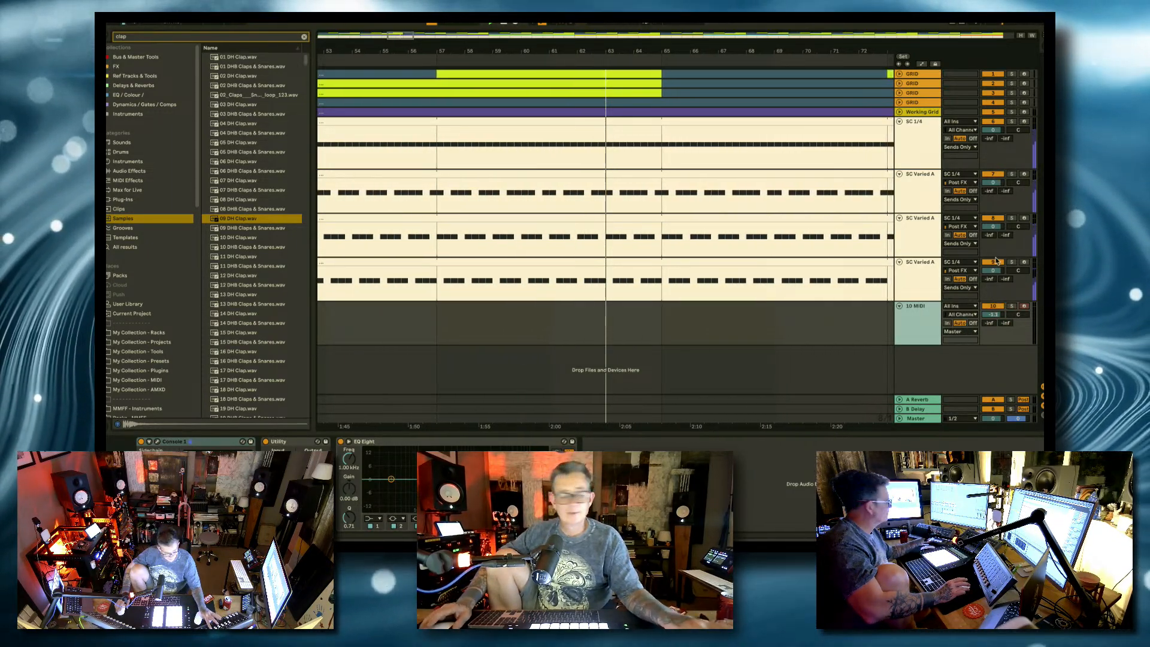
Step: Reset the 10 MIDI track's volume to 0 dB
{"action": "double_click", "coordinate": [992, 315]}
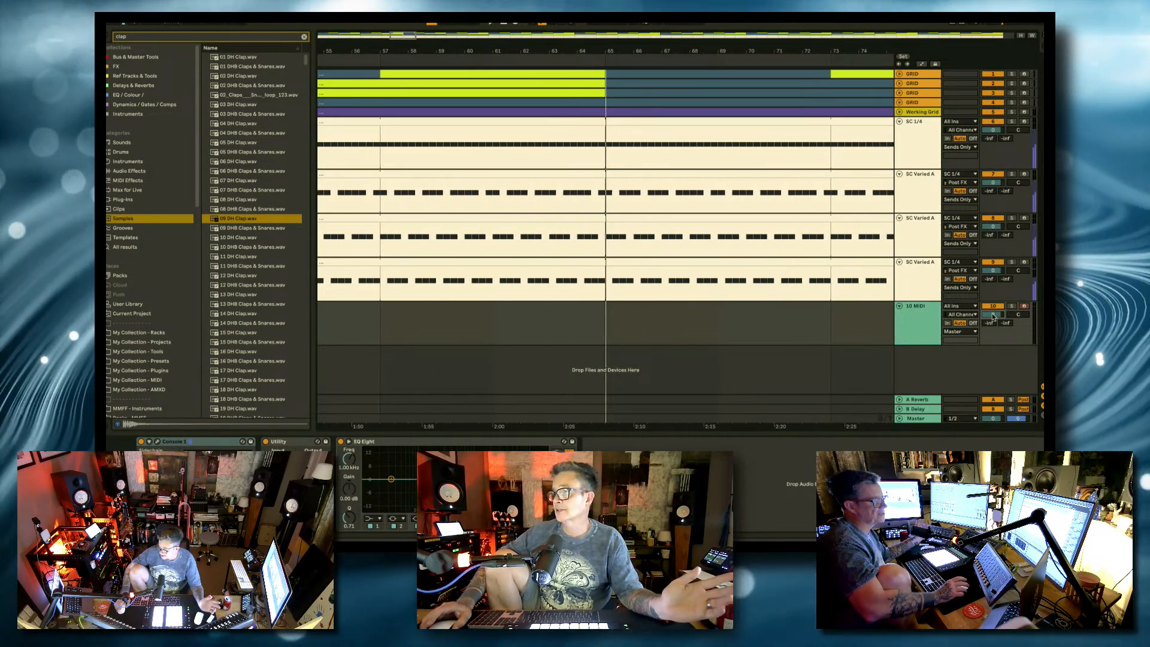
{"action": "left_click", "coordinate": [926, 313]}
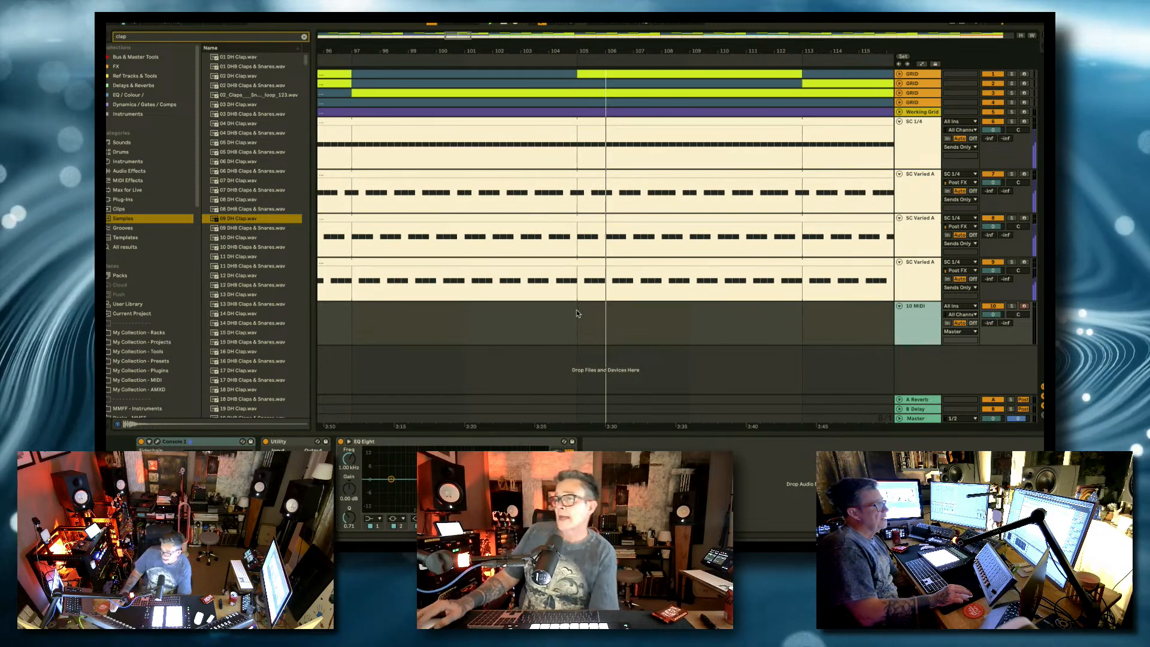
Step: Select everything in the arrangement and shift it 16 bars later so all clips start at bar 17
{"action": "left_click", "coordinate": [579, 308]}
{"action": "scroll", "coordinate": [580, 308], "scroll_direction": "left", "scroll_amount": 15}
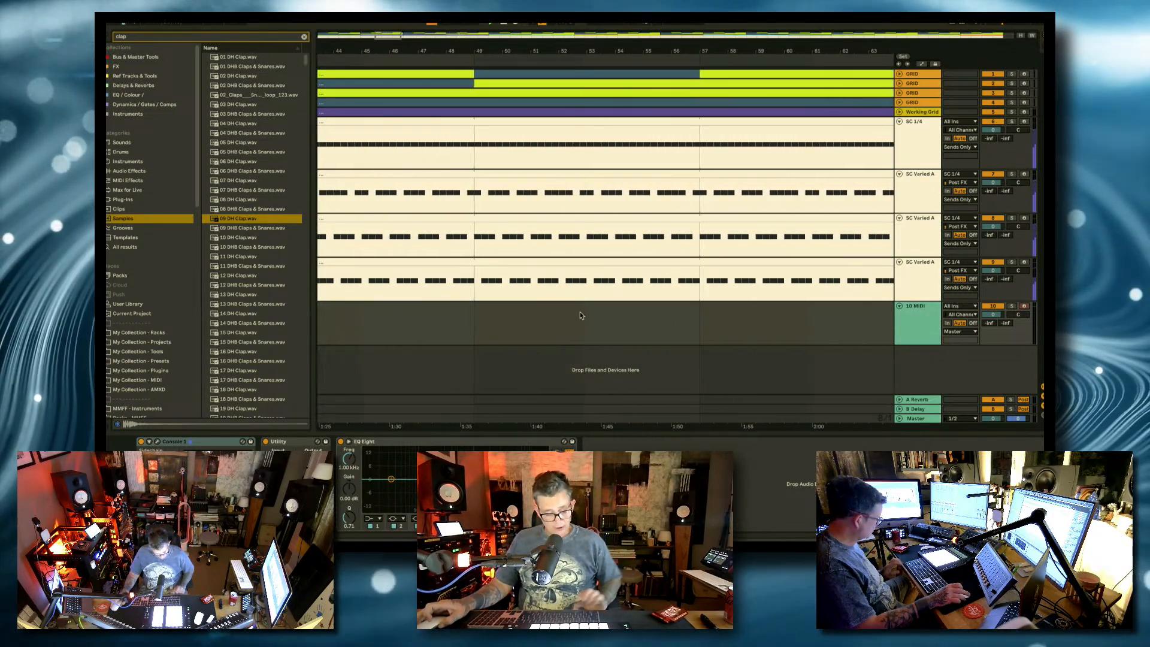
{"action": "scroll", "coordinate": [586, 318], "scroll_direction": "up", "scroll_amount": 4}
{"action": "scroll", "coordinate": [586, 321], "scroll_direction": "down", "scroll_amount": 10}
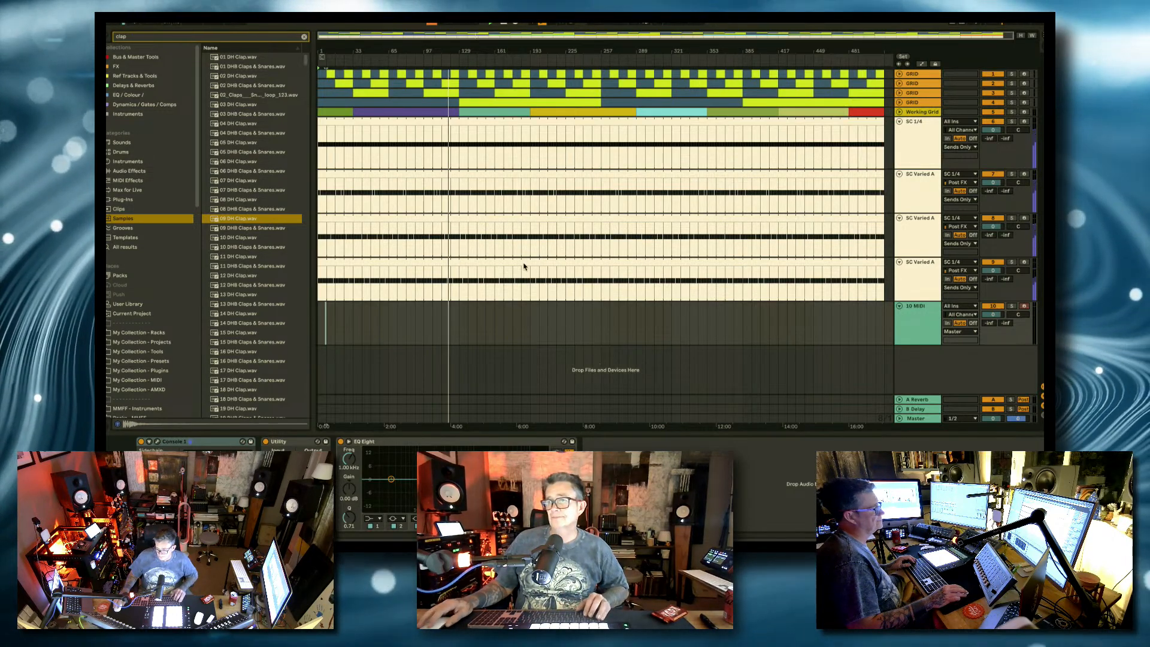
{"action": "left_click", "coordinate": [524, 263]}
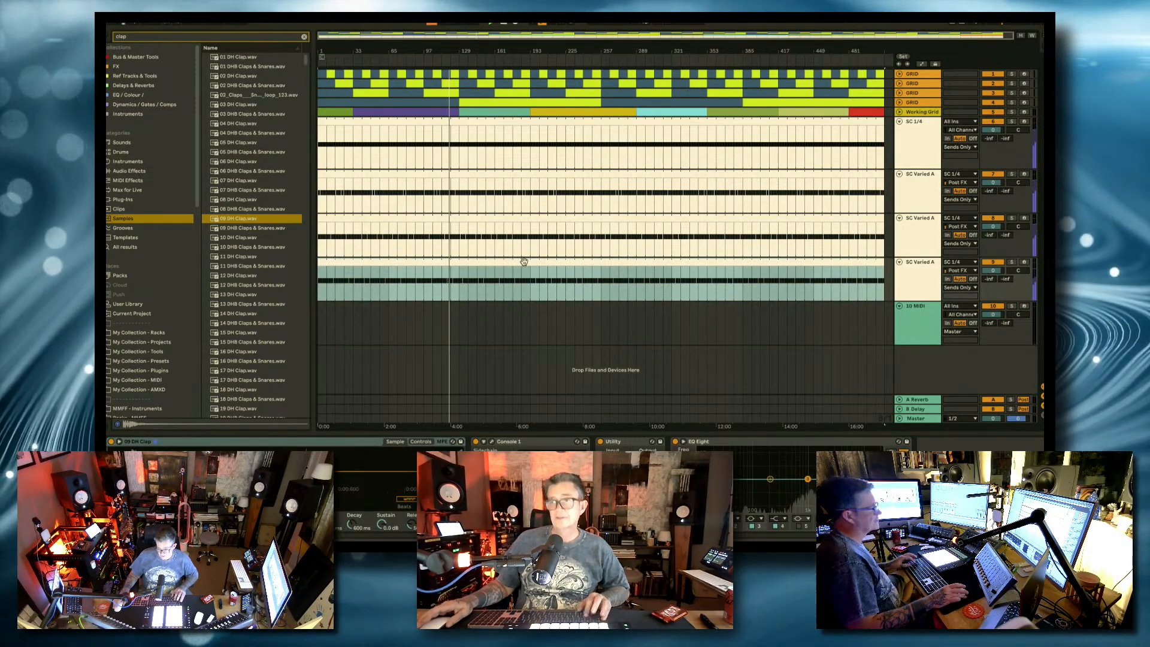
{"action": "key", "text": "ctrl+a"}
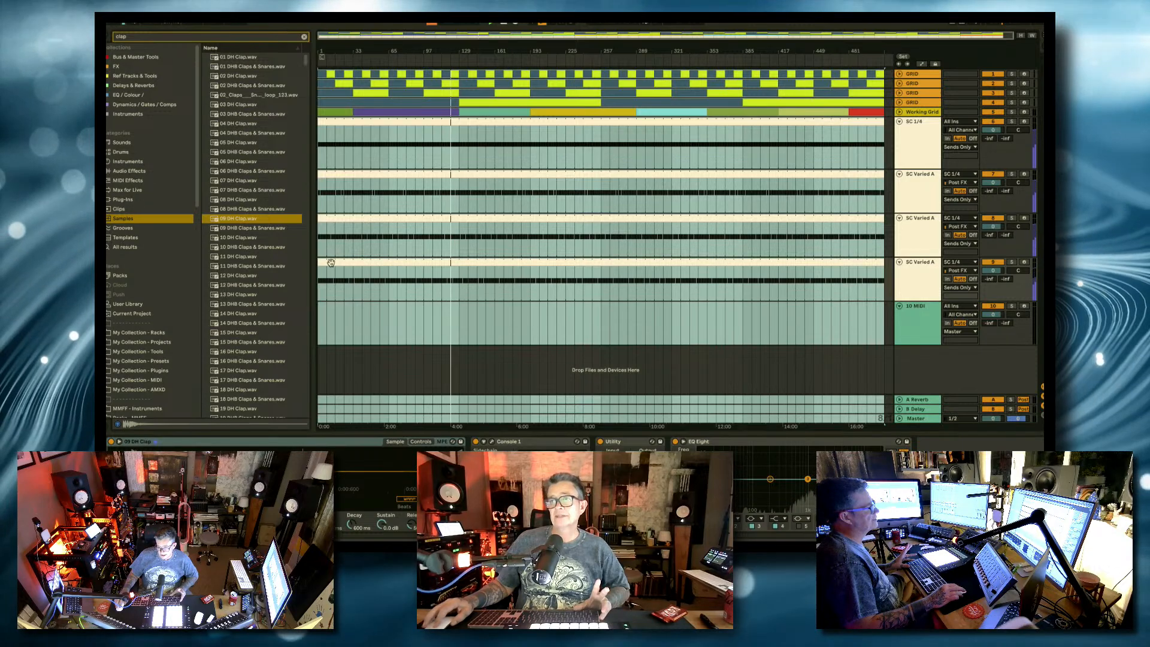
{"action": "left_click_drag", "start_coordinate": [331, 263], "coordinate": [352, 262]}
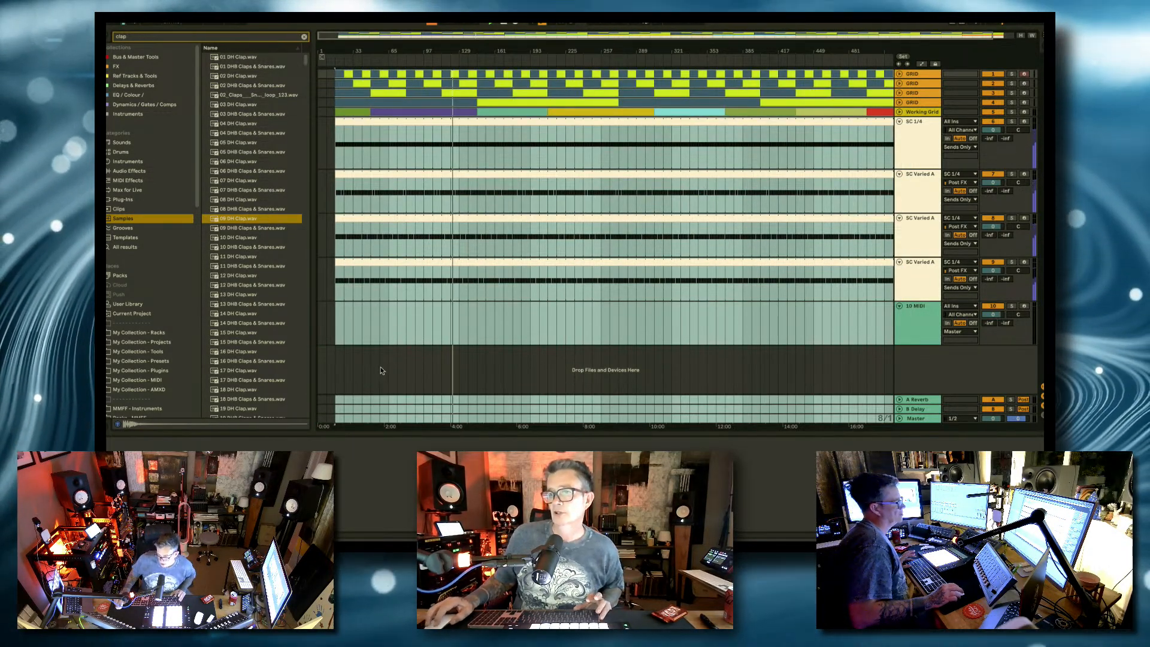
{"action": "left_click", "coordinate": [379, 323]}
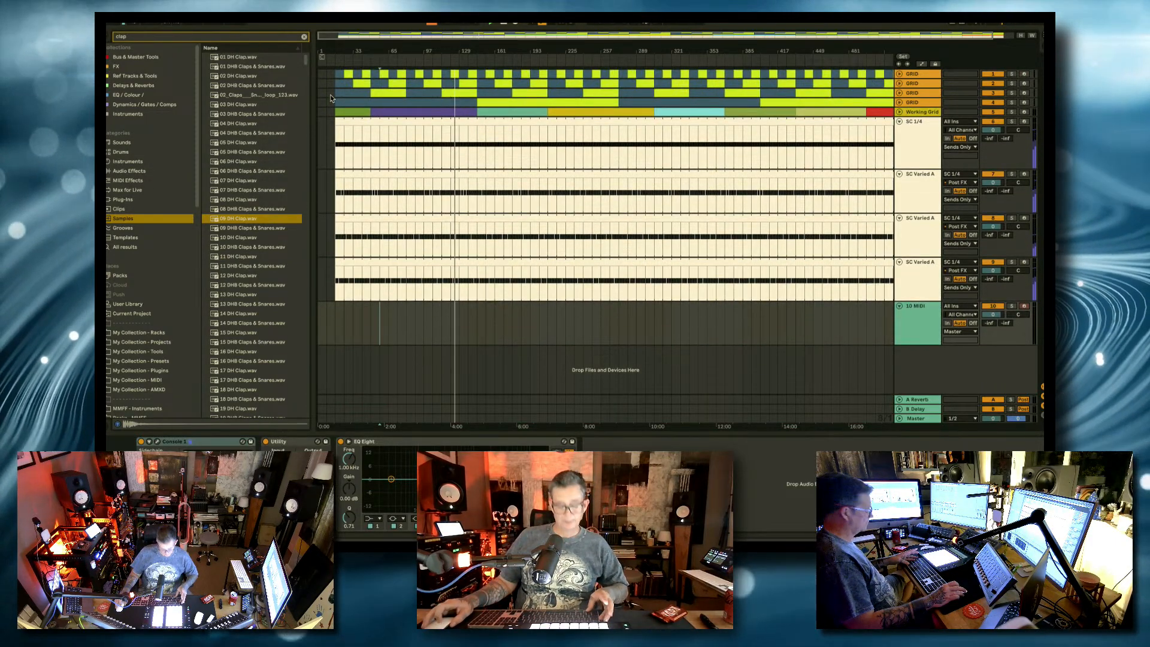
Step: Add a locator named START at bar 17, where the clips begin
{"action": "scroll", "coordinate": [332, 102], "scroll_direction": "up", "scroll_amount": 5}
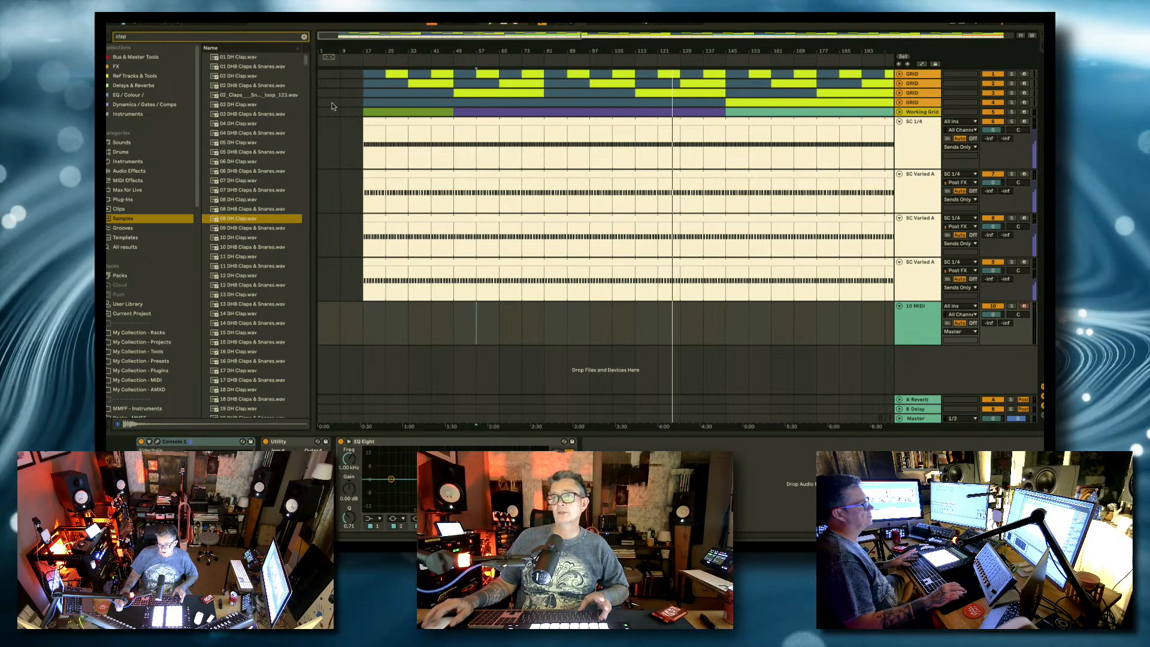
{"action": "scroll", "coordinate": [333, 106], "scroll_direction": "up", "scroll_amount": 2}
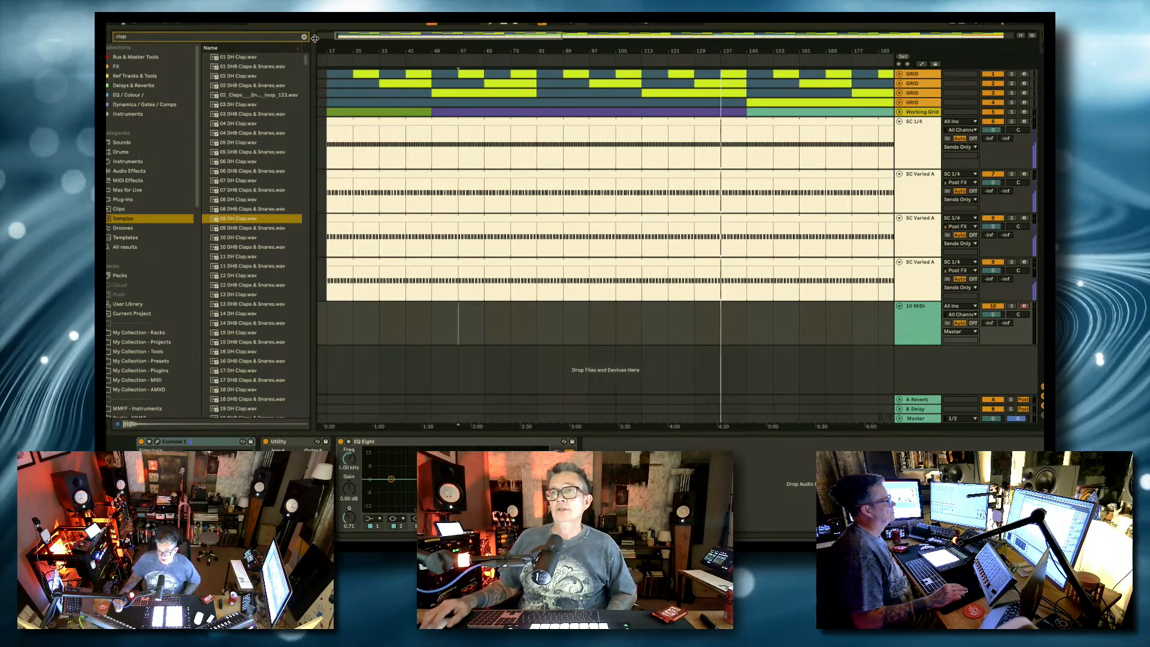
{"action": "scroll", "coordinate": [342, 69], "scroll_direction": "left", "scroll_amount": 3}
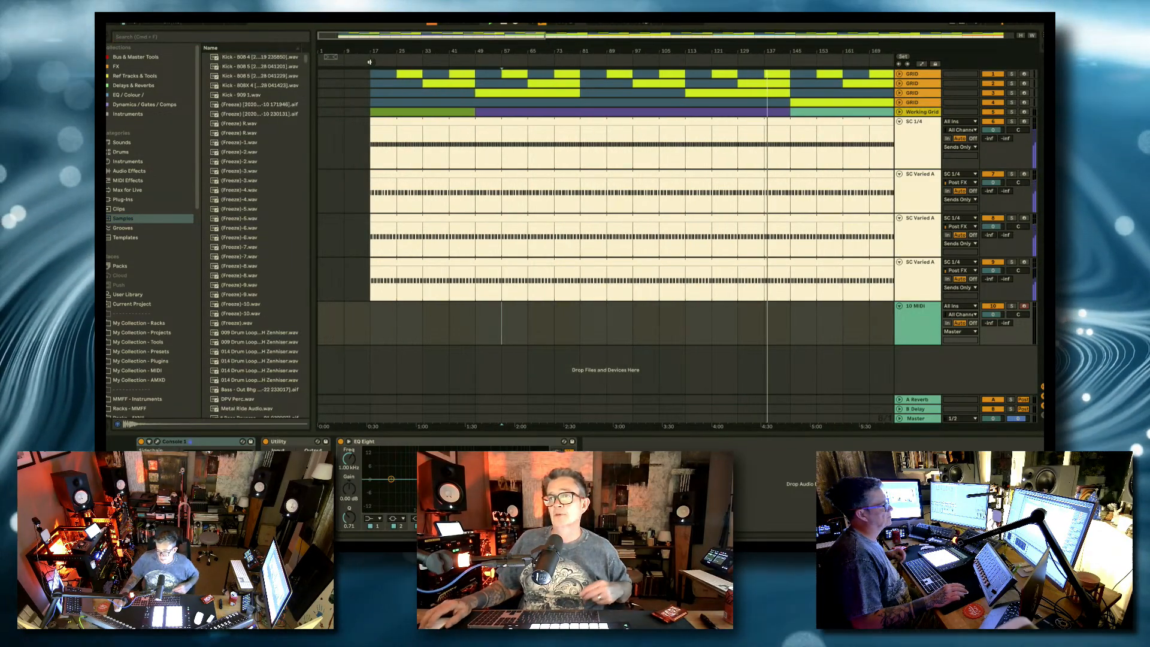
{"action": "right_click", "coordinate": [370, 62]}
{"action": "left_click", "coordinate": [387, 86]}
{"action": "type", "text": "START"}
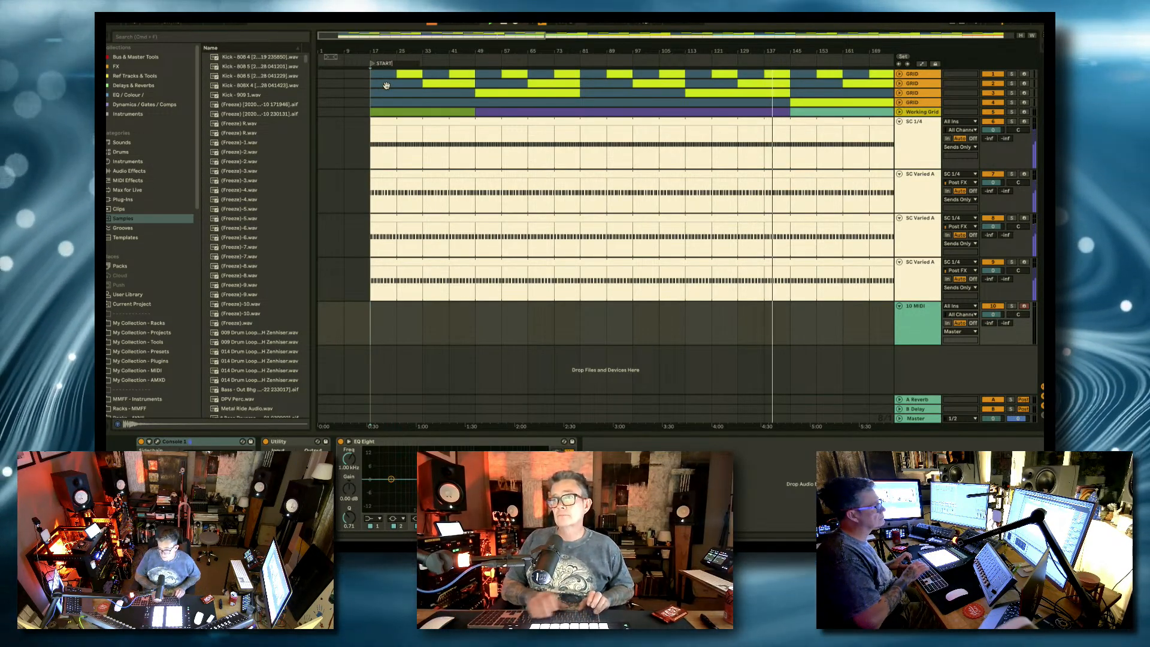
{"action": "key", "text": "Return"}
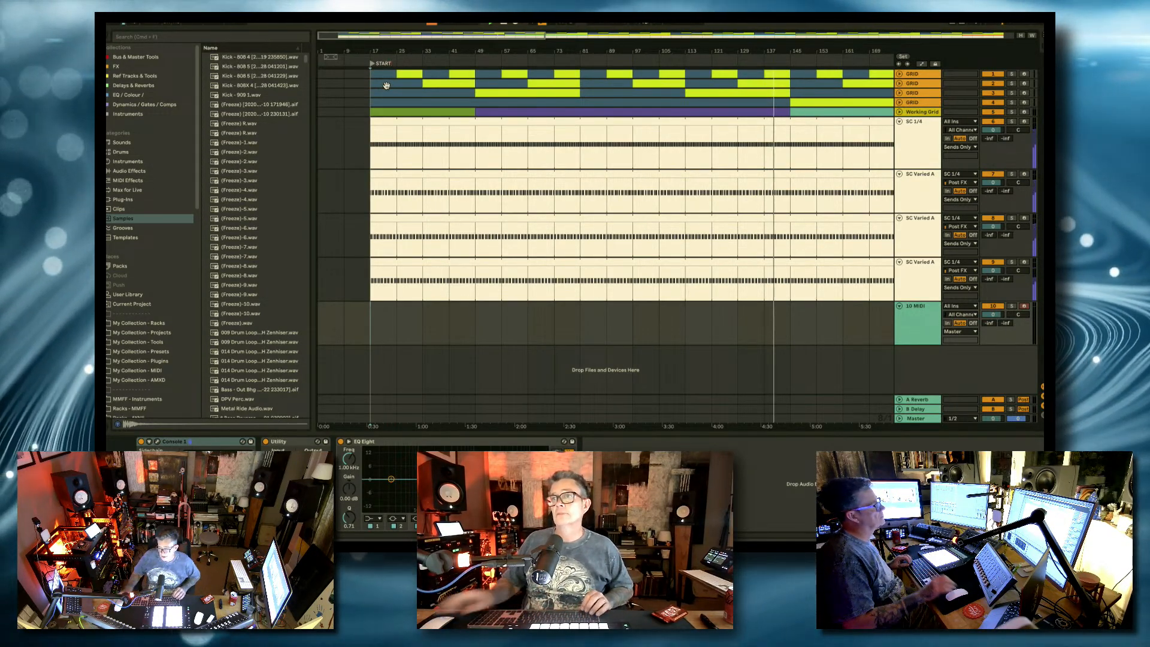
Step: Add a locator named END at bar 529, where the clips end
{"action": "scroll", "coordinate": [566, 156], "scroll_direction": "right", "scroll_amount": 20}
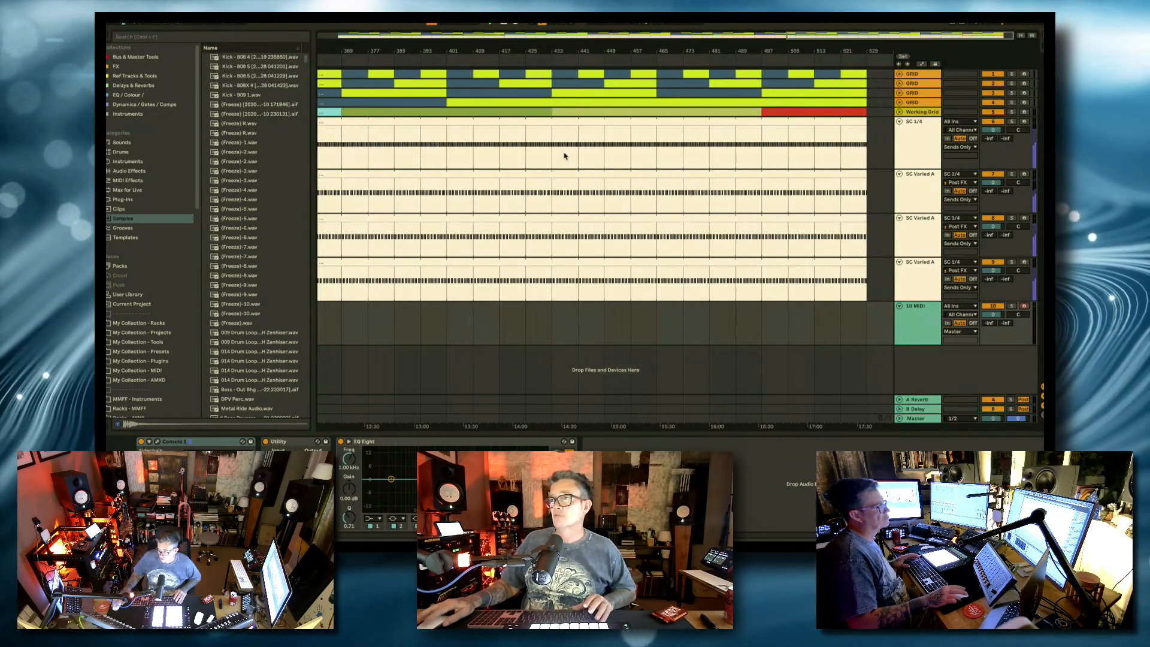
{"action": "right_click", "coordinate": [868, 62]}
{"action": "left_click", "coordinate": [882, 90]}
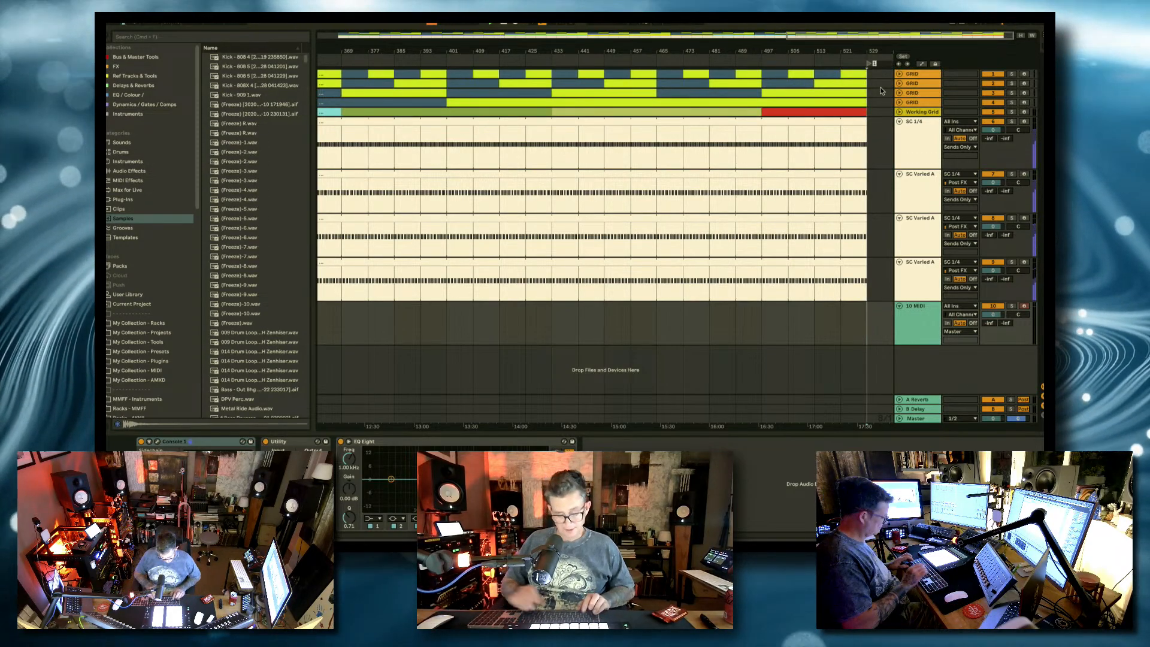
{"action": "type", "text": "END"}
{"action": "key", "text": "Return"}
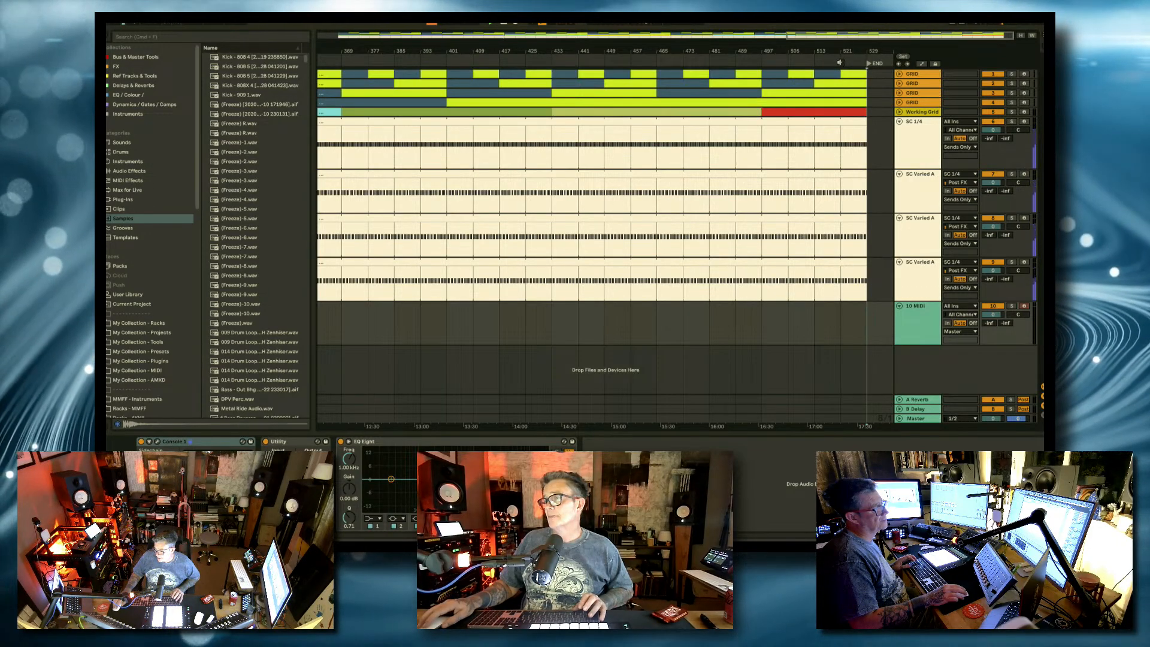
Step: Add a locator named FX TAIL END and place it at bar 545, 16 bars after END
{"action": "right_click", "coordinate": [843, 64]}
{"action": "left_click", "coordinate": [853, 88]}
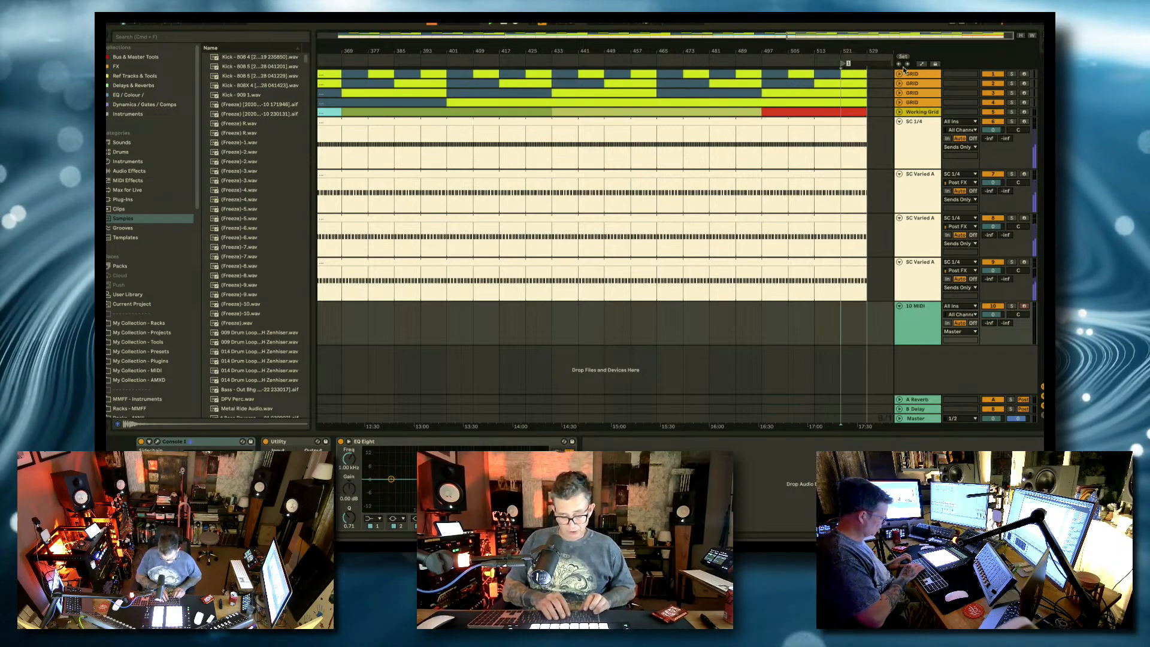
{"action": "type", "text": "TAIL END"}
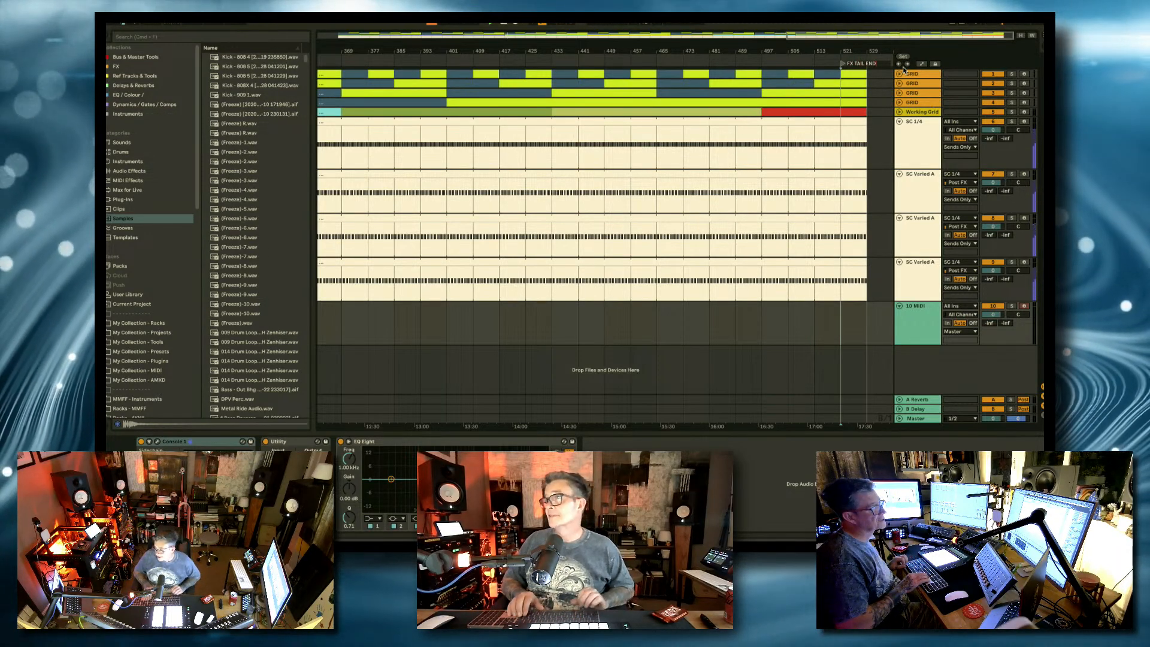
{"action": "key", "text": "Return"}
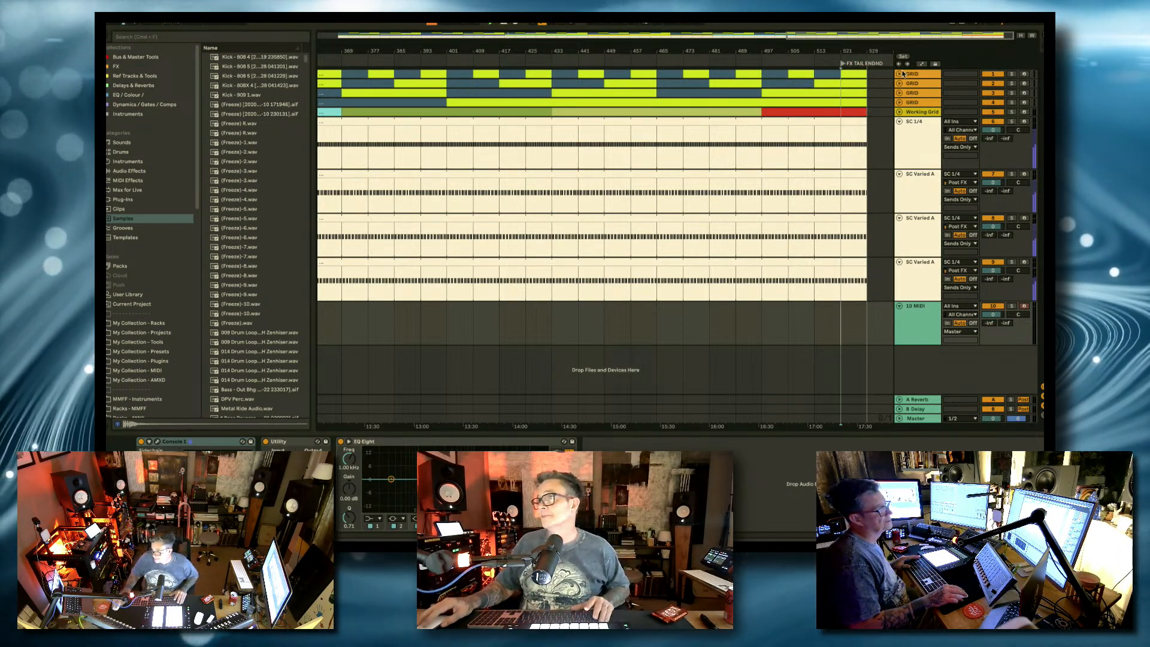
{"action": "mouse_move", "coordinate": [844, 67]}
{"action": "left_mouse_down"}
{"action": "mouse_move", "coordinate": [895, 67]}
{"action": "mouse_move", "coordinate": [829, 67]}
{"action": "mouse_move", "coordinate": [856, 68]}
{"action": "left_mouse_up"}
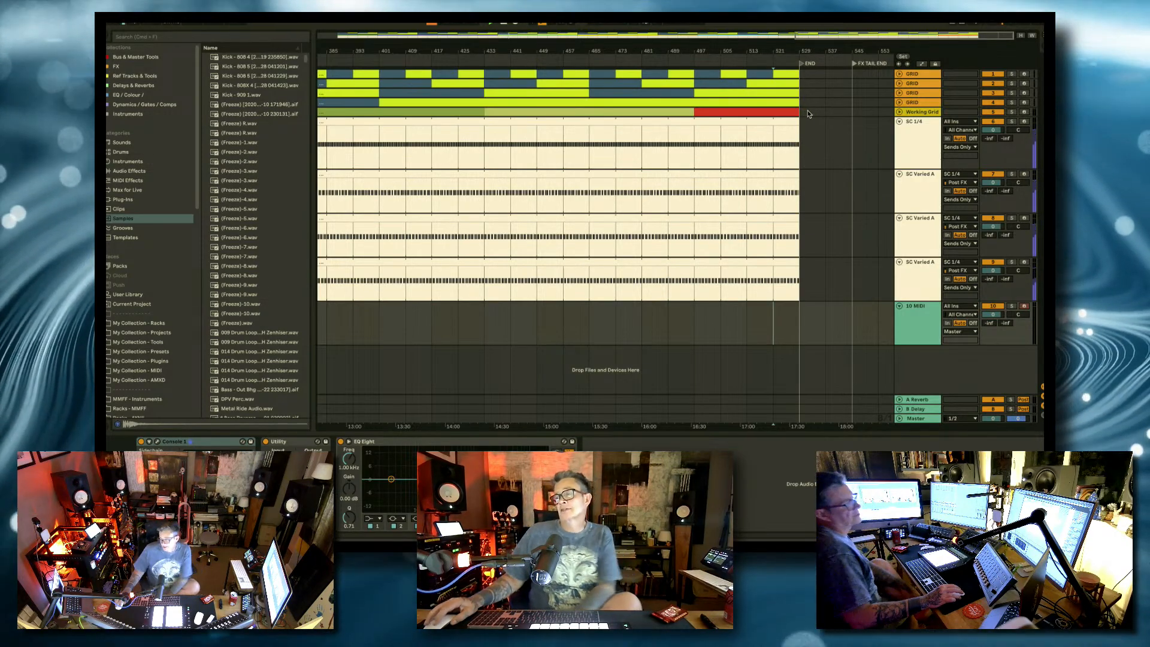
Step: Create a dark red 16-bar clip between END and FX TAIL END on Working Grid and copy it to the four GRID tracks
{"action": "left_click_drag", "start_coordinate": [808, 114], "coordinate": [839, 115]}
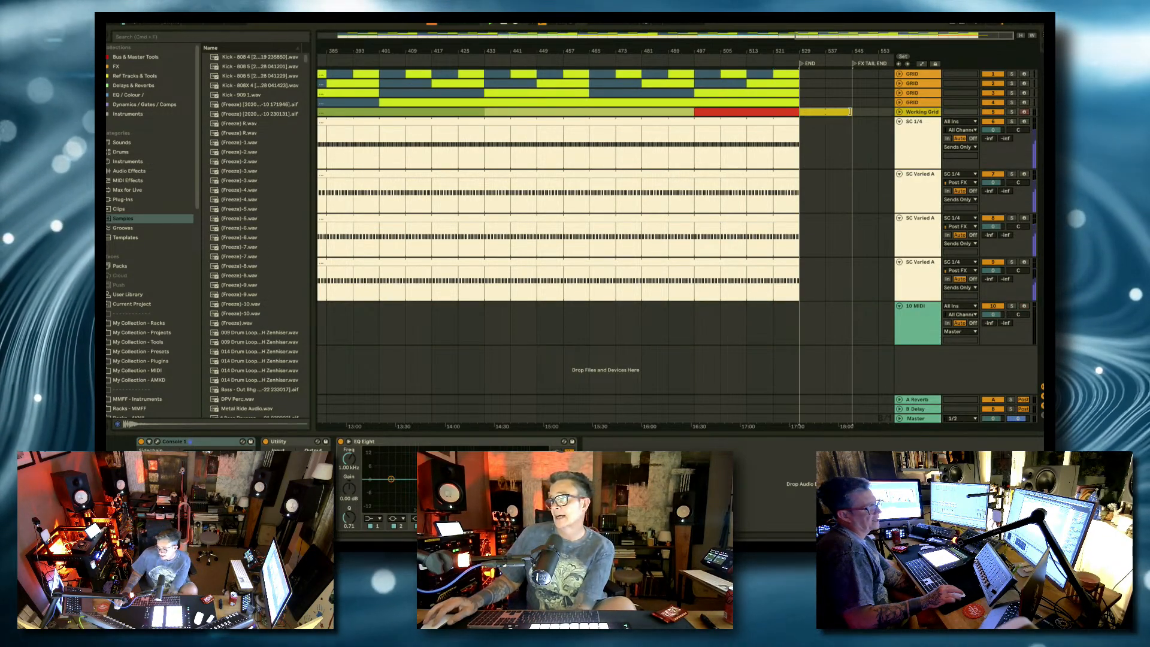
{"action": "right_click", "coordinate": [839, 115]}
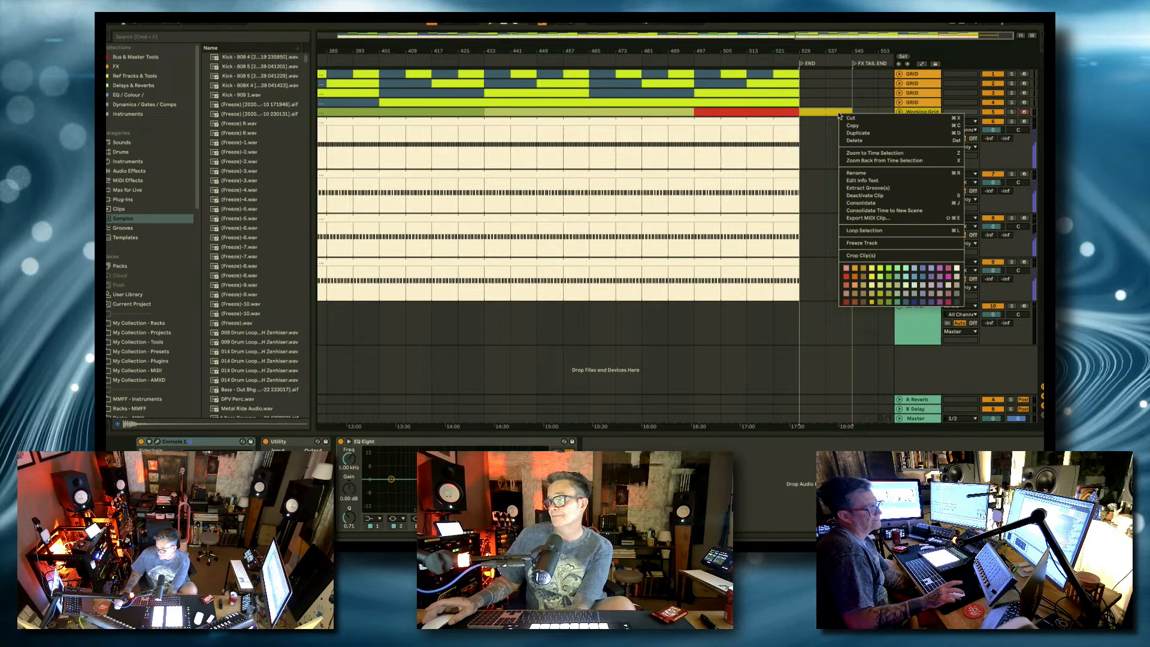
{"action": "left_click", "coordinate": [848, 302]}
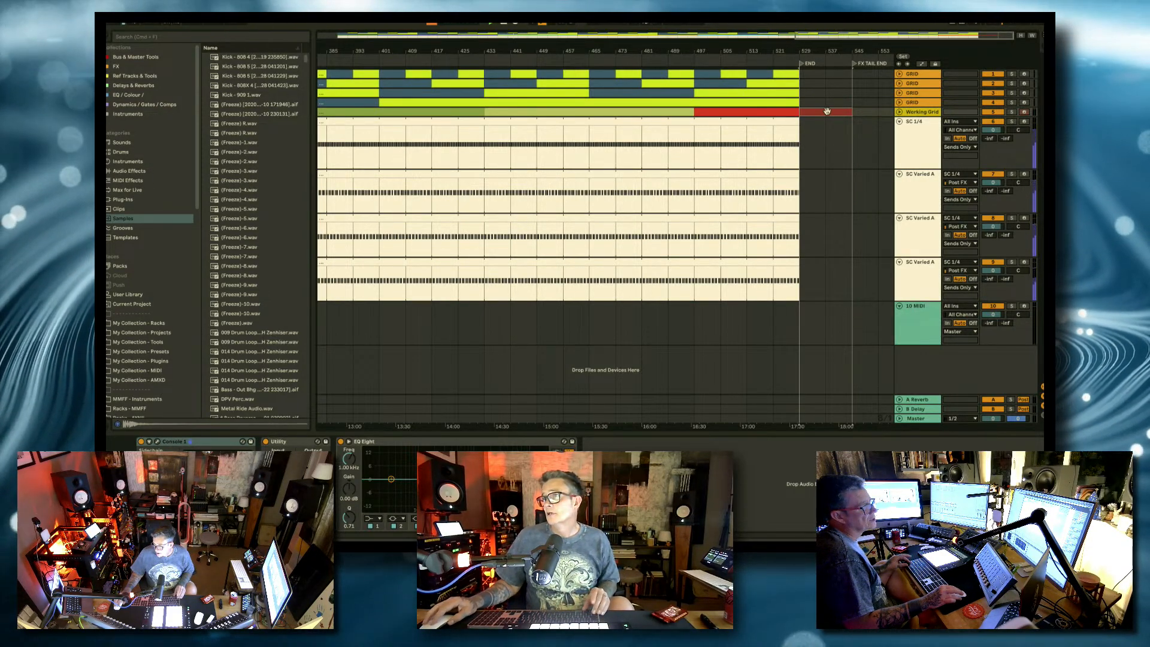
{"action": "left_click_drag", "start_coordinate": [827, 75], "coordinate": [824, 113]}
Step: Create a bright green 16-bar clip before START on the first GRID track and copy it to the other GRID tracks and Working Grid
{"action": "scroll", "coordinate": [788, 114], "scroll_direction": "left", "scroll_amount": 20}
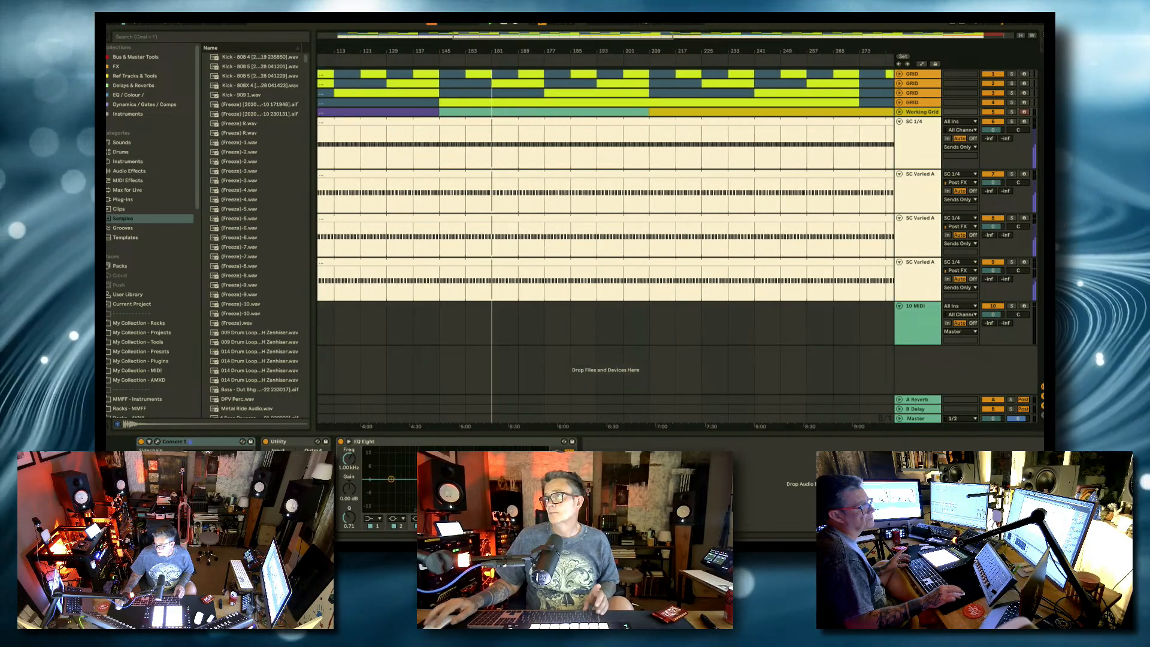
{"action": "left_click_drag", "start_coordinate": [319, 112], "coordinate": [354, 72]}
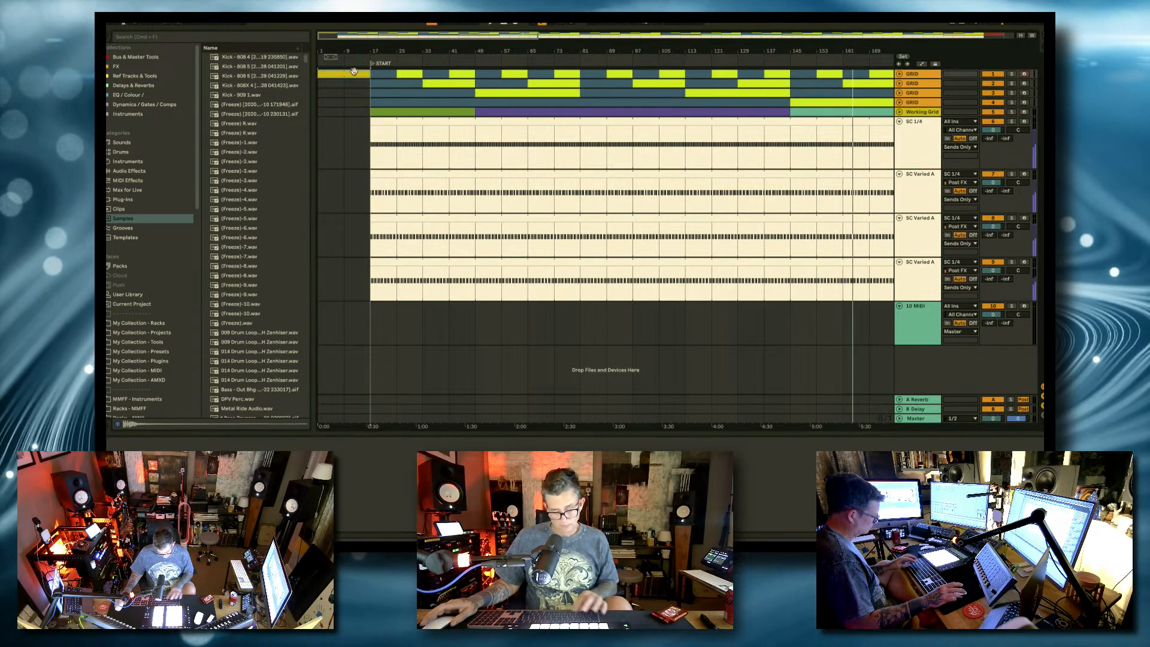
{"action": "right_click", "coordinate": [354, 71]}
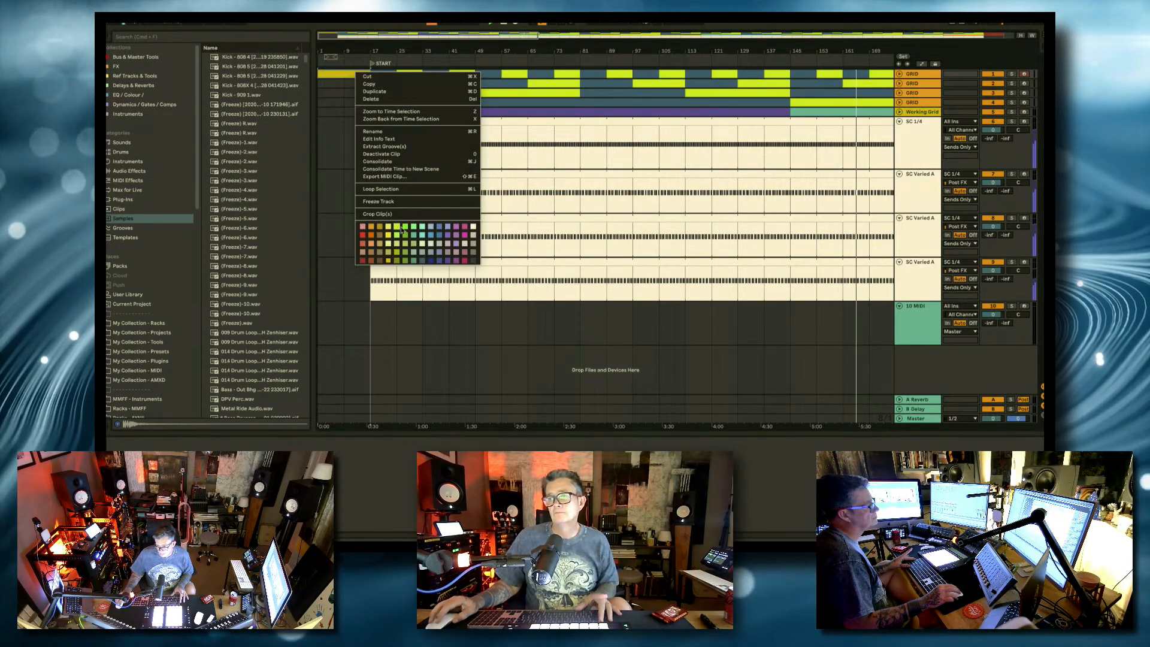
{"action": "left_click", "coordinate": [398, 235]}
{"action": "left_click_drag", "start_coordinate": [352, 73], "coordinate": [353, 112]}
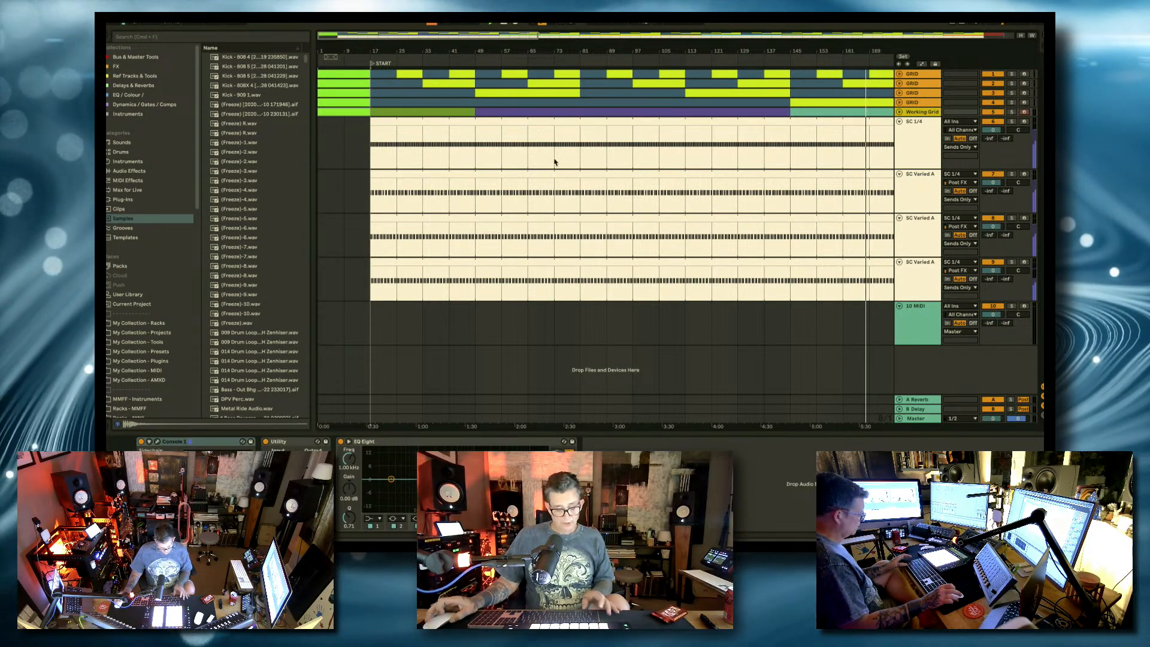
Step: Add a locator named Phase 2 at bar 145, where the fourth GRID track's first colour change occurs
{"action": "scroll", "coordinate": [561, 148], "scroll_direction": "up", "scroll_amount": 1}
{"action": "scroll", "coordinate": [556, 161], "scroll_direction": "down", "scroll_amount": 8}
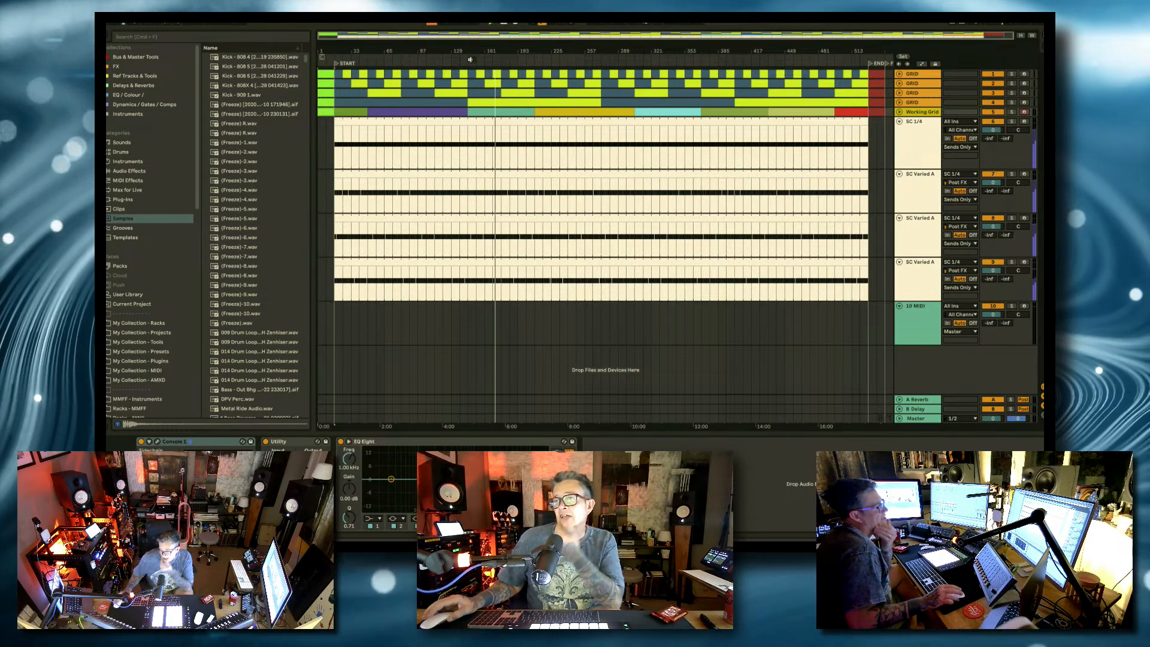
{"action": "right_click", "coordinate": [468, 62]}
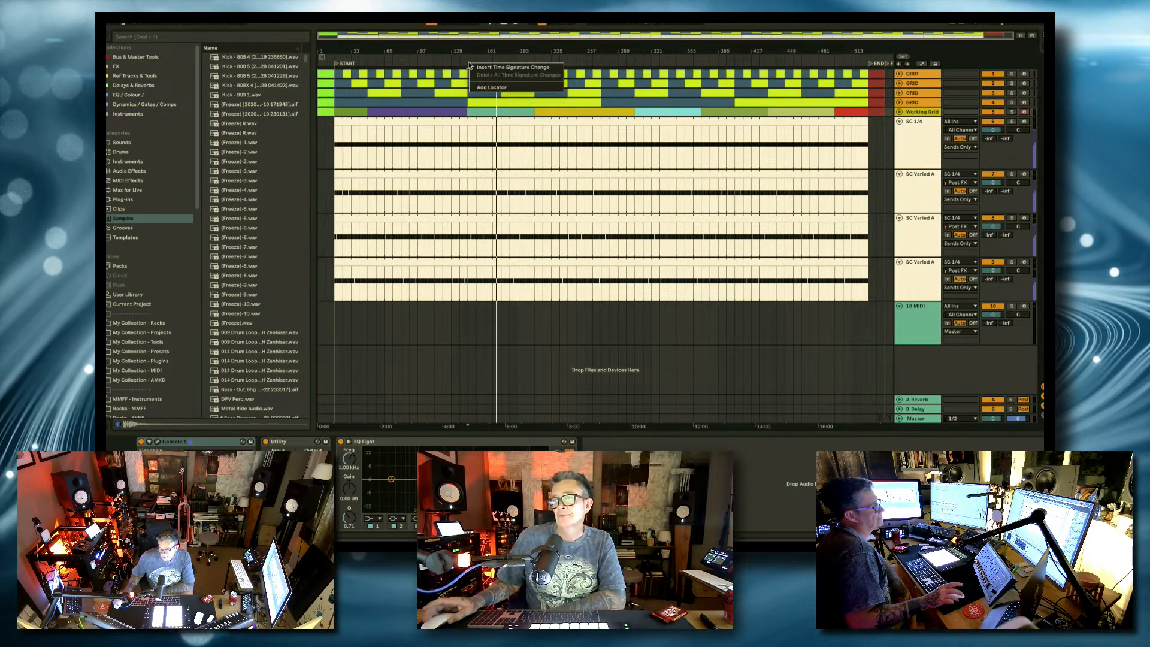
{"action": "left_click", "coordinate": [492, 88]}
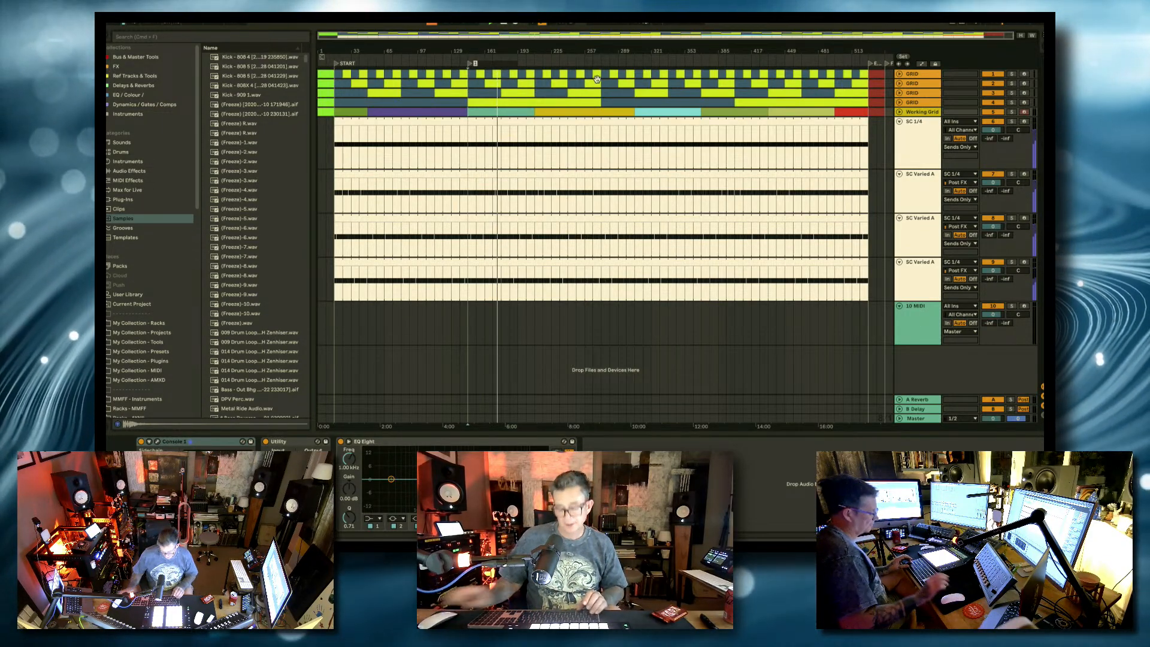
{"action": "type", "text": "PH"}
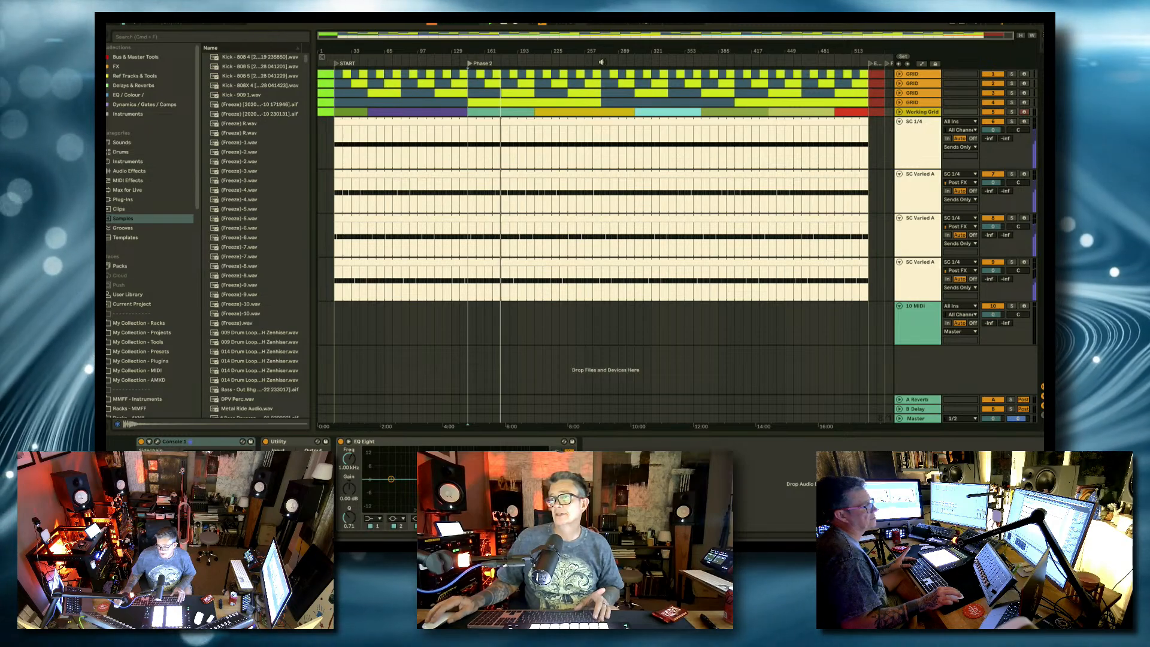
Step: Add a locator named Phase 3 at bar 273, 128 bars after Phase 2
{"action": "right_click", "coordinate": [604, 64]}
{"action": "left_click", "coordinate": [614, 88]}
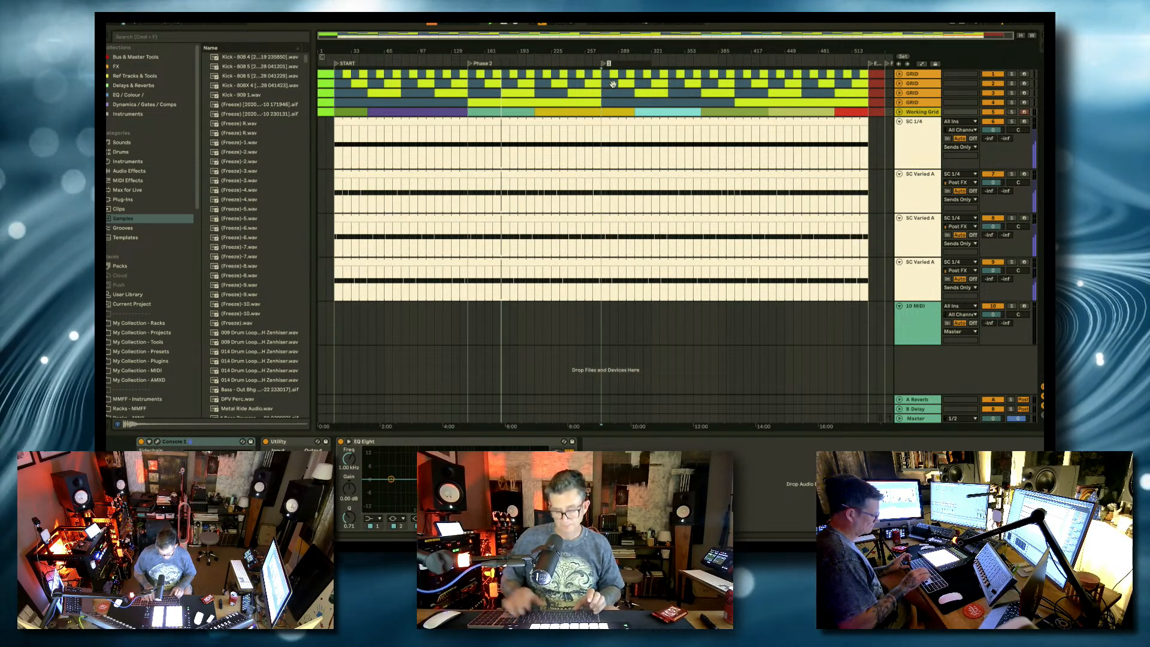
{"action": "key", "text": "super+r"}
{"action": "type", "text": "Pha"}
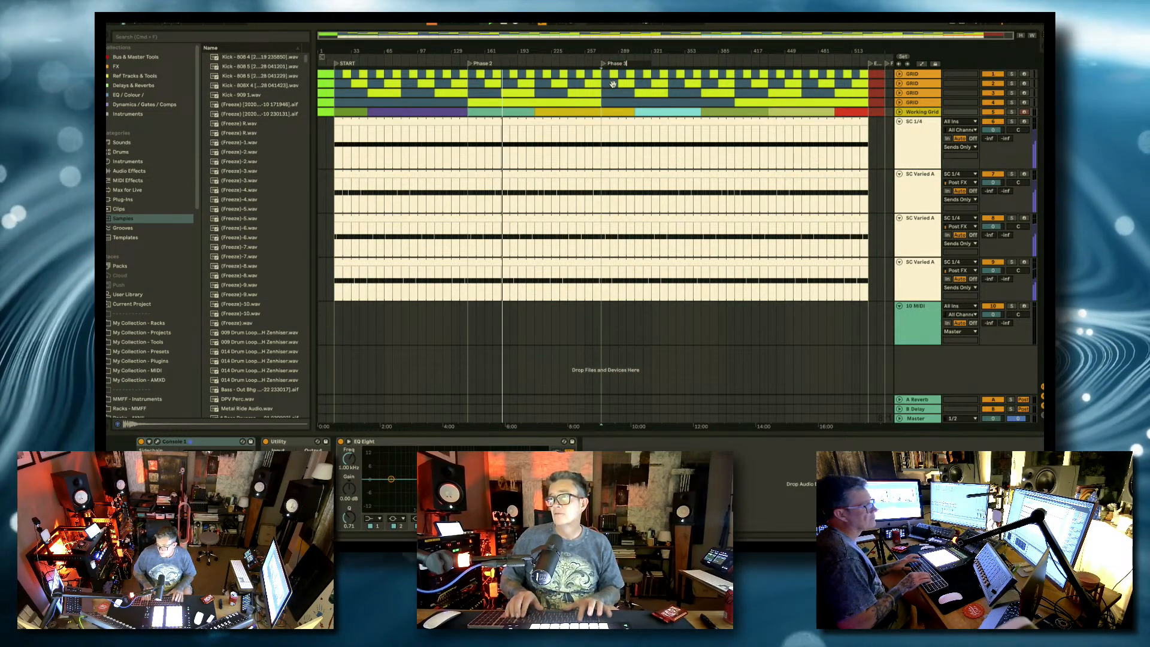
Step: Add a locator named Phase 4 at bar 401, 128 bars after Phase 3
{"action": "right_click", "coordinate": [738, 64]}
{"action": "left_click", "coordinate": [747, 89]}
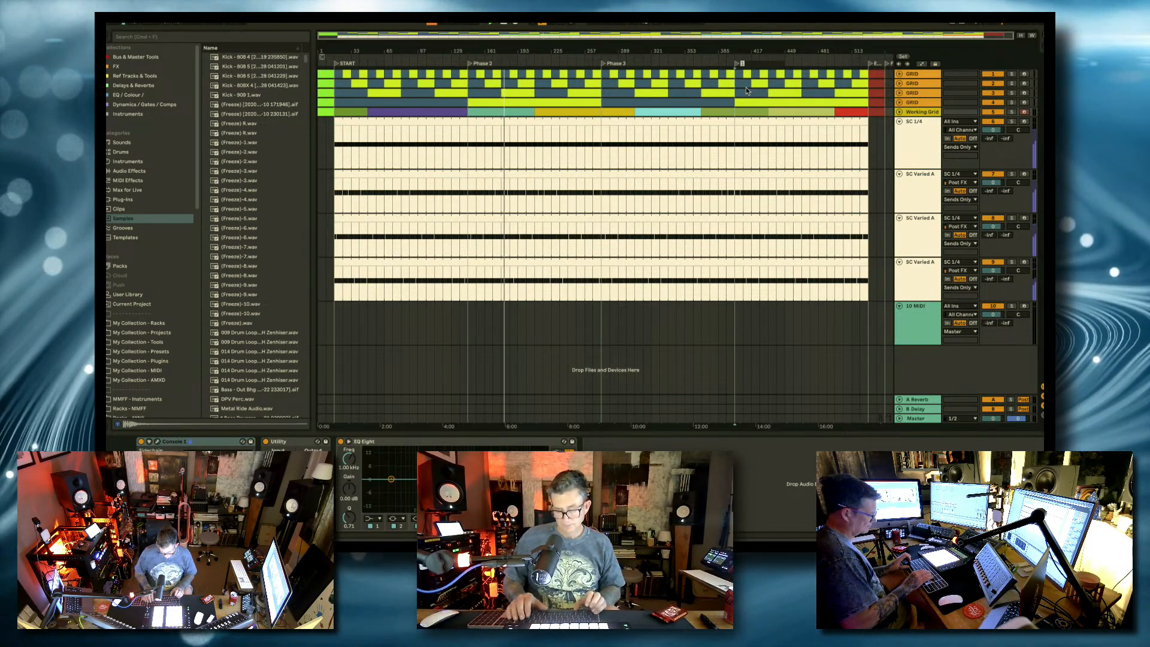
{"action": "type", "text": "Phase"}
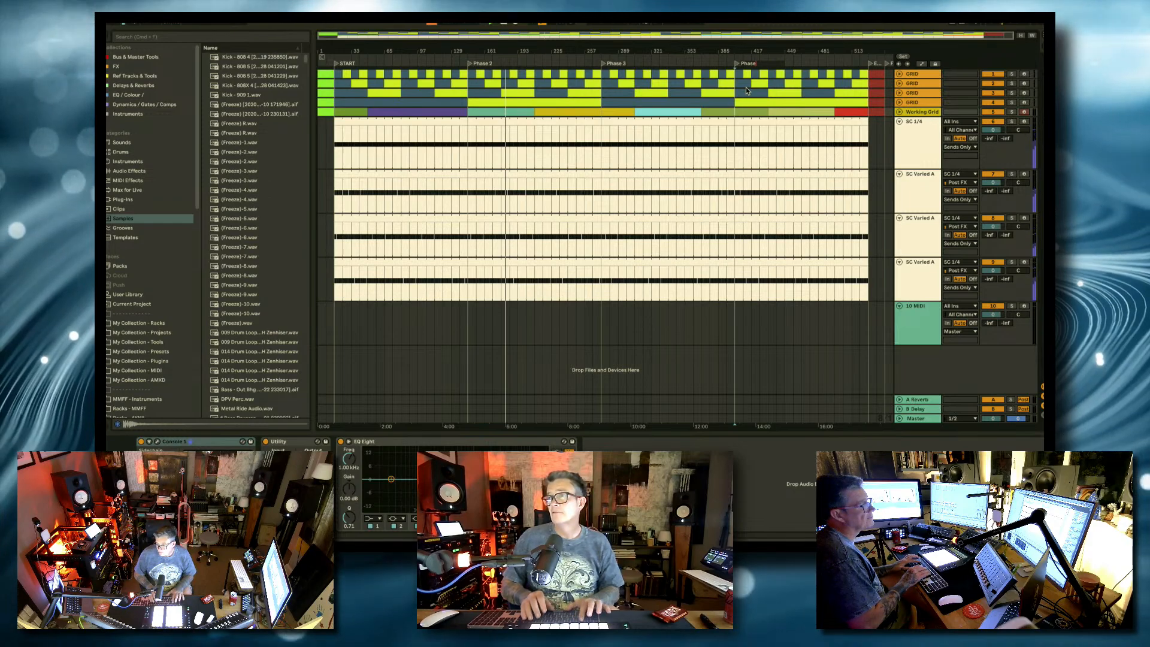
{"action": "type", "text": " 4"}
{"action": "key", "text": "Return"}
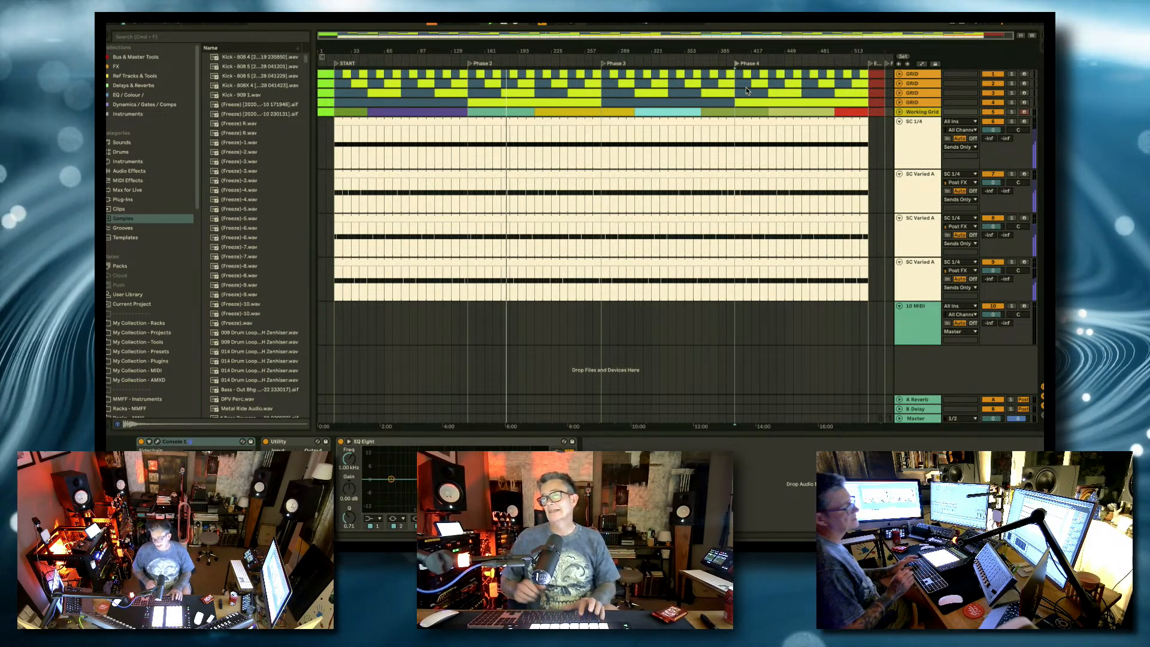
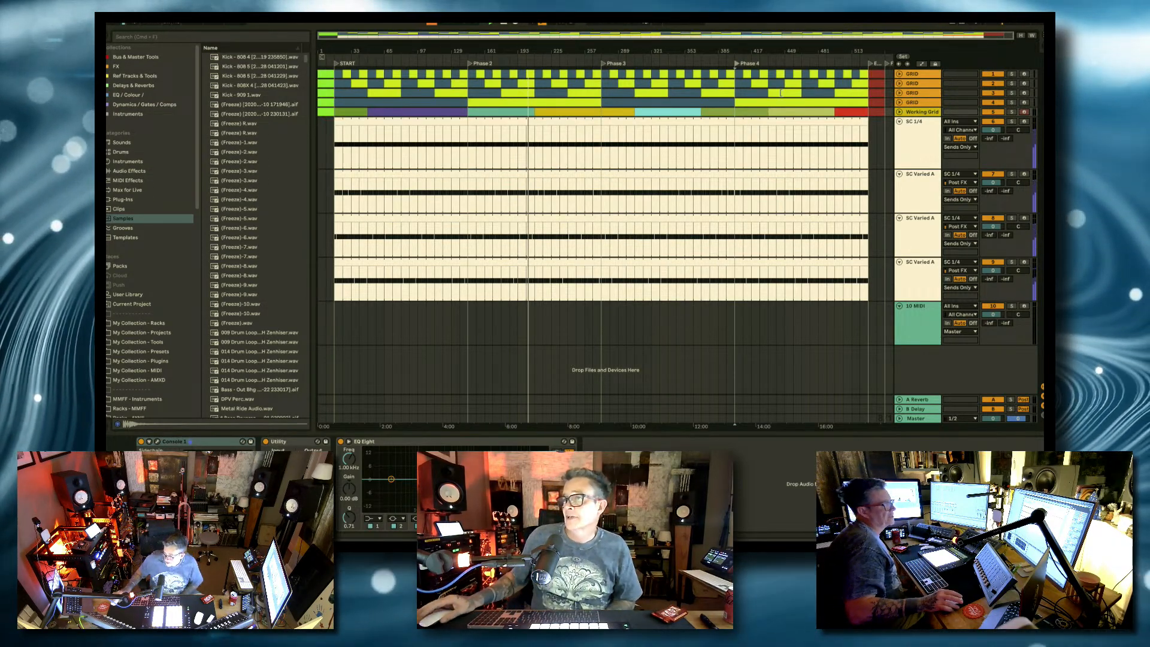
Step: Unfold the Working Grid track and rename its teal clip at the Phase 2 locator as "START of phase 2 ......"
{"action": "left_click", "coordinate": [899, 112]}
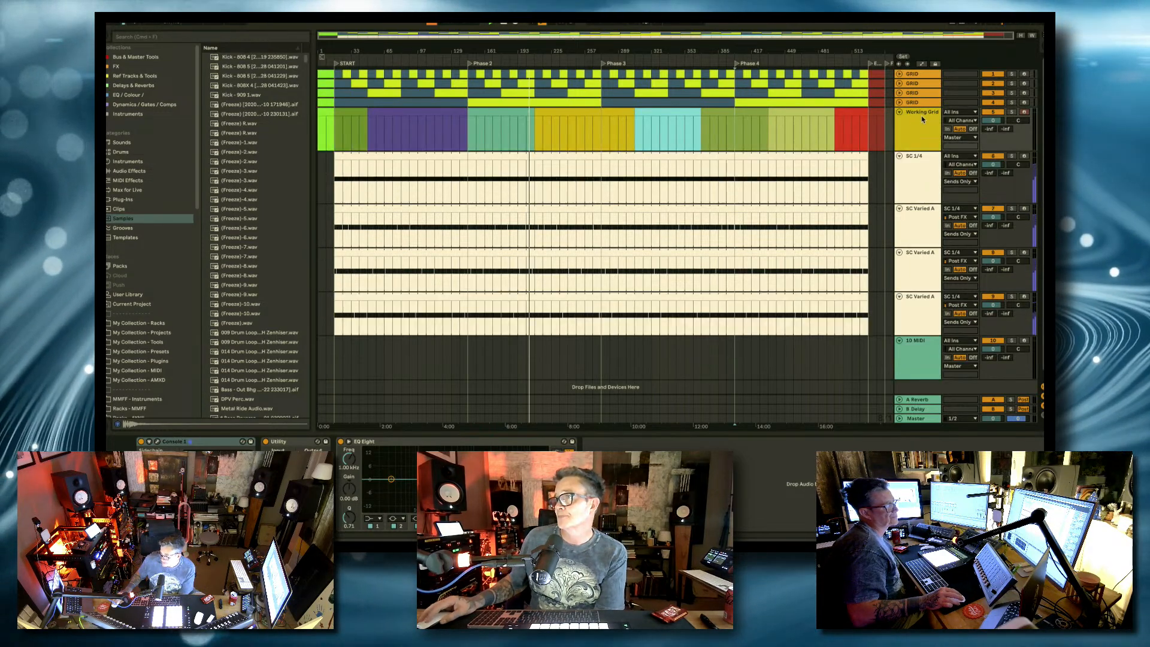
{"action": "left_click", "coordinate": [402, 112]}
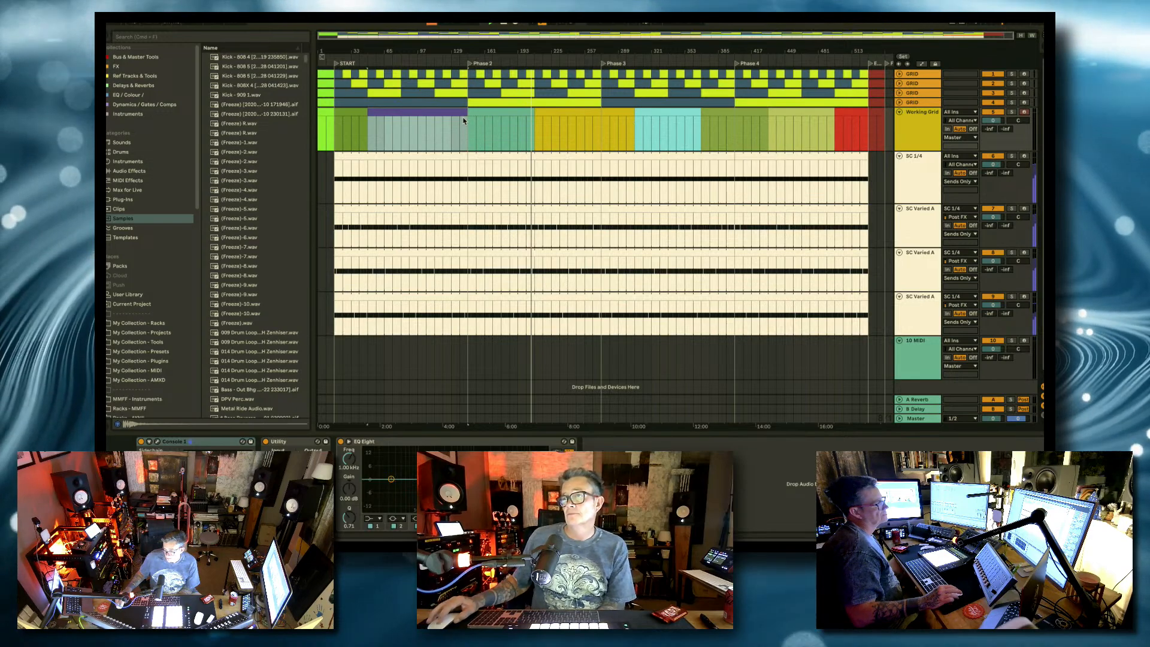
{"action": "left_click", "coordinate": [480, 112]}
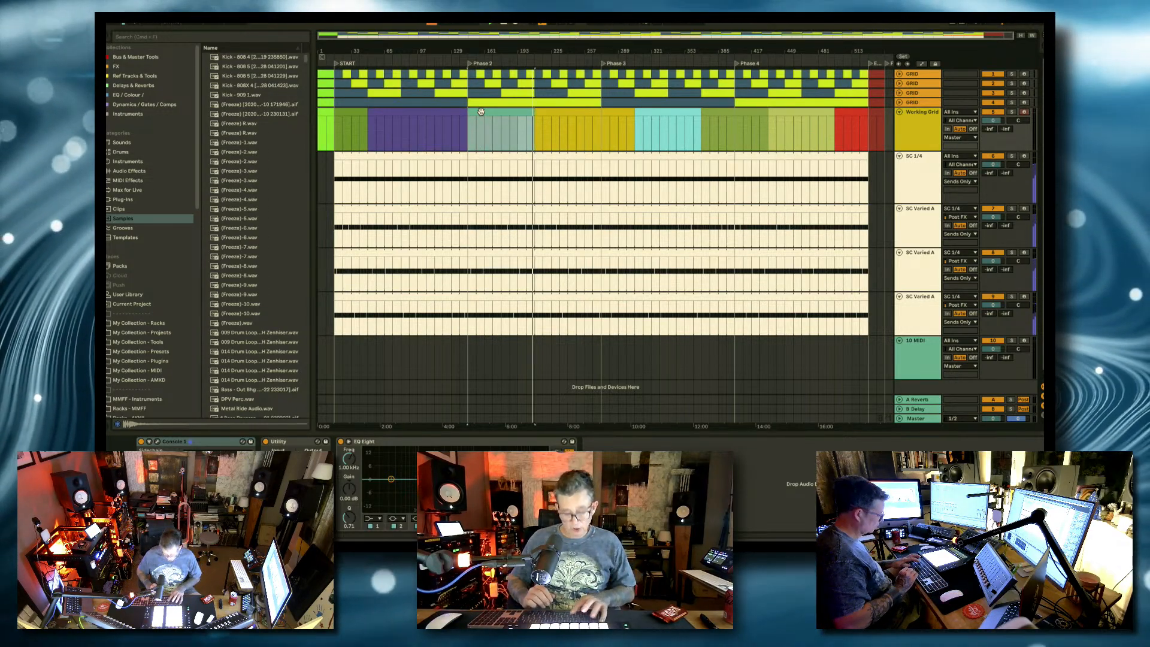
{"action": "key", "text": "super+r"}
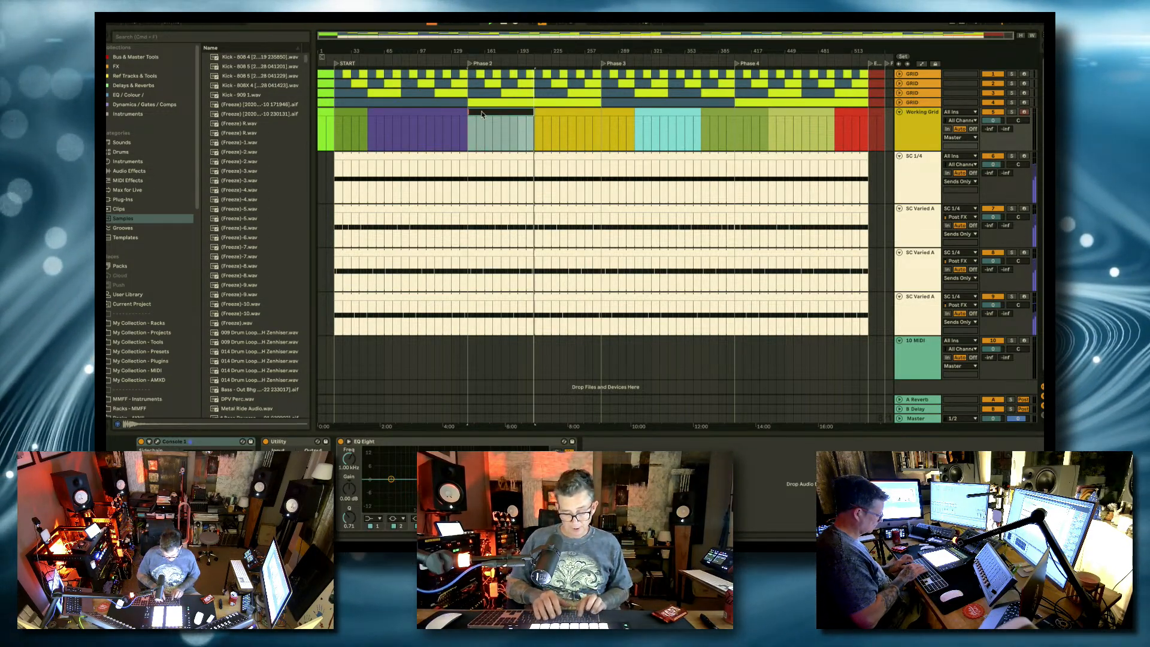
{"action": "type", "text": "START"}
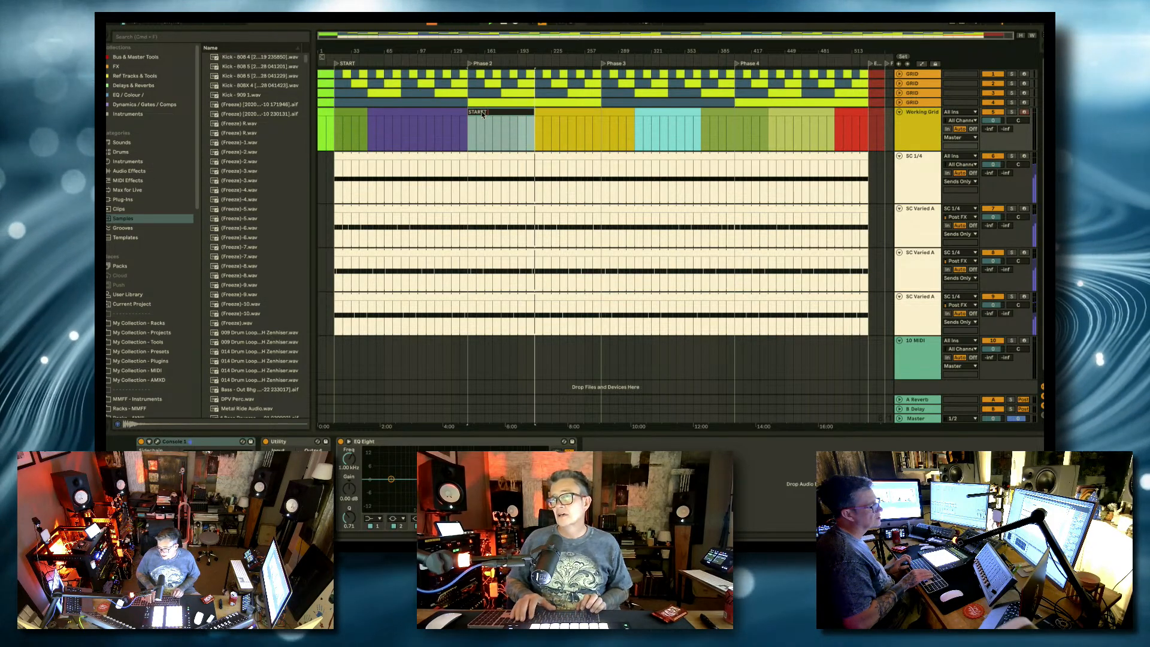
{"action": "type", "text": " of"}
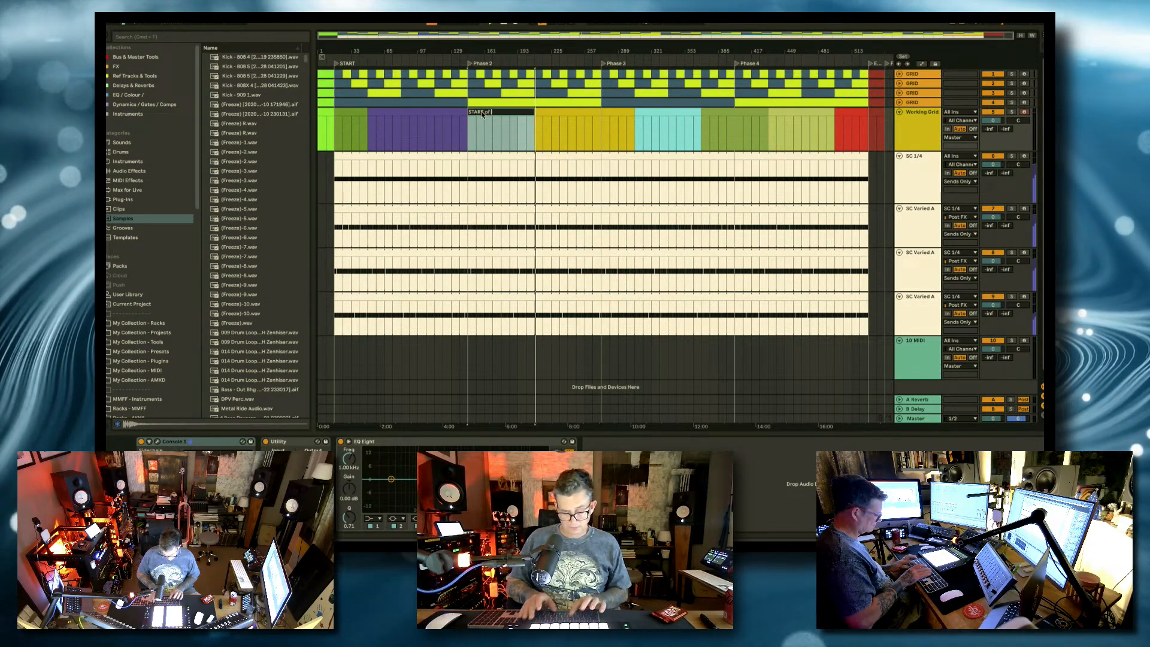
{"action": "type", "text": " phase 2"}
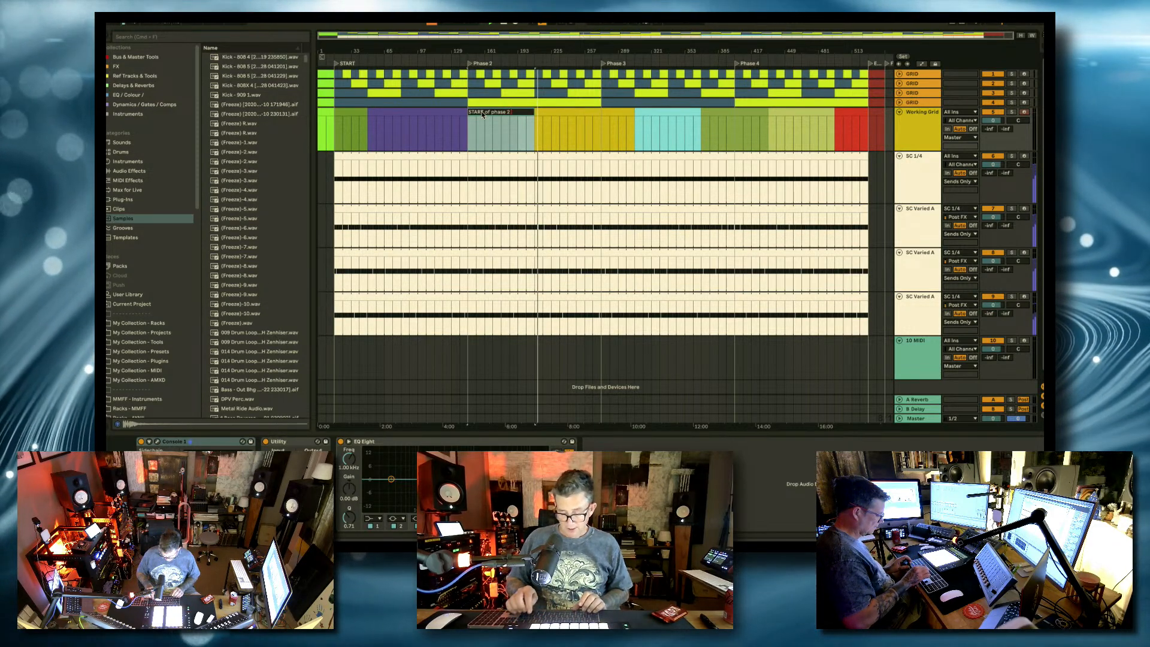
{"action": "type", "text": " ......"}
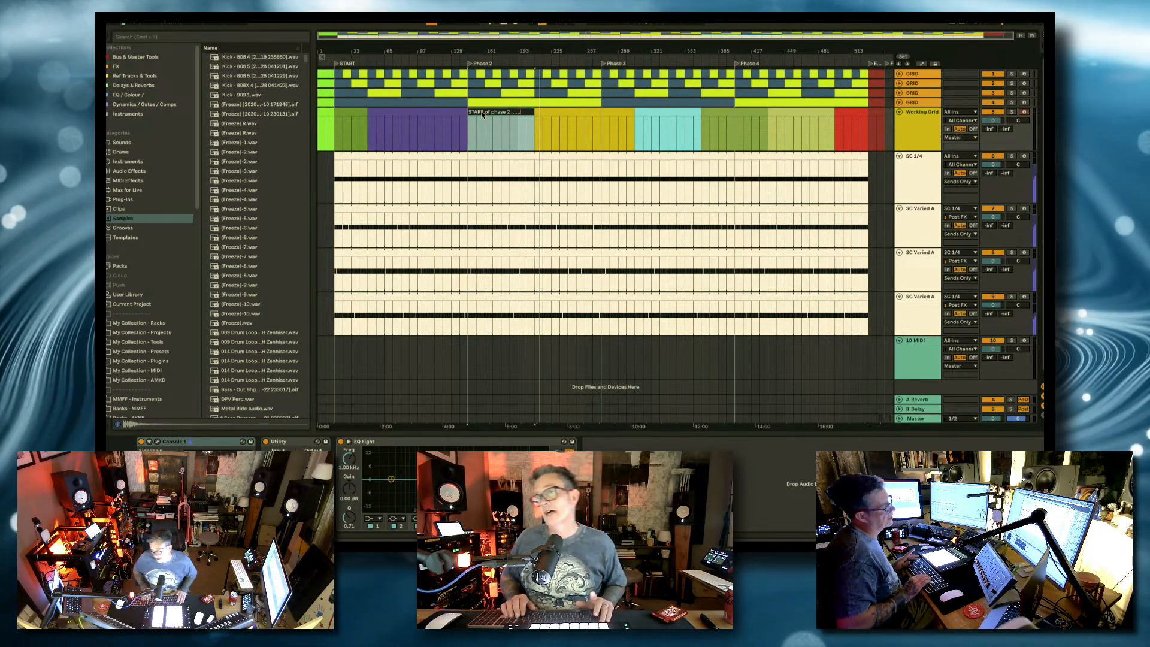
{"action": "key", "text": "Return"}
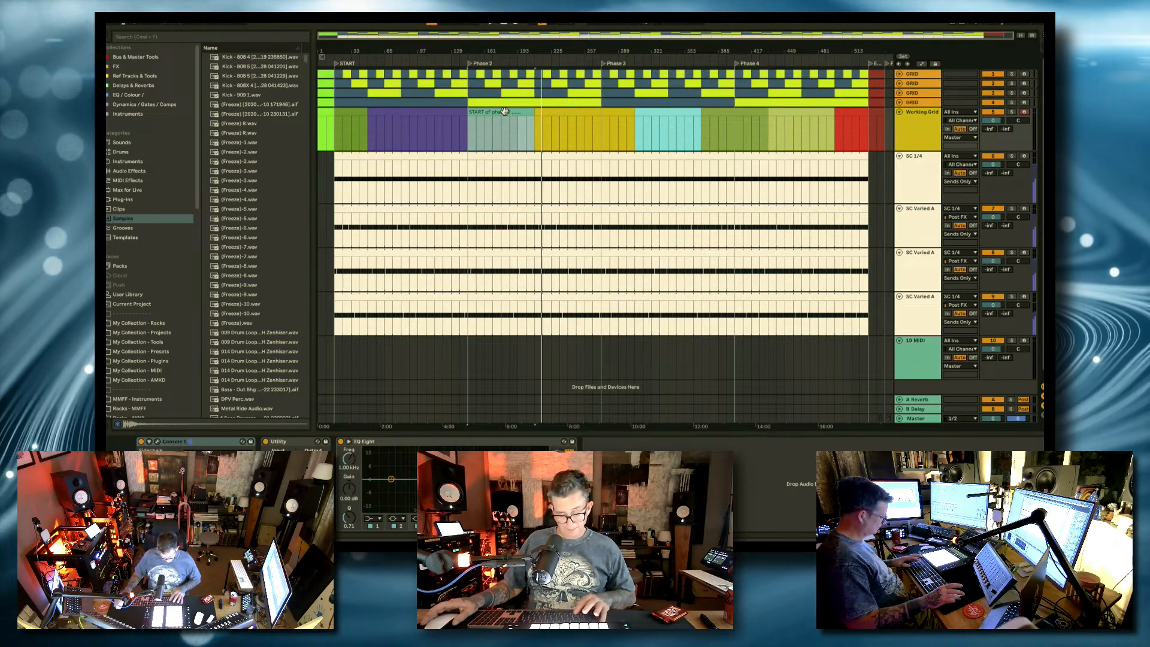
{"action": "key", "text": "super+r"}
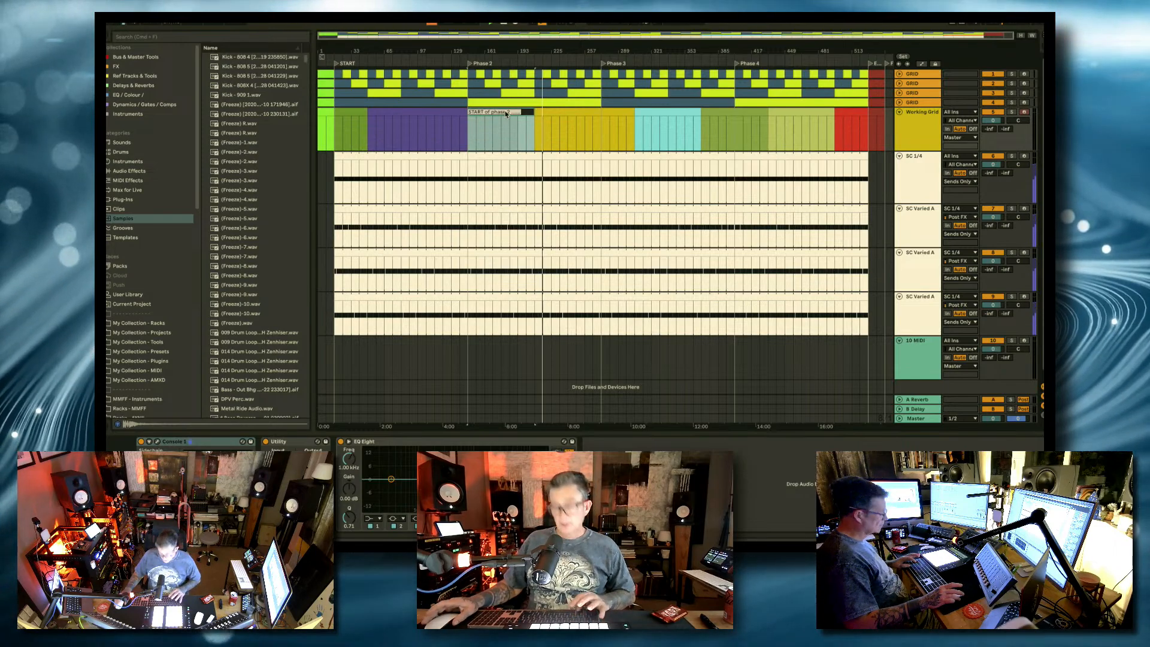
{"action": "left_click", "coordinate": [621, 112]}
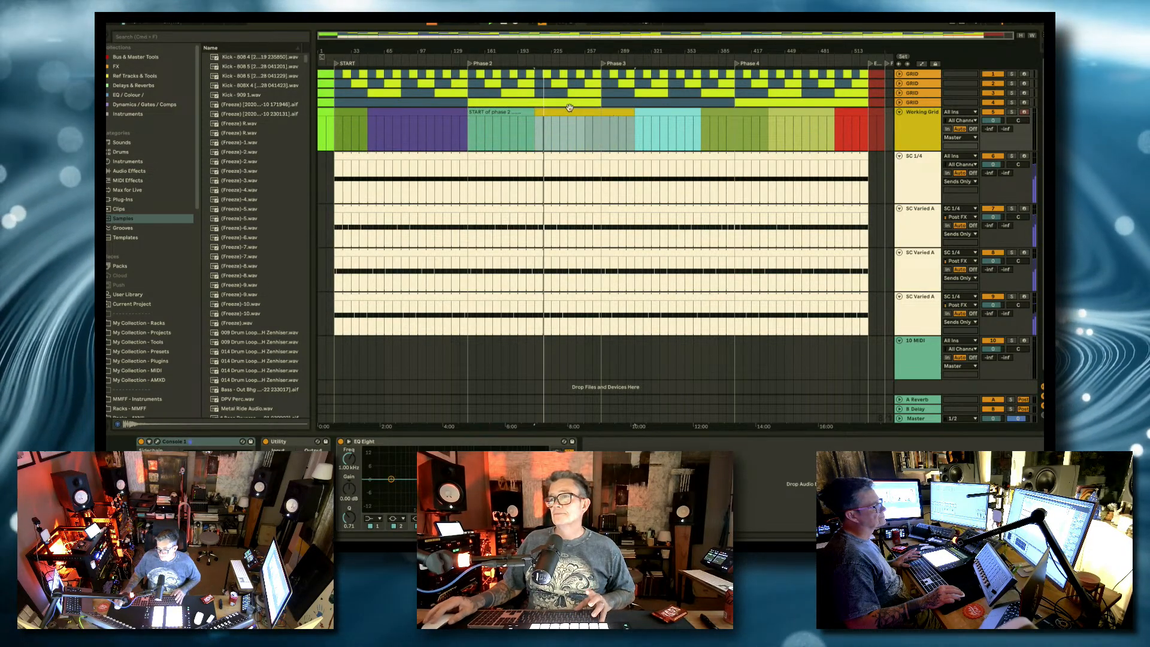
Step: Move the name "START of phase 2 ......" from the Working Grid clip to the fourth GRID track's clip at Phase 2
{"action": "left_click", "coordinate": [510, 112]}
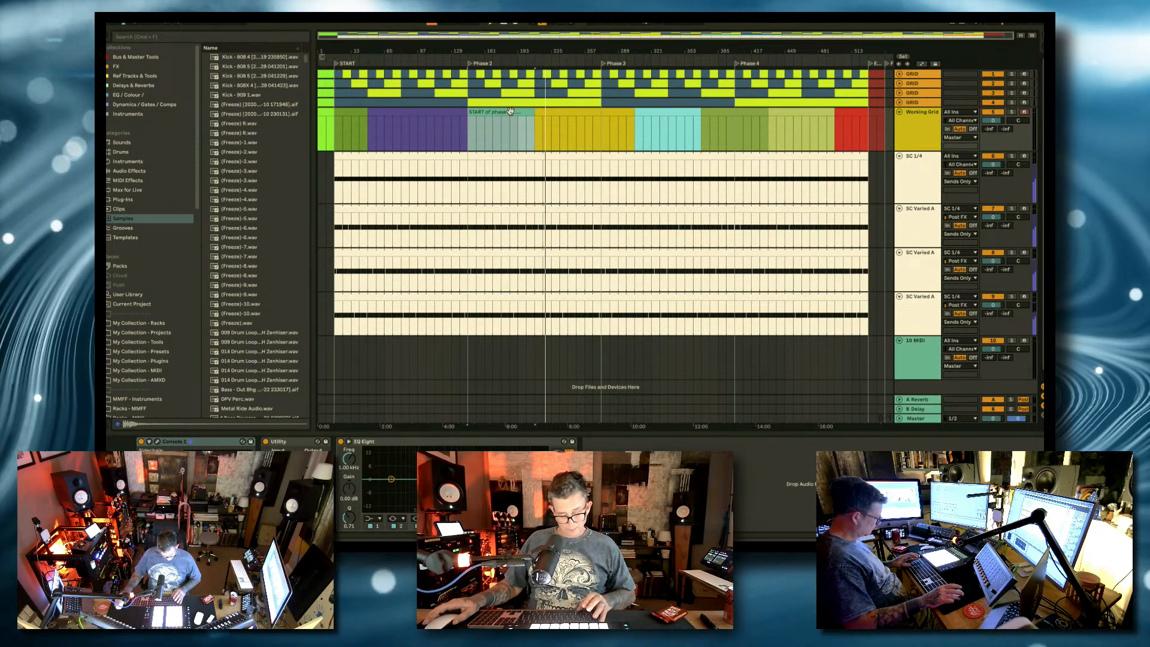
{"action": "key", "text": "super+r"}
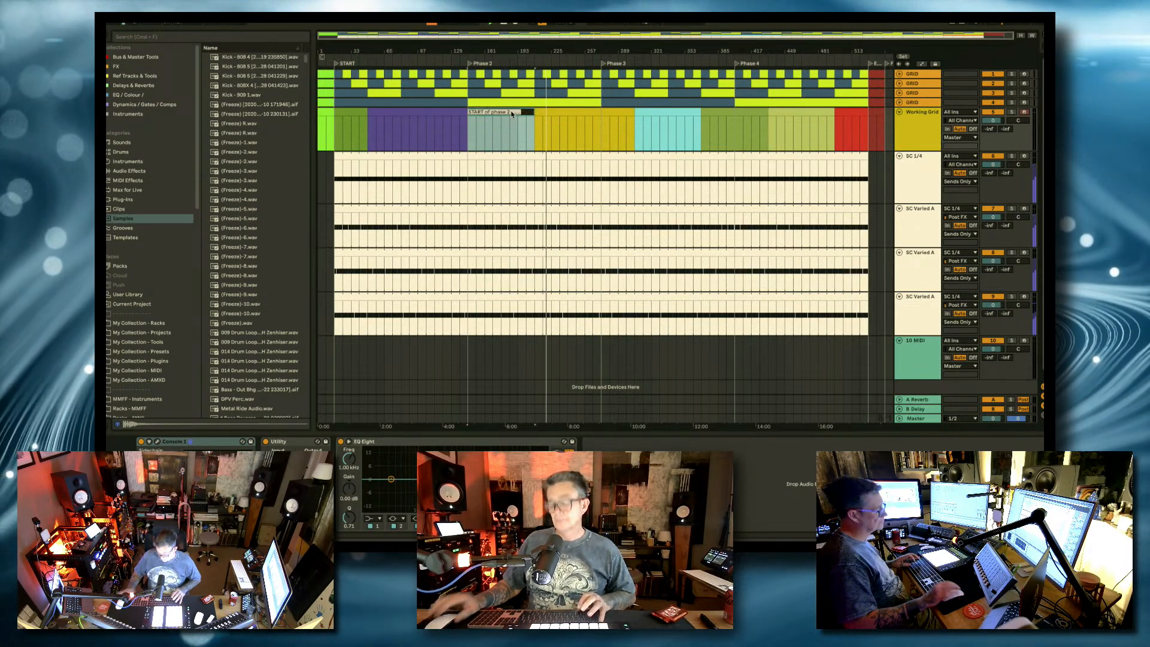
{"action": "key", "text": "BackSpace"}
{"action": "left_click", "coordinate": [506, 104]}
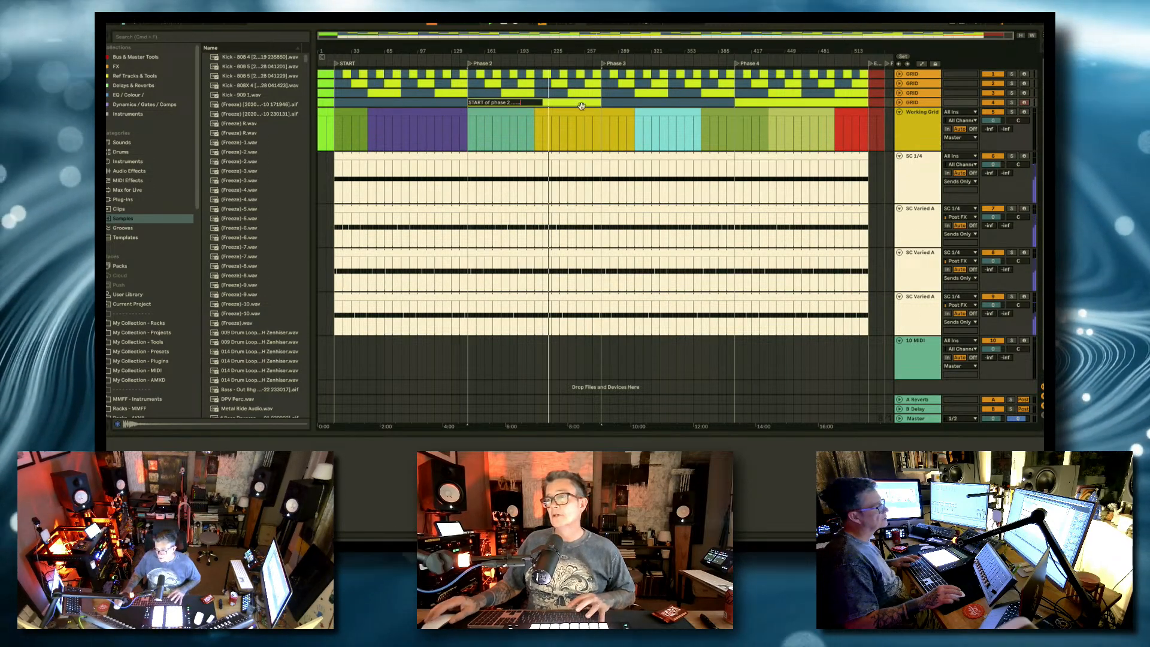
Step: Name the fourth GRID track's clips at Phase 3 and Phase 4 "START of phase 3 ......" and "START of phase 4 ......"
{"action": "left_click", "coordinate": [629, 101]}
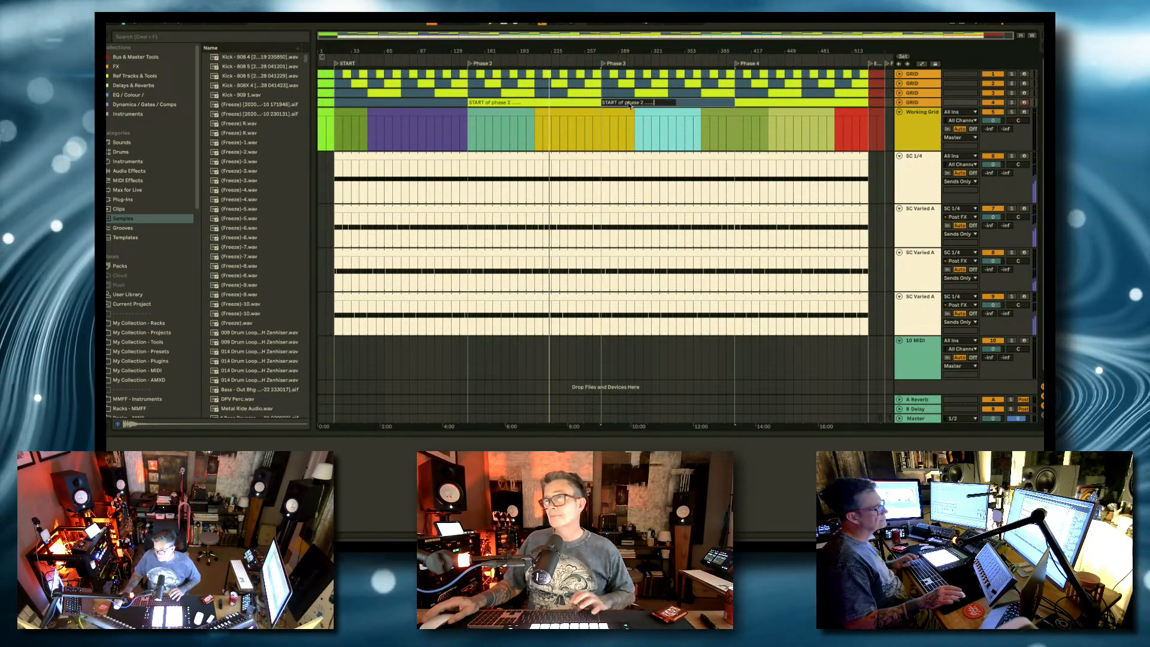
{"action": "key", "text": "super+v"}
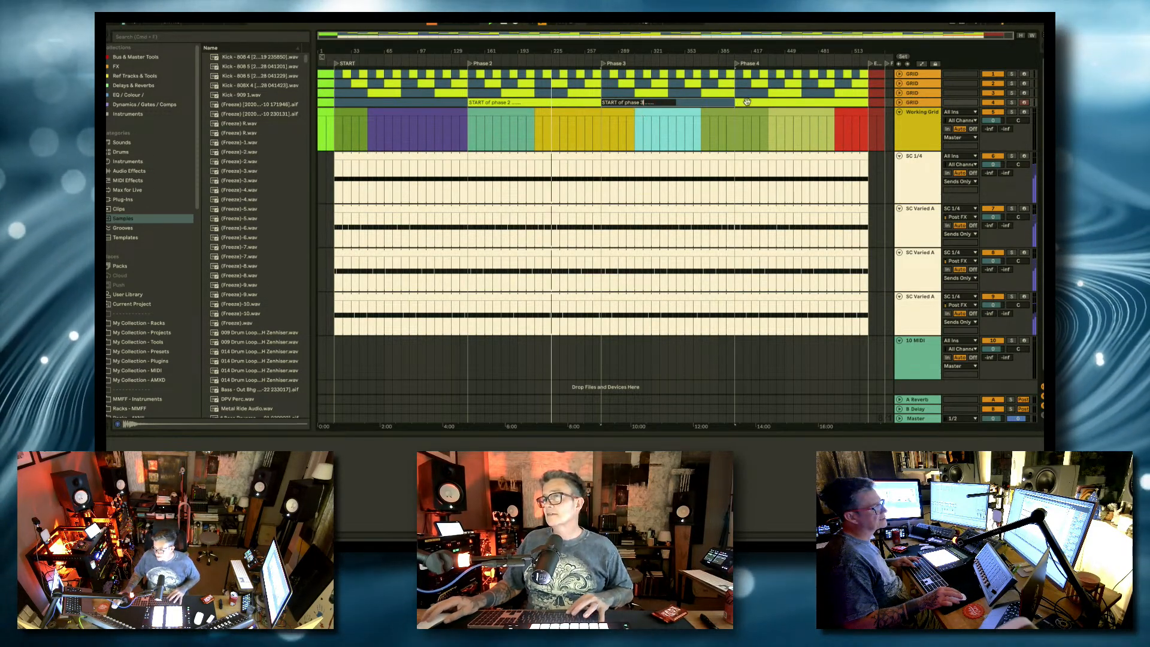
{"action": "left_click", "coordinate": [747, 102]}
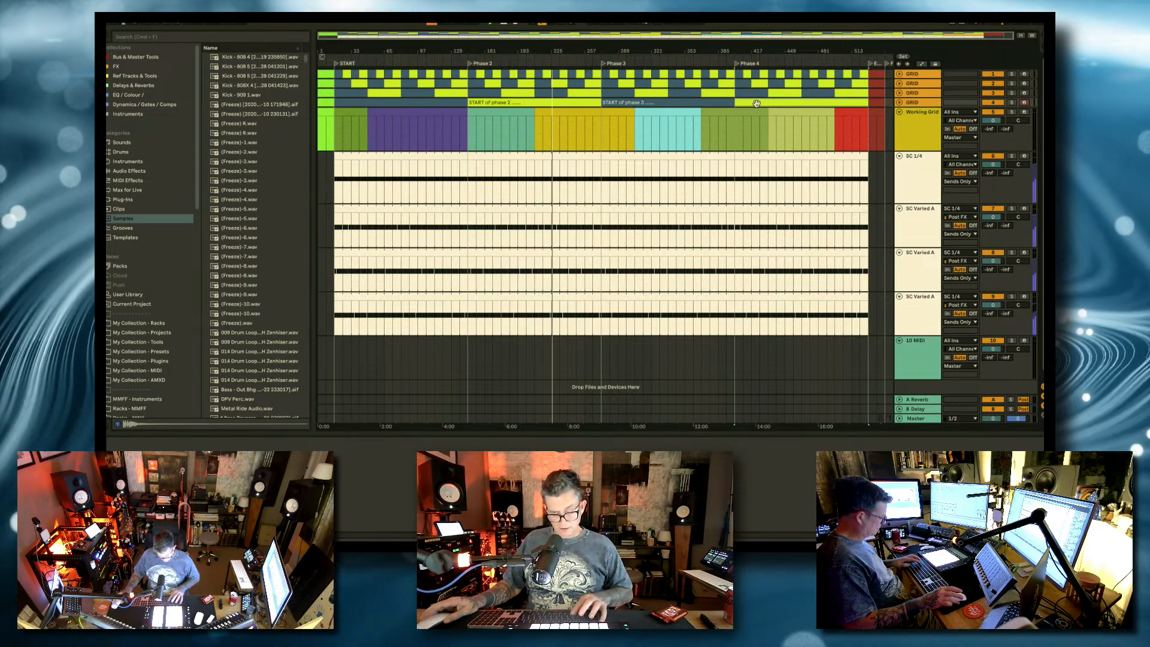
{"action": "left_click", "coordinate": [778, 103]}
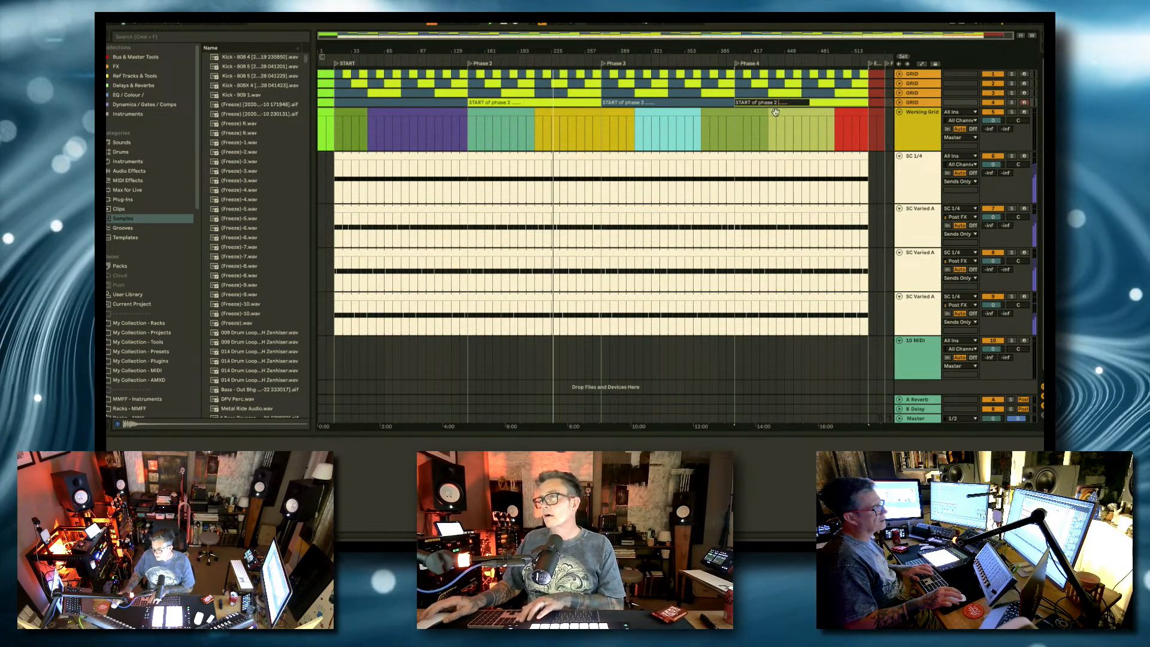
{"action": "key", "text": "BackSpace"}
{"action": "key", "text": "BackSpace"}
{"action": "type", "text": "4"}
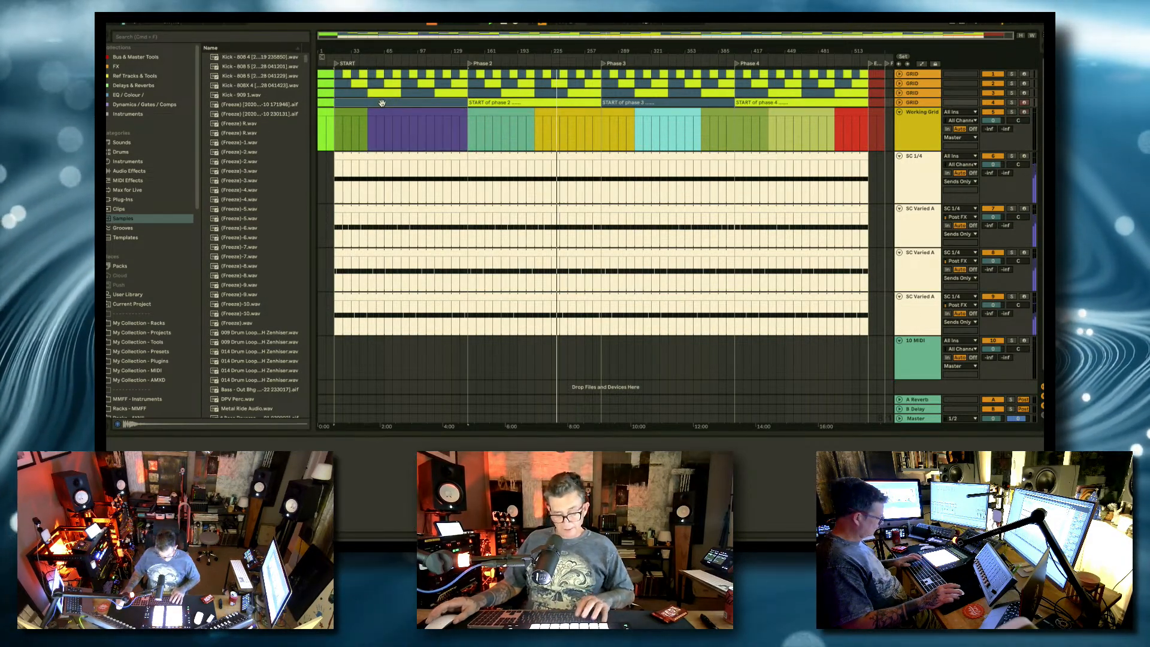
Step: Name the fourth GRID track's clip at the START locator "START of phase 1 ......"
{"action": "key", "text": "super+r"}
{"action": "type", "text": "START of phase 2......"}
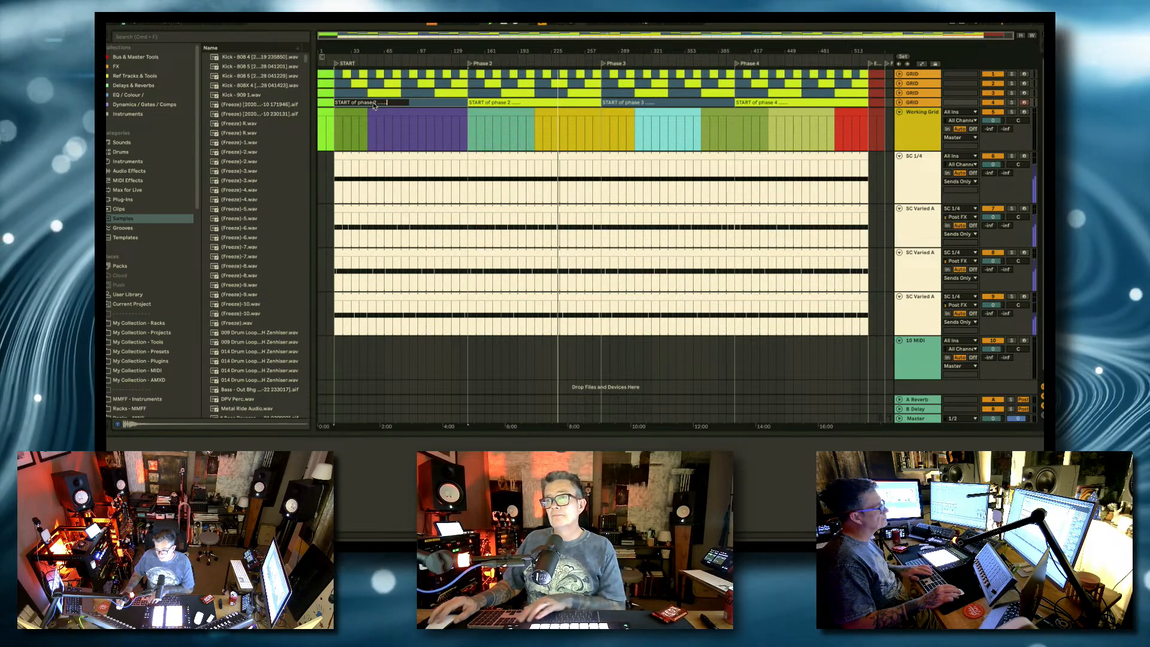
{"action": "left_click", "coordinate": [378, 105]}
{"action": "key", "text": "BackSpace"}
{"action": "type", "text": "1"}
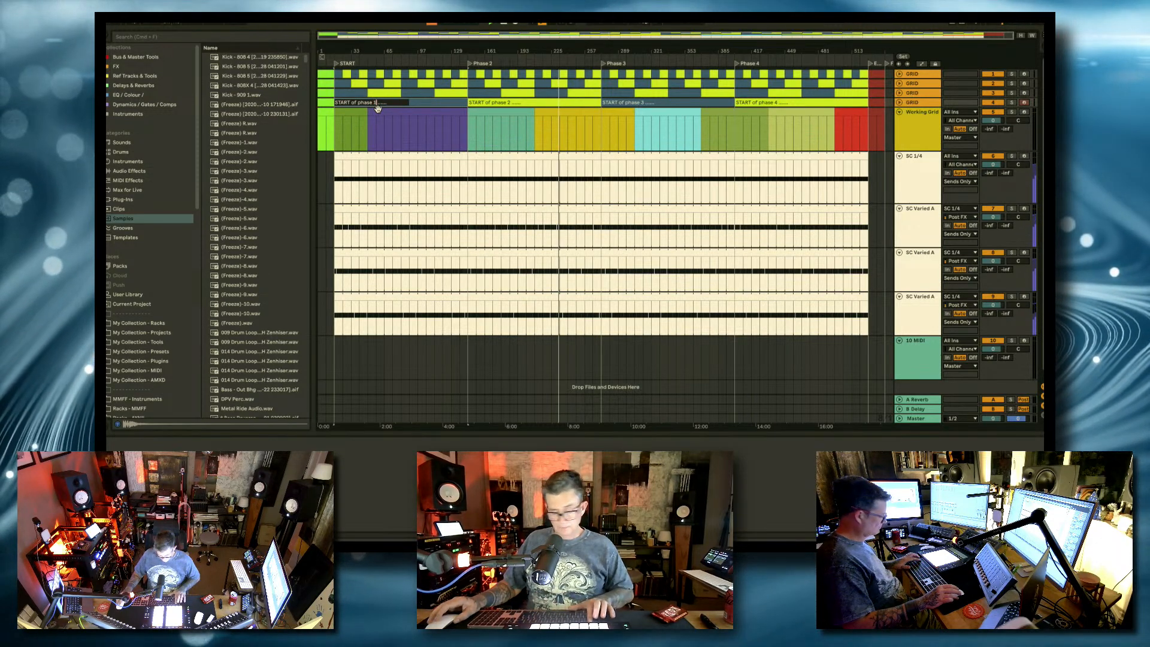
{"action": "key", "text": "Return"}
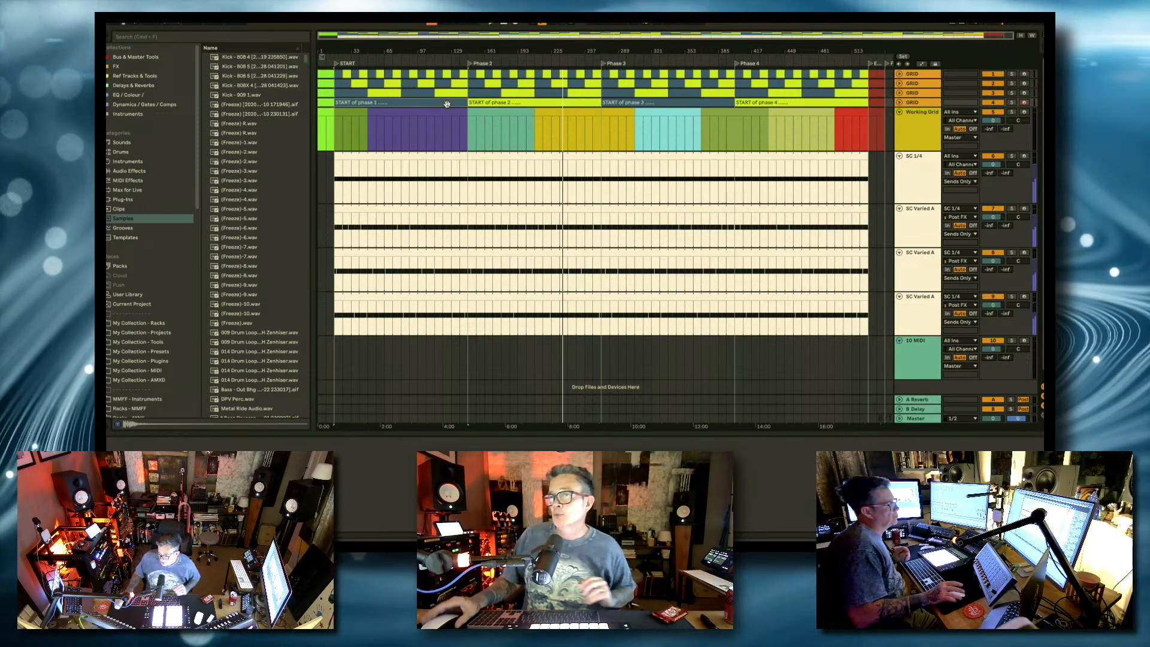
Step: Collapse the Working Grid track and the four SC tracks to their minimum height
{"action": "left_click", "coordinate": [912, 307]}
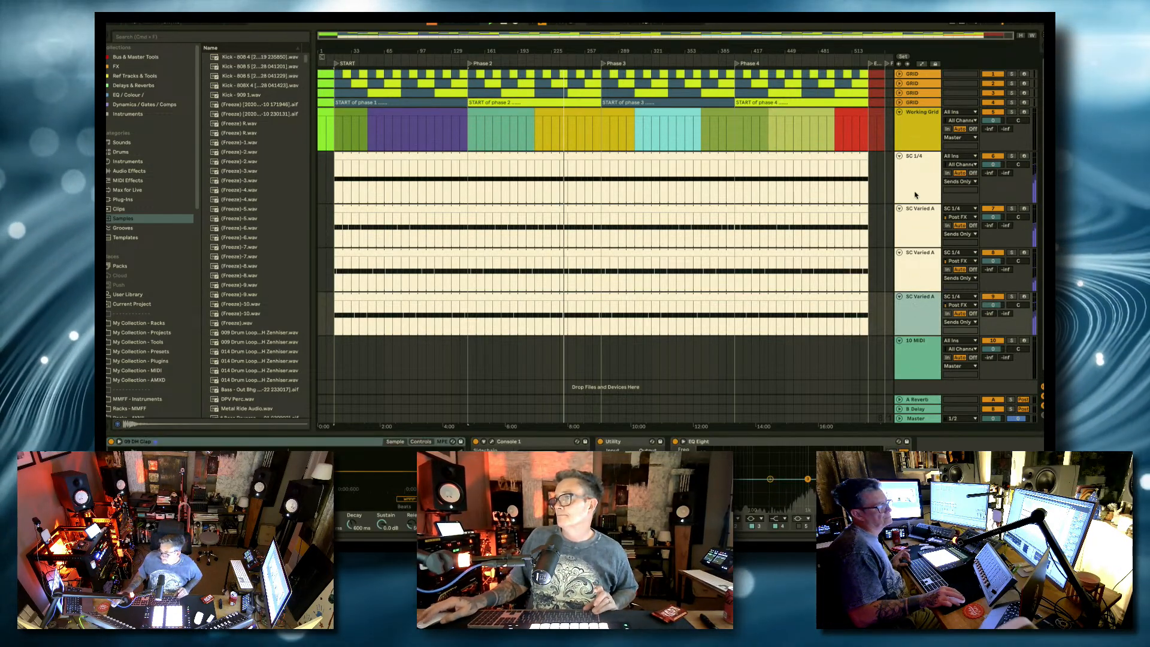
{"action": "left_click", "coordinate": [917, 193], "text": "shift"}
{"action": "left_click_drag", "start_coordinate": [912, 204], "coordinate": [909, 115]}
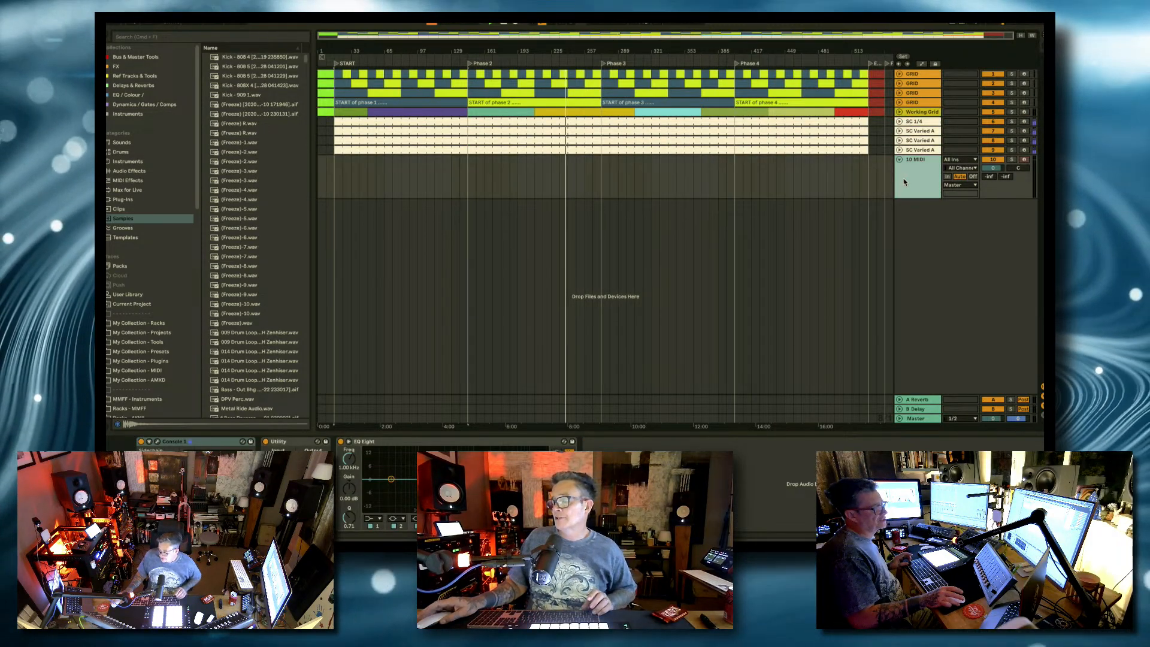
Step: Insert an audio track below the 10 MIDI track and add a Compressor to the end of its device chain
{"action": "key", "text": "super+t"}
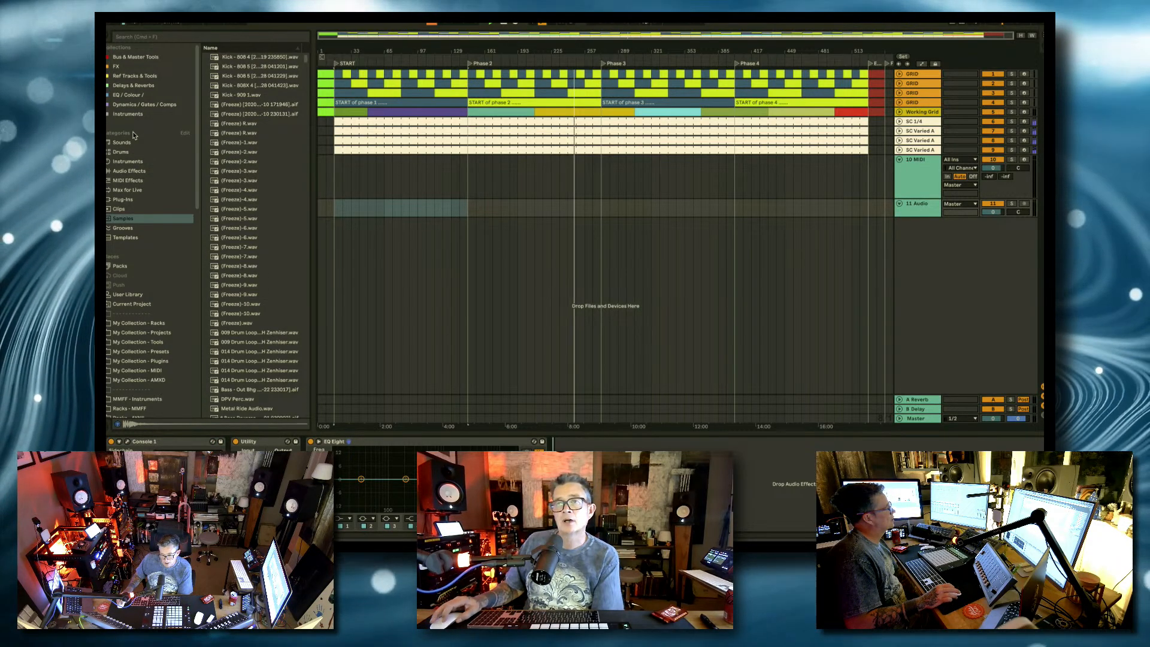
{"action": "left_click", "coordinate": [144, 104]}
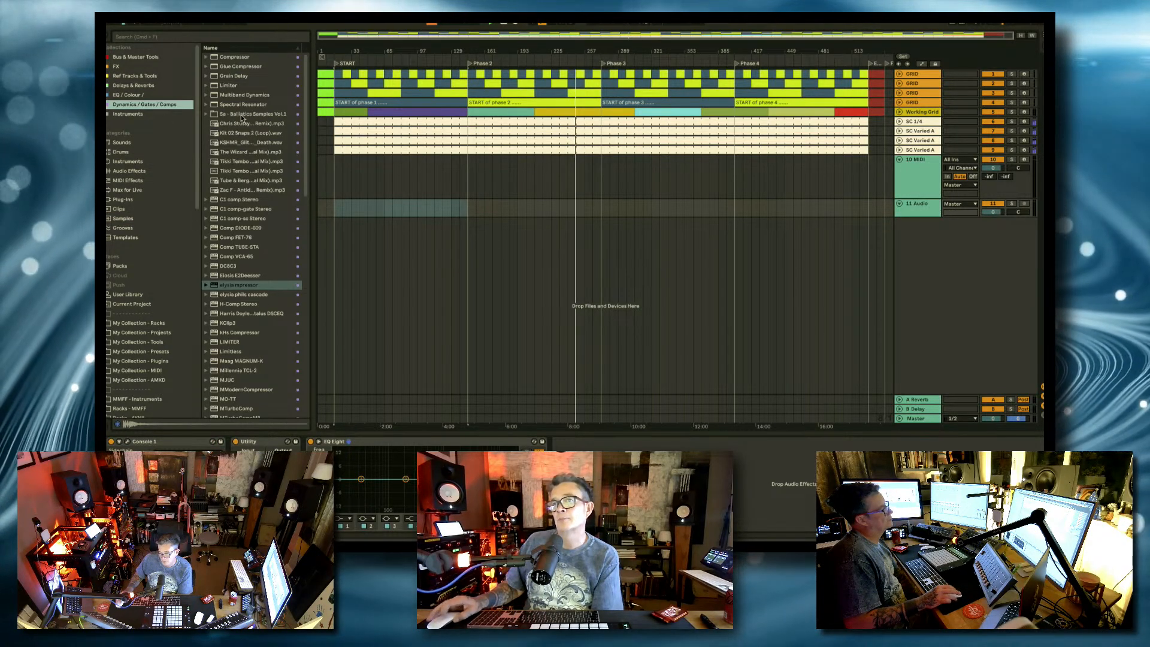
{"action": "left_click", "coordinate": [213, 57]}
{"action": "left_click_drag", "start_coordinate": [566, 429], "coordinate": [565, 427]}
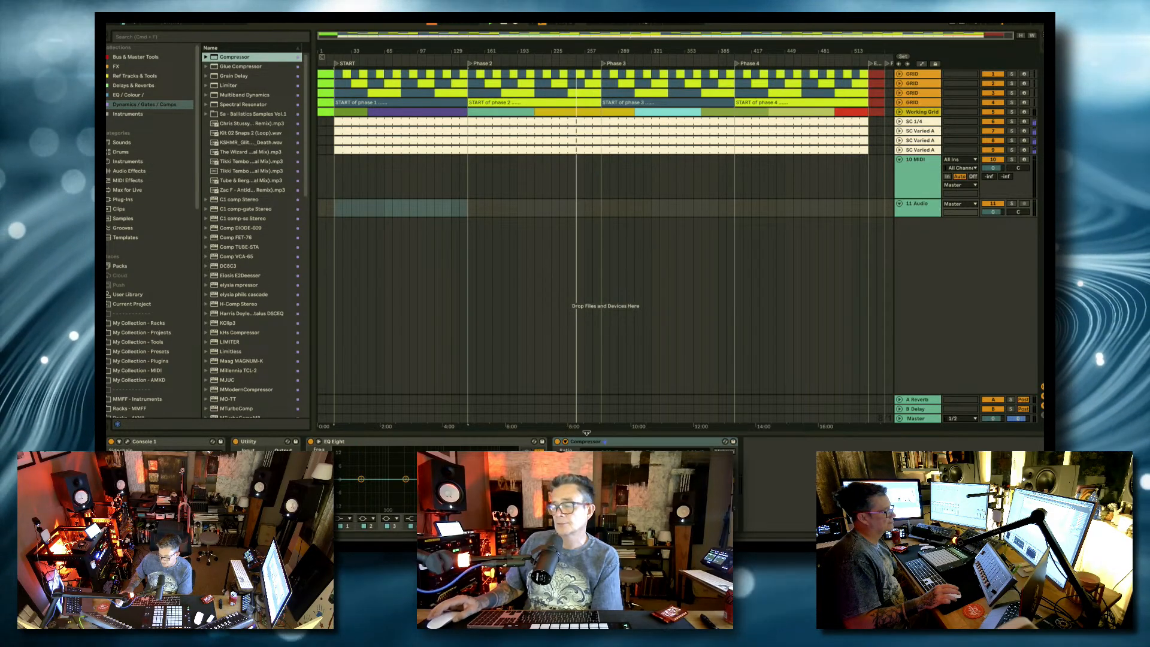
Step: Enlarge the new audio track to show its routing and set its volume to -3.0 dB
{"action": "right_click", "coordinate": [923, 209]}
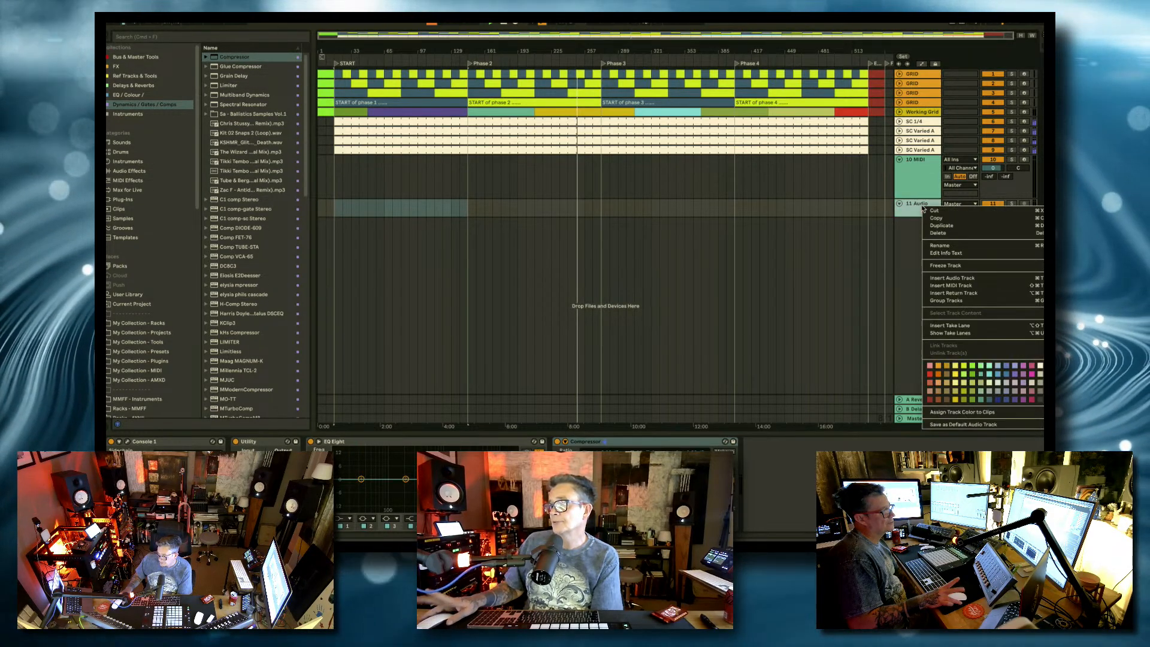
{"action": "left_click", "coordinate": [904, 245]}
{"action": "left_click_drag", "start_coordinate": [916, 217], "coordinate": [916, 243]}
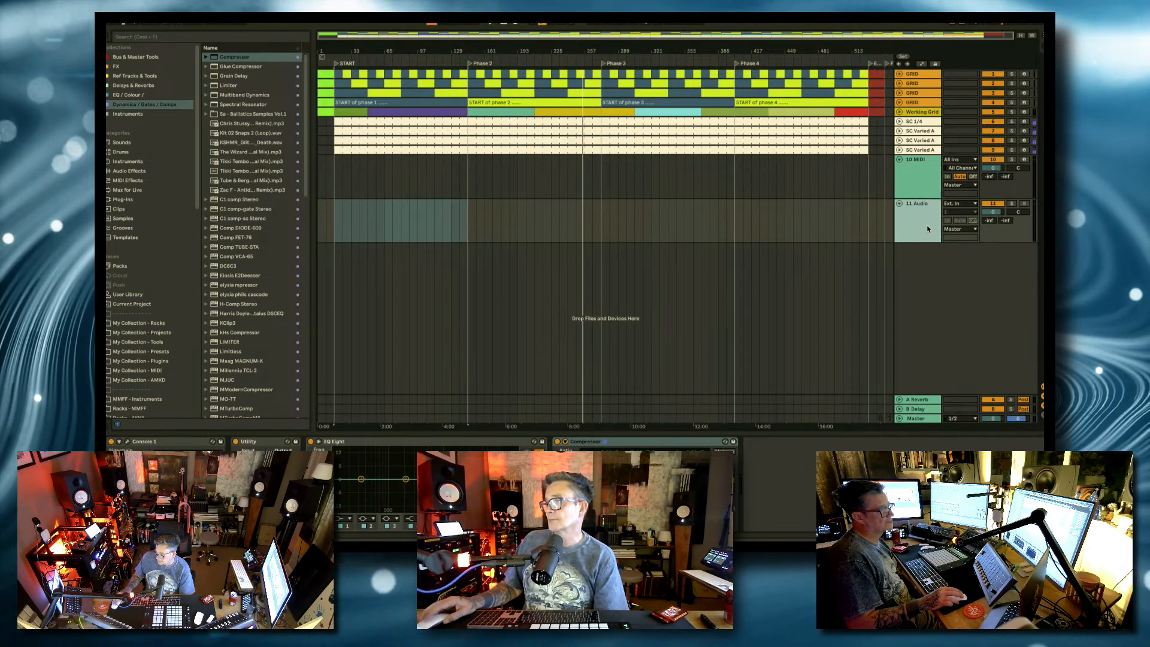
{"action": "left_click", "coordinate": [998, 212]}
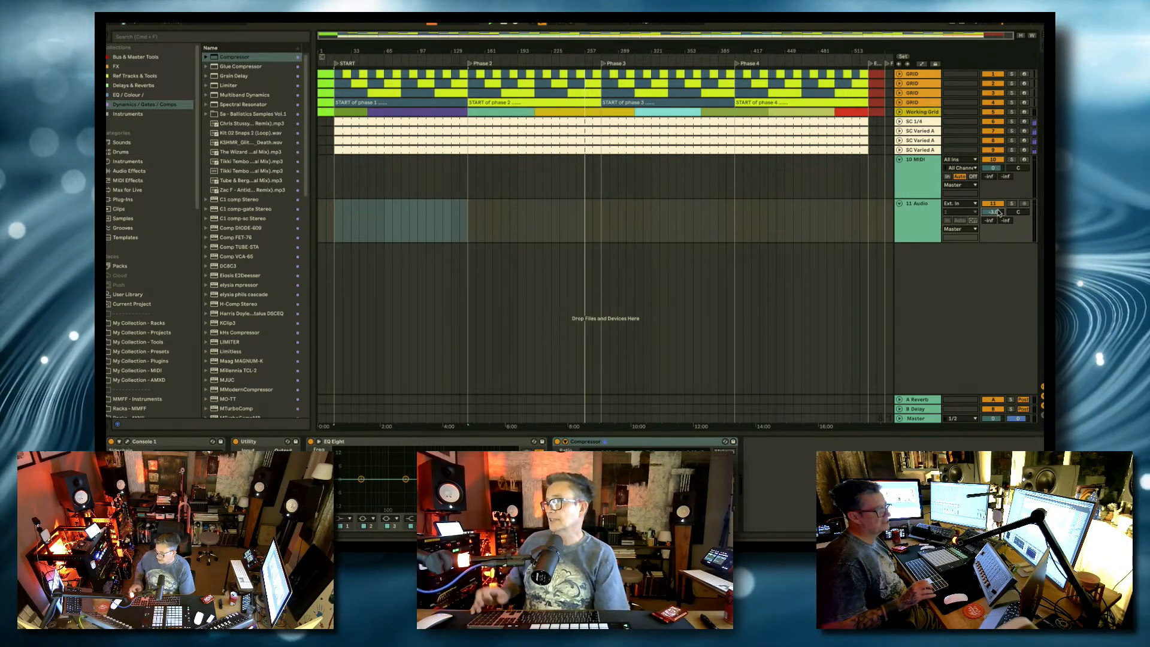
Step: Rename the audio track as "Audio - TEMPLATE" and widen the track headers to fit the name
{"action": "left_click", "coordinate": [931, 212]}
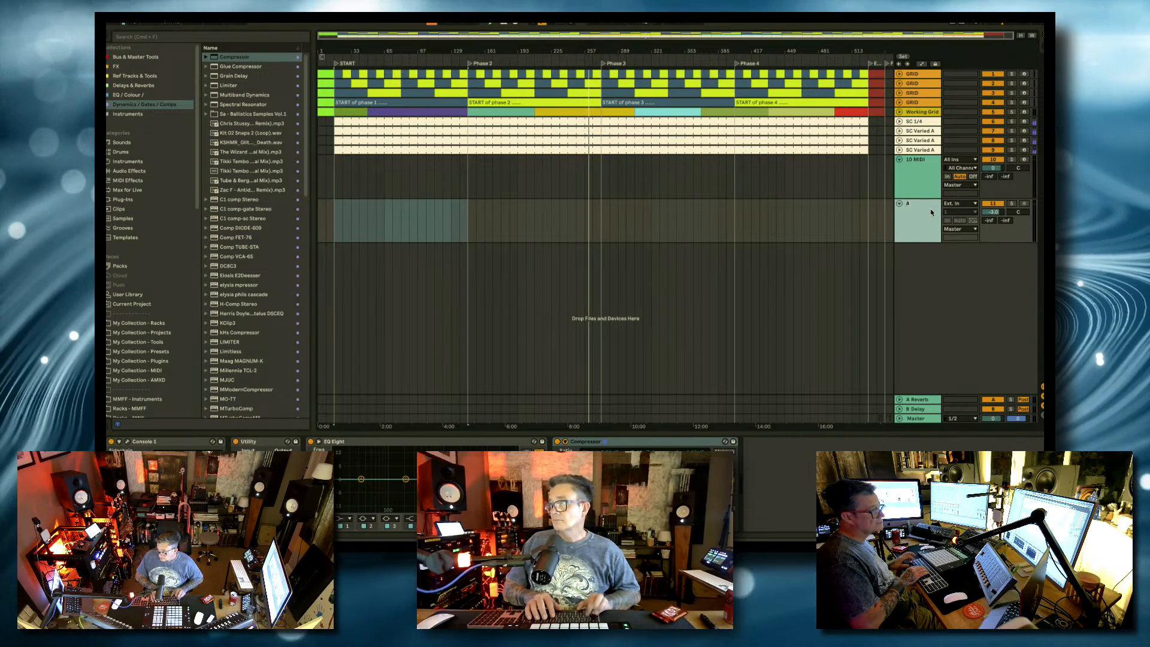
{"action": "type", "text": "Audio - TEMP"}
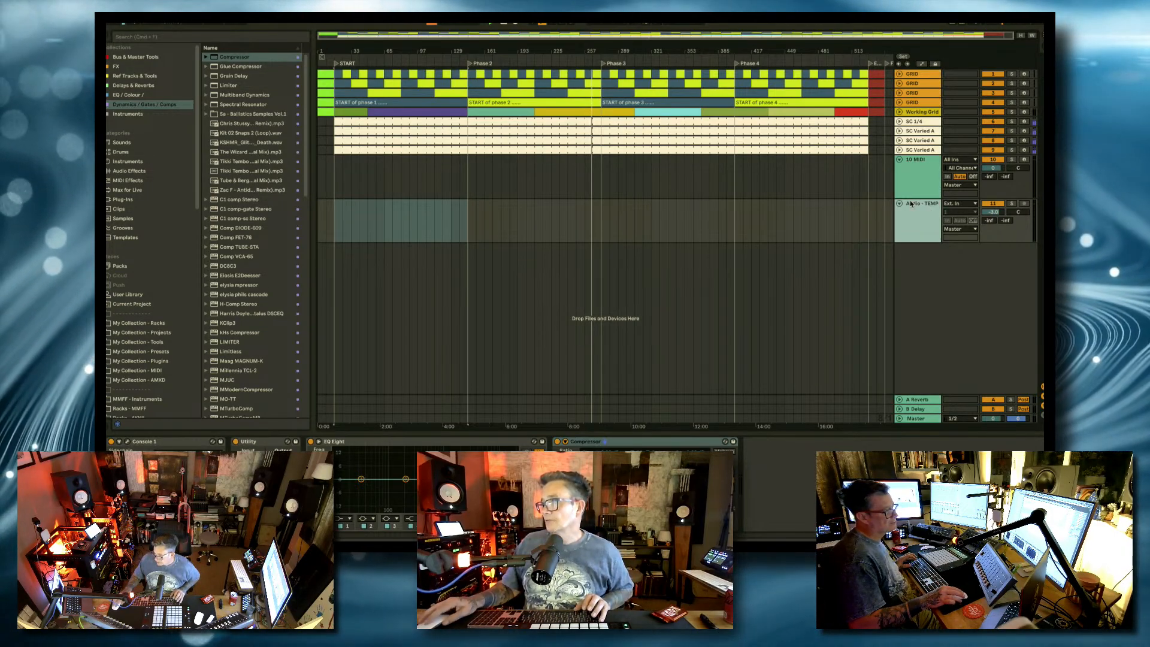
{"action": "left_click_drag", "start_coordinate": [895, 192], "coordinate": [818, 193]}
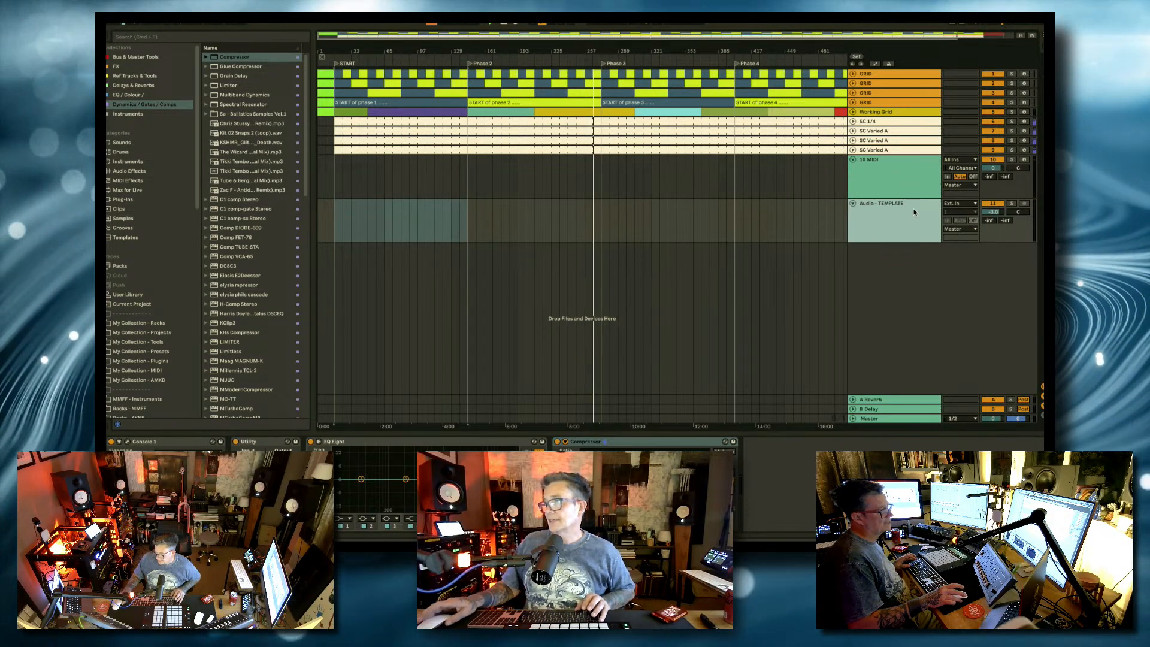
Step: Save the Audio - TEMPLATE track as the default audio track, overwriting the existing default
{"action": "right_click", "coordinate": [897, 217]}
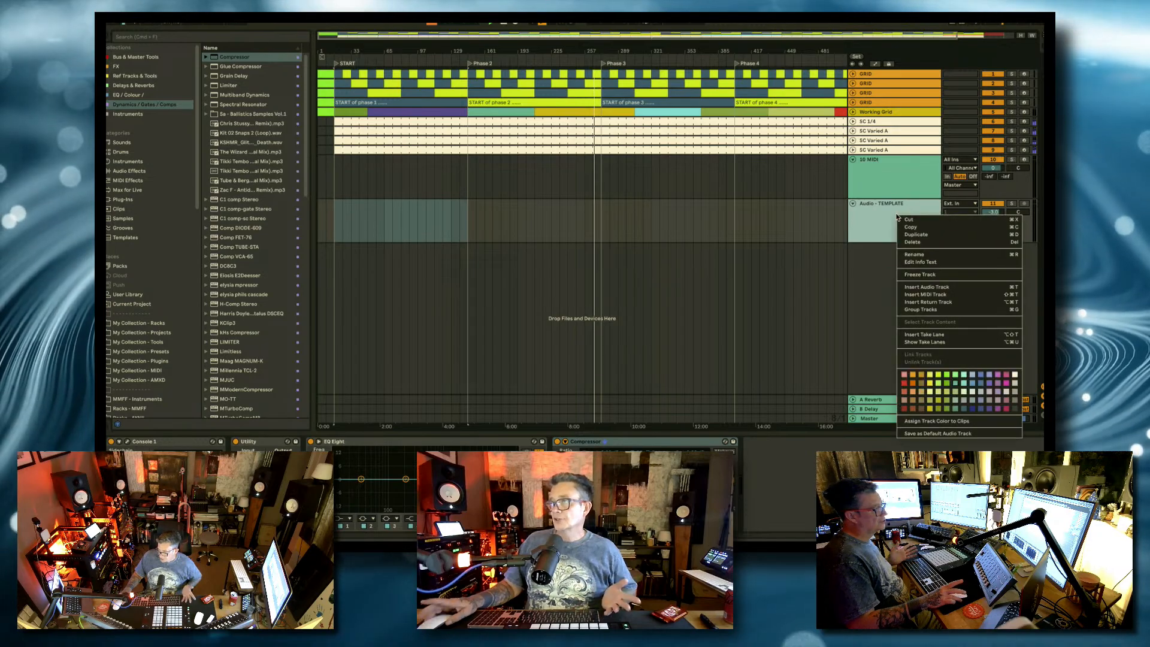
{"action": "left_click", "coordinate": [937, 433]}
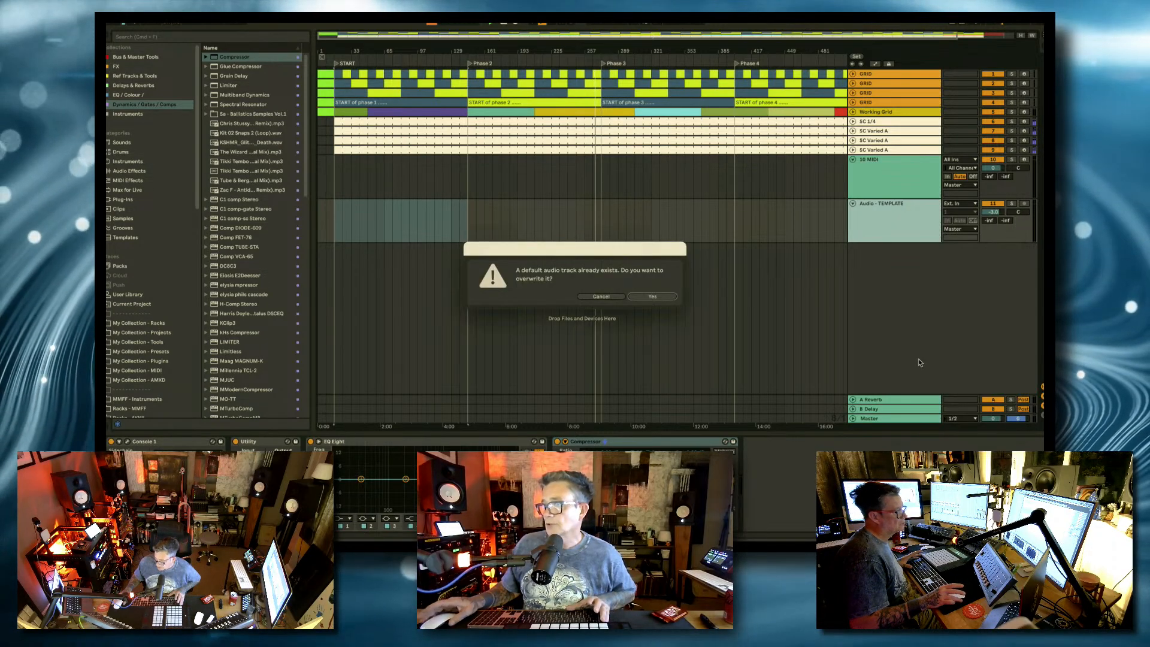
{"action": "left_click", "coordinate": [654, 297]}
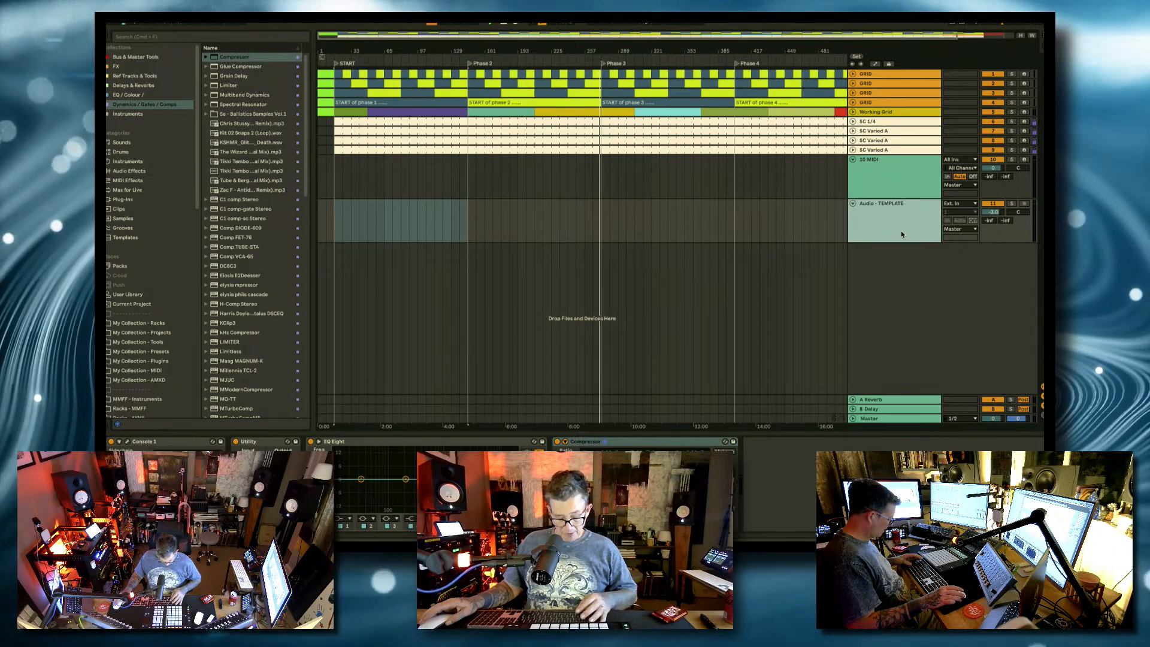
Step: Duplicate the Audio - TEMPLATE track twice and insert one more audio track from the saved default
{"action": "key", "text": "super+d"}
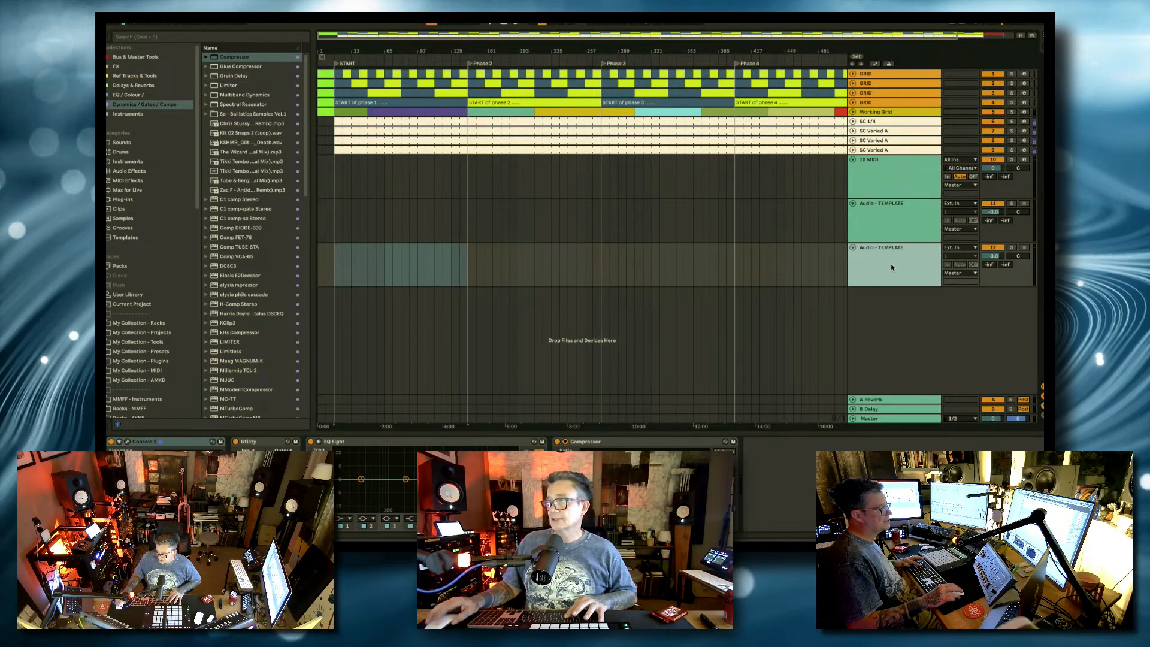
{"action": "key", "text": "super+d"}
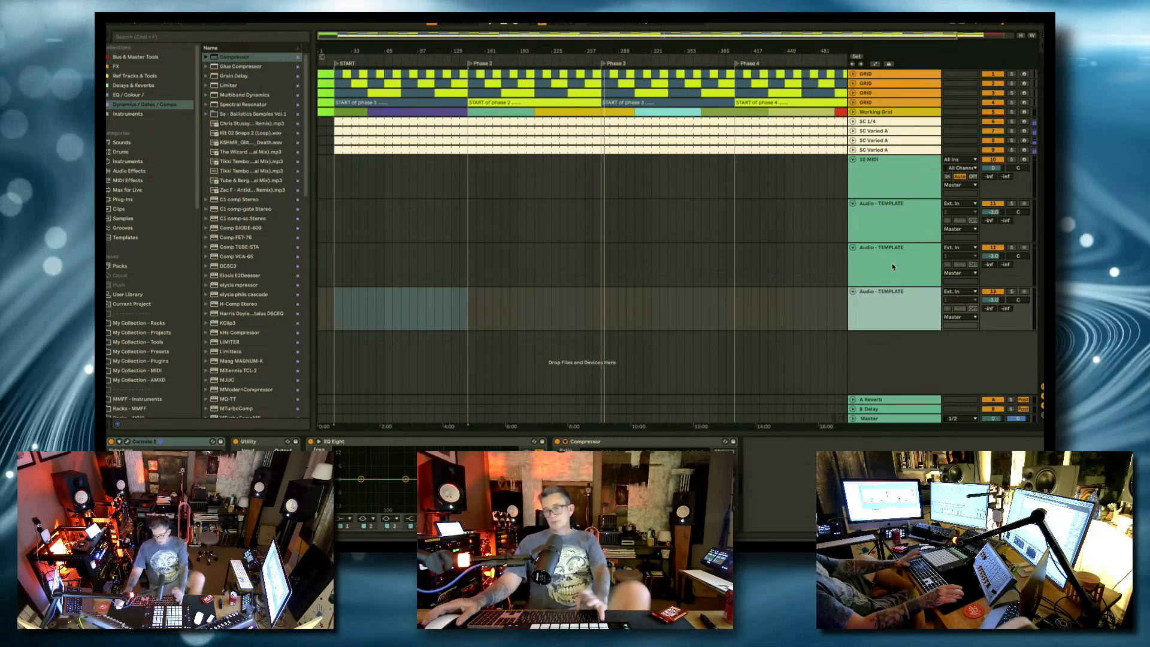
{"action": "key", "text": "super+t"}
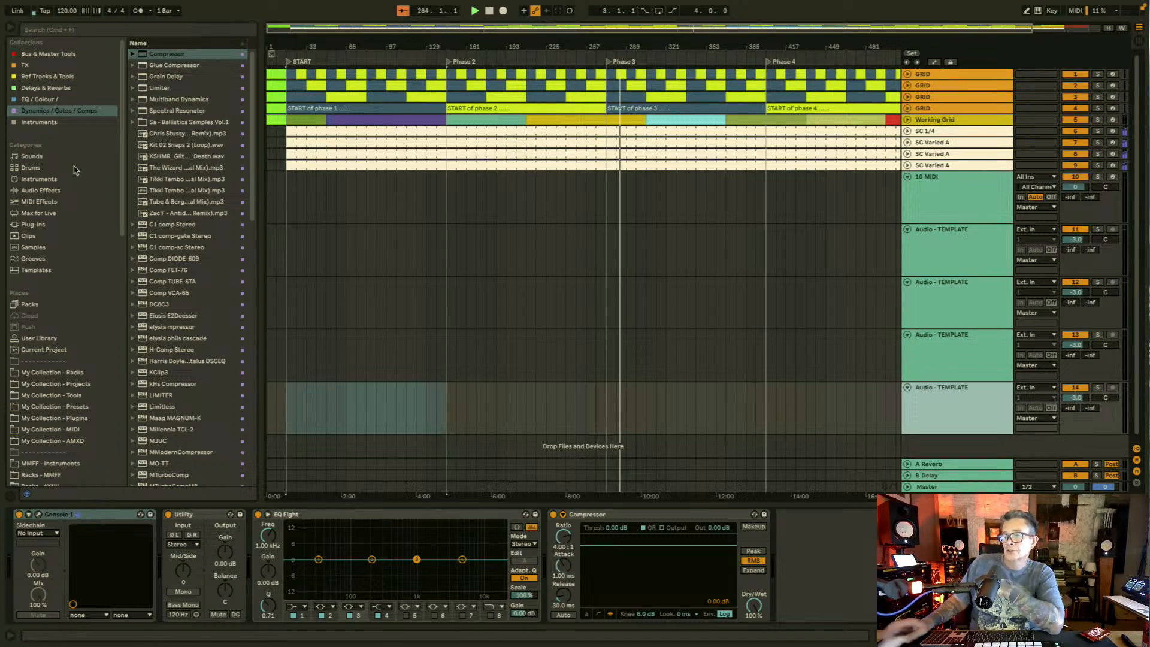
Step: Examine the newest audio track's default device chain, from Console 1 to Compressor
{"action": "left_click", "coordinate": [675, 515]}
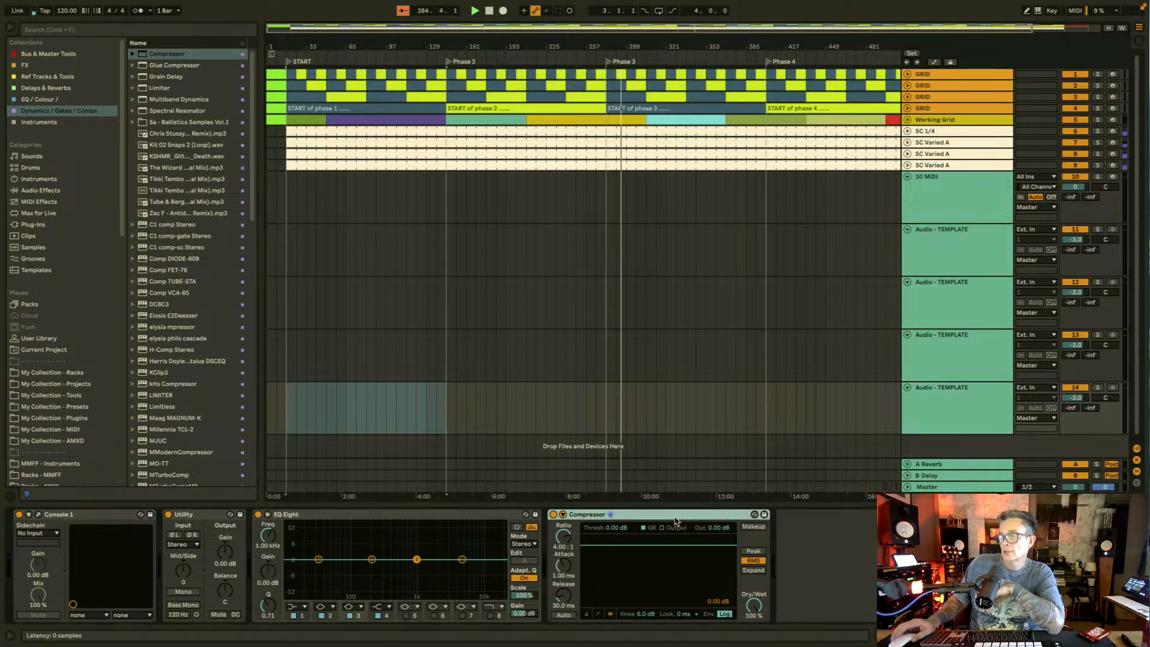
{"action": "left_click", "coordinate": [97, 515], "text": "shift"}
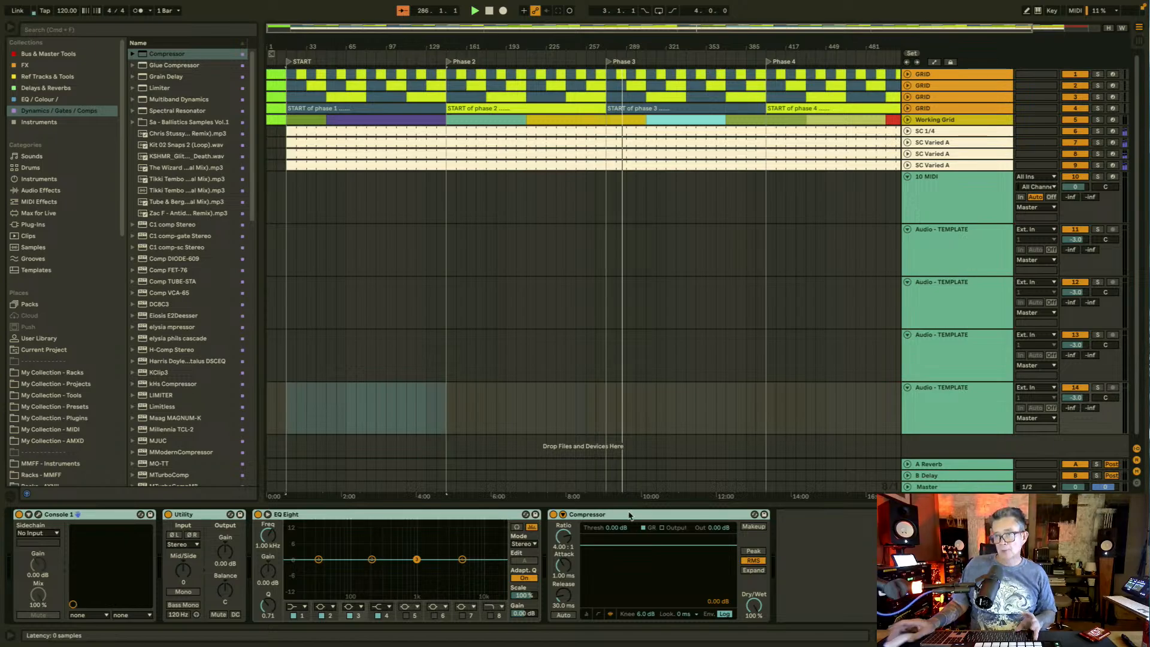
{"action": "left_click", "coordinate": [963, 406]}
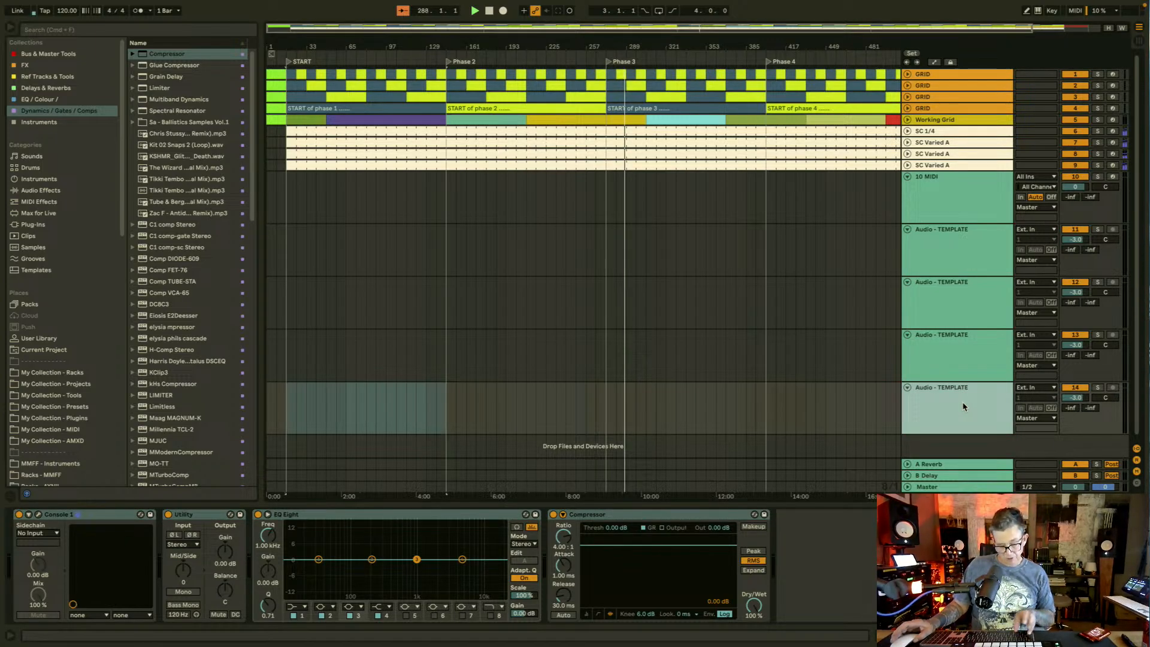
Step: Insert a MIDI track below the audio tracks and add a Compressor after its EQ Eight
{"action": "key", "text": "super+shift+t"}
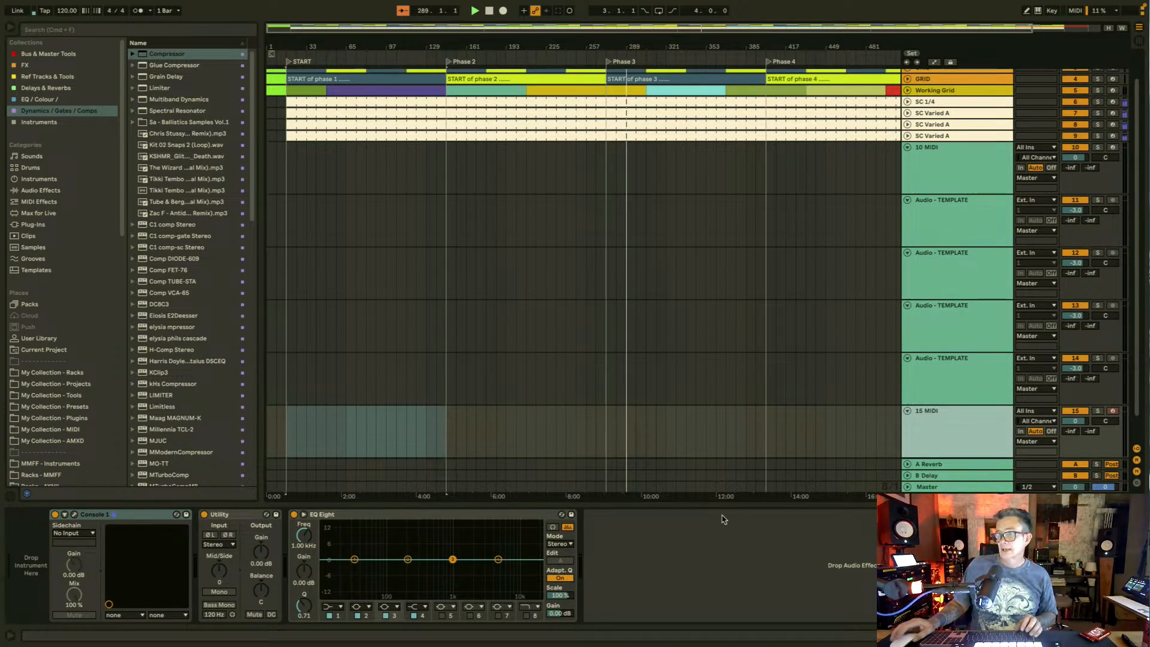
{"action": "left_click", "coordinate": [545, 515]}
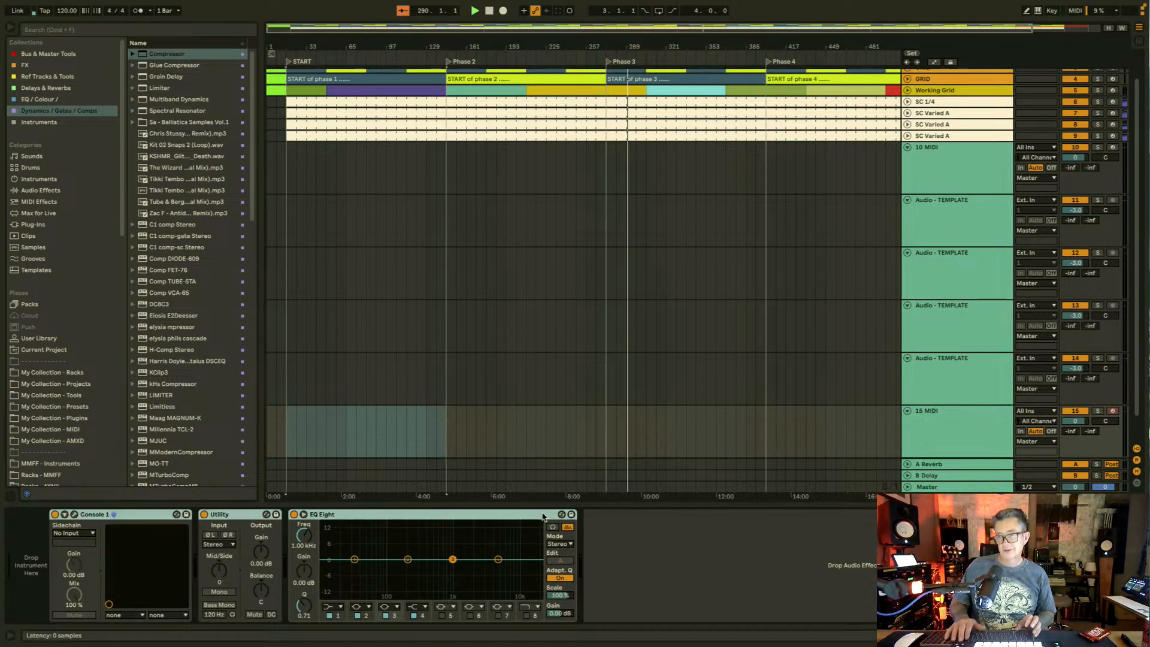
{"action": "key", "text": "Delete"}
{"action": "key", "text": "super+z"}
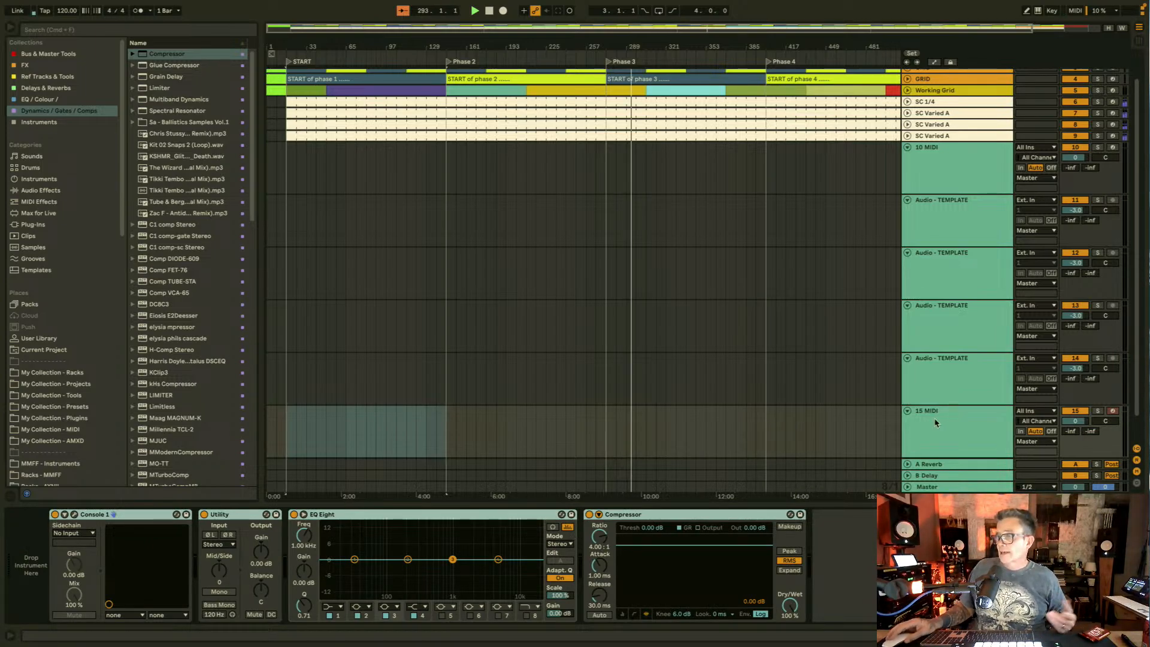
Step: Rename the new MIDI track at the end of the track list as "Midi - TEMPLATE"
{"action": "left_click", "coordinate": [950, 372]}
{"action": "key", "text": "super+r"}
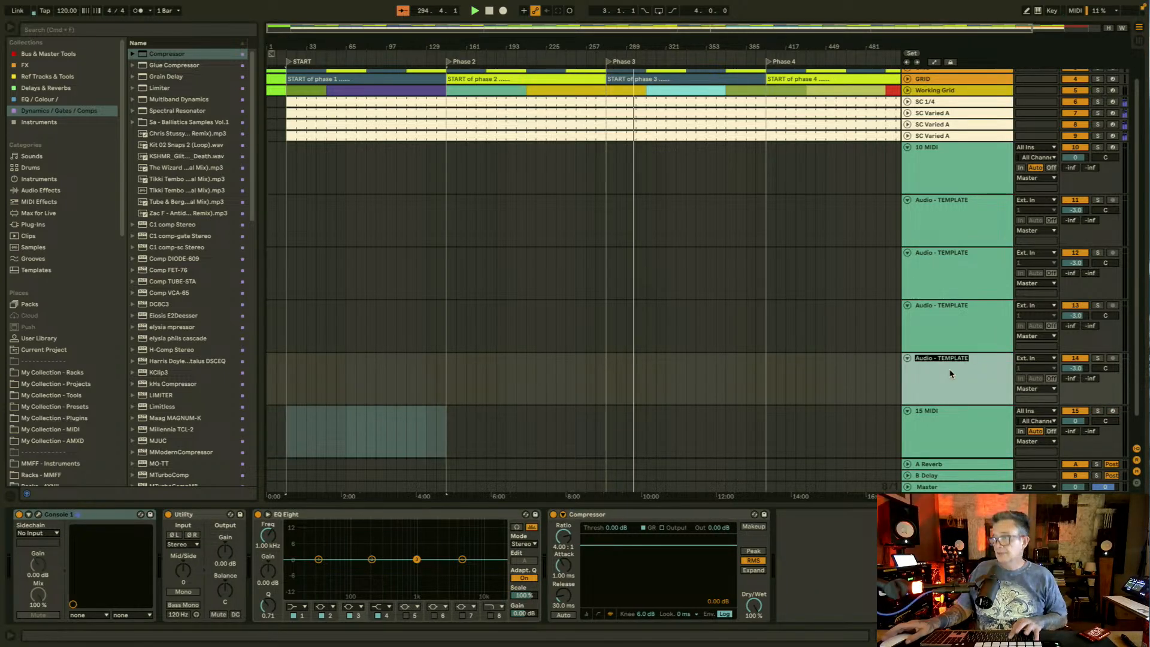
{"action": "left_click", "coordinate": [941, 436]}
{"action": "key", "text": "super+r"}
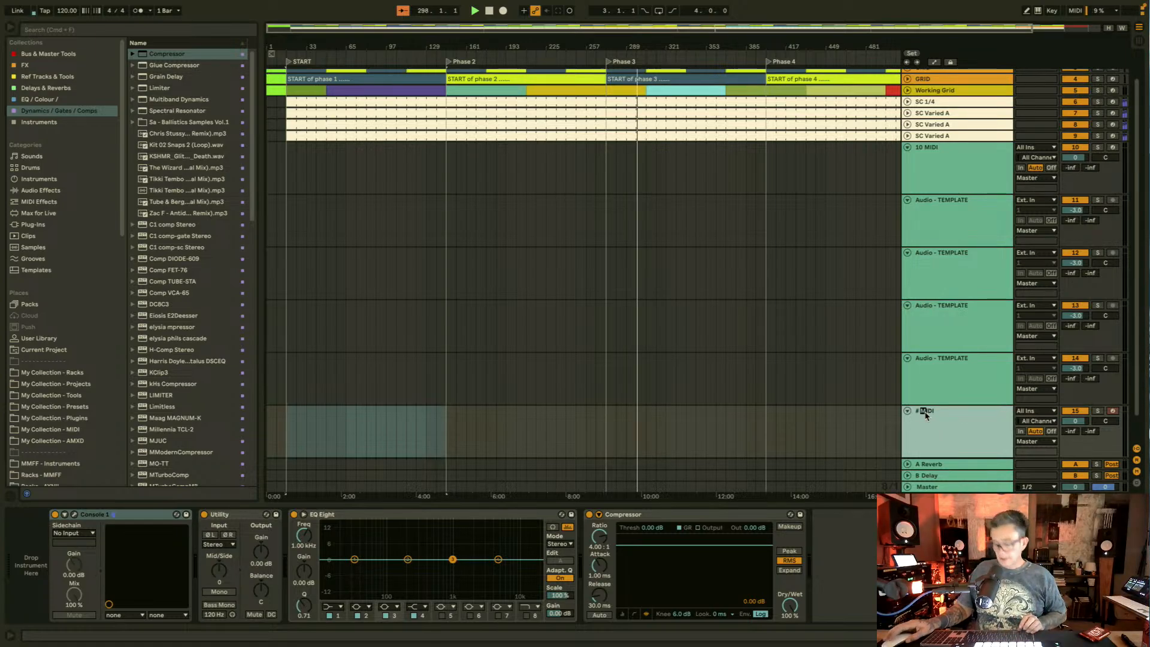
{"action": "key", "text": "BackSpace"}
{"action": "key", "text": "BackSpace"}
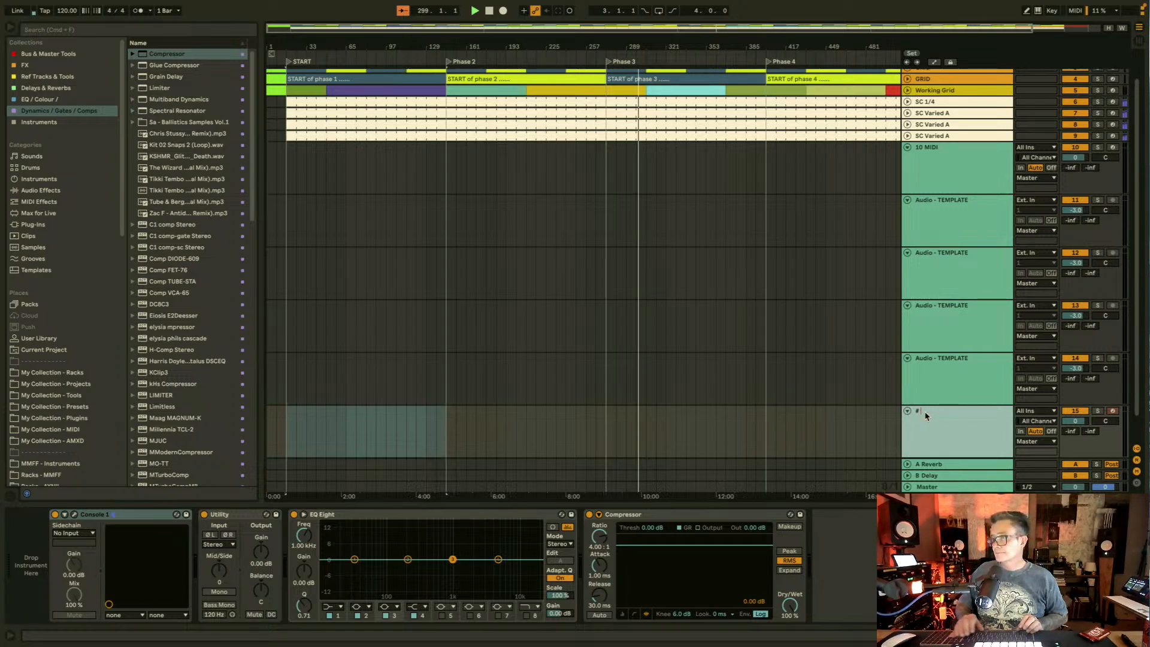
{"action": "key", "text": "ctrl+super+space"}
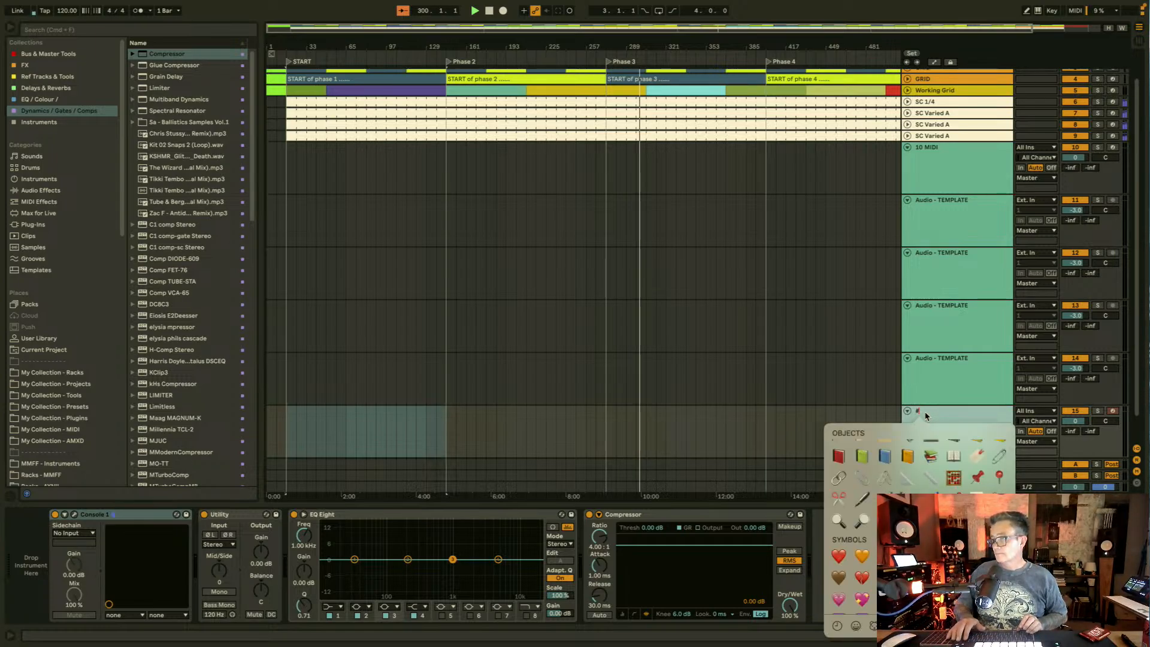
{"action": "key", "text": "Escape"}
{"action": "key", "text": "BackSpace"}
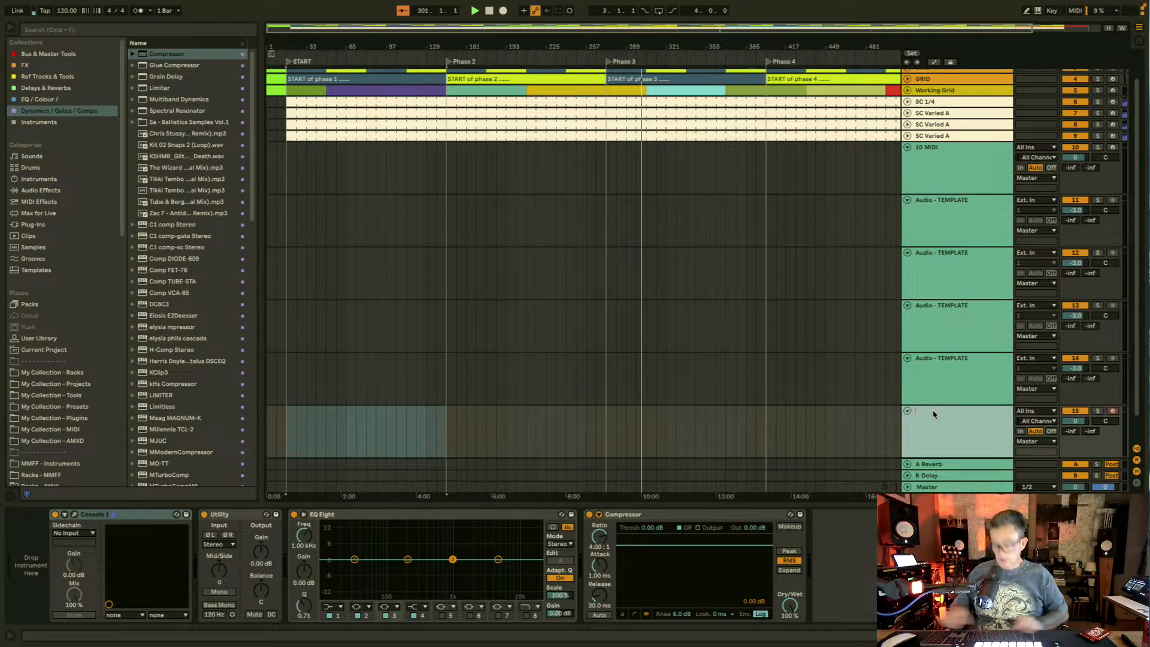
{"action": "type", "text": "Midi -"}
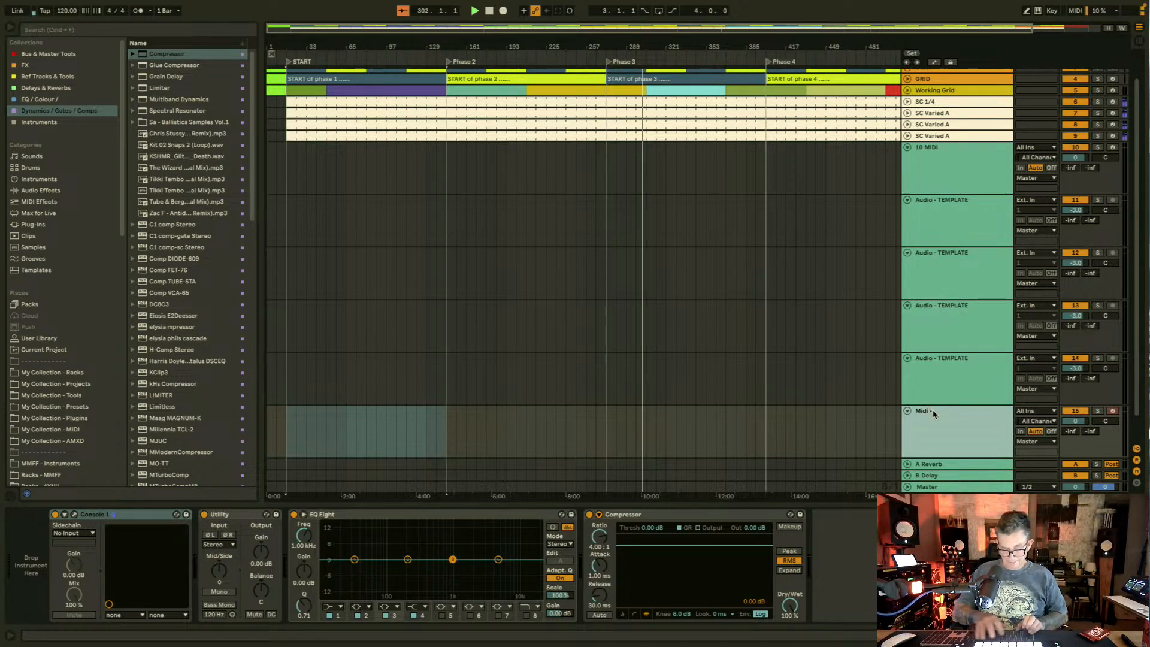
{"action": "type", "text": " TEMPLATE"}
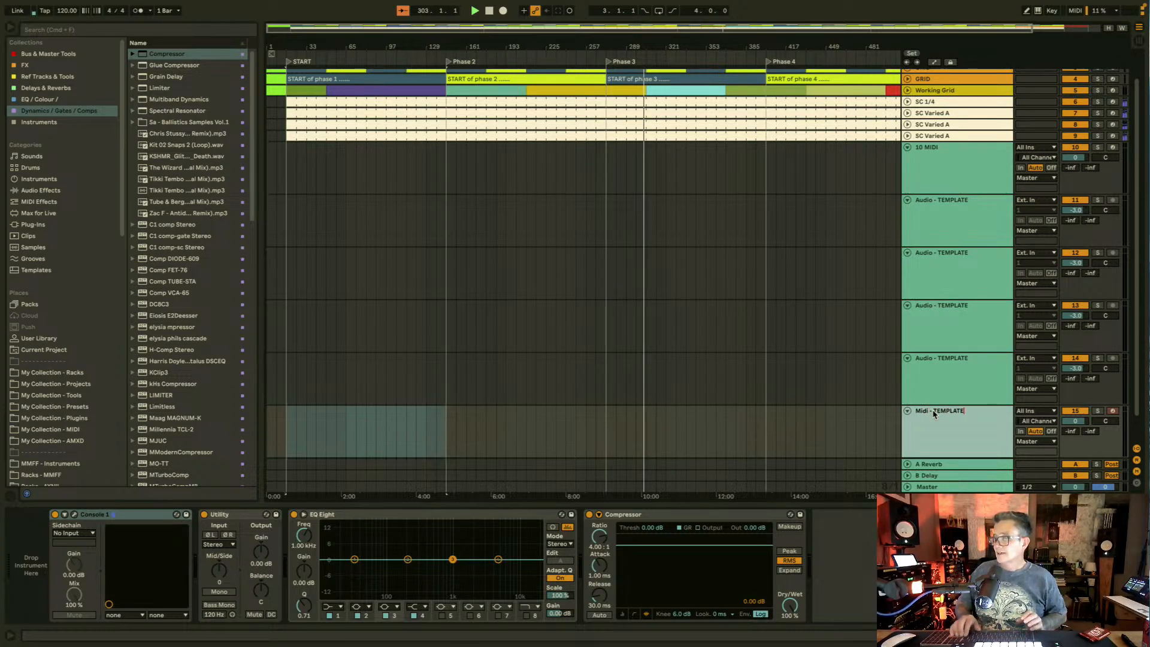
{"action": "key", "text": "Return"}
Step: Duplicate the Compressor on the Midi - TEMPLATE track and save the track as the default MIDI track, overwriting the existing default
{"action": "scroll", "coordinate": [933, 414], "scroll_direction": "down", "scroll_amount": 1}
{"action": "scroll", "coordinate": [932, 413], "scroll_direction": "down", "scroll_amount": 1}
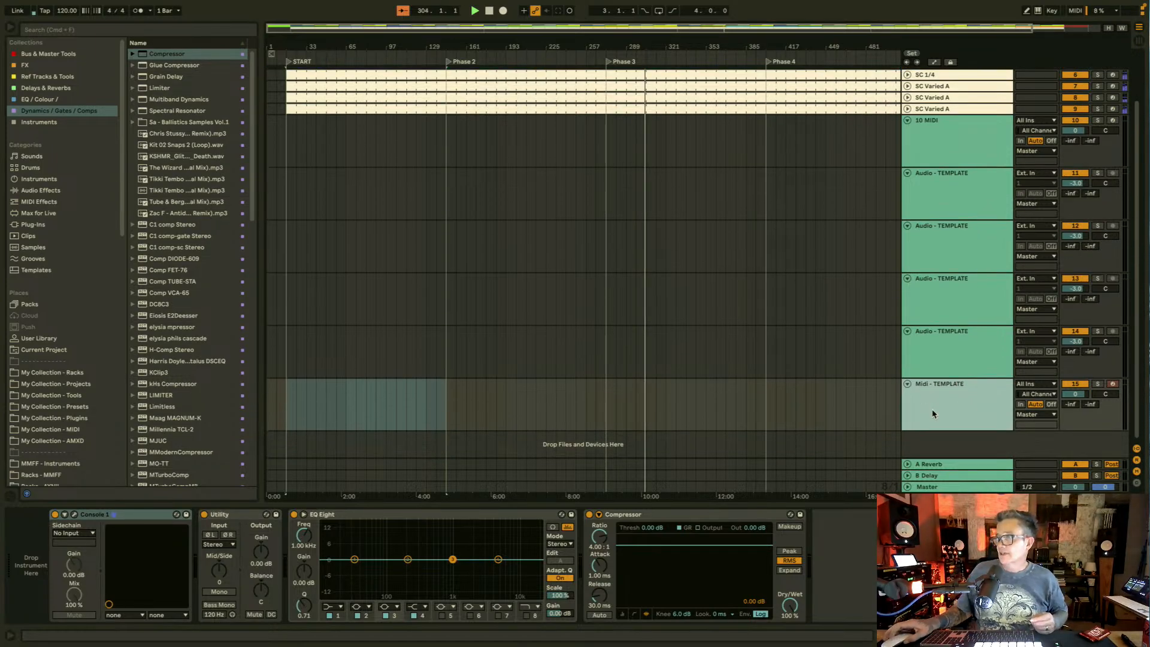
{"action": "right_click", "coordinate": [948, 408]}
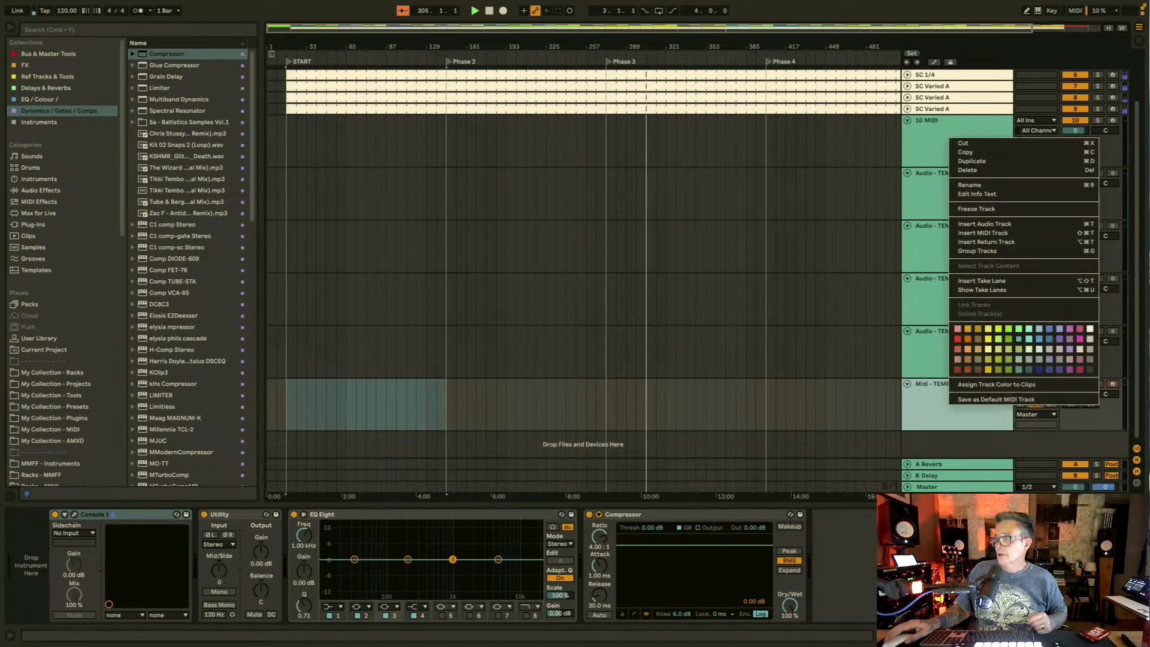
{"action": "left_click", "coordinate": [968, 399]}
{"action": "left_click", "coordinate": [663, 516]}
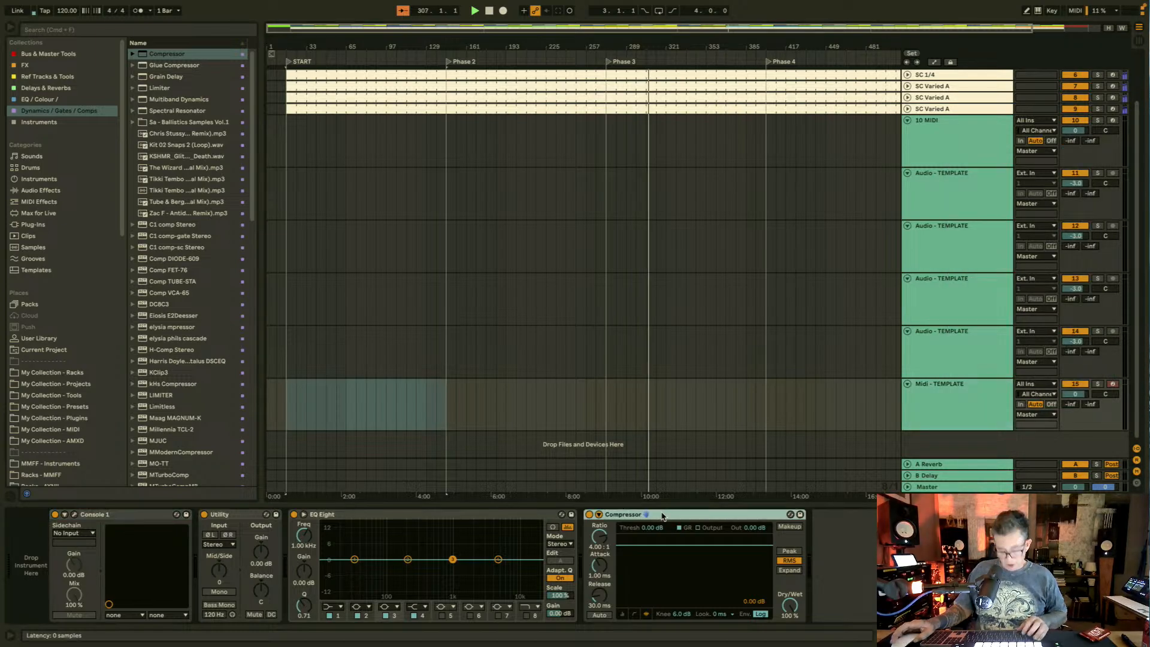
{"action": "key", "text": "super+d"}
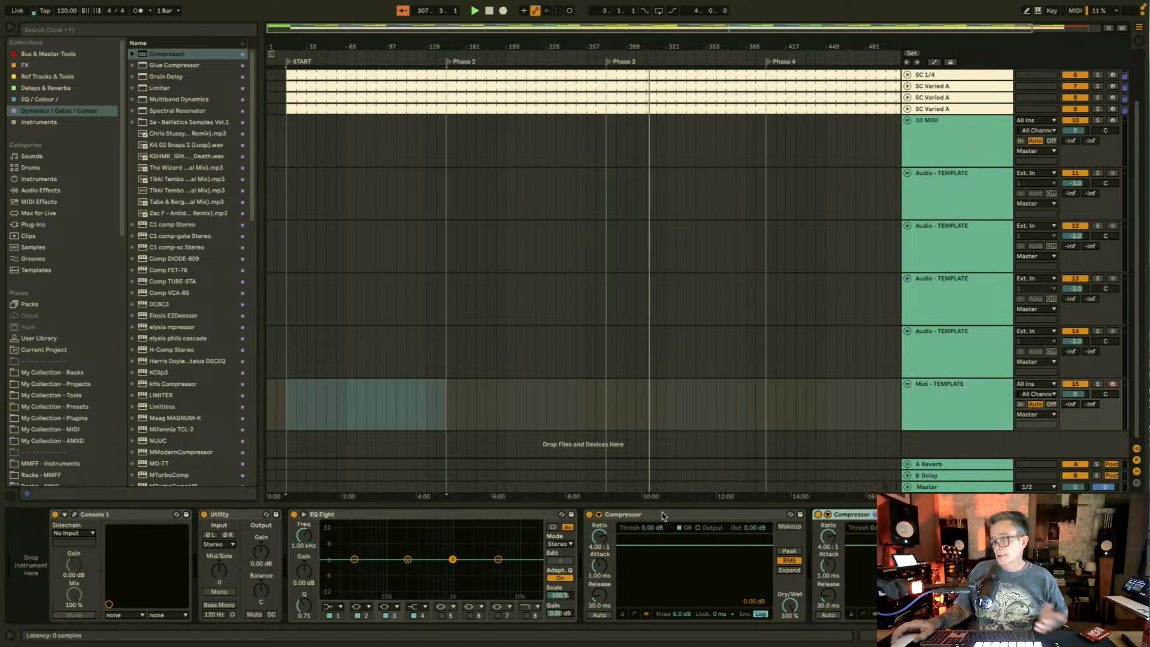
{"action": "right_click", "coordinate": [955, 419]}
{"action": "left_click", "coordinate": [987, 410]}
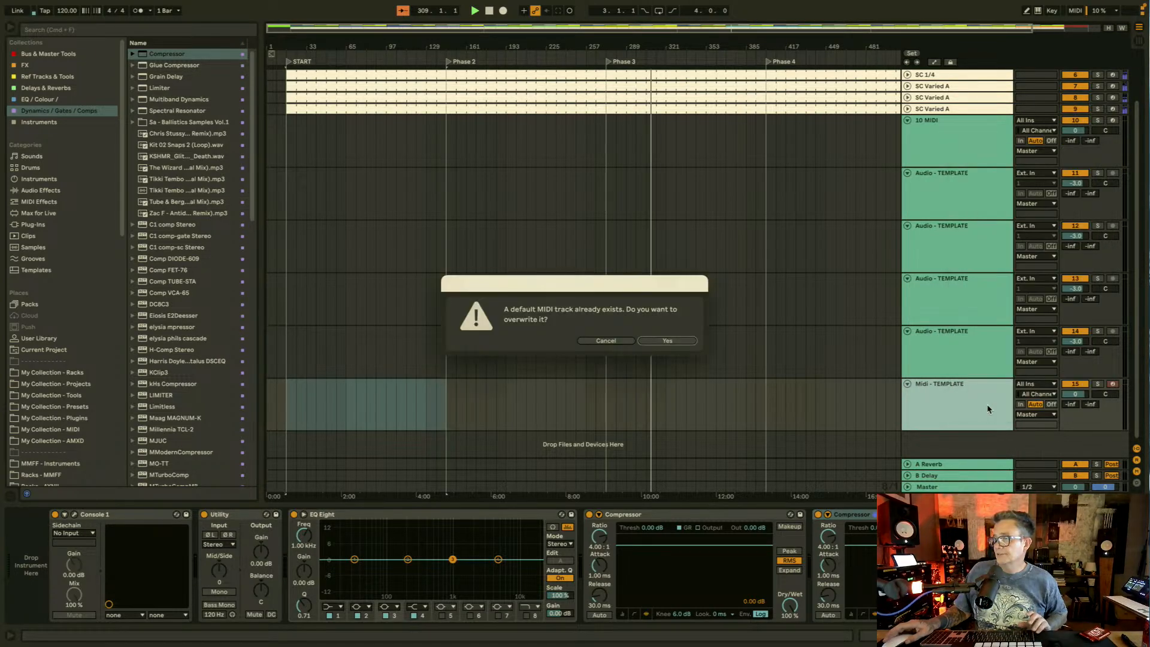
{"action": "left_click", "coordinate": [674, 339]}
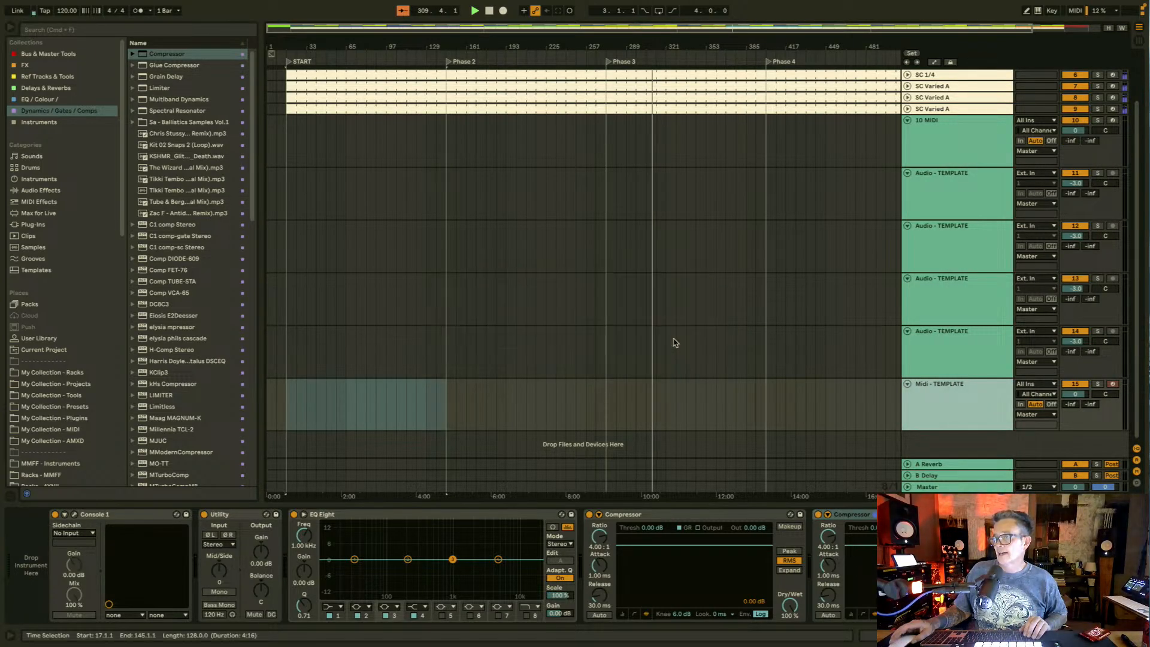
Step: Delete all MIDI and audio tracks below the SC tracks, and insert one default MIDI track and one default audio track there
{"action": "left_click", "coordinate": [975, 367]}
{"action": "left_click", "coordinate": [967, 397]}
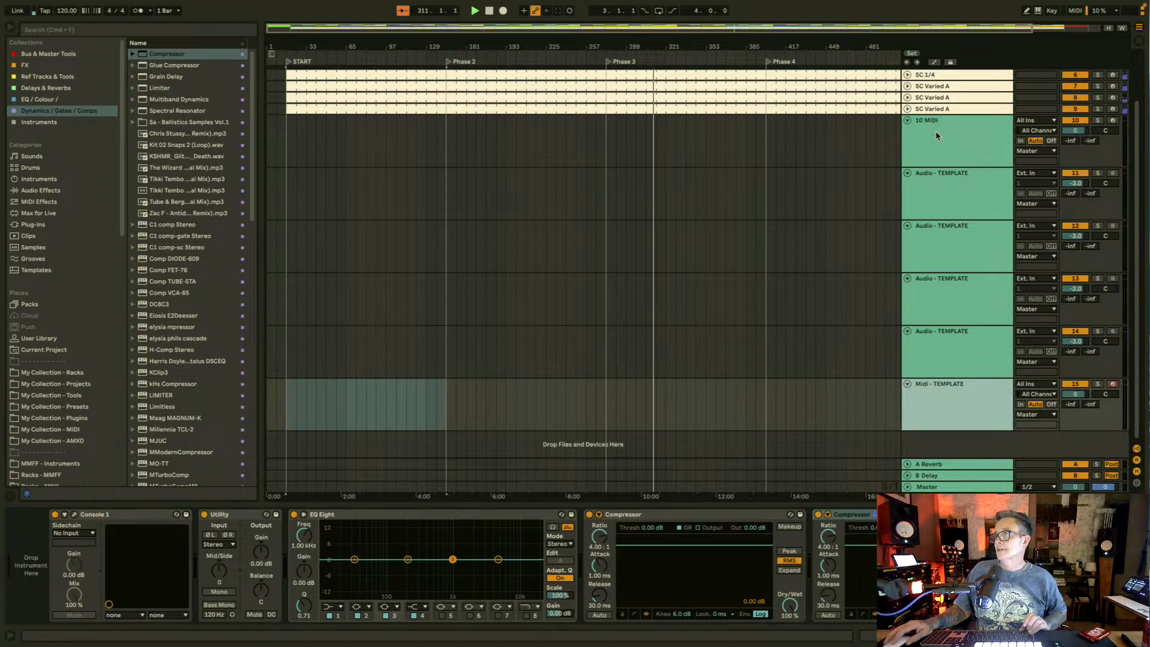
{"action": "left_click", "coordinate": [937, 136], "text": "shift"}
{"action": "key", "text": "Delete"}
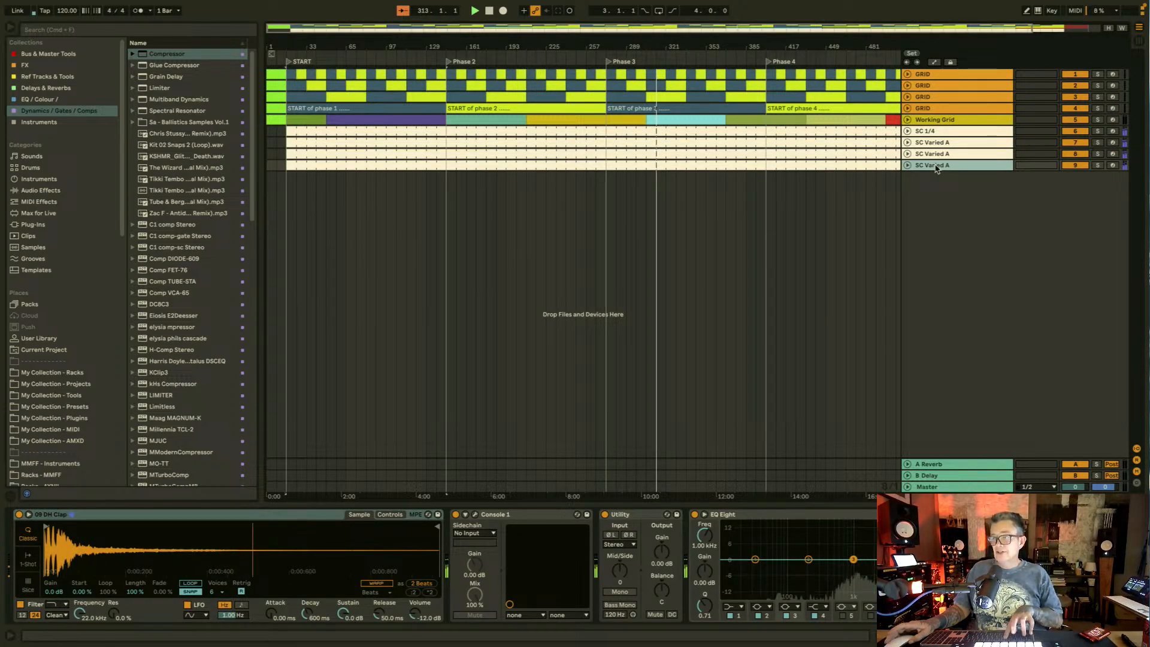
{"action": "key", "text": "ctrl+shift+t"}
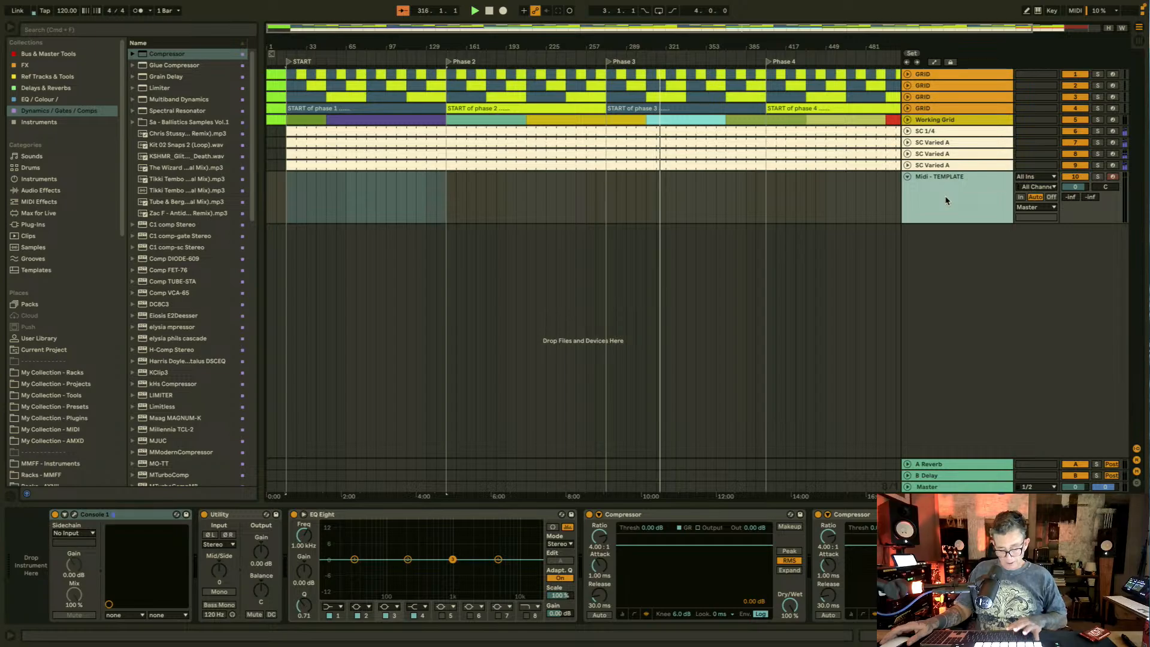
{"action": "key", "text": "super+t"}
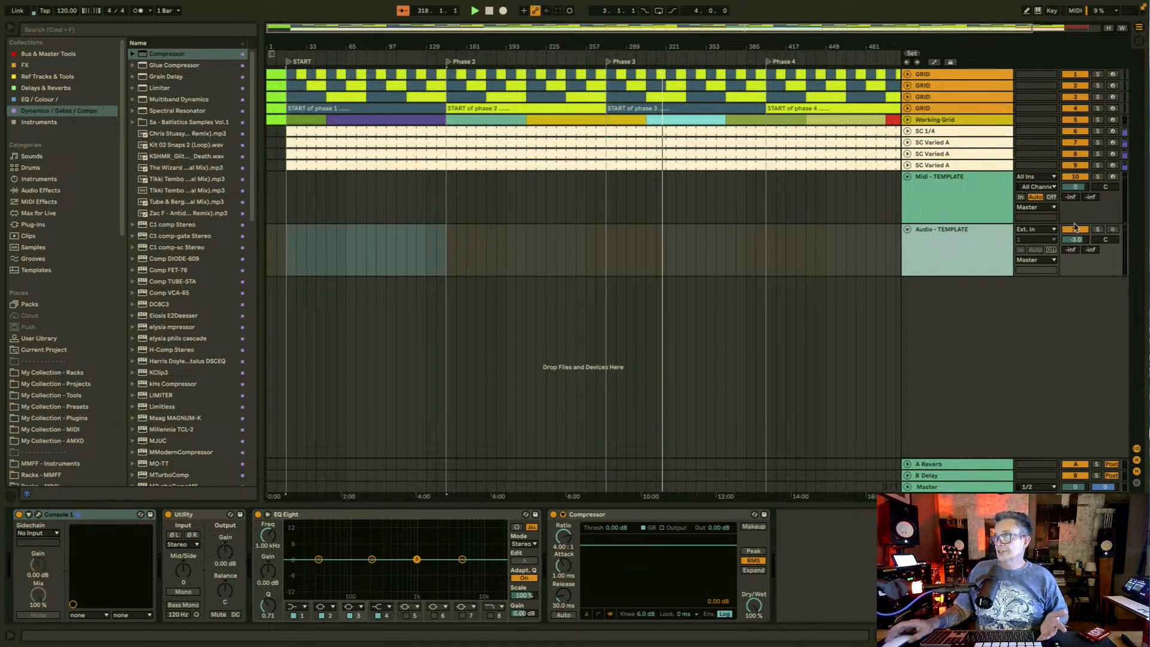
Step: Delete both Compressors from the Midi - TEMPLATE track's device chain
{"action": "left_click", "coordinate": [955, 219]}
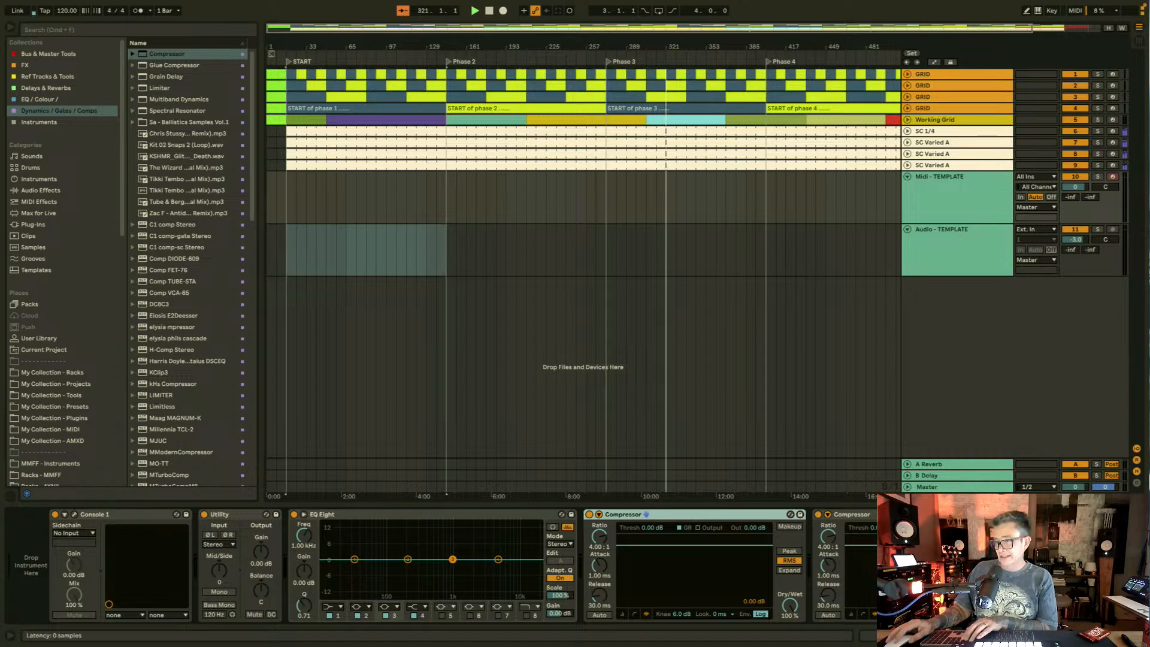
{"action": "left_click", "coordinate": [924, 514]}
{"action": "left_click", "coordinate": [689, 515], "text": "shift"}
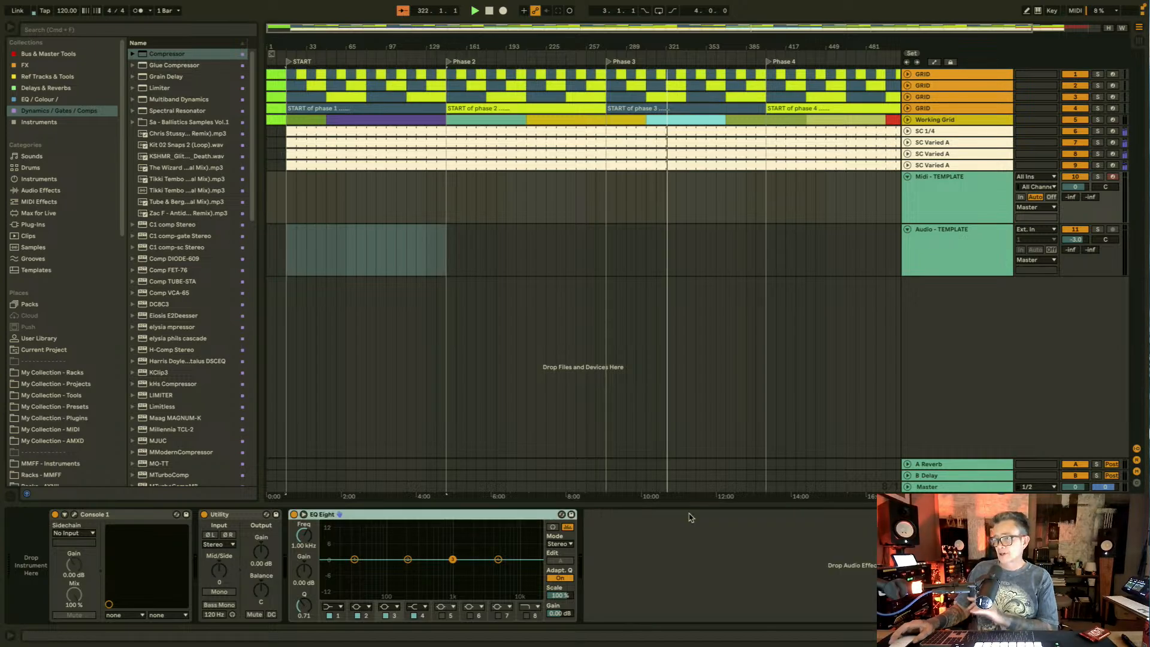
{"action": "key", "text": "Delete"}
Step: Rename the Midi - TEMPLATE track as "Midi" and colour it dark yellow
{"action": "left_click", "coordinate": [951, 203]}
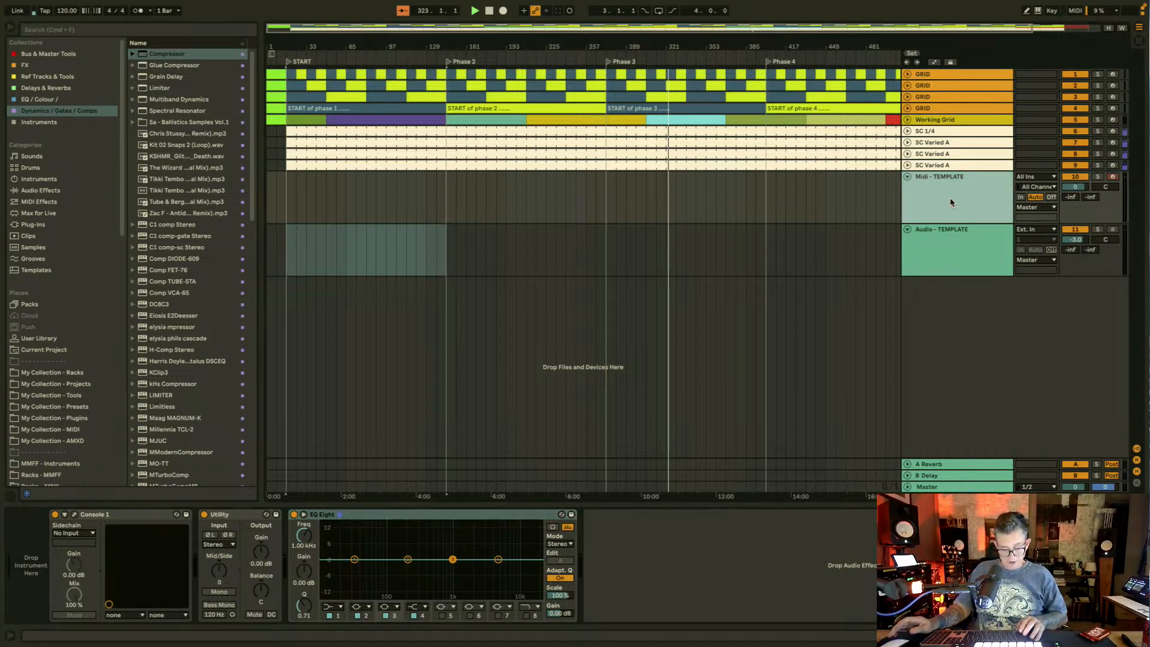
{"action": "key", "text": "super+r"}
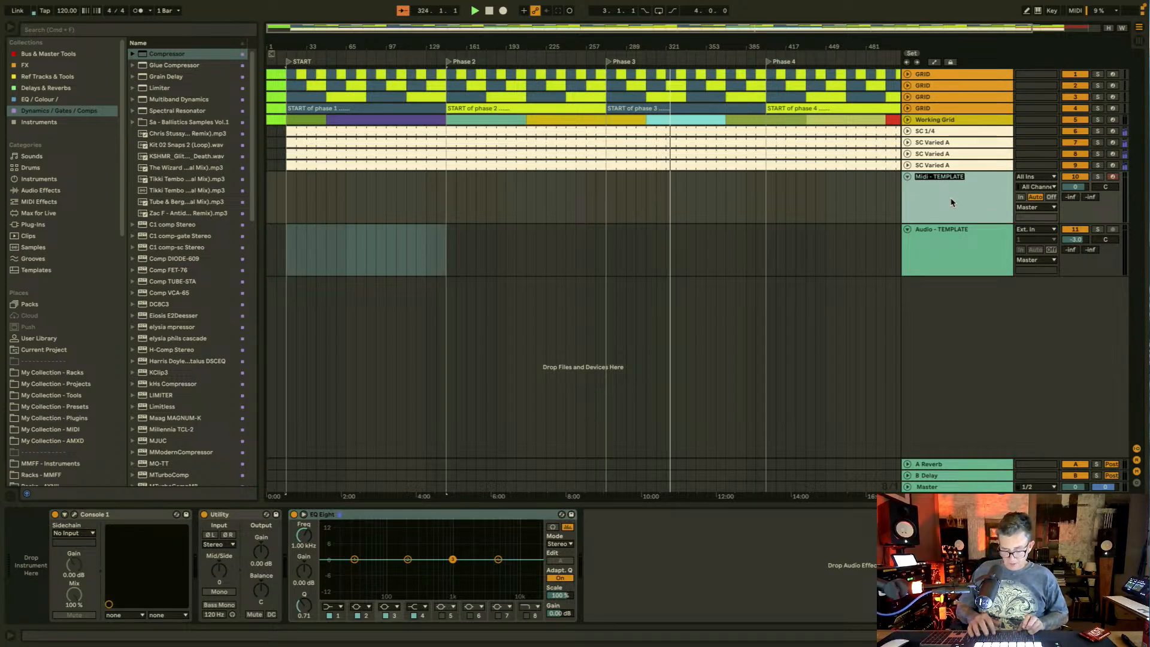
{"action": "type", "text": "Midi"}
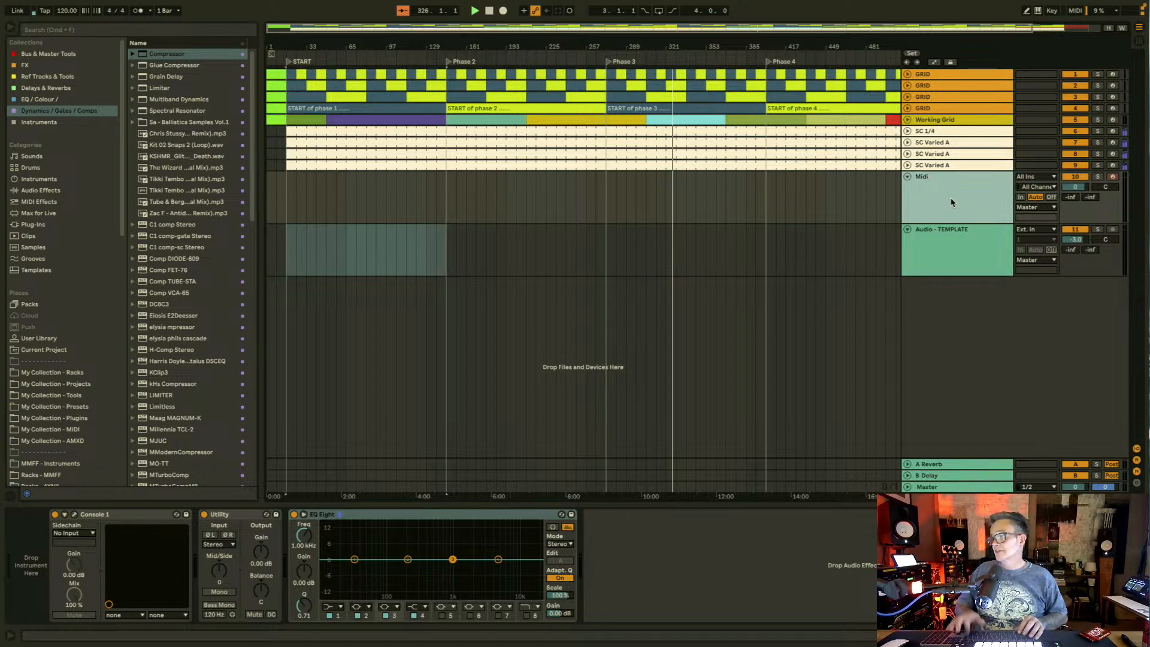
{"action": "right_click", "coordinate": [952, 202]}
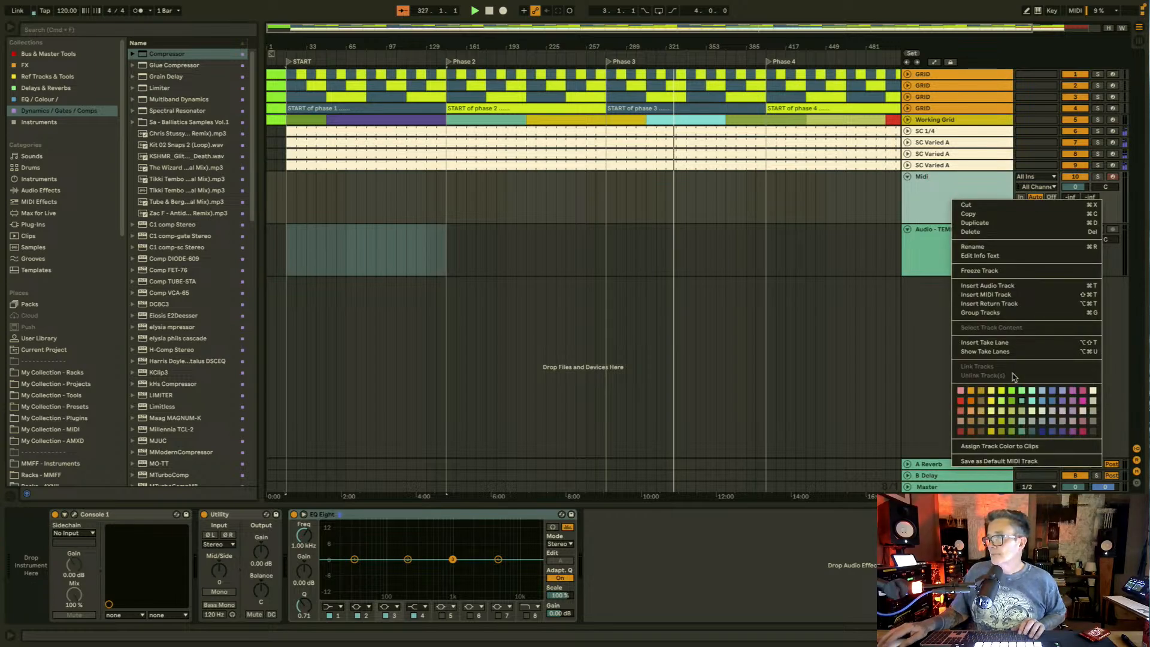
{"action": "left_click", "coordinate": [992, 431]}
Step: Save the Midi track as the default MIDI track, overwriting the existing default
{"action": "right_click", "coordinate": [963, 207]}
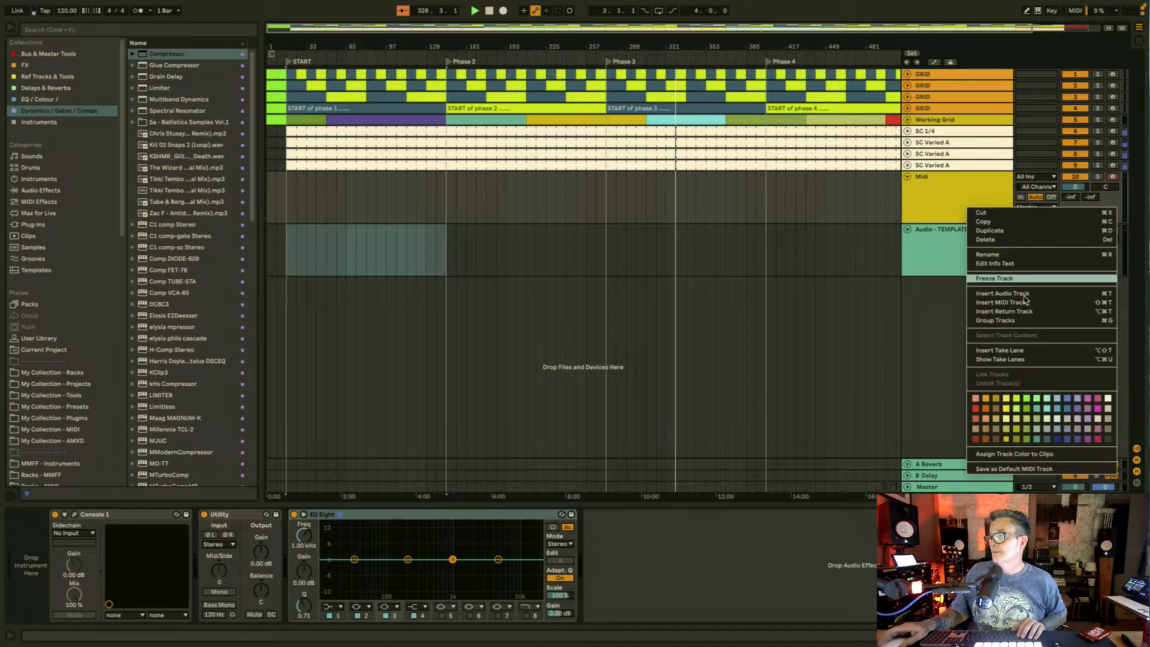
{"action": "left_click", "coordinate": [1012, 469]}
{"action": "left_click", "coordinate": [677, 341]}
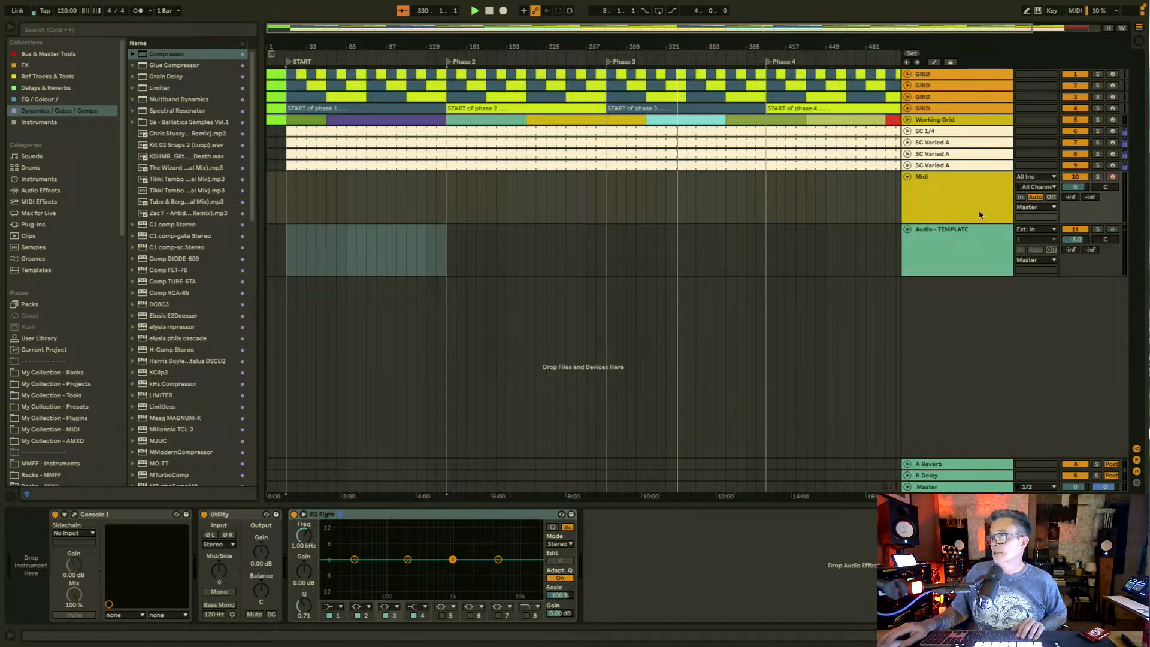
Step: Insert a MIDI track from the saved default below the Audio - TEMPLATE track
{"action": "left_click", "coordinate": [963, 251]}
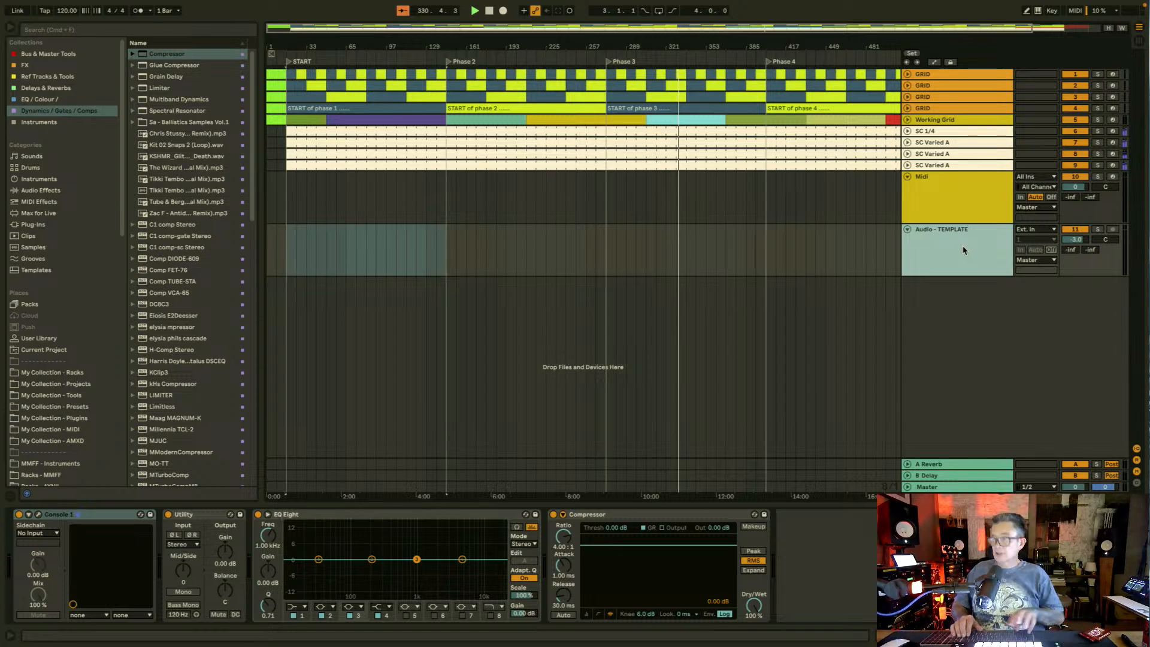
{"action": "key", "text": "super+shift+t"}
{"action": "left_click", "coordinate": [957, 299]}
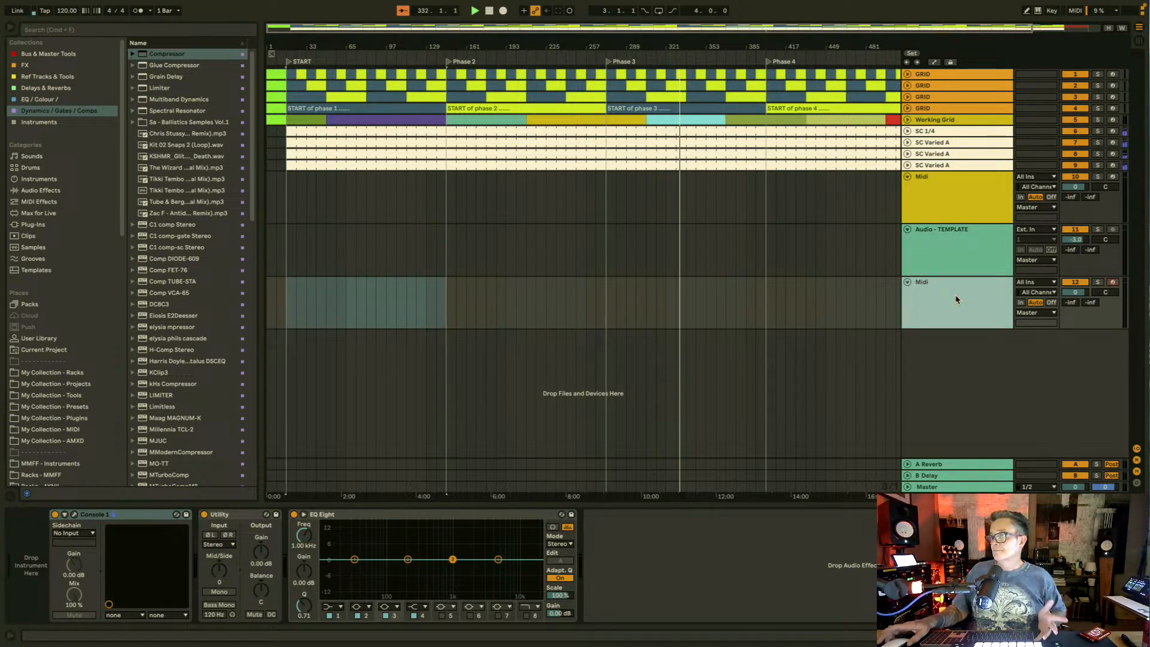
Step: Delete the Compressor from the Audio - TEMPLATE track and rename the track as "Audio"
{"action": "left_click", "coordinate": [950, 263]}
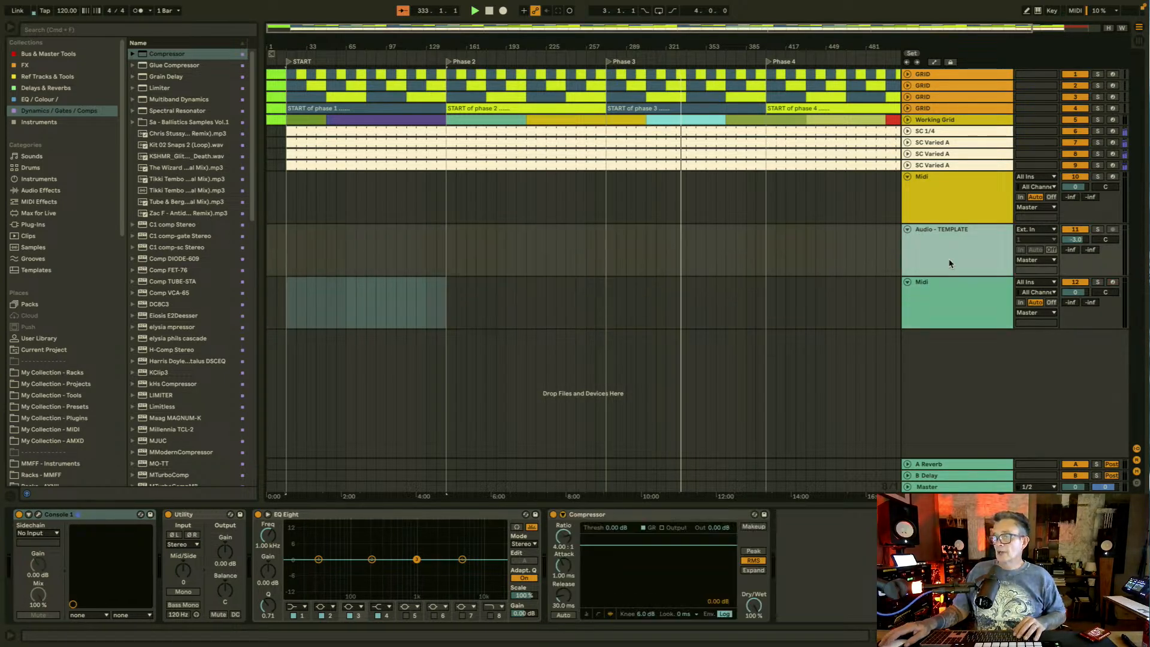
{"action": "key", "text": "Delete"}
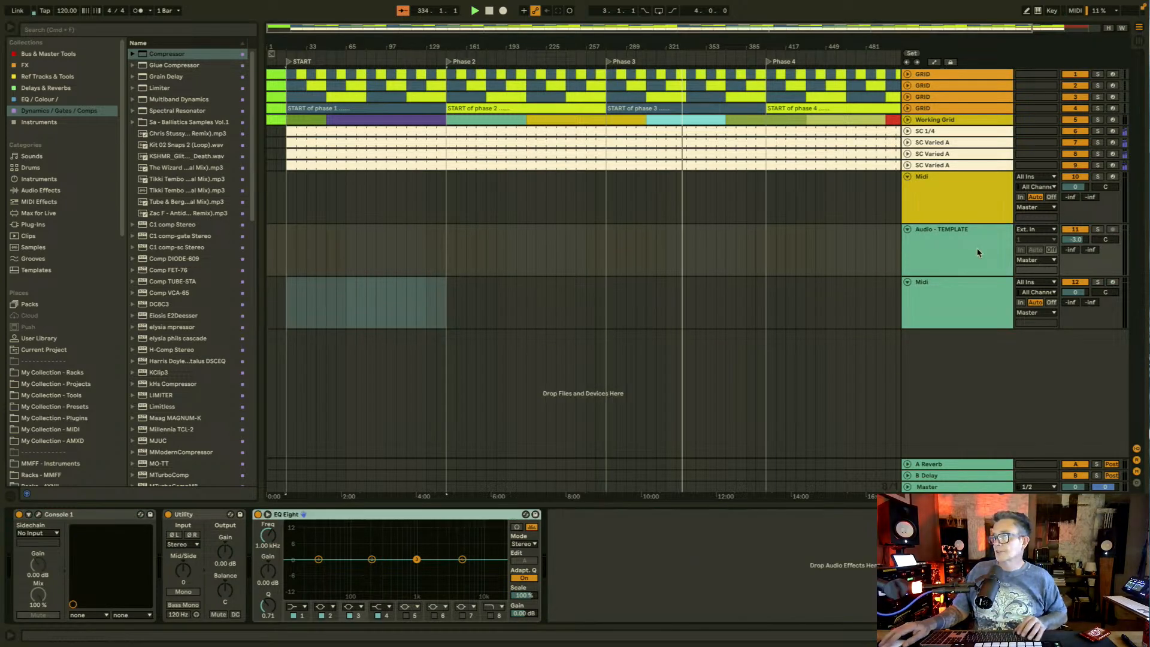
{"action": "key", "text": "super+r"}
{"action": "type", "text": "Au"}
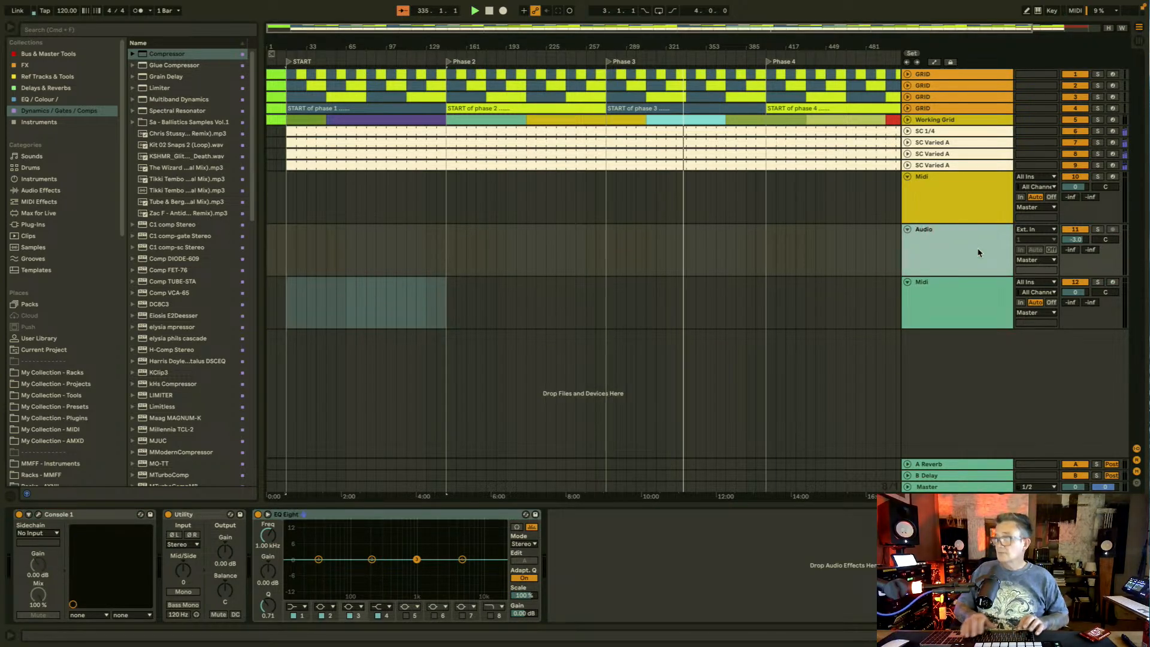
Step: Save the Audio track as the default audio track, overwriting the existing default
{"action": "right_click", "coordinate": [979, 252]}
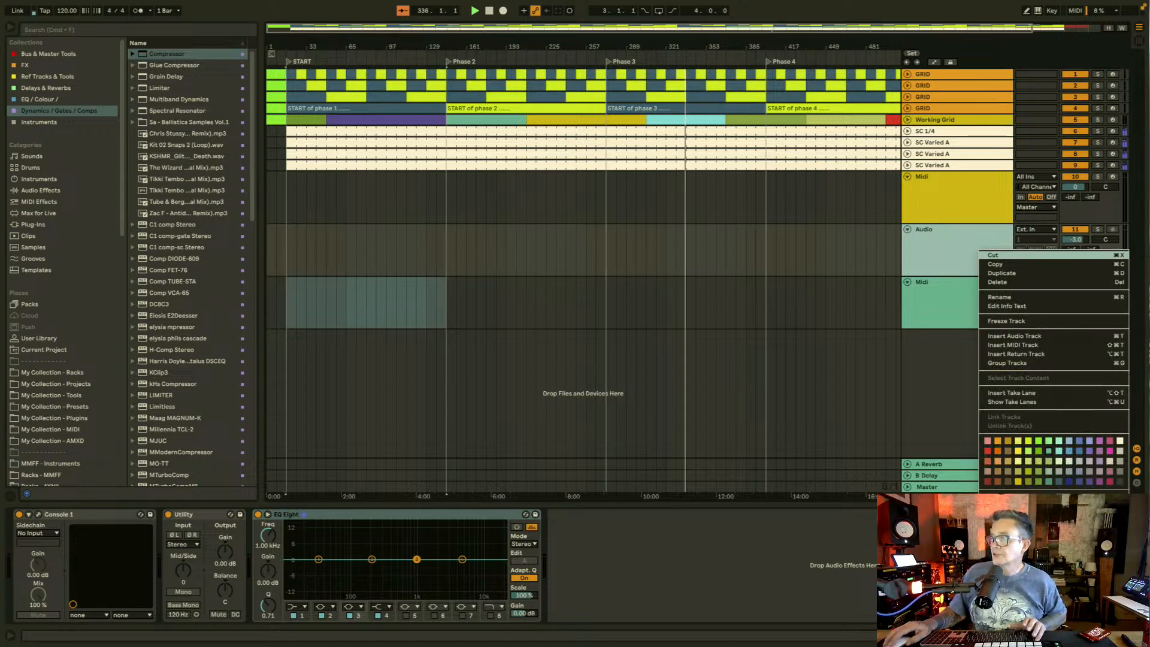
{"action": "left_click", "coordinate": [1012, 513]}
{"action": "left_click", "coordinate": [689, 342]}
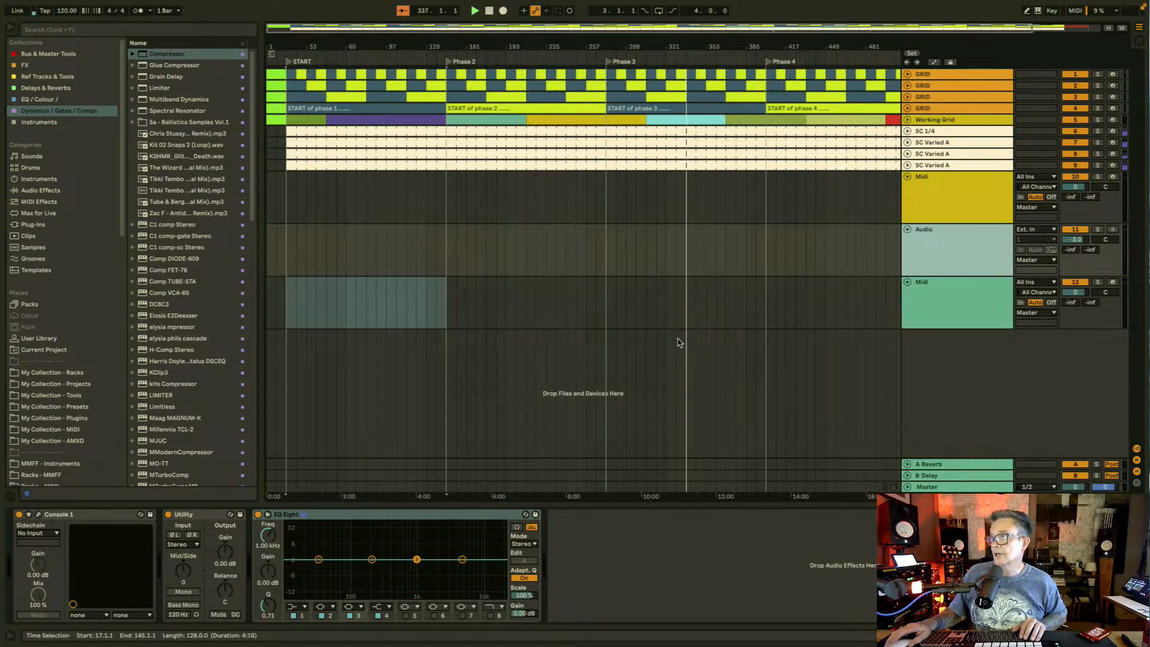
Step: Delete the Midi and Audio tracks below the SC tracks and insert two default MIDI tracks in their place
{"action": "left_click", "coordinate": [932, 200]}
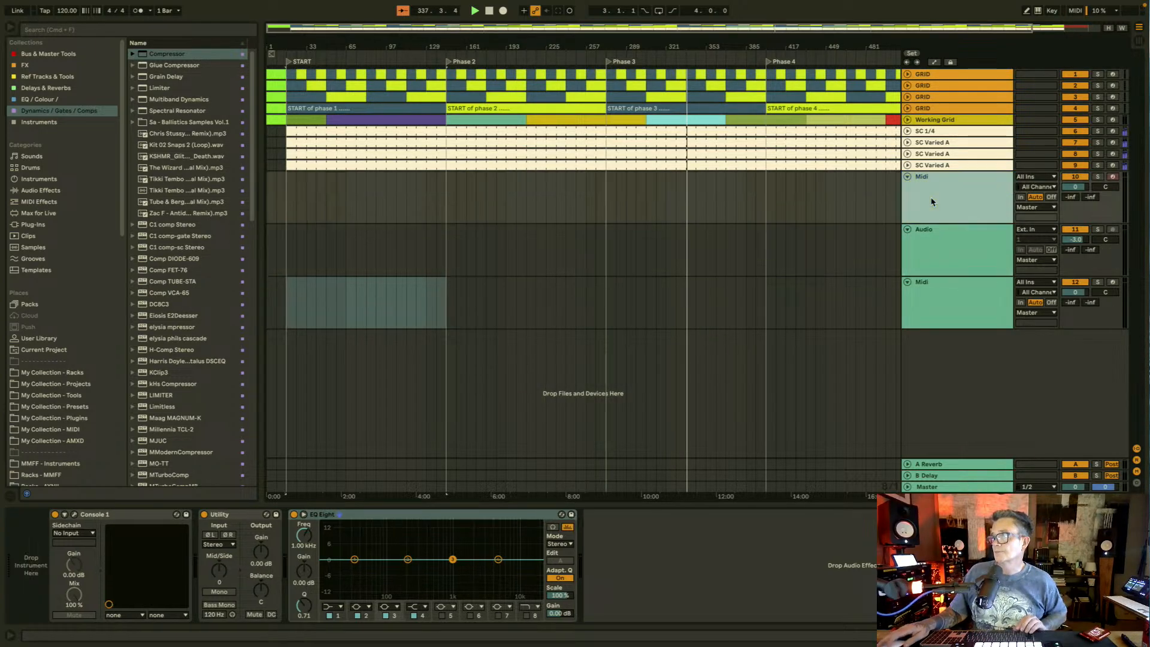
{"action": "left_click", "coordinate": [955, 309]}
{"action": "key", "text": "Delete"}
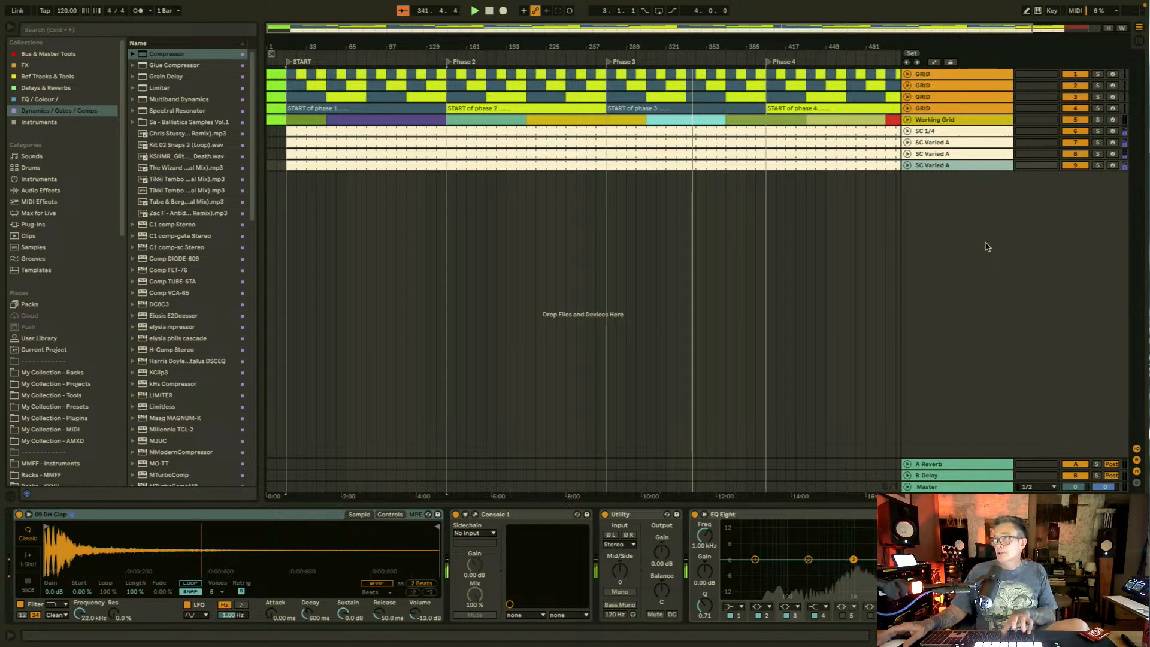
{"action": "key", "text": "super+shift+t"}
{"action": "key", "text": "super+shift+t"}
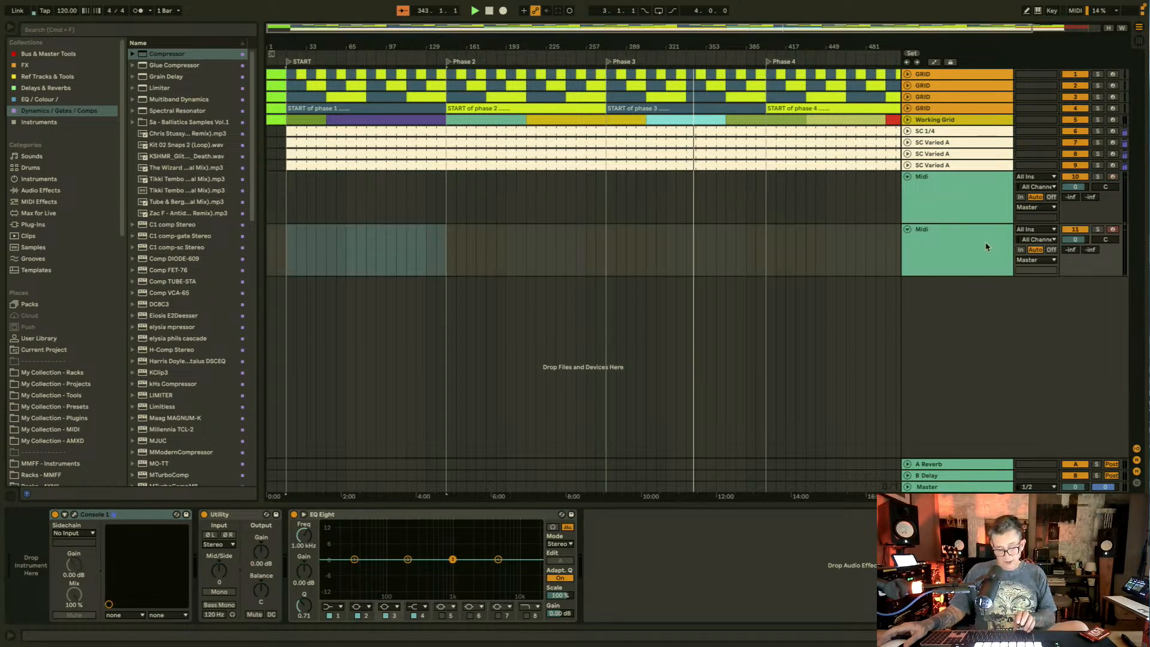
Step: Insert two default audio tracks below the two Midi tracks and group all four tracks together
{"action": "key", "text": "super+t"}
{"action": "key", "text": "super+t"}
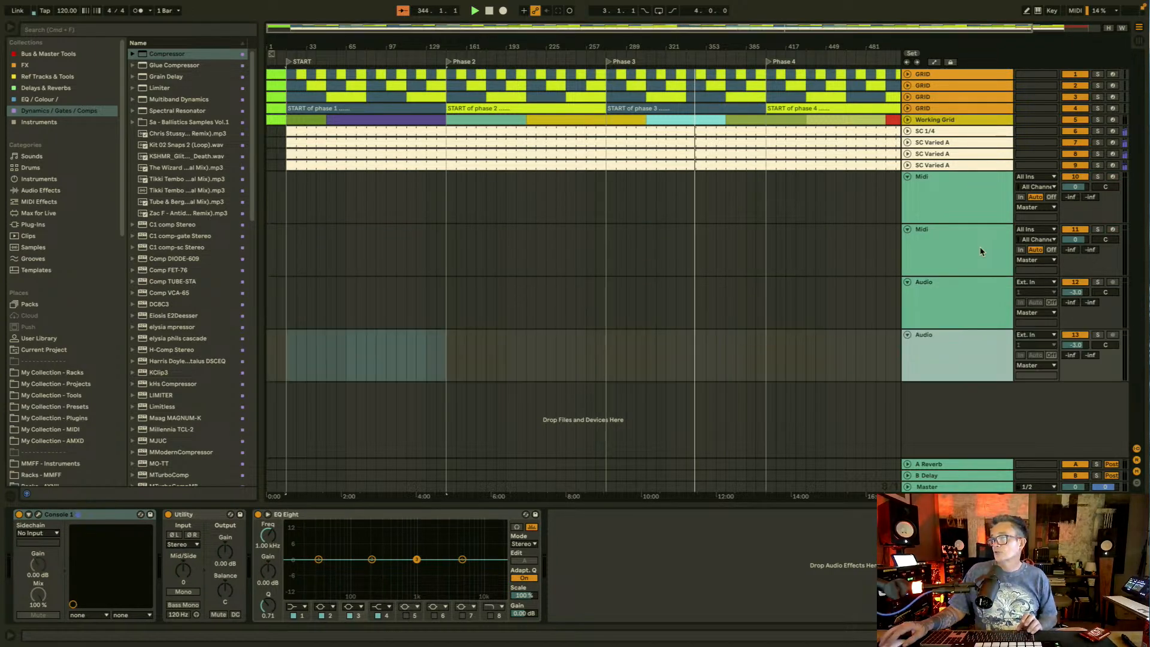
{"action": "left_click", "coordinate": [981, 251]}
{"action": "left_click", "coordinate": [960, 200]}
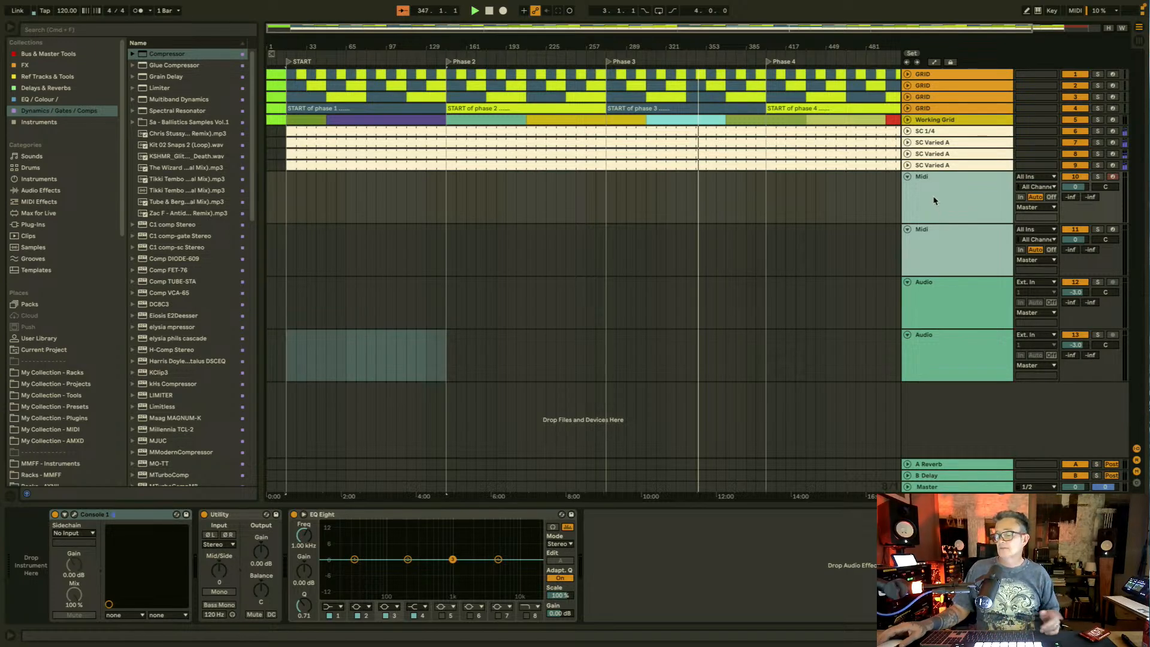
{"action": "right_click", "coordinate": [935, 200]}
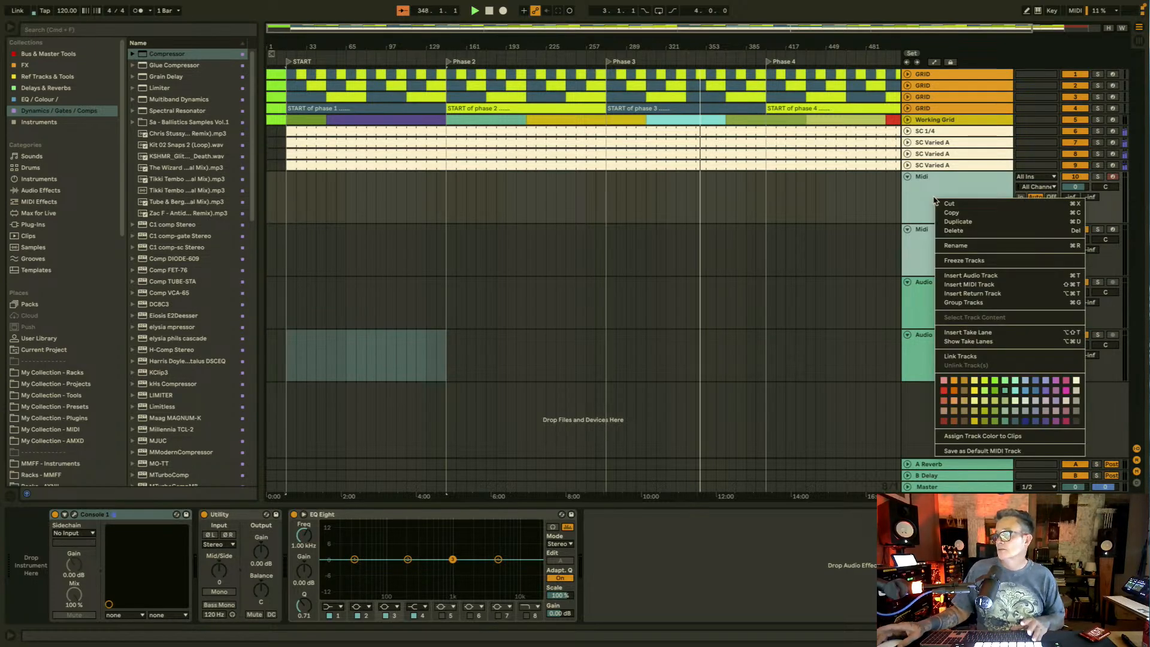
{"action": "left_click", "coordinate": [923, 197]}
{"action": "left_click", "coordinate": [950, 357], "text": "shift"}
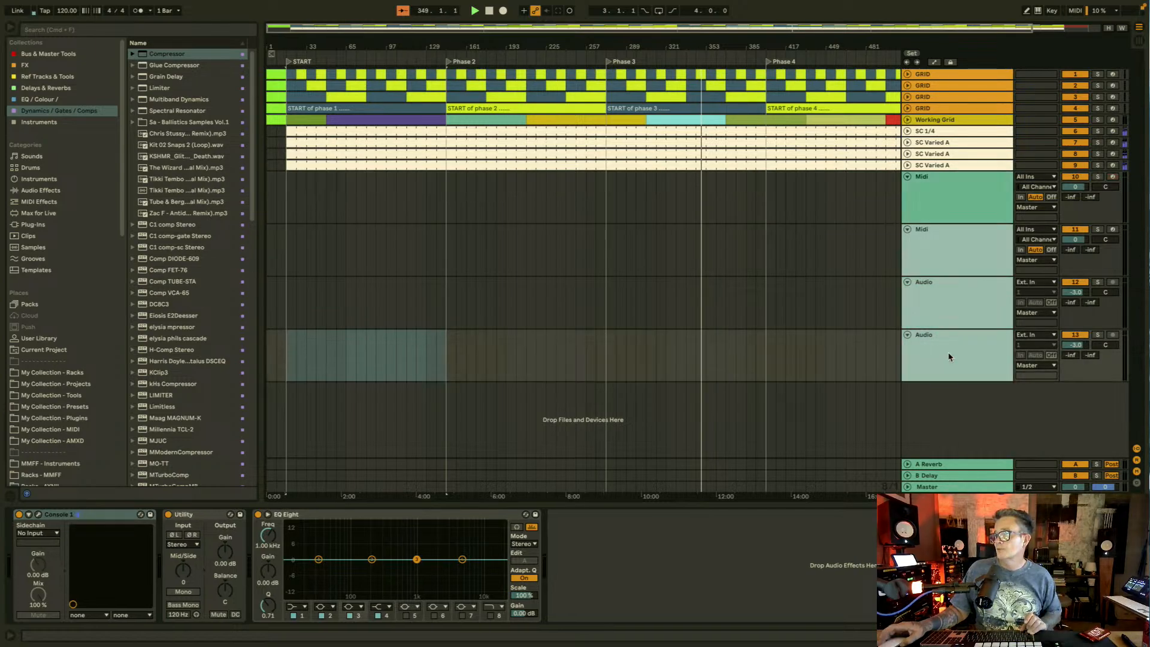
{"action": "left_click", "coordinate": [937, 204]}
{"action": "left_click", "coordinate": [949, 355]}
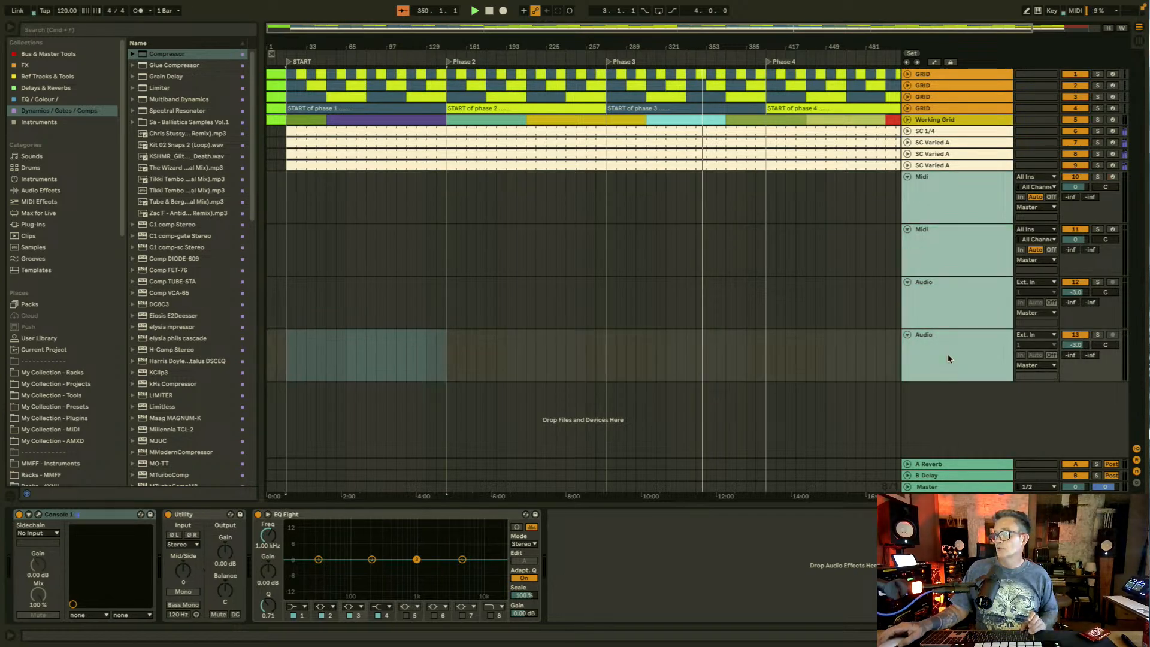
{"action": "key", "text": "super+g"}
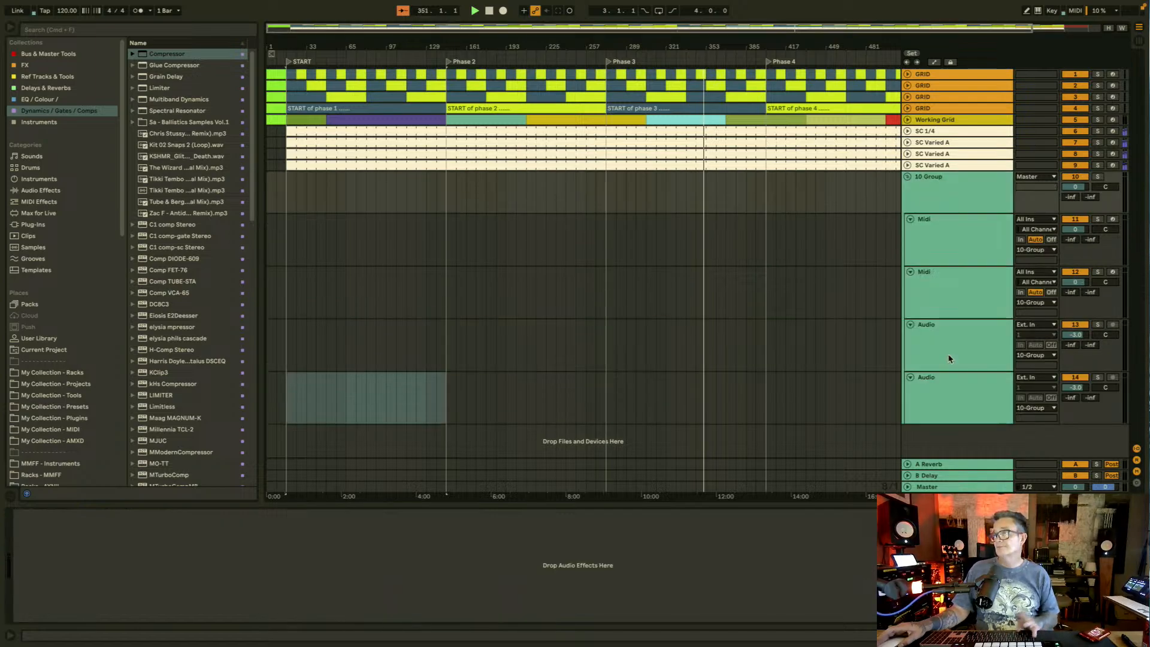
Step: Colour the new group track pale cream like the SC tracks
{"action": "right_click", "coordinate": [951, 199]}
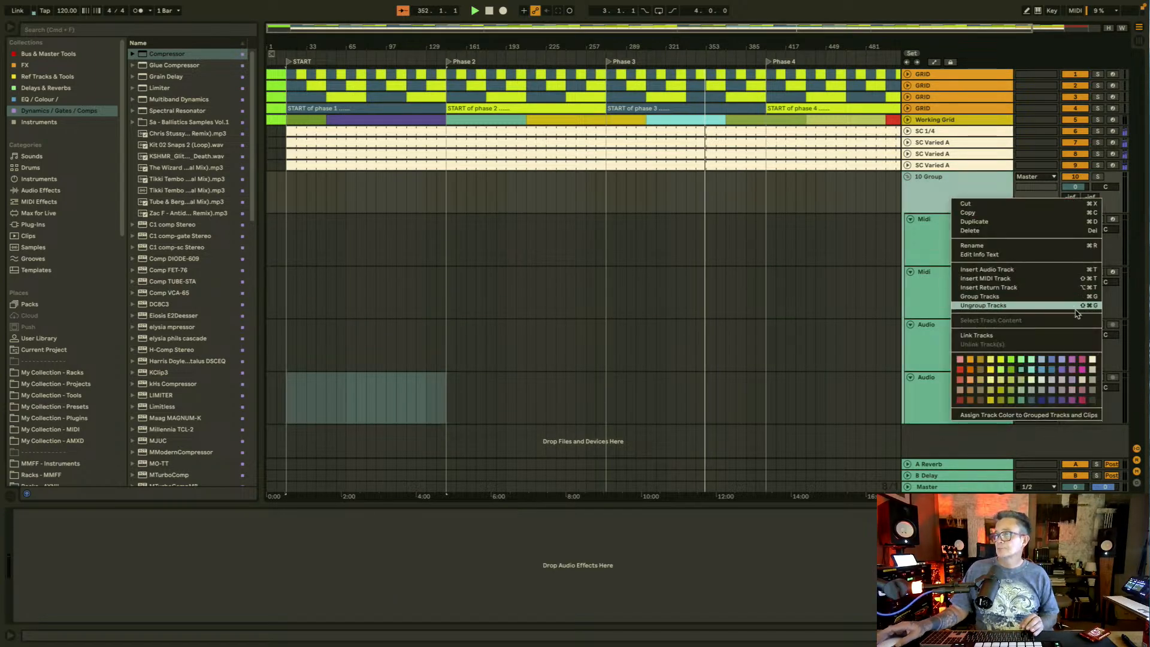
{"action": "left_click", "coordinate": [1092, 359]}
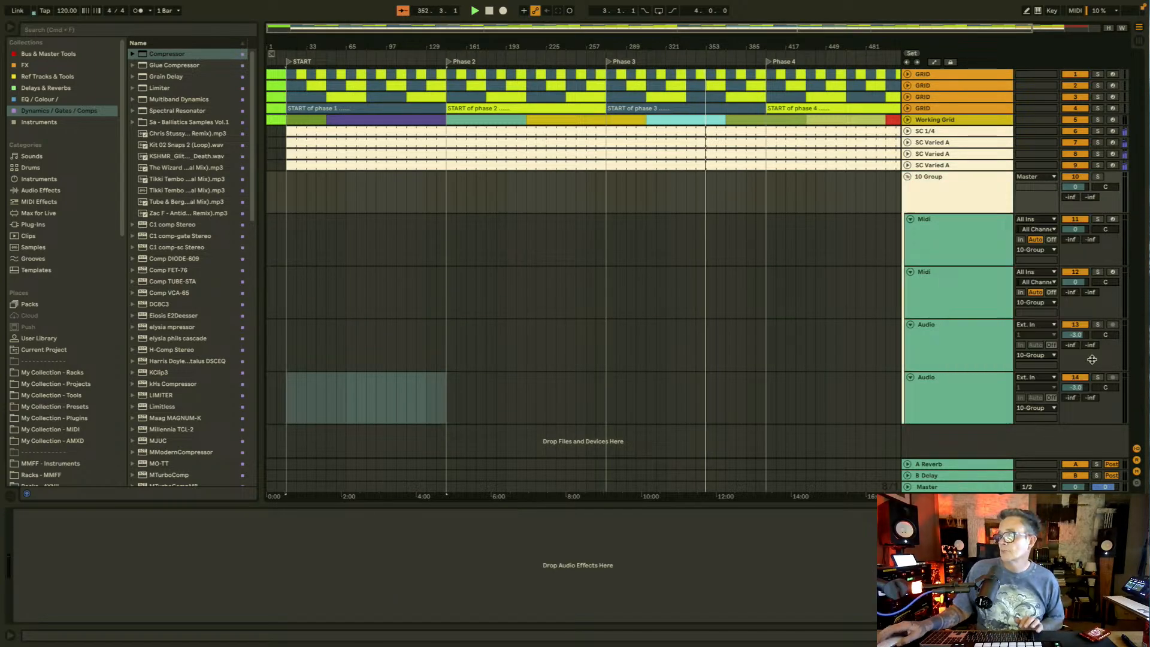
{"action": "right_click", "coordinate": [962, 197]}
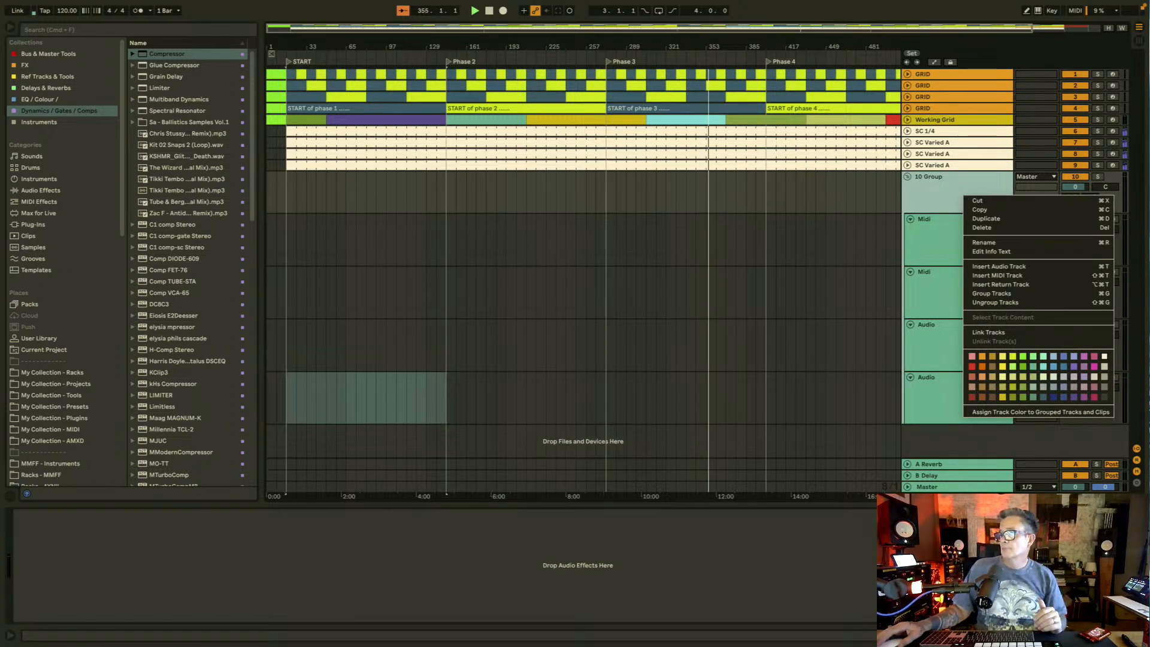
Step: Copy the Console 1, Utility and EQ Eight devices from the first Midi track onto the group track
{"action": "left_click", "coordinate": [945, 238]}
{"action": "left_click", "coordinate": [944, 238]}
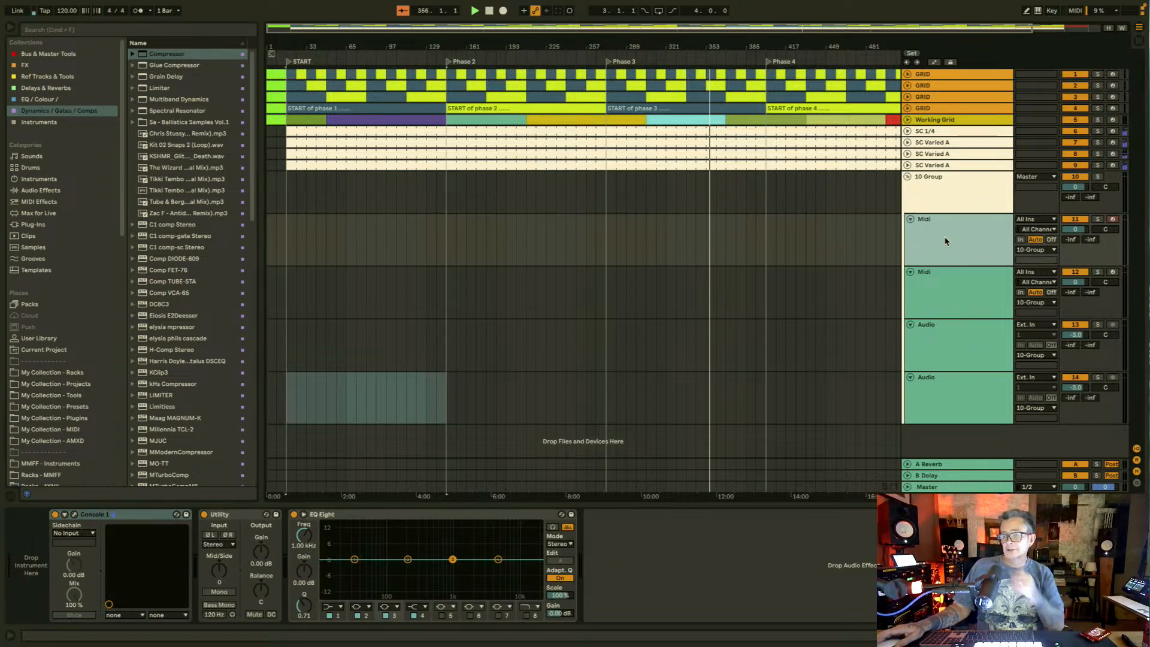
{"action": "left_click", "coordinate": [389, 515]}
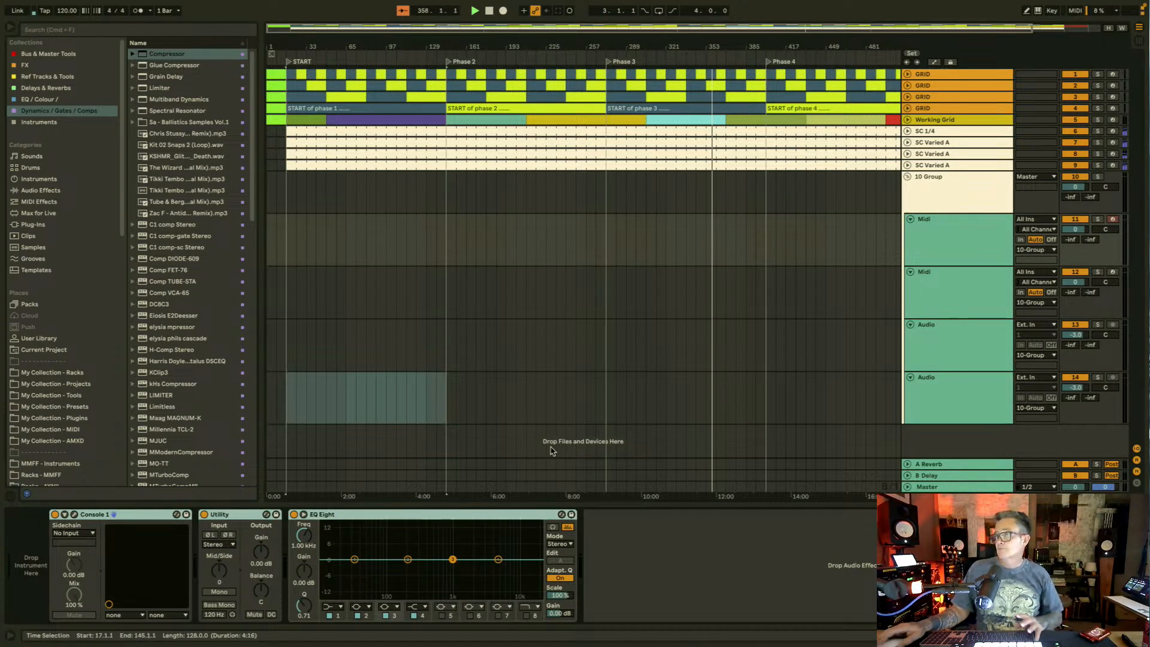
{"action": "left_click", "coordinate": [961, 189]}
{"action": "left_click", "coordinate": [237, 580]}
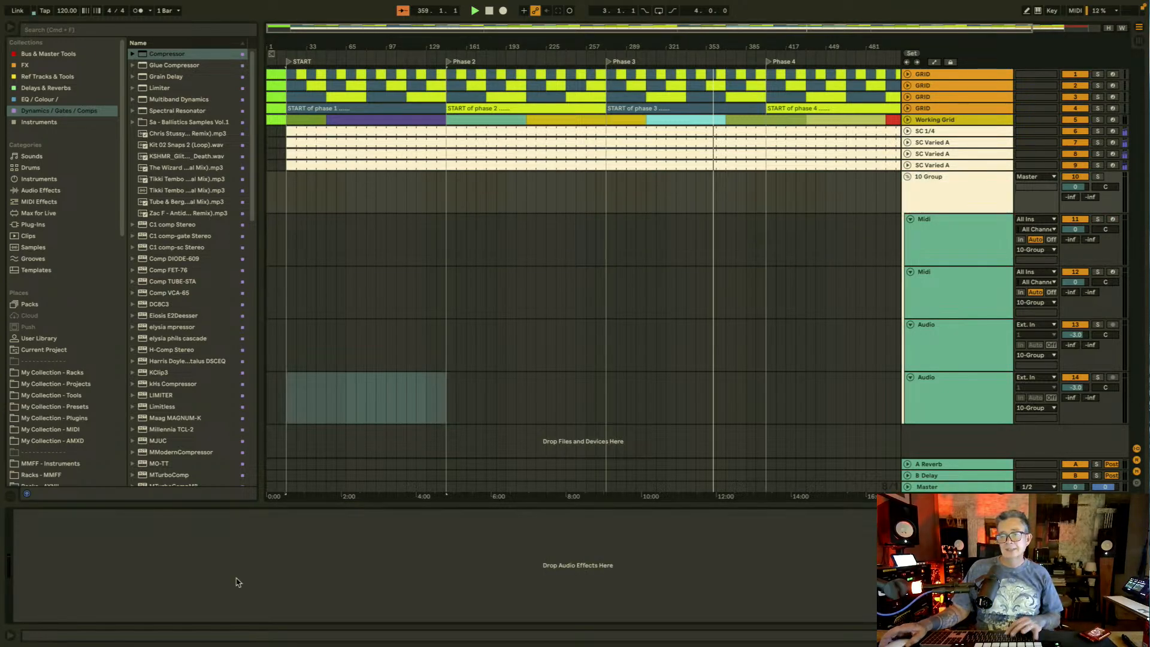
{"action": "key", "text": "ctrl+v"}
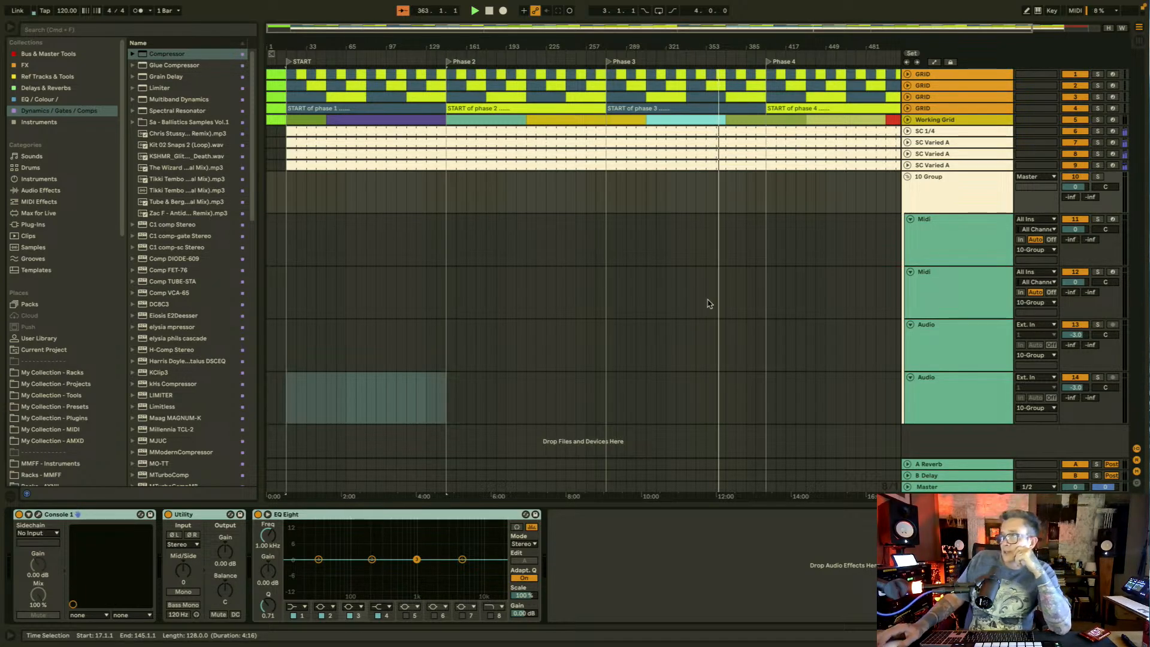
{"action": "left_click", "coordinate": [935, 197]}
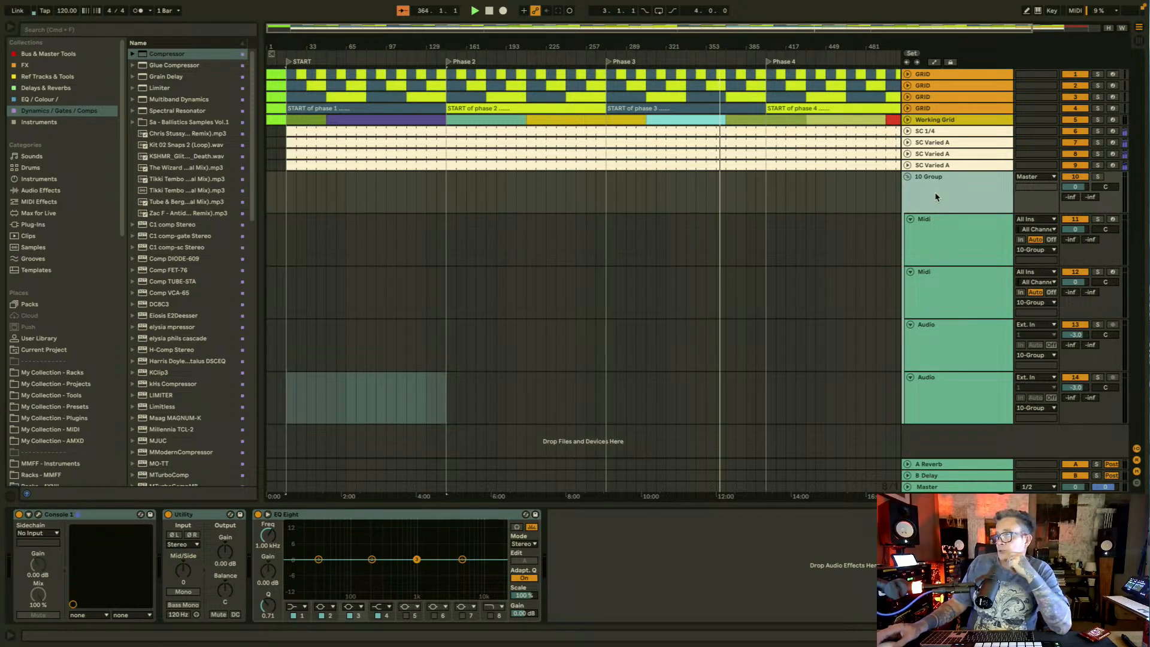
Step: Group the two Audio tracks into a nested group inside the main group
{"action": "left_click", "coordinate": [915, 385]}
{"action": "left_click", "coordinate": [943, 345]}
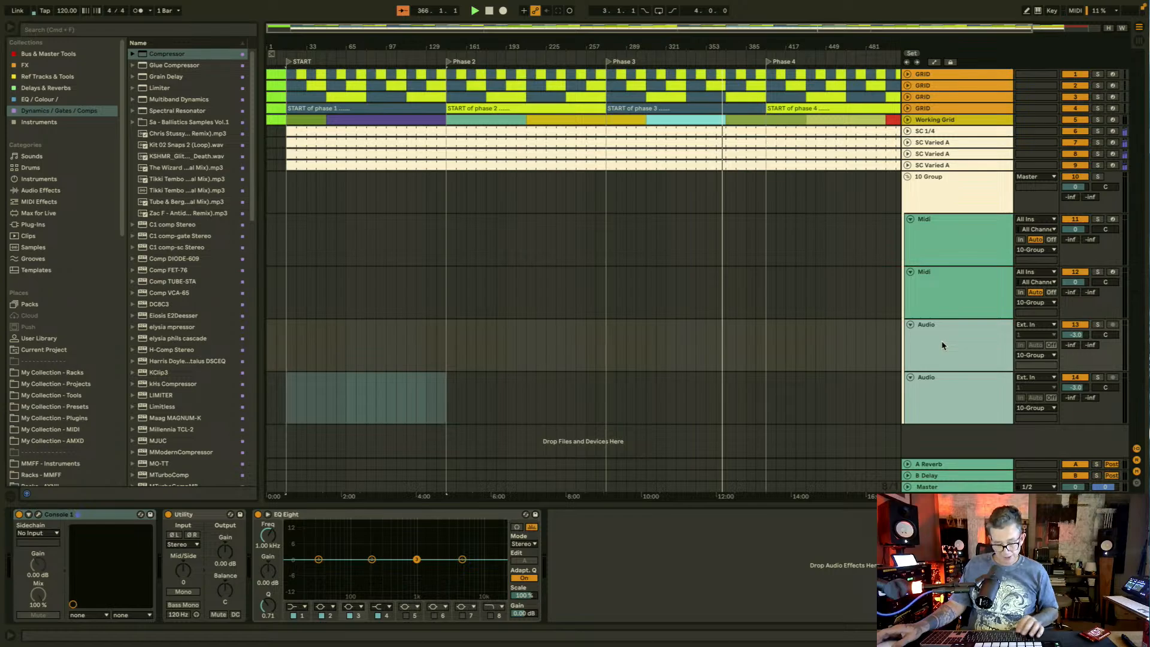
{"action": "key", "text": "super+g"}
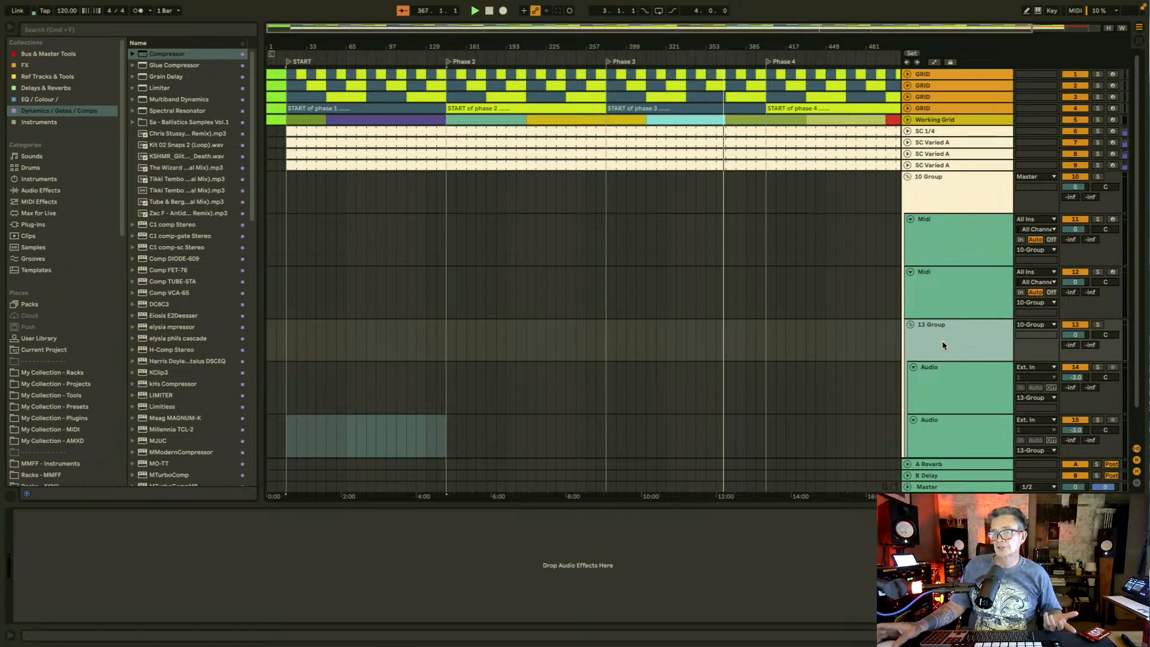
Step: Combine Console 1, Utility and EQ Eight on the outer group track into an Audio Effect Rack
{"action": "left_click", "coordinate": [932, 192]}
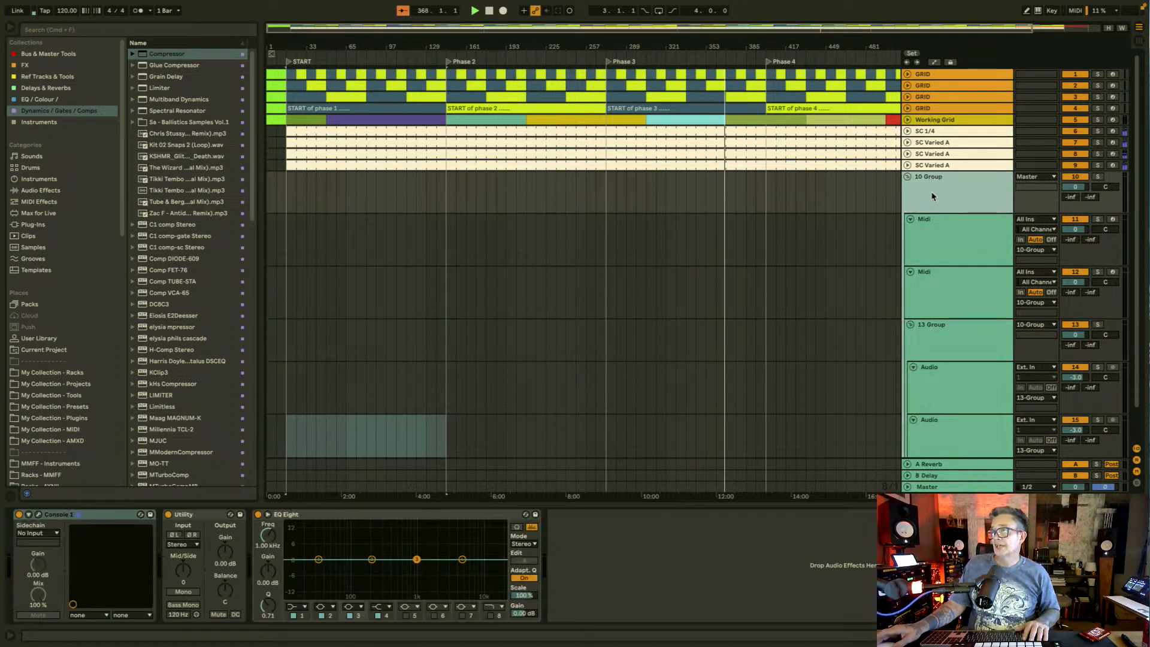
{"action": "left_click", "coordinate": [629, 539]}
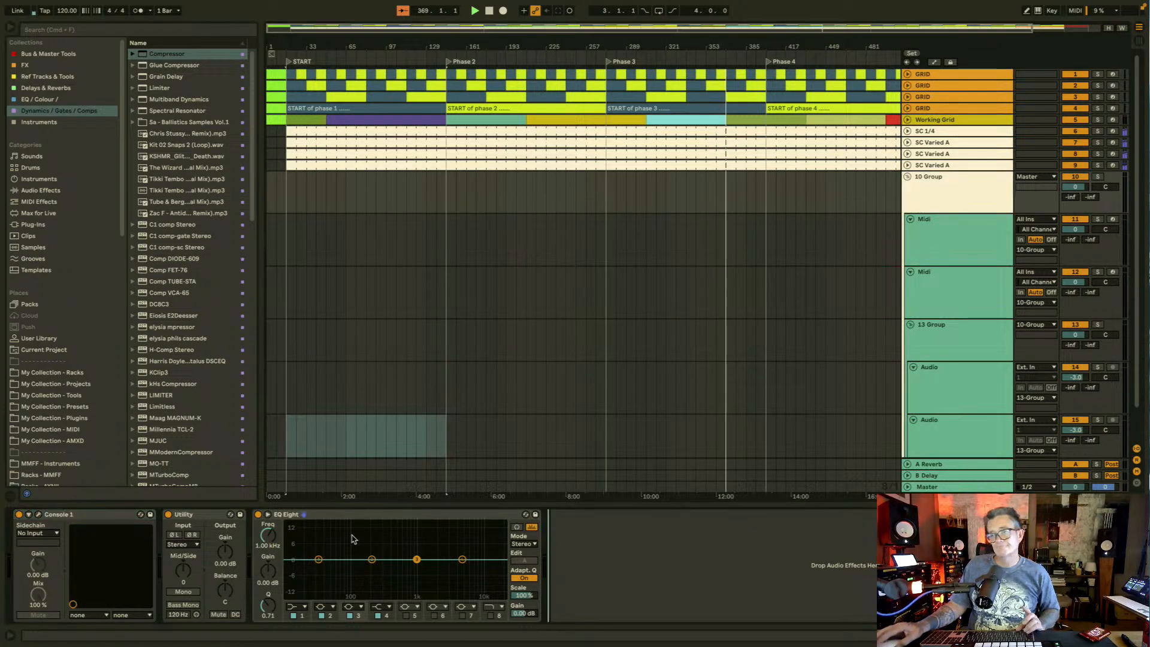
{"action": "left_click", "coordinate": [402, 515]}
{"action": "left_click", "coordinate": [617, 539]}
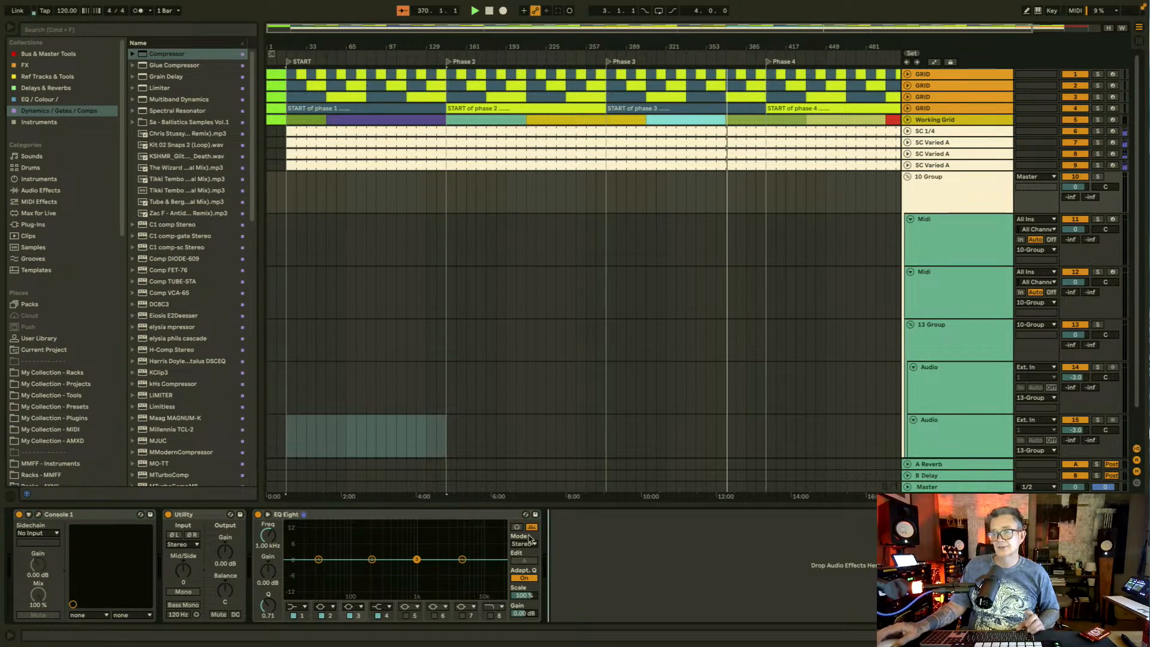
{"action": "left_click", "coordinate": [414, 515]}
{"action": "left_click", "coordinate": [74, 515], "text": "shift"}
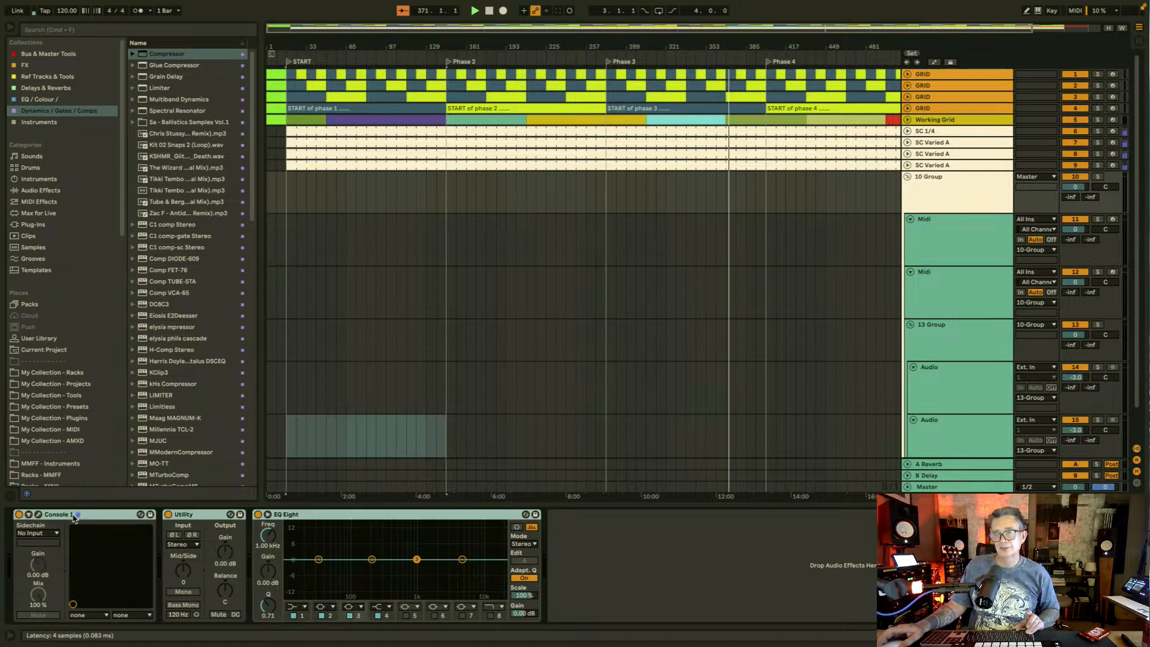
{"action": "key", "text": "super+g"}
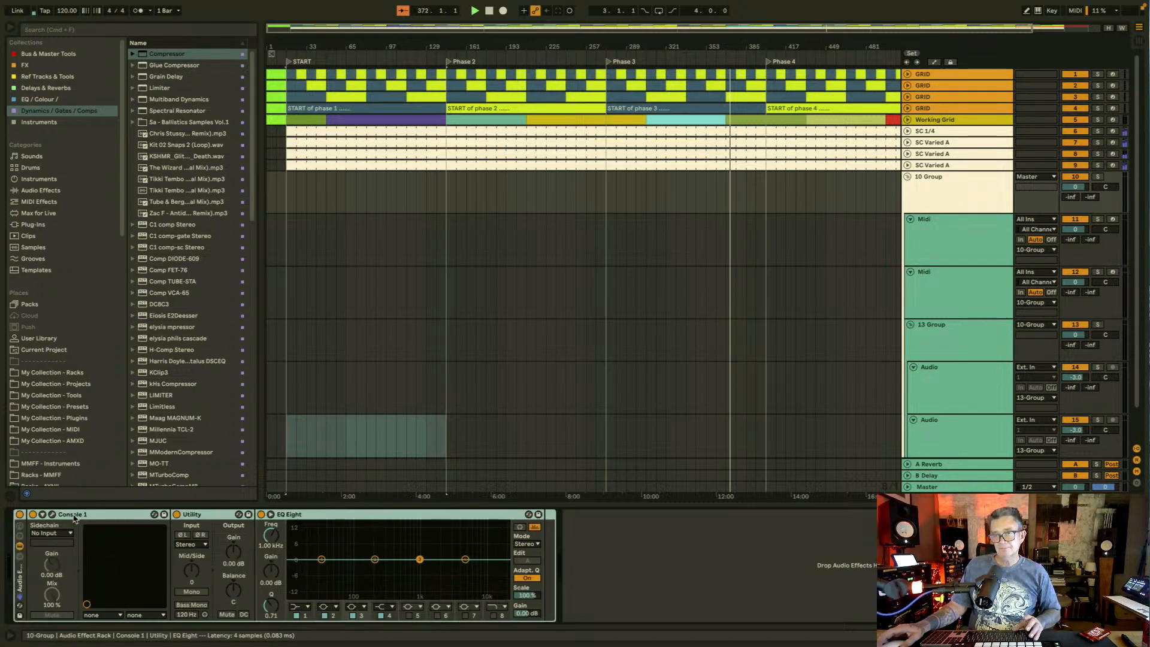
Step: Save the rack to the User Library as a preset named "MMFF - Group Bus"
{"action": "left_click", "coordinate": [19, 616]}
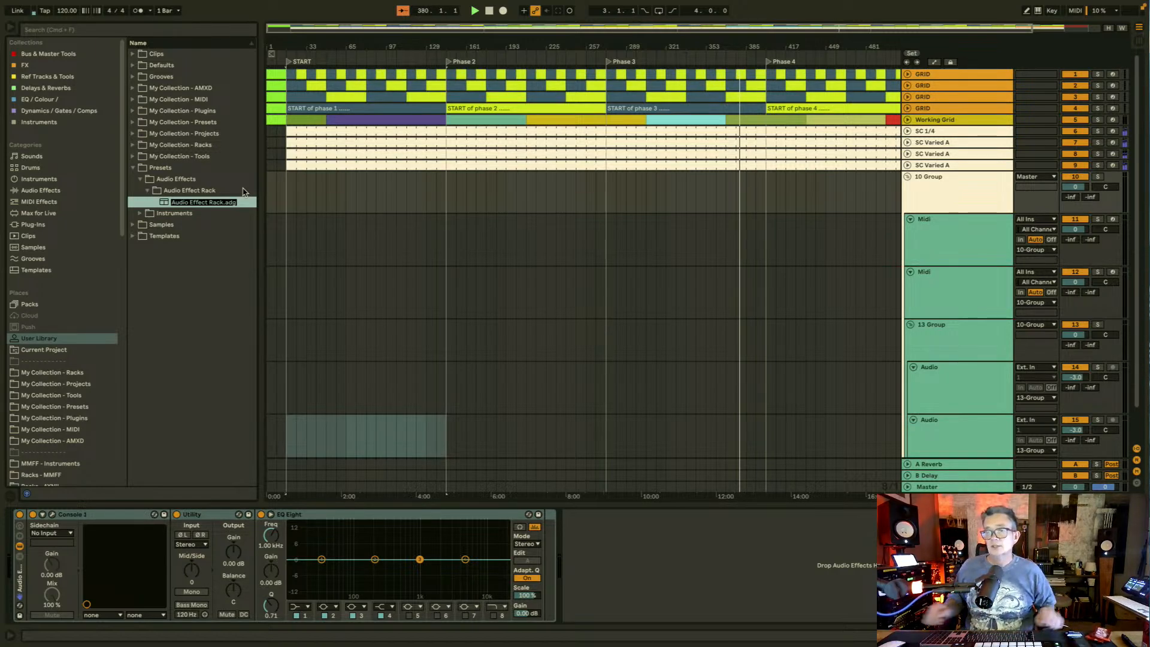
{"action": "type", "text": "MMF"}
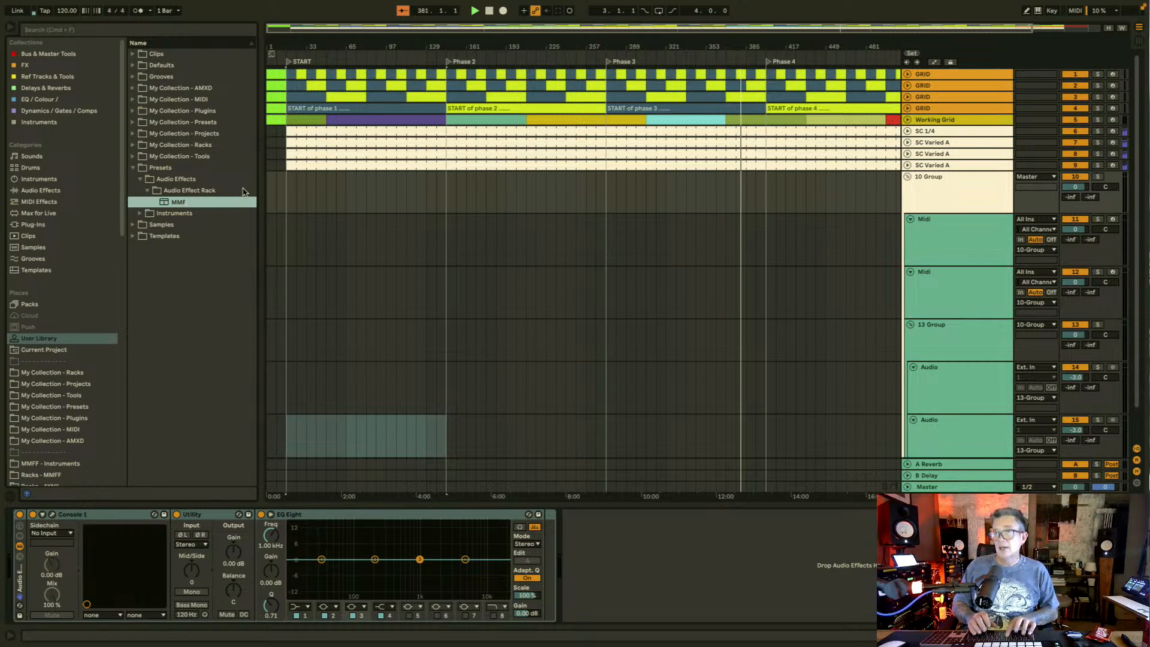
{"action": "type", "text": "F - "}
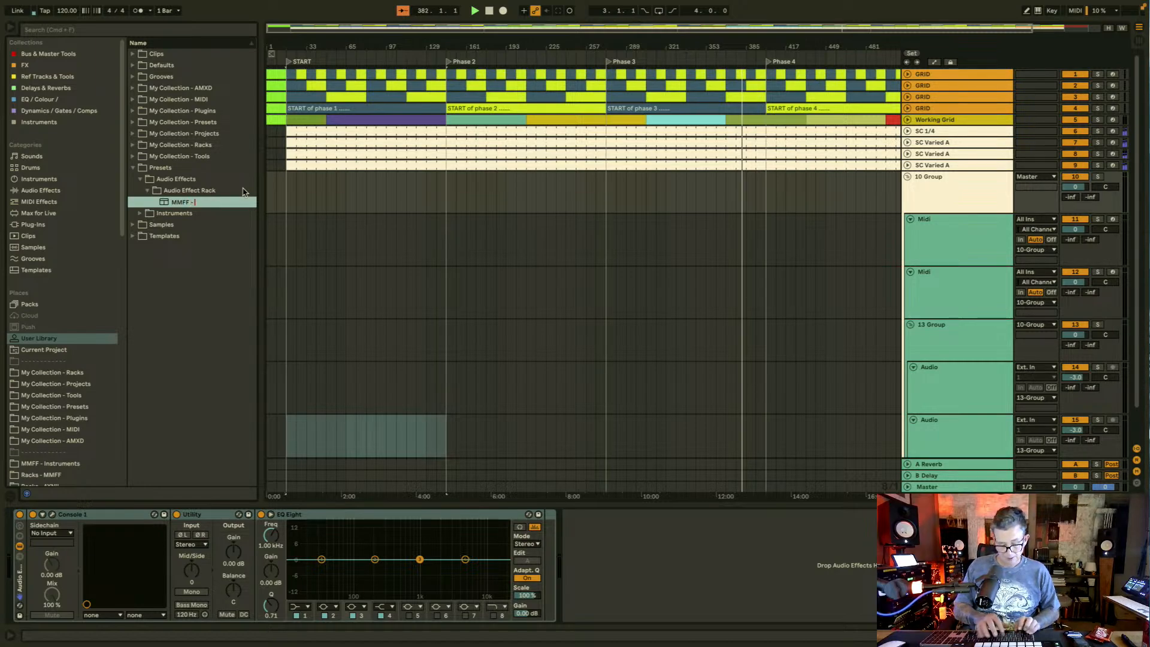
{"action": "type", "text": "Group Bus"}
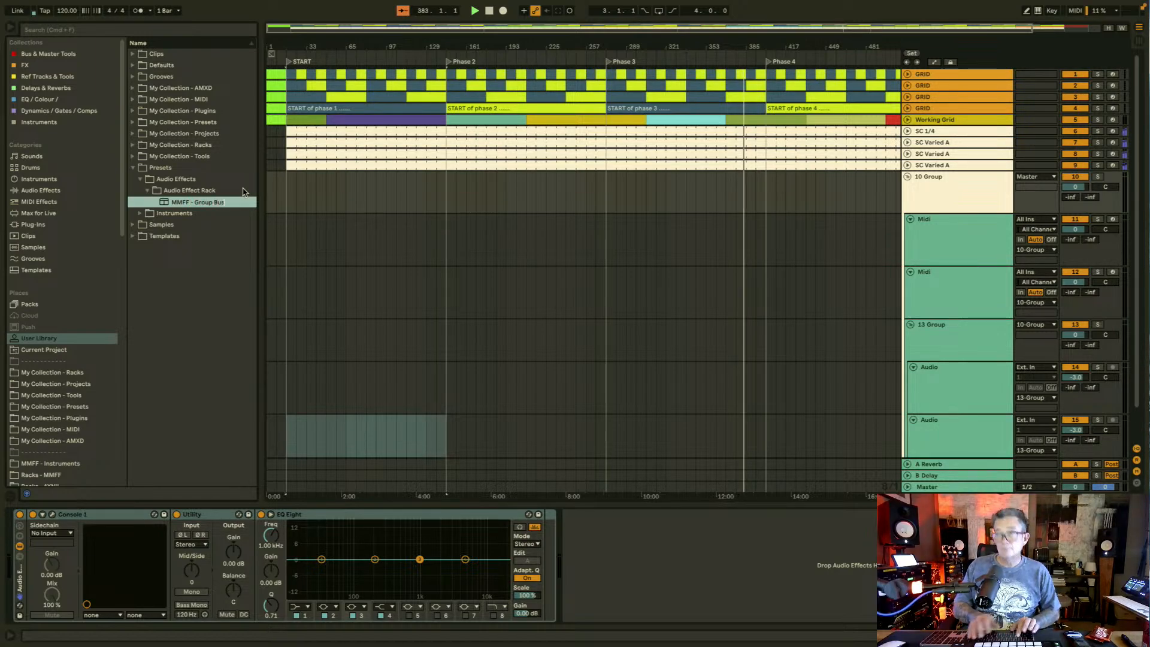
{"action": "key", "text": "Return"}
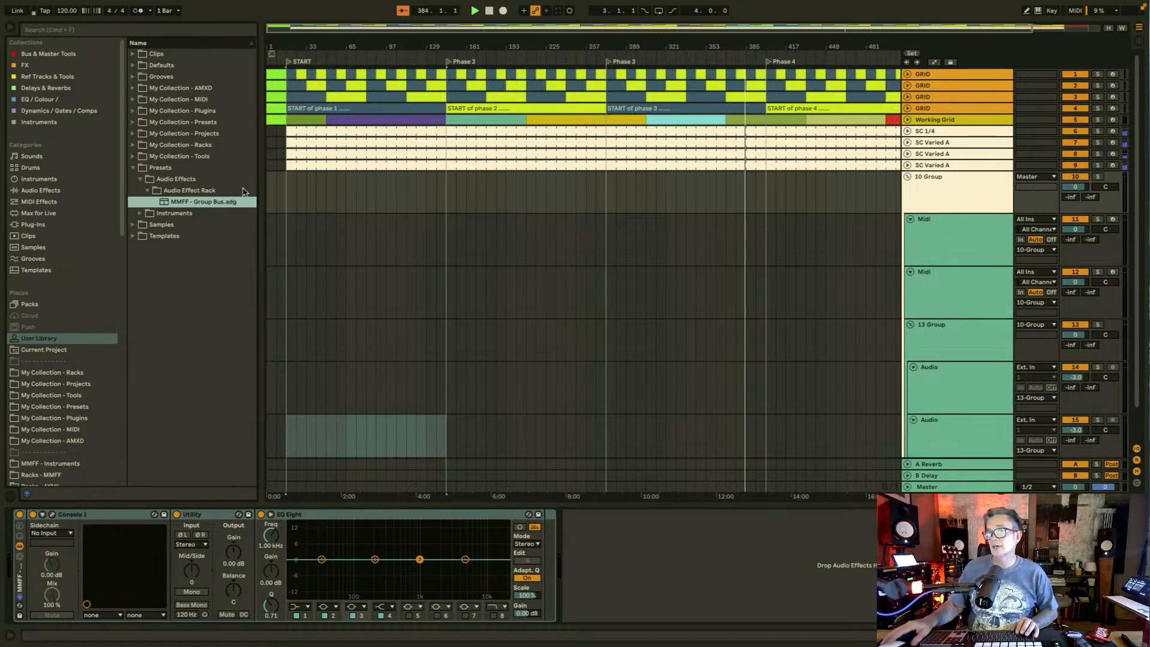
Step: Put the MMFF - Group Bus preset in the My Collection - Racks folder and open that folder
{"action": "scroll", "coordinate": [93, 317], "scroll_direction": "down", "scroll_amount": 4}
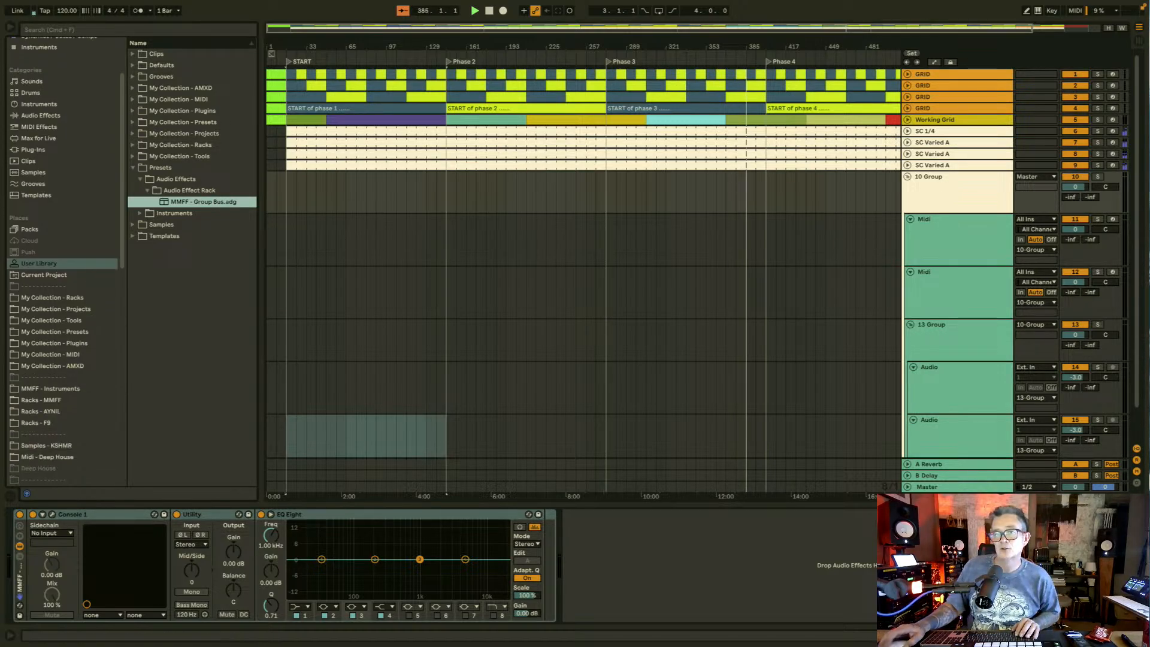
{"action": "left_click_drag", "start_coordinate": [165, 201], "coordinate": [64, 298]}
{"action": "left_click", "coordinate": [63, 297]}
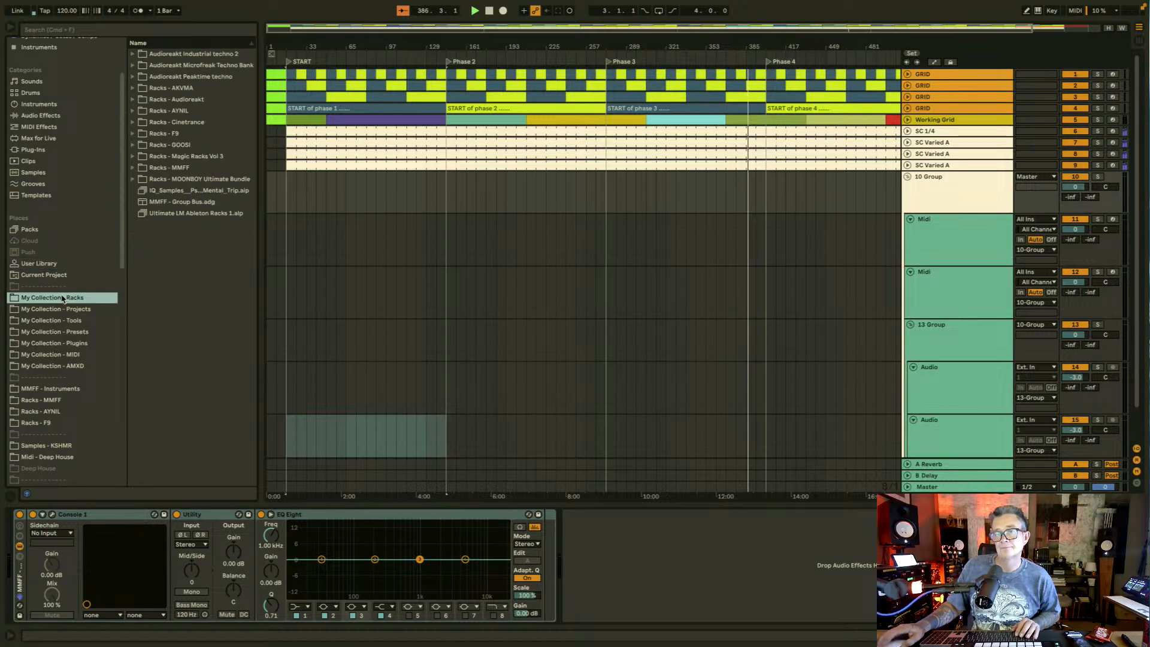
Step: Load the MMFF - Group Bus rack preset onto the nested group holding the two Audio tracks
{"action": "left_click", "coordinate": [188, 204]}
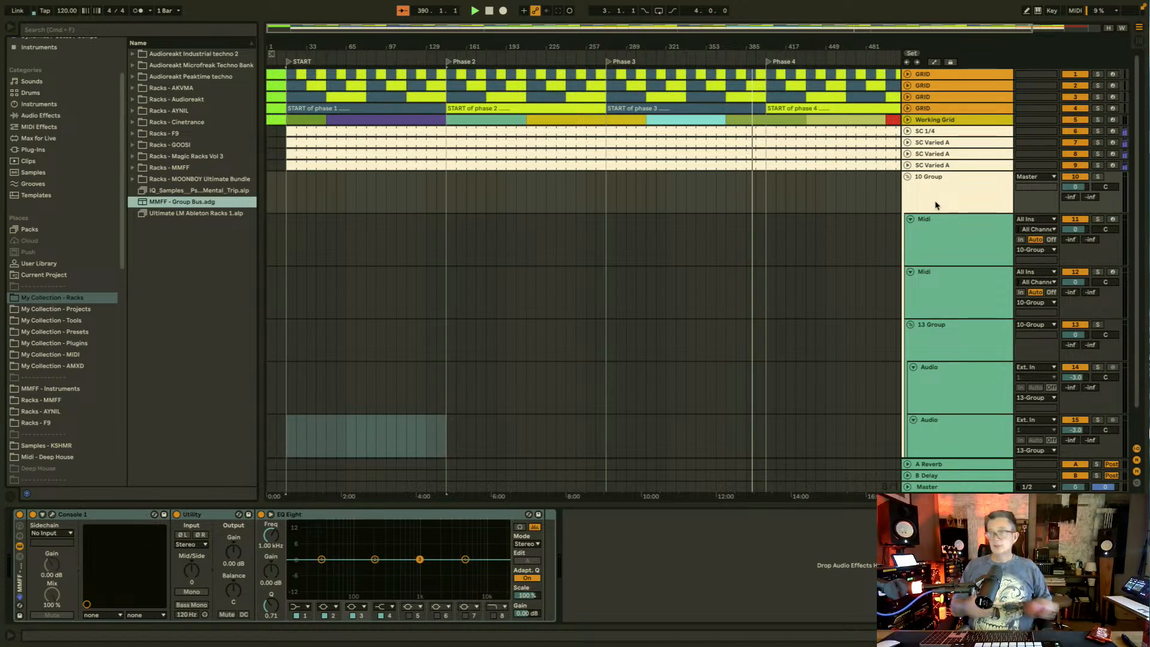
{"action": "left_click", "coordinate": [954, 353]}
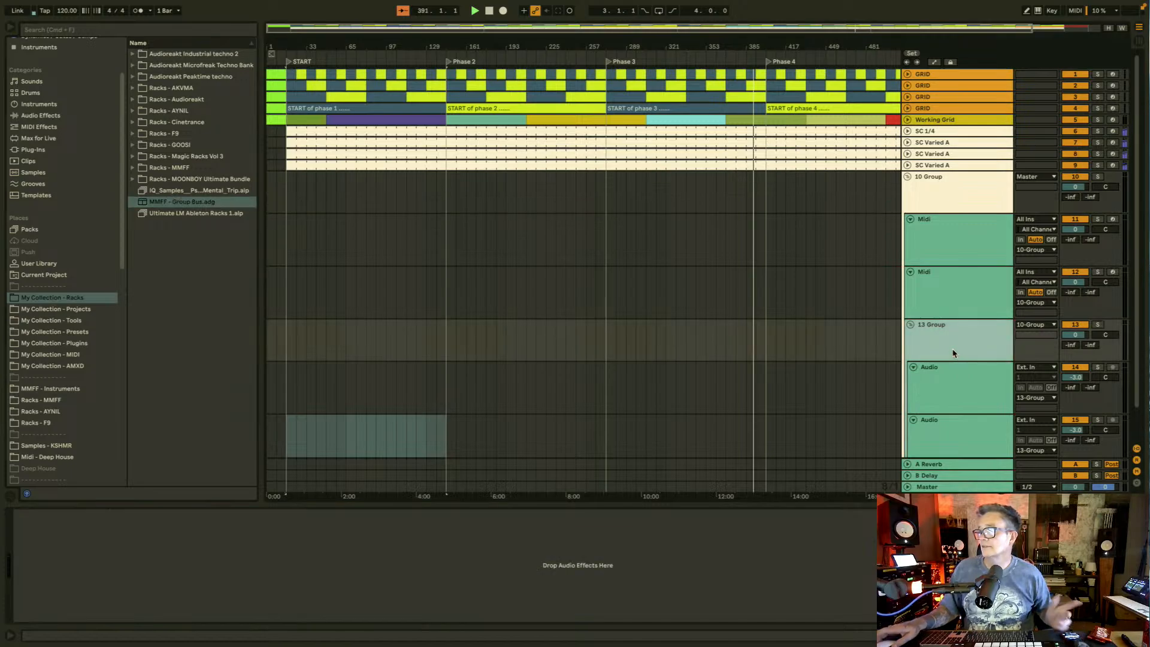
{"action": "mouse_move", "coordinate": [144, 203]}
{"action": "left_mouse_down"}
{"action": "mouse_move", "coordinate": [192, 521]}
{"action": "mouse_move", "coordinate": [167, 609]}
{"action": "left_mouse_up"}
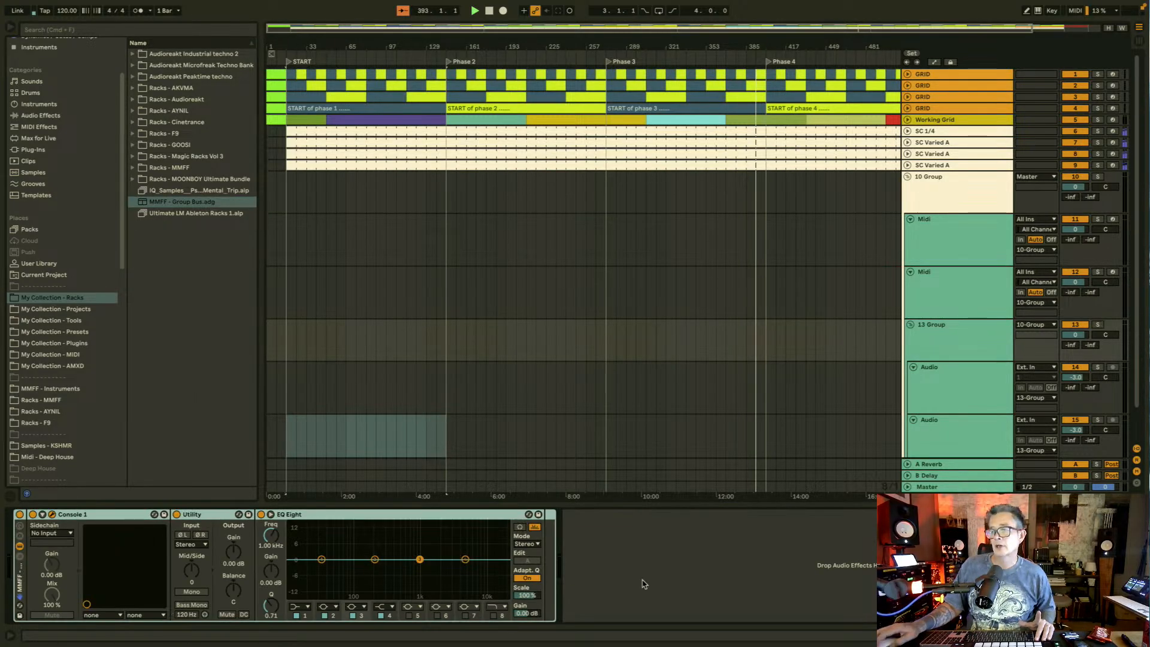